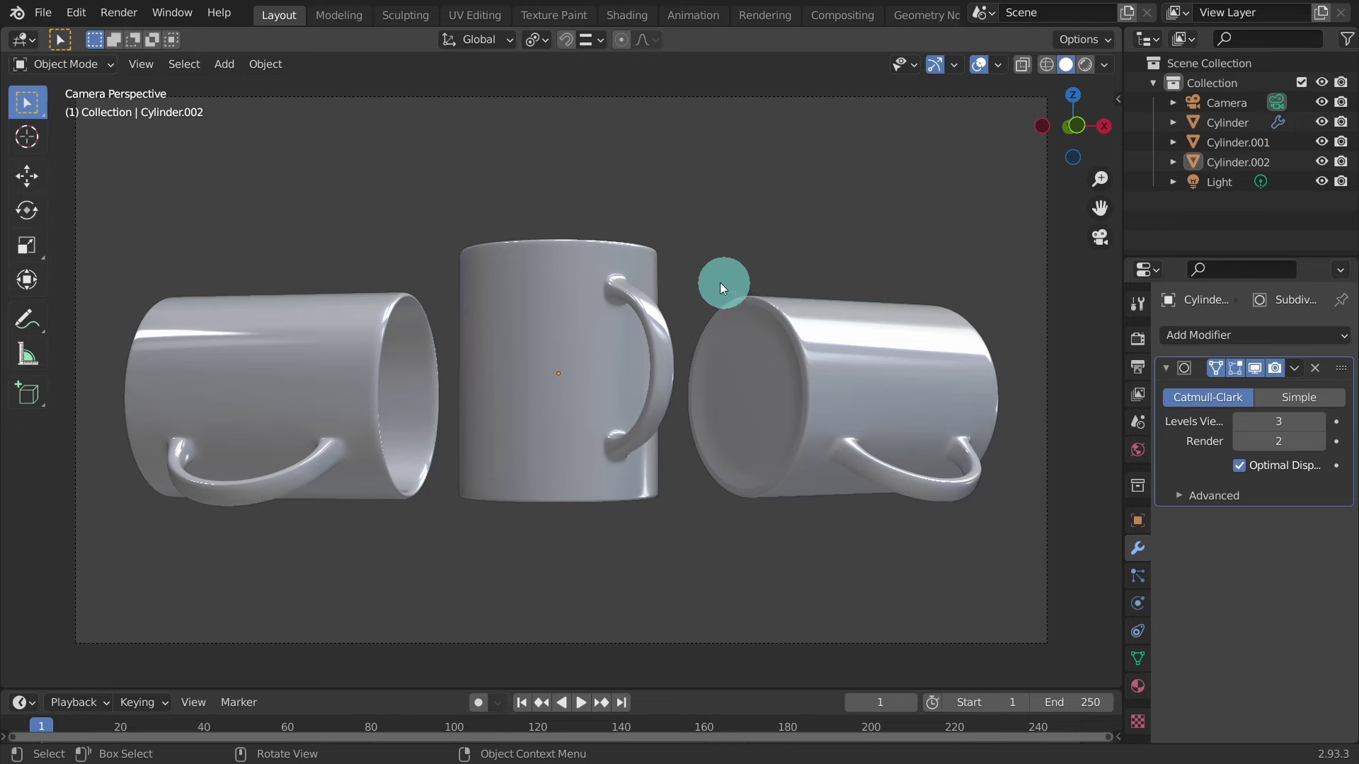
Create a new file from the General template.
{"action": "left_click", "coordinate": [46, 14]}
{"action": "mouse_move", "coordinate": [47, 33]}
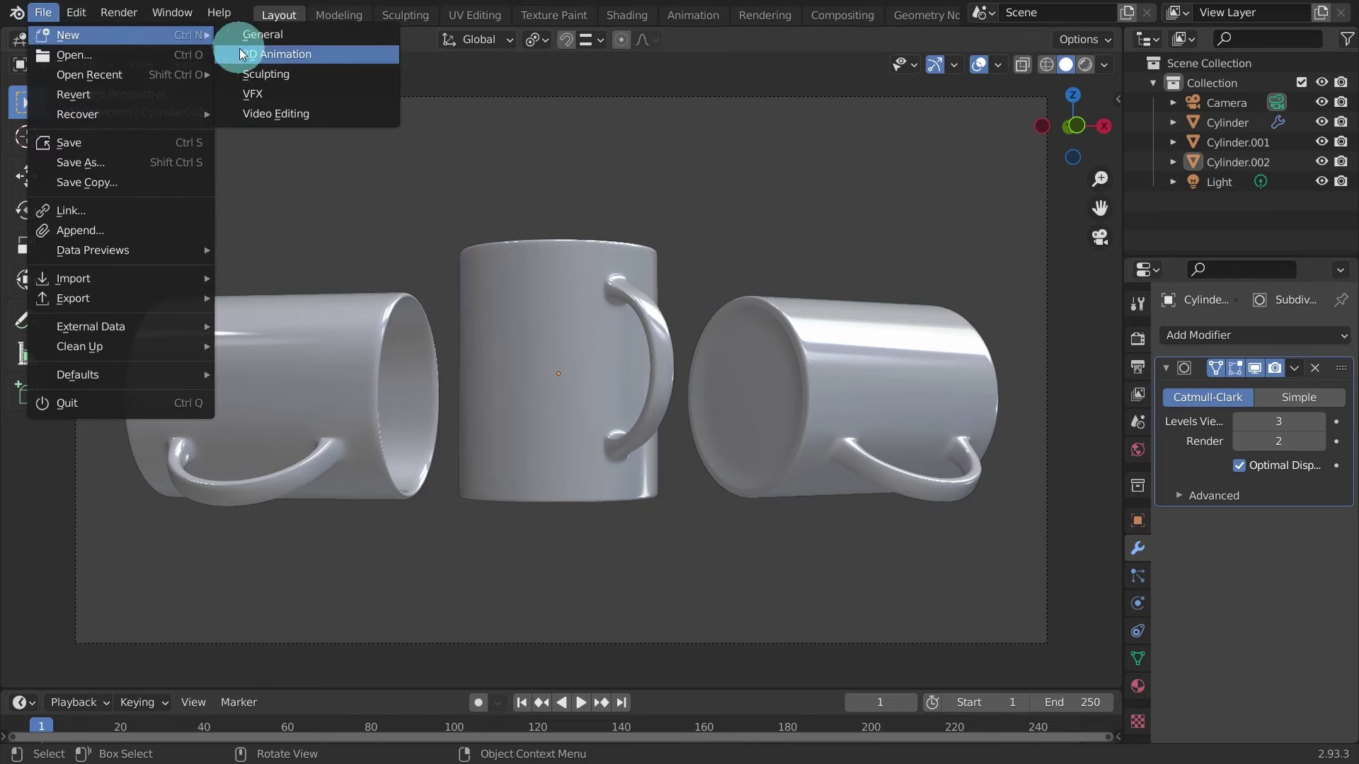
{"action": "left_click", "coordinate": [262, 35]}
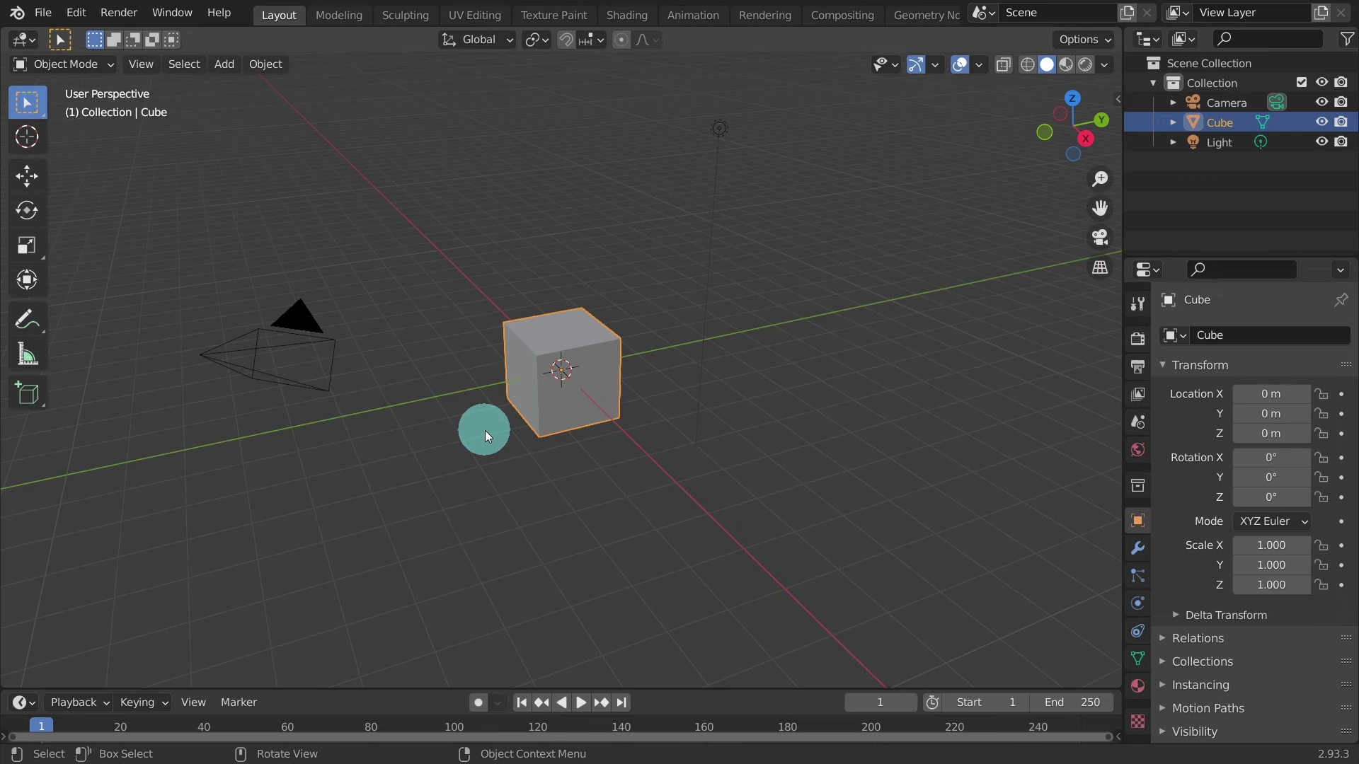
Enable the Screencast Keys display in the 3D viewport, leaving its settings hidden.
{"action": "key", "text": "n"}
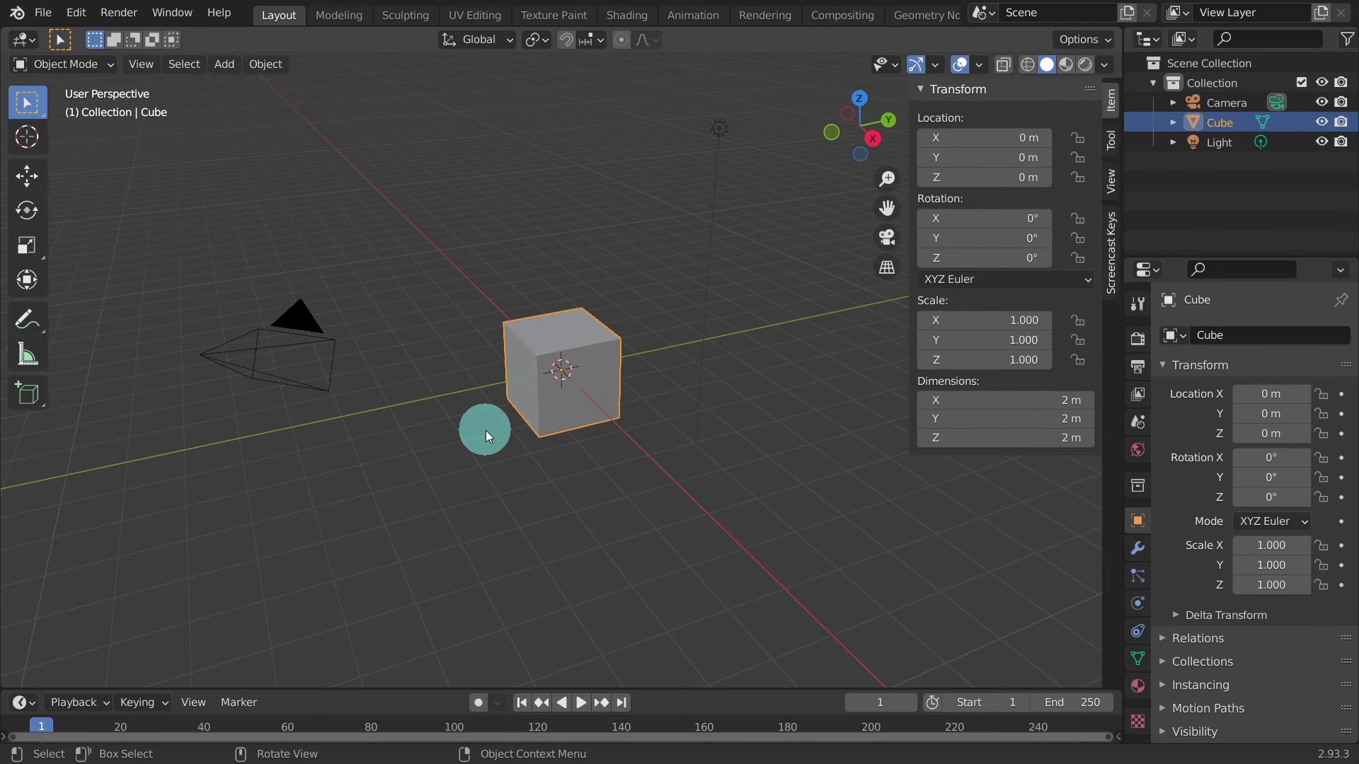
{"action": "left_click", "coordinate": [1111, 266]}
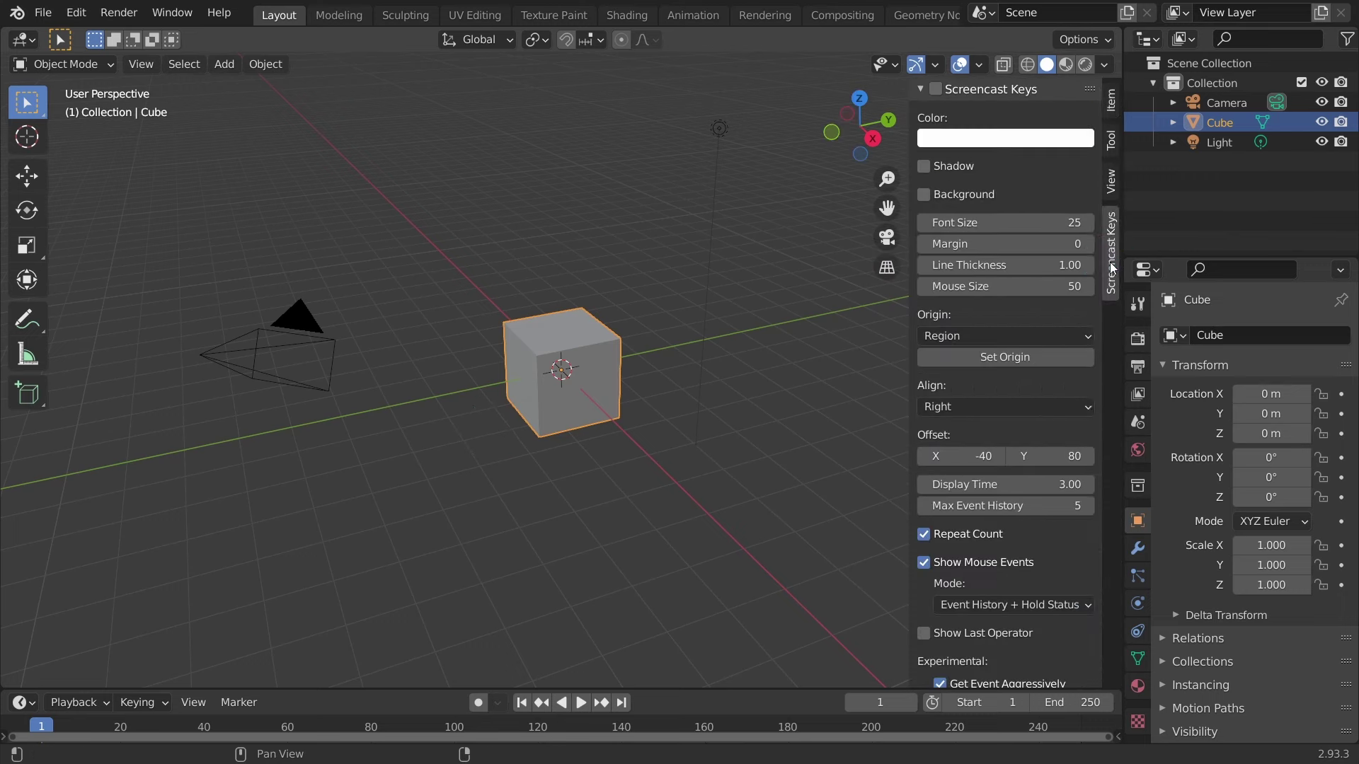
{"action": "left_click", "coordinate": [935, 90]}
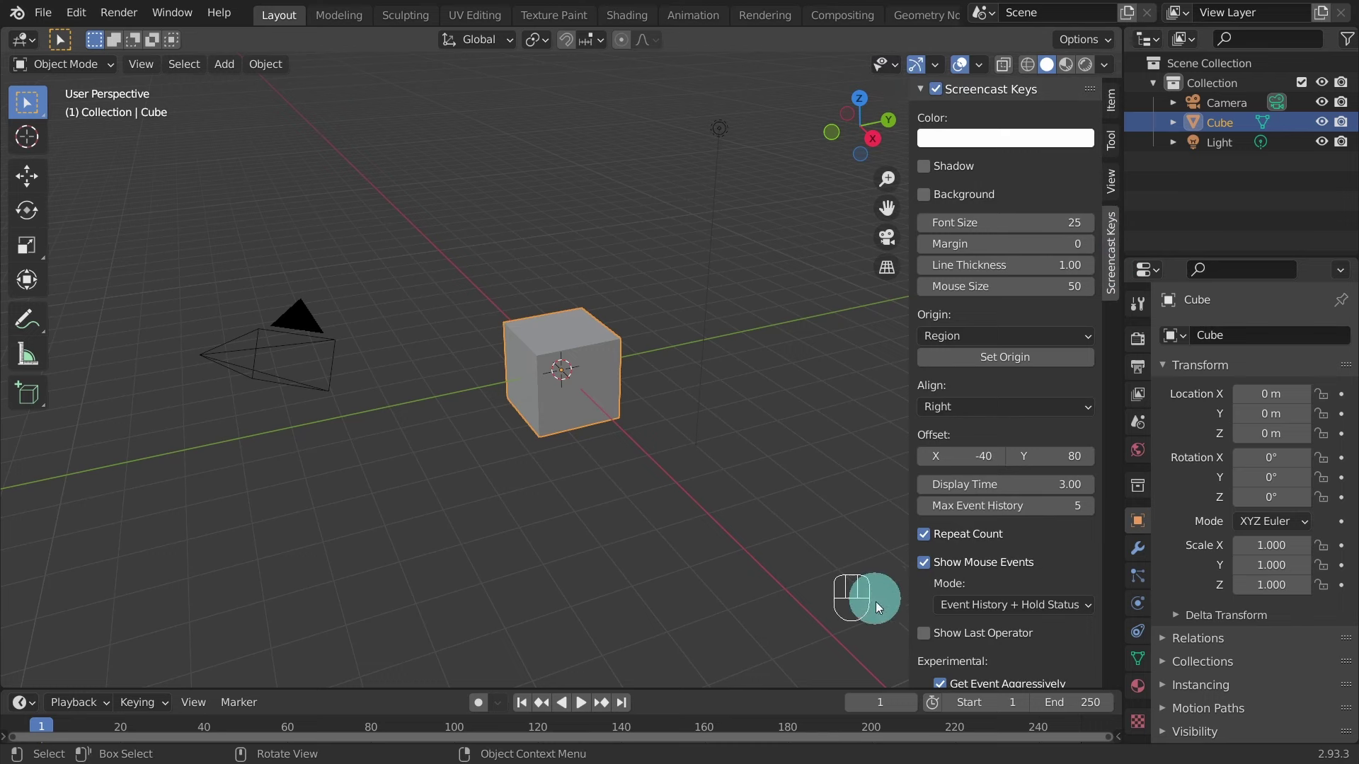
{"action": "key", "text": "n"}
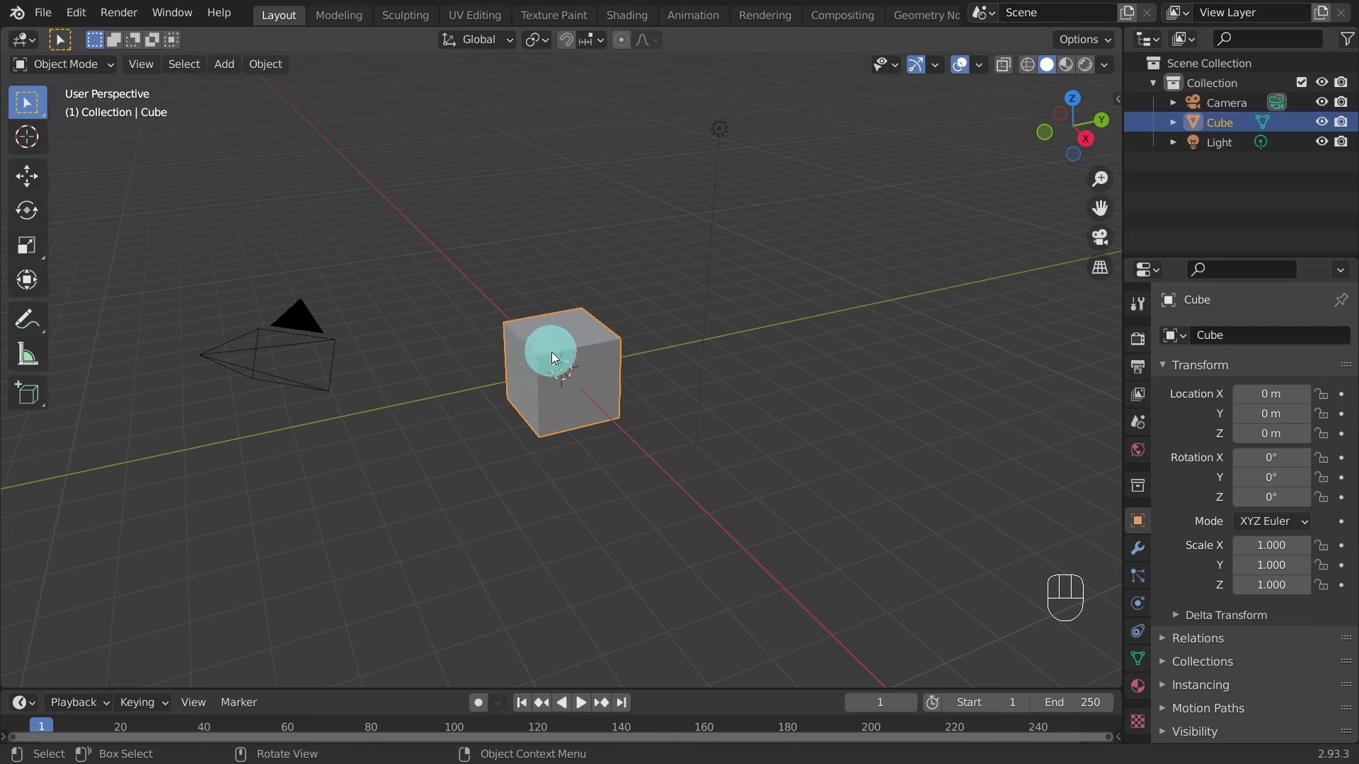
Delete the default cube and add a mesh cylinder in its place.
{"action": "key", "text": "x"}
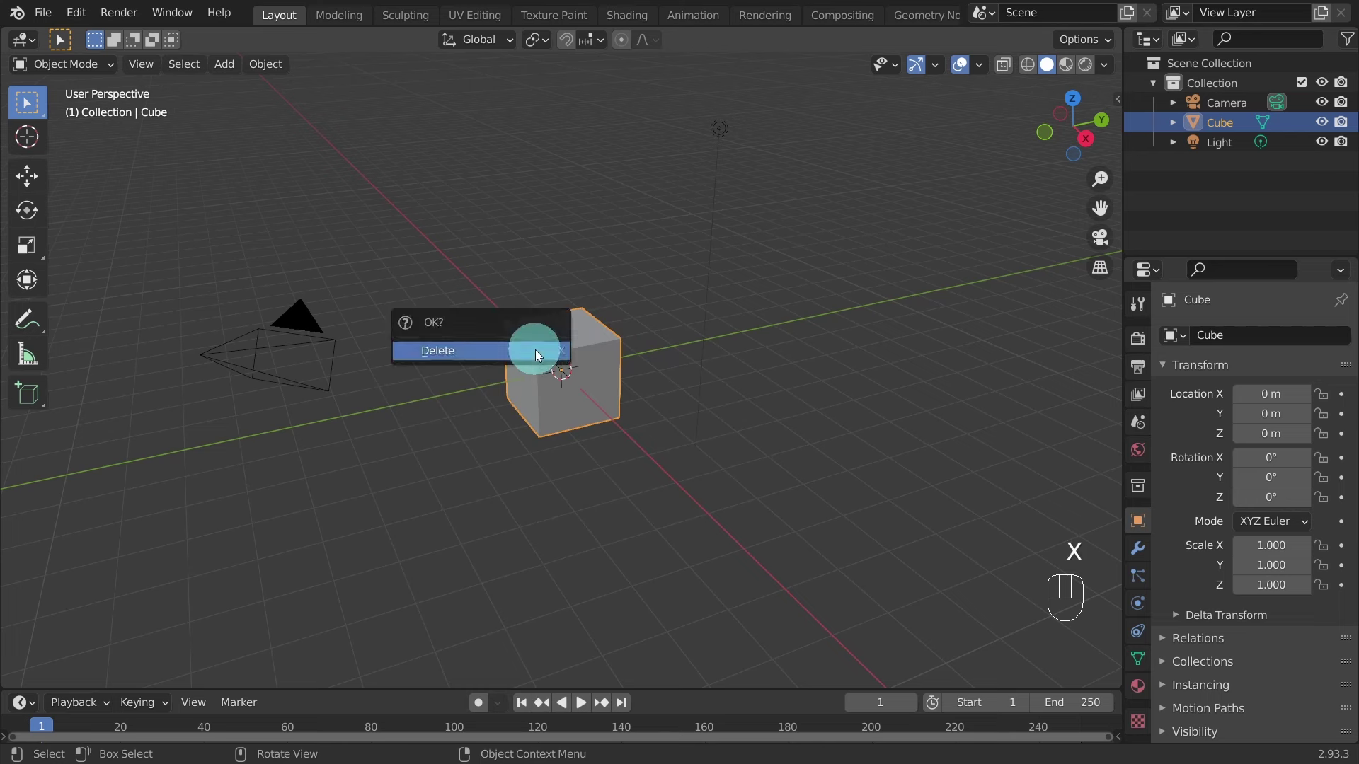
{"action": "left_click", "coordinate": [476, 350]}
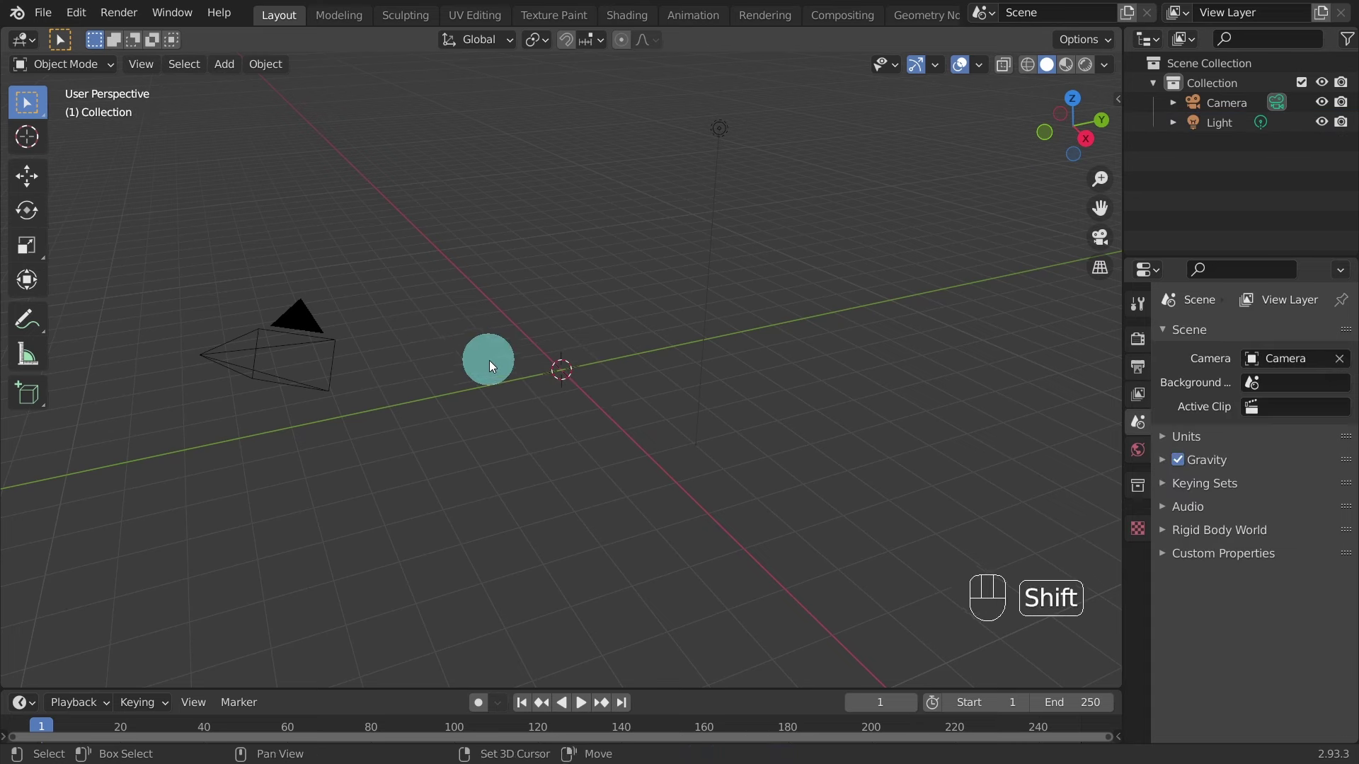
{"action": "key", "text": "shift+a"}
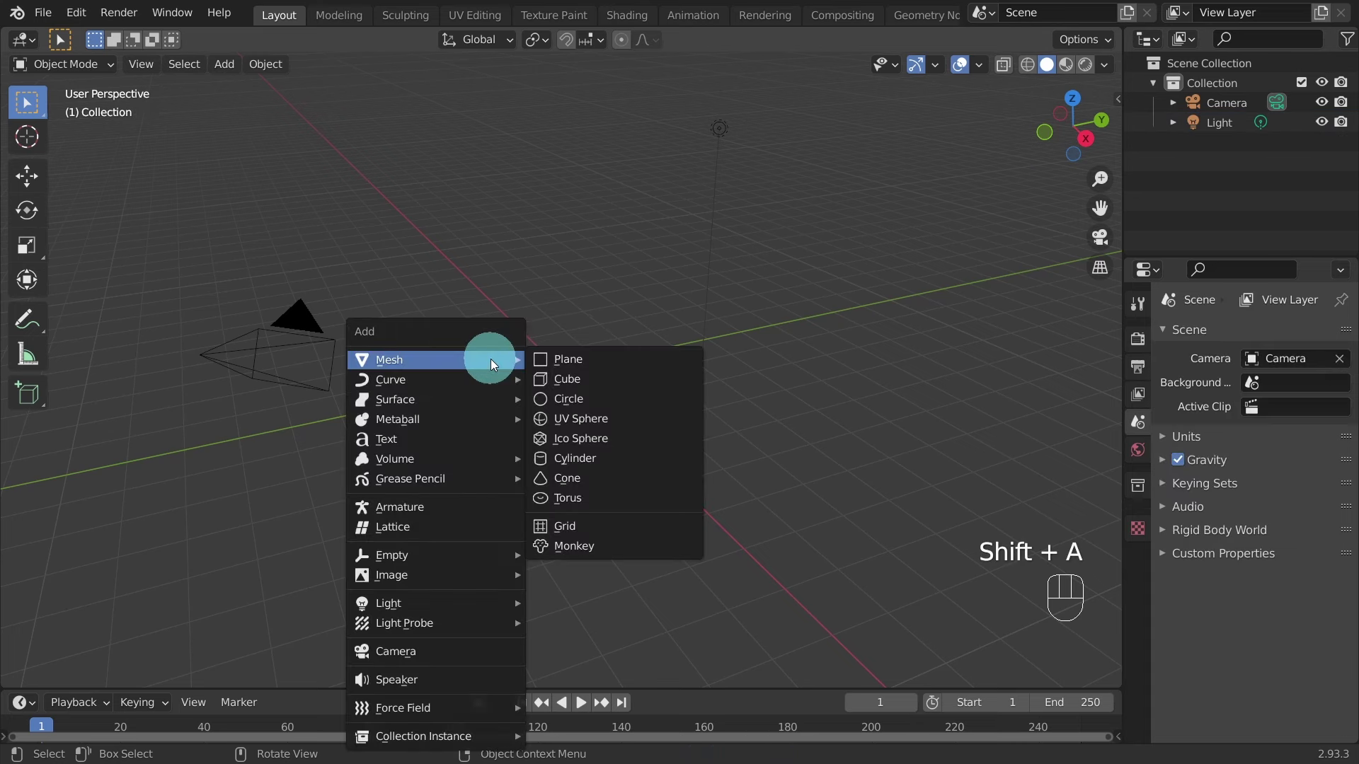
{"action": "left_click", "coordinate": [593, 460]}
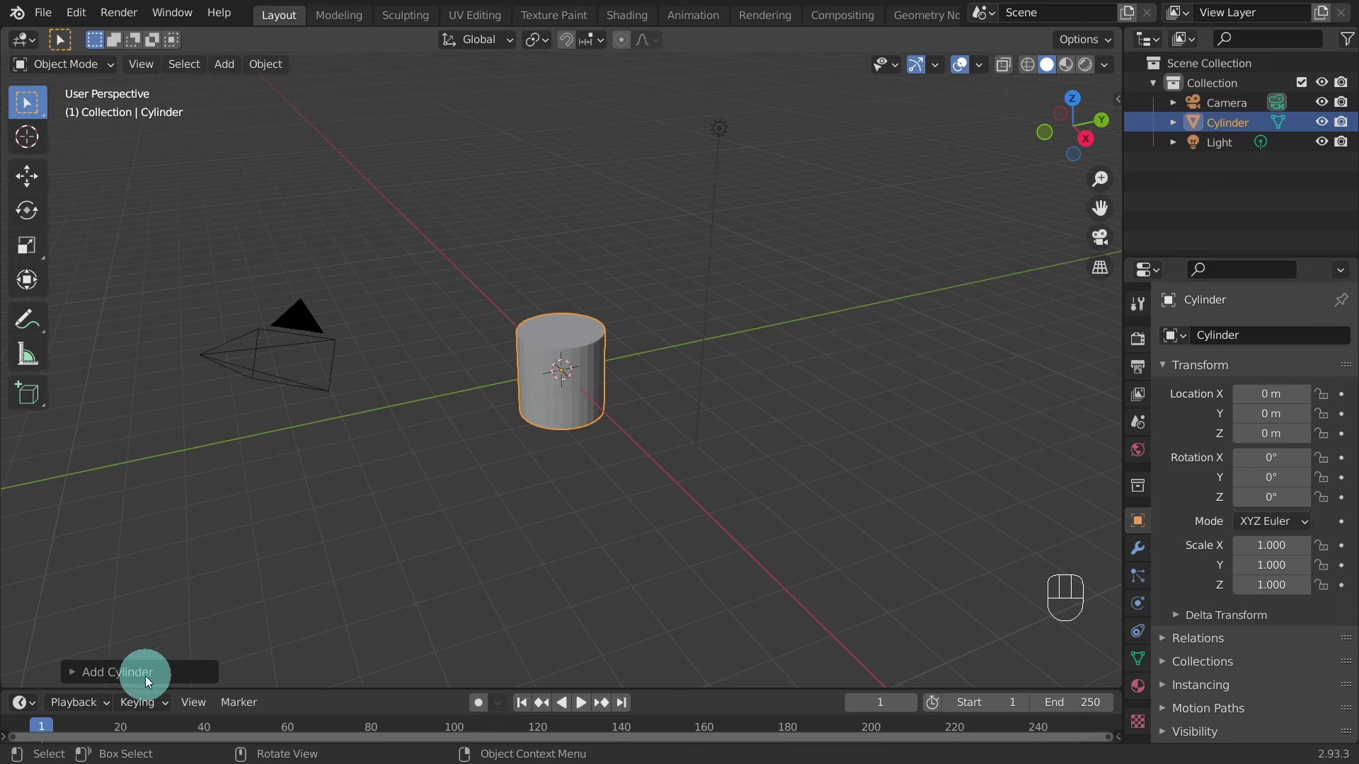
Expand the new cylinder's creation settings and set its vertices to 22, checking the outline from the top view.
{"action": "left_click", "coordinate": [74, 671]}
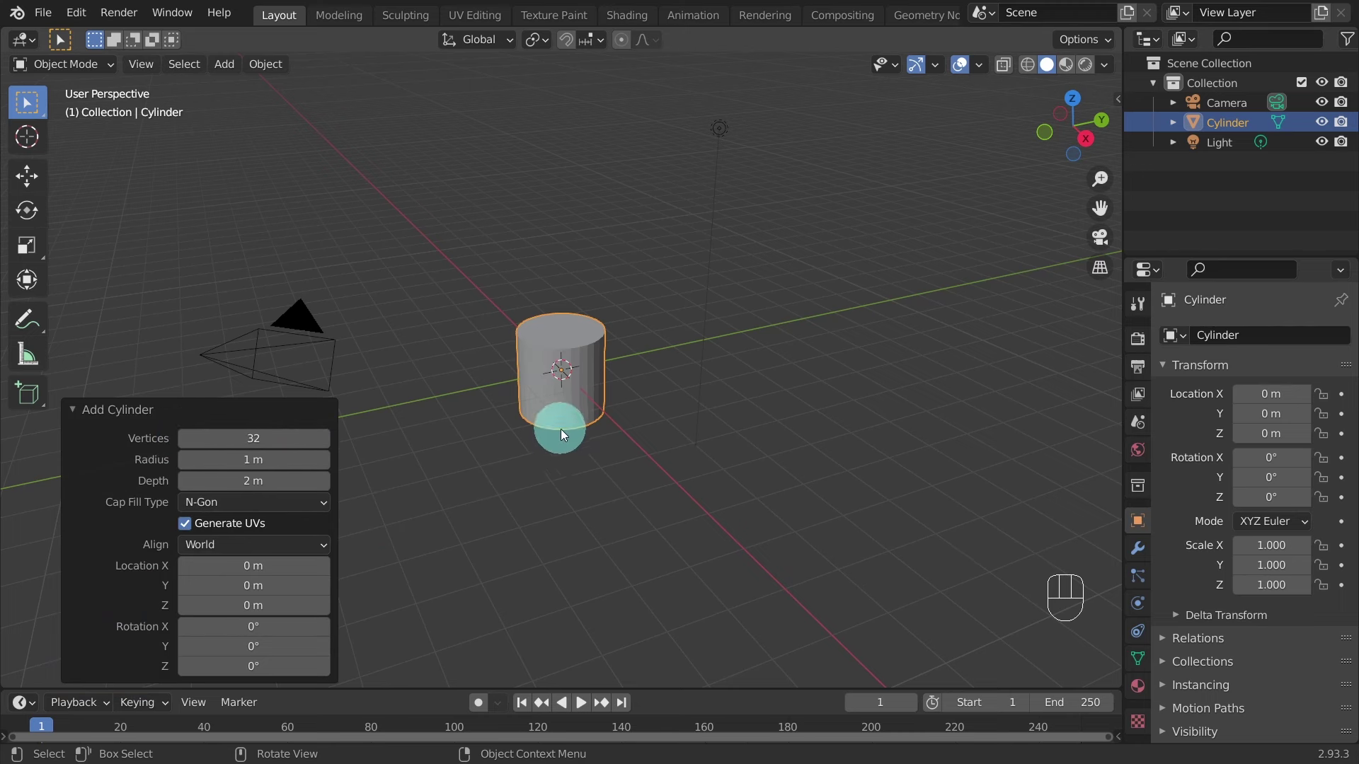
{"action": "scroll", "coordinate": [567, 482], "scroll_direction": "up", "scroll_amount": 5}
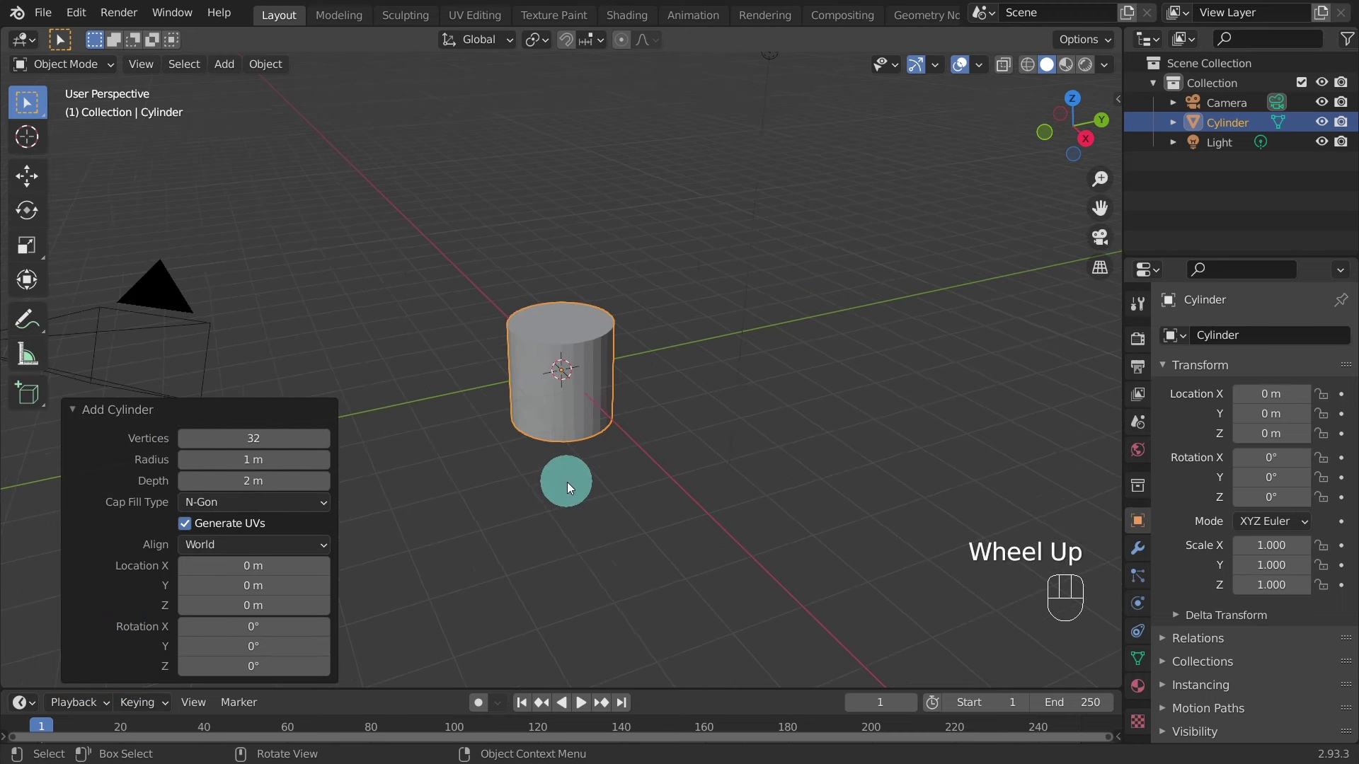
{"action": "scroll", "coordinate": [567, 482], "scroll_direction": "up", "scroll_amount": 1}
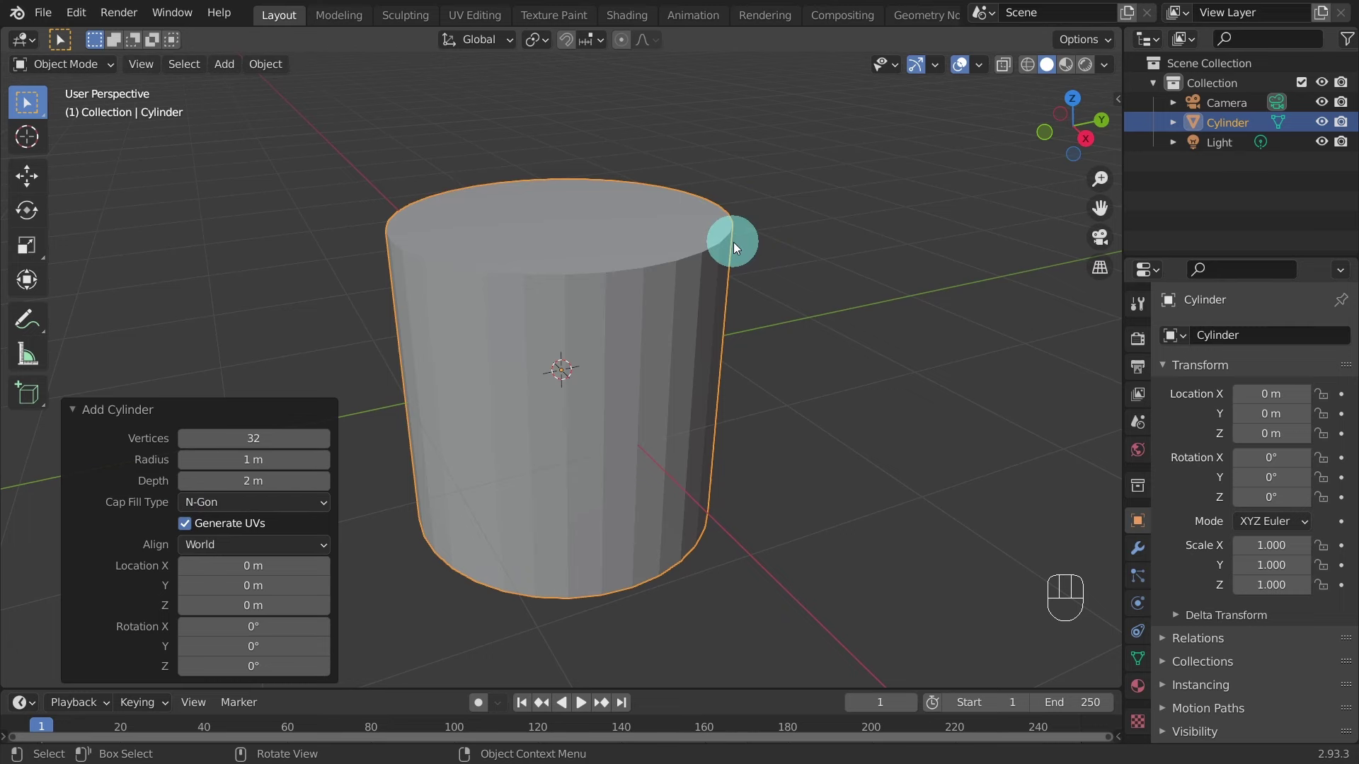
{"action": "key", "text": "KP_7"}
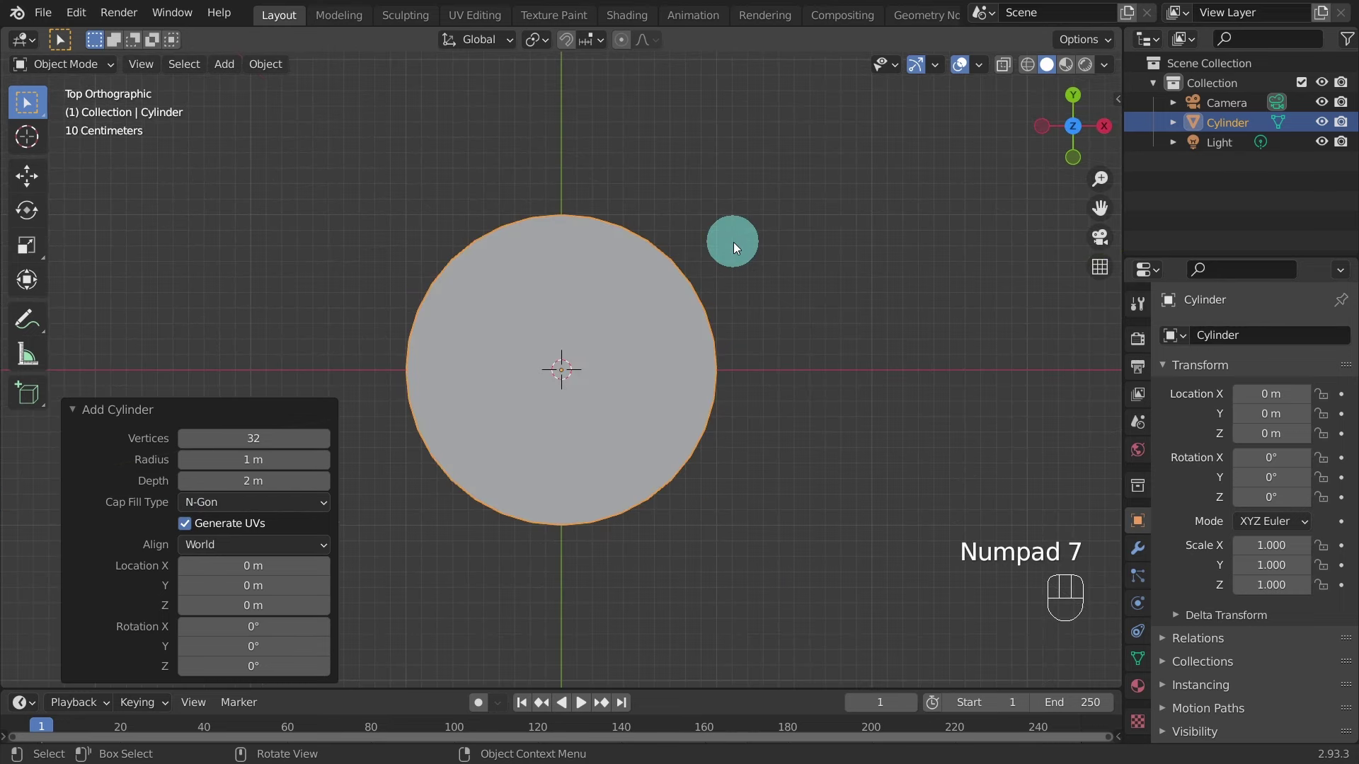
{"action": "scroll", "coordinate": [750, 390], "scroll_direction": "up", "scroll_amount": 3}
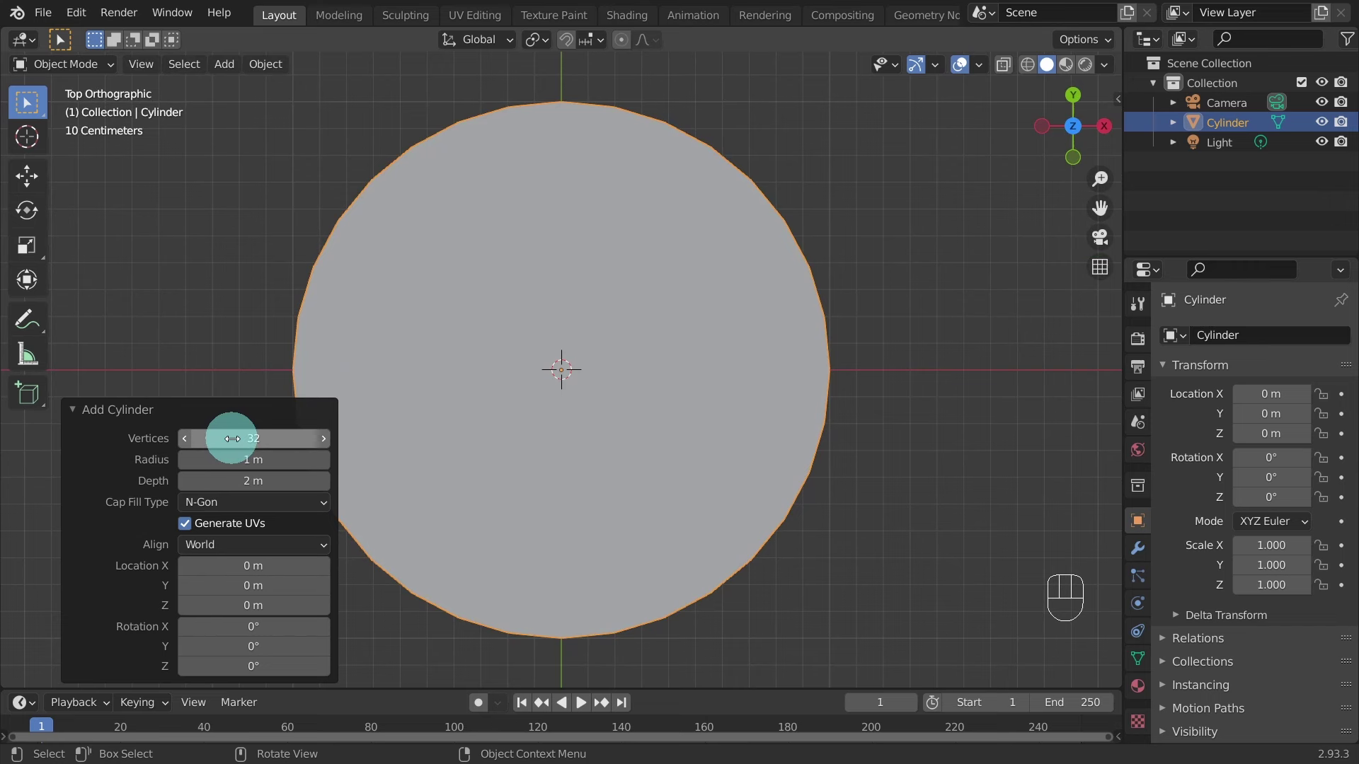
{"action": "mouse_move", "coordinate": [232, 439]}
{"action": "left_mouse_down"}
{"action": "mouse_move", "coordinate": [209, 437]}
{"action": "mouse_move", "coordinate": [236, 439]}
{"action": "left_mouse_up"}
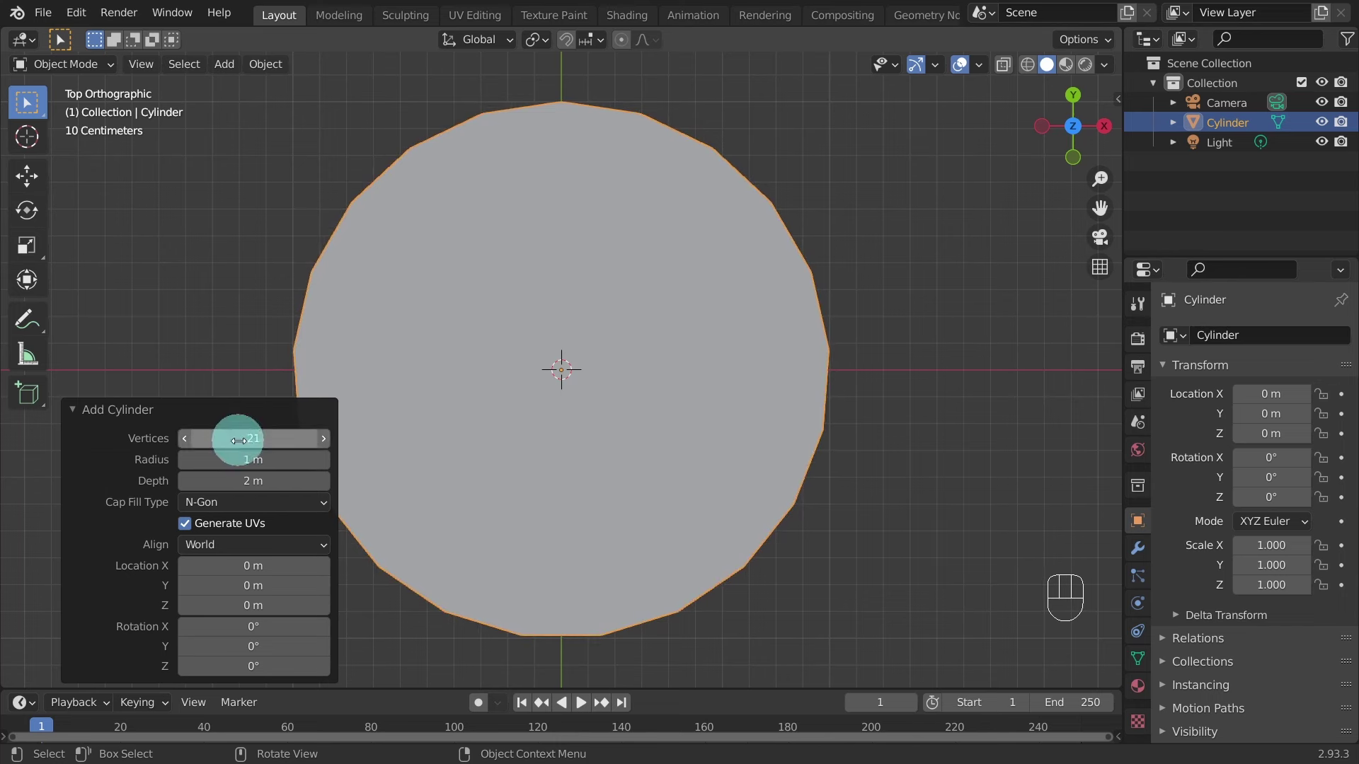
{"action": "left_click", "coordinate": [324, 440]}
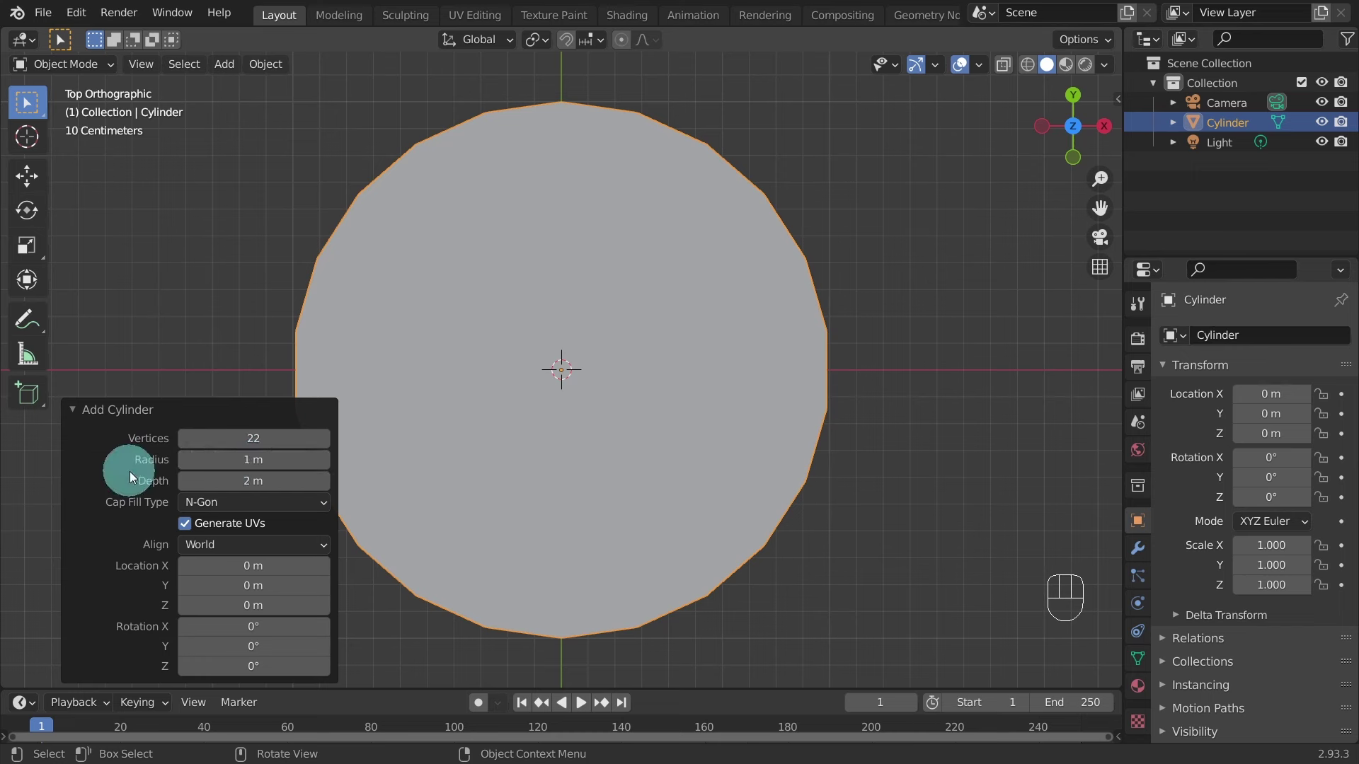
Set the new cylinder's radius to 0.042 m.
{"action": "left_click", "coordinate": [248, 458]}
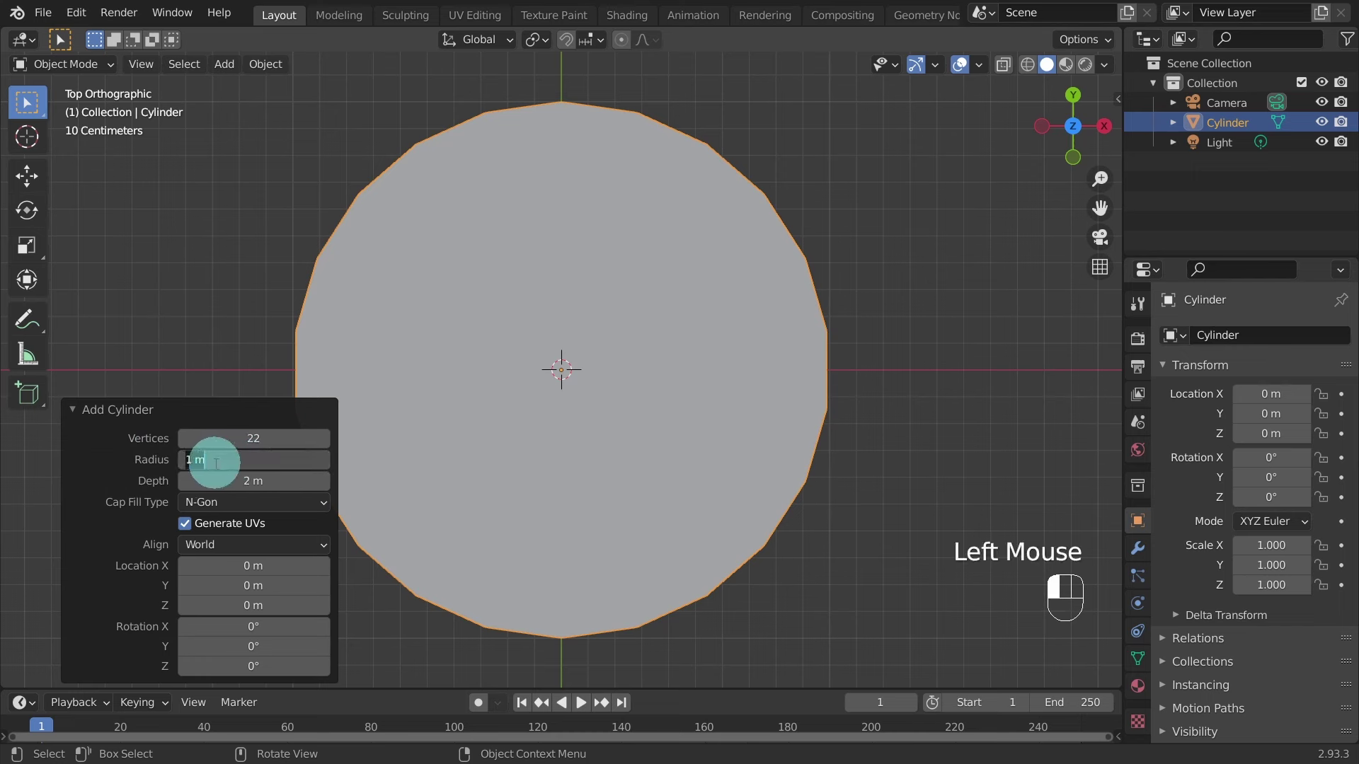
{"action": "left_click_drag", "start_coordinate": [214, 462], "coordinate": [166, 459]}
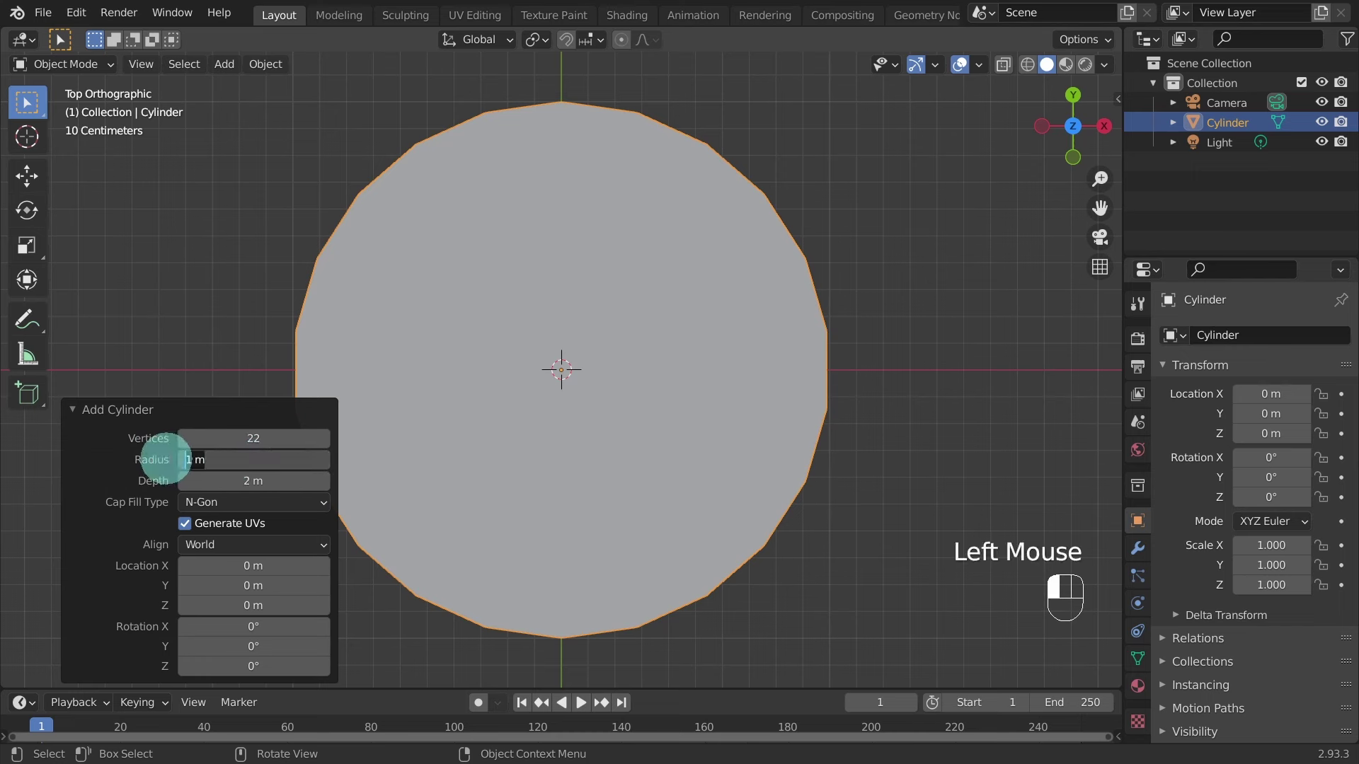
{"action": "type", "text": "0."}
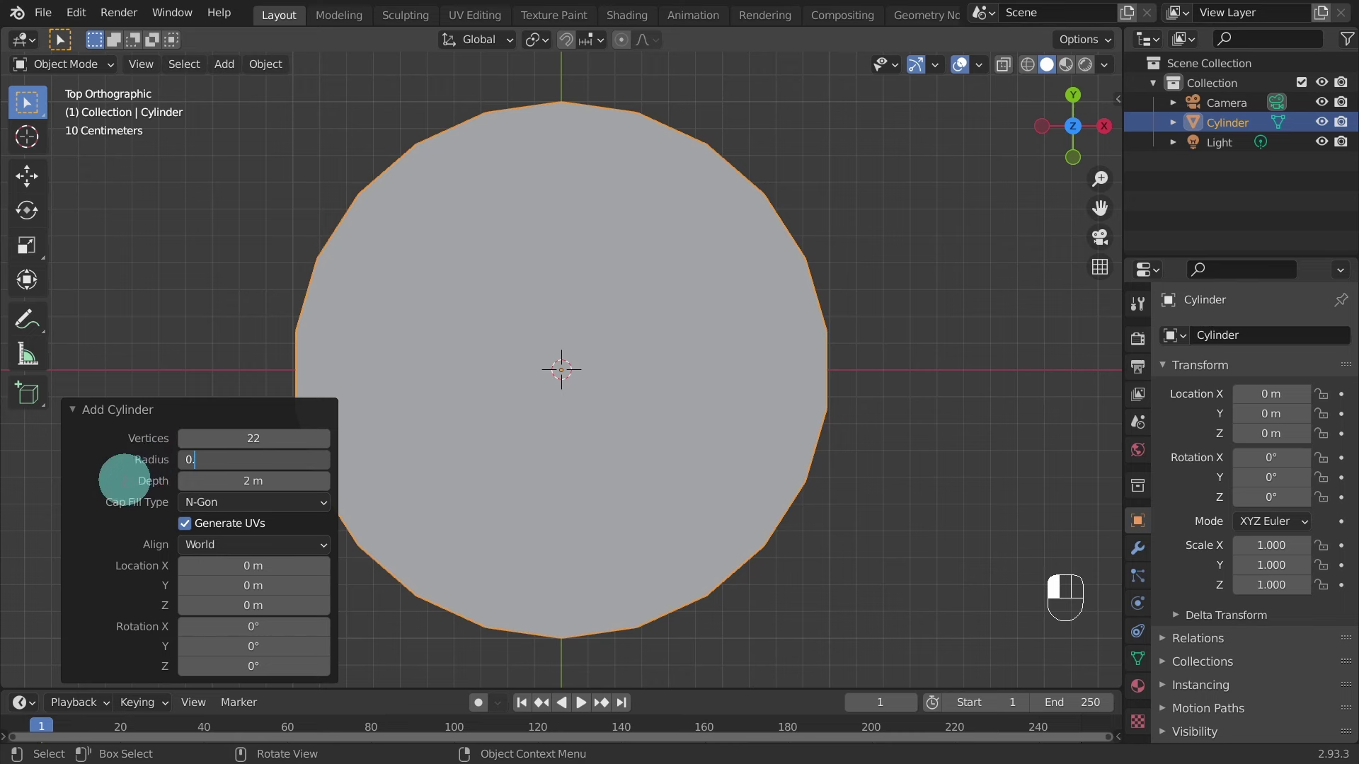
{"action": "type", "text": "042"}
{"action": "key", "text": "Return"}
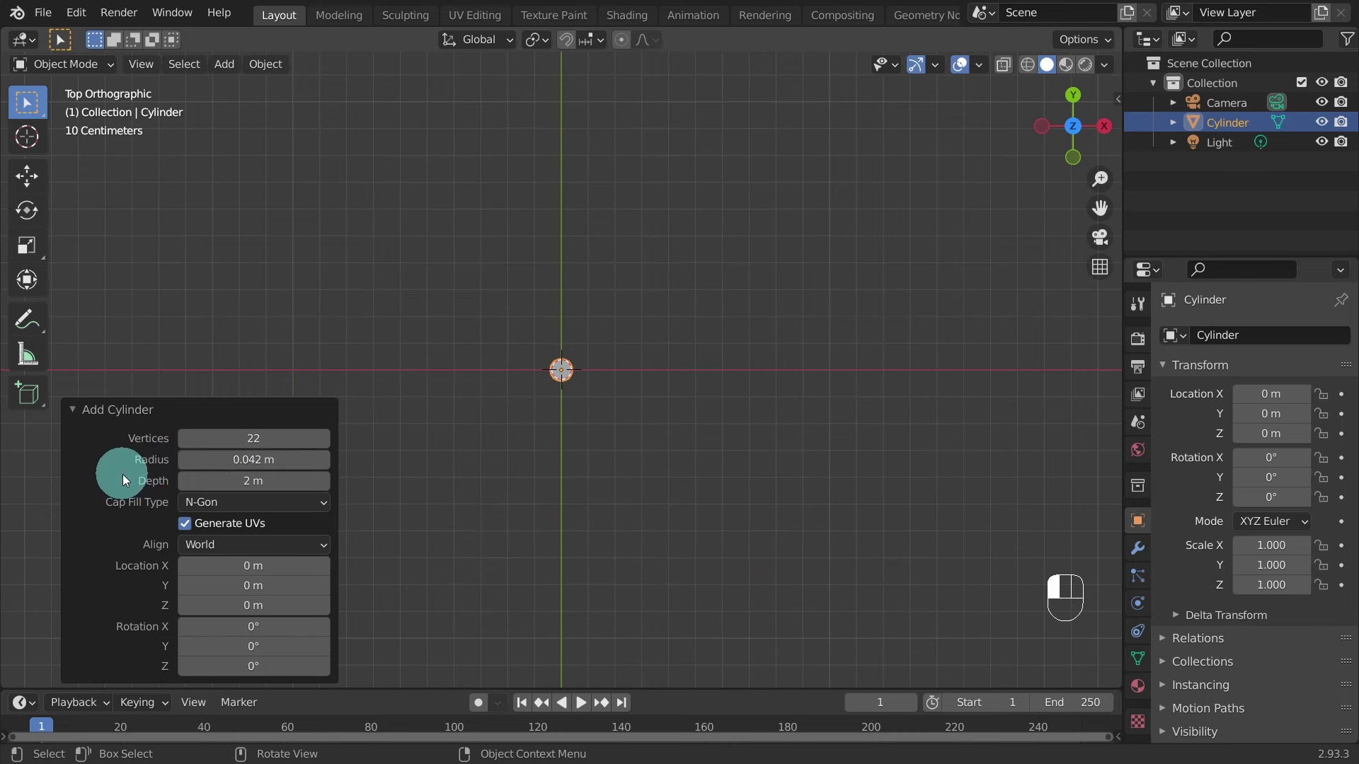
Set the new cylinder's depth to 0.1 m.
{"action": "left_click", "coordinate": [251, 481]}
{"action": "left_click", "coordinate": [187, 481]}
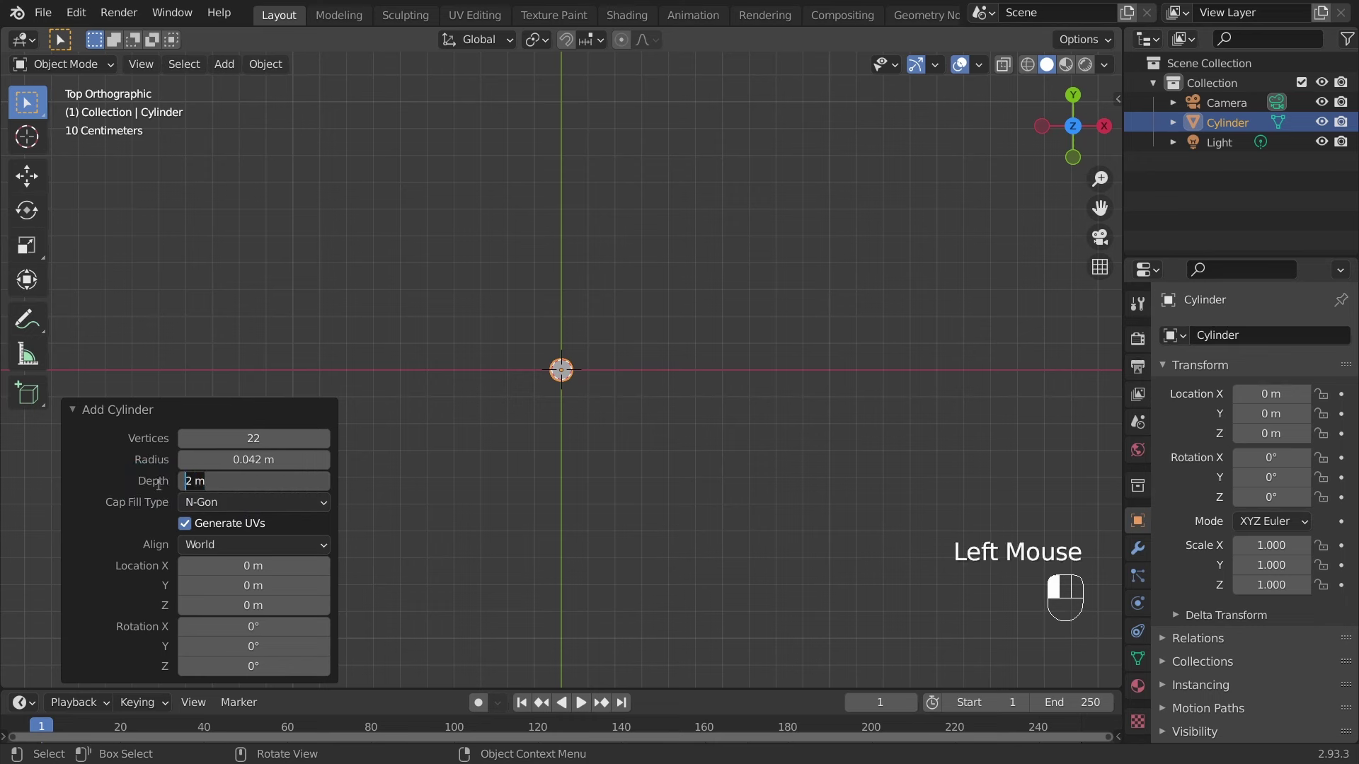
{"action": "key", "text": "ctrl+a"}
{"action": "type", "text": "0.1"}
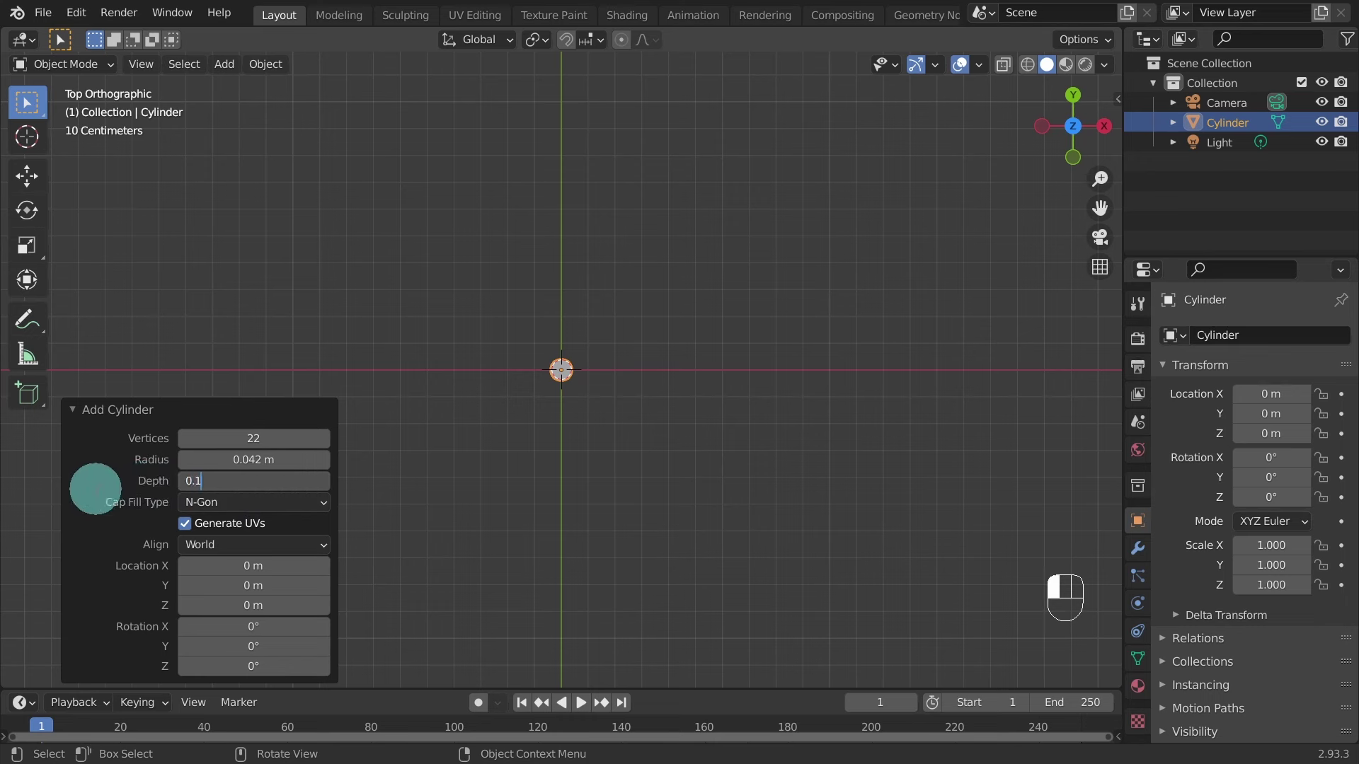
{"action": "key", "text": "Return"}
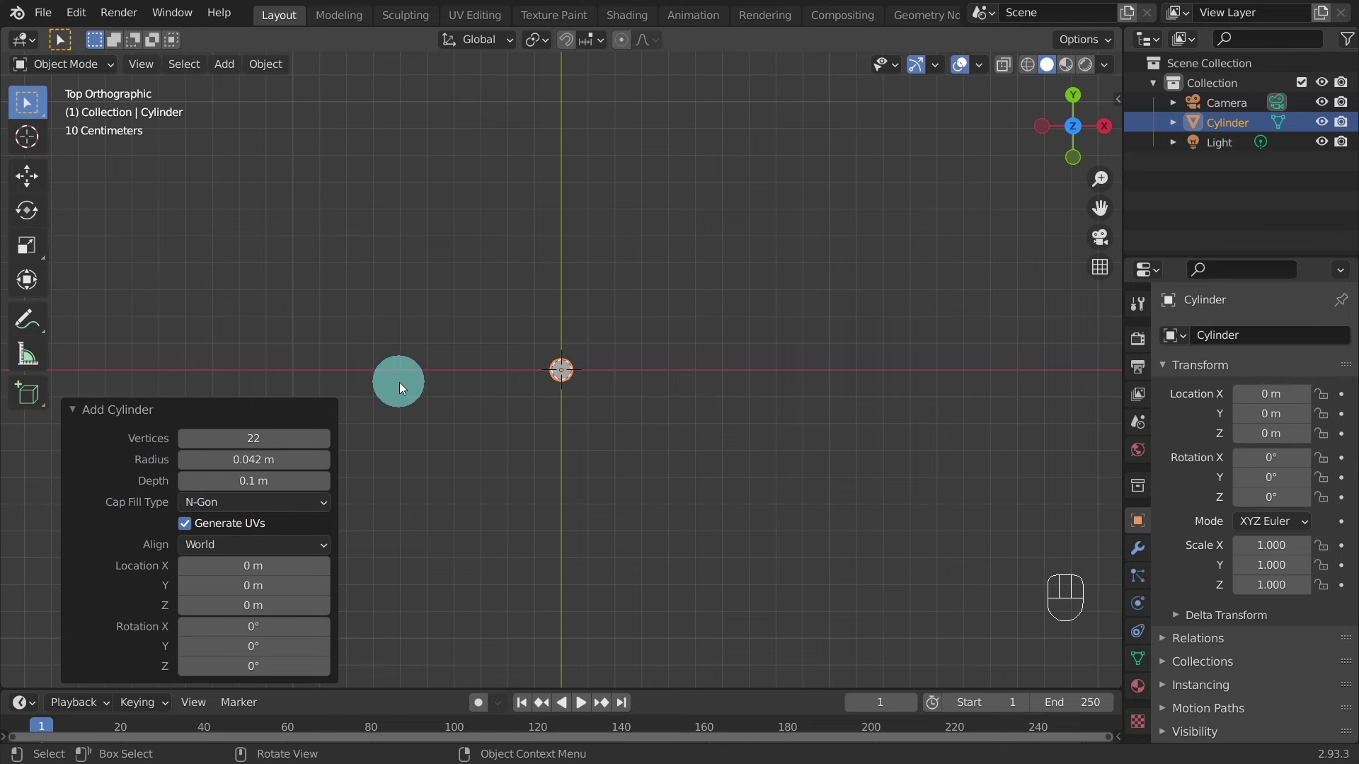
Set the cylinder's cap fill type to Nothing so both ends are open.
{"action": "key", "text": "KP_Decimal"}
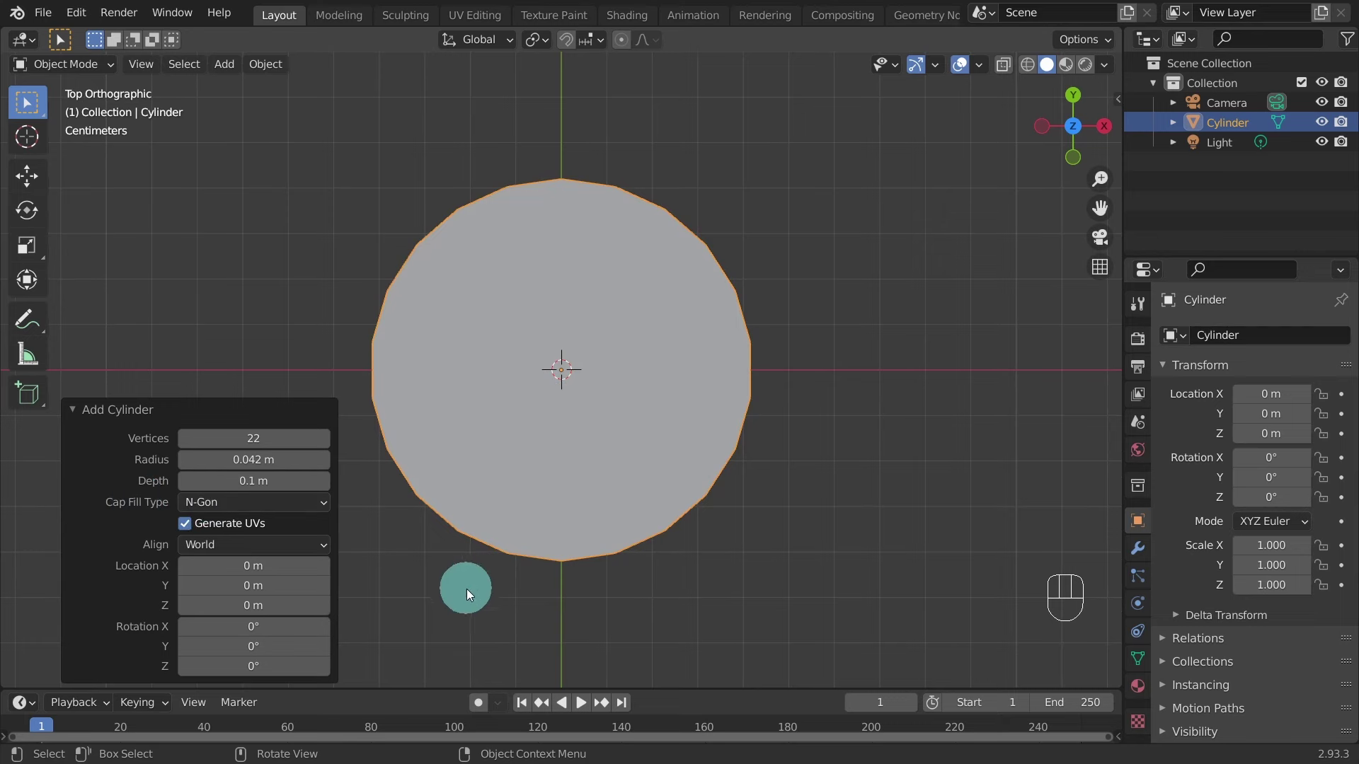
{"action": "middle_click_drag", "start_coordinate": [439, 567], "coordinate": [499, 408]}
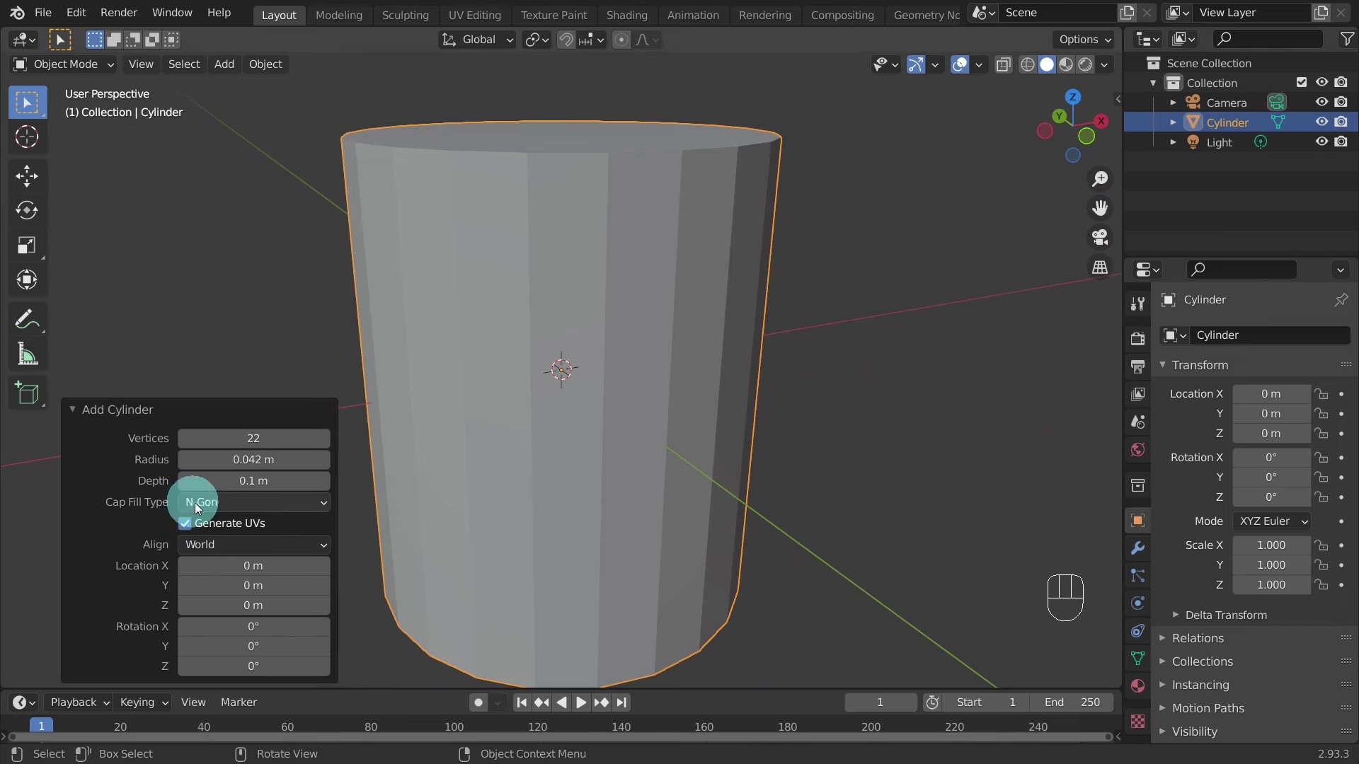
{"action": "left_click", "coordinate": [319, 505]}
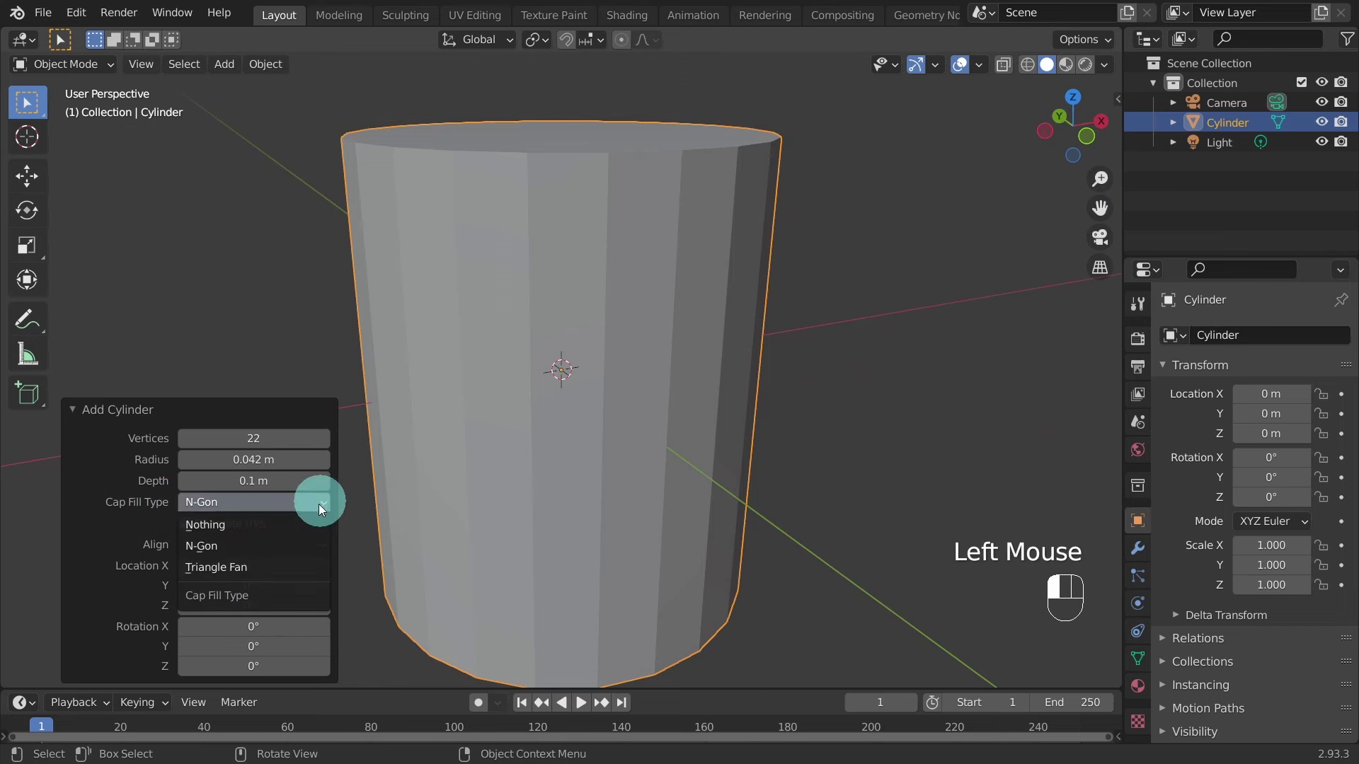
{"action": "left_click", "coordinate": [214, 526]}
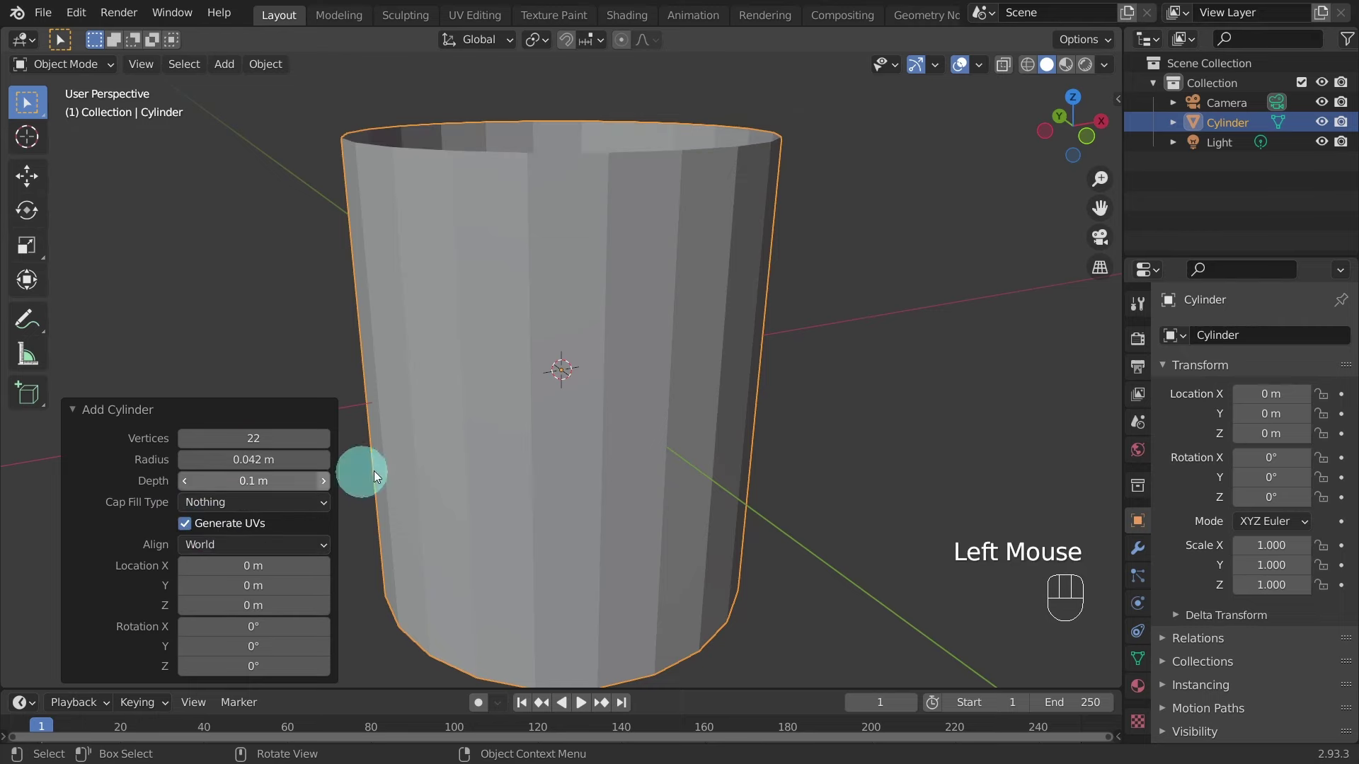
{"action": "middle_click_drag", "start_coordinate": [414, 421], "coordinate": [445, 343]}
{"action": "scroll", "coordinate": [444, 342], "scroll_direction": "down", "scroll_amount": 1}
{"action": "middle_click_drag", "start_coordinate": [488, 509], "coordinate": [551, 498]}
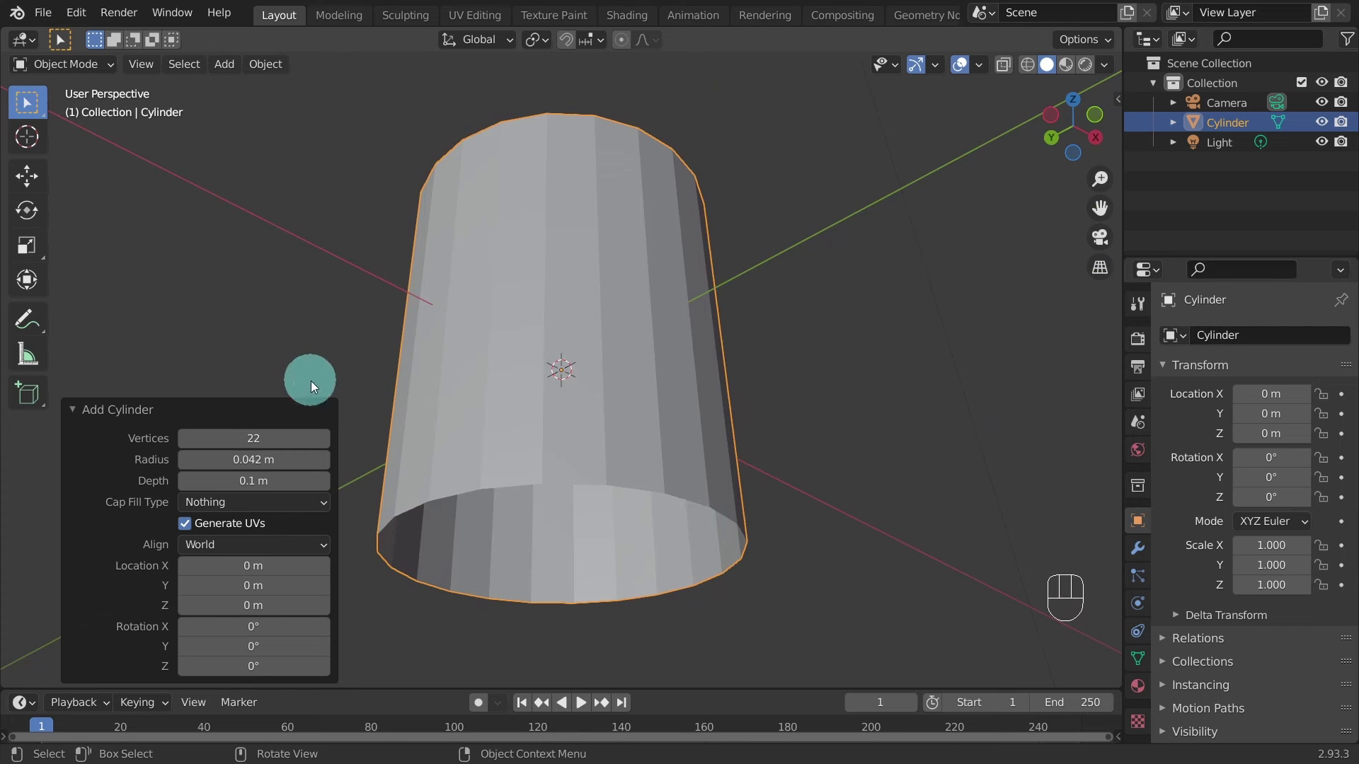
Deselect the cylinder, recall its creation settings for review and dismiss them.
{"action": "left_click", "coordinate": [344, 341]}
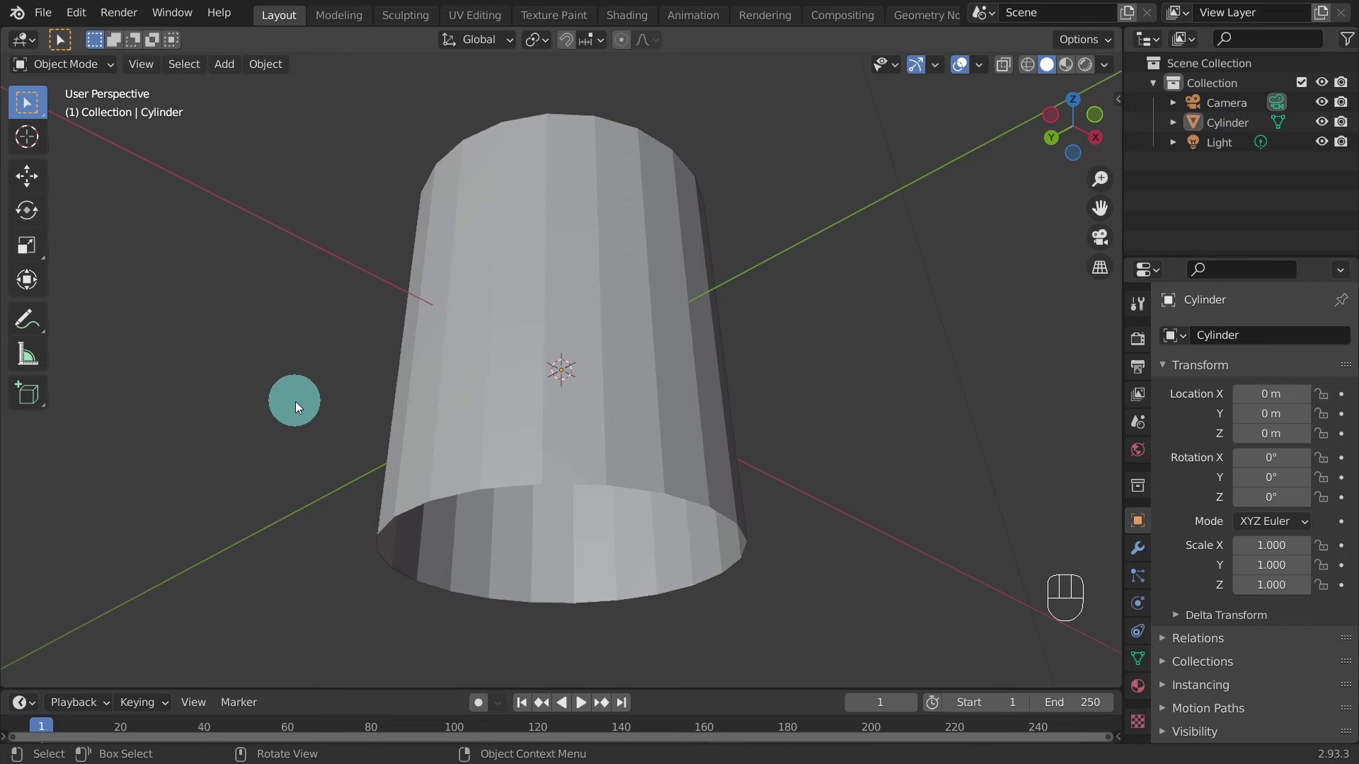
{"action": "key", "text": "F9"}
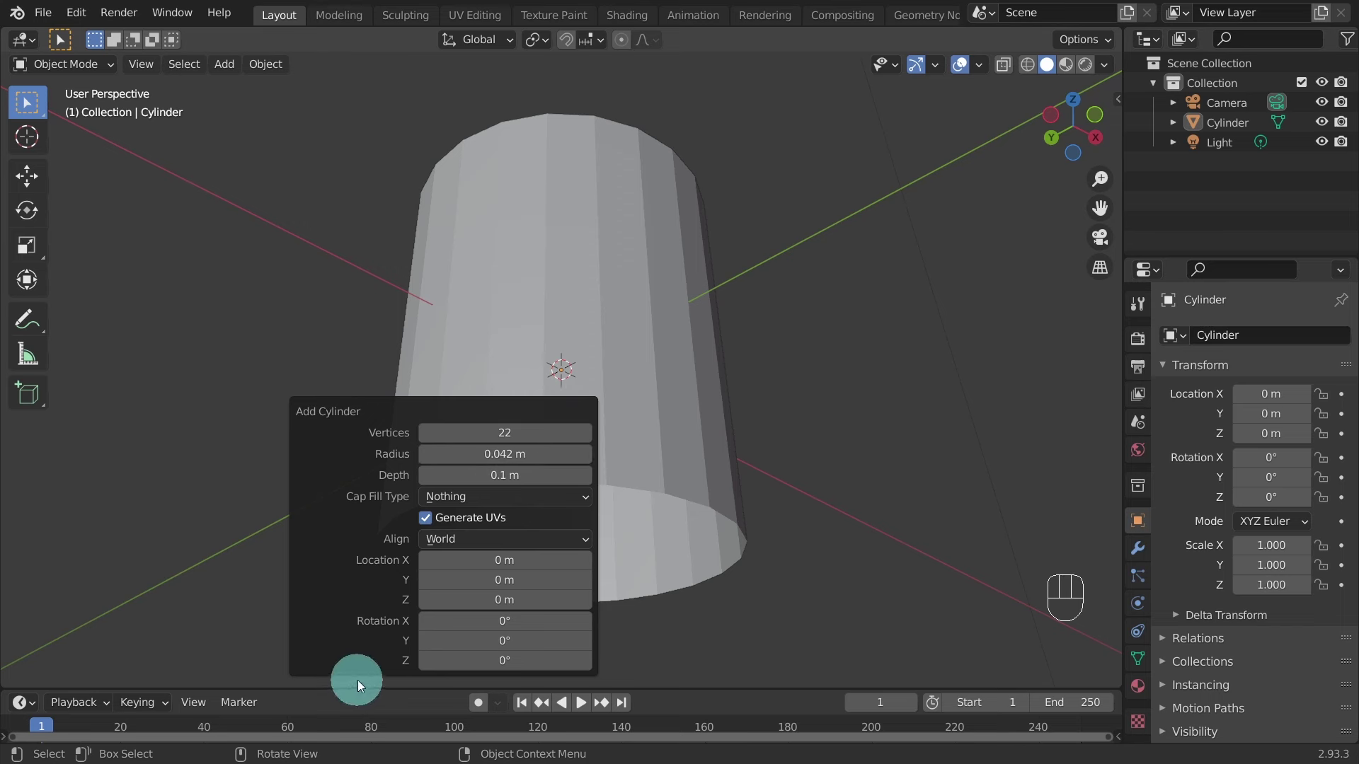
{"action": "left_click", "coordinate": [313, 303]}
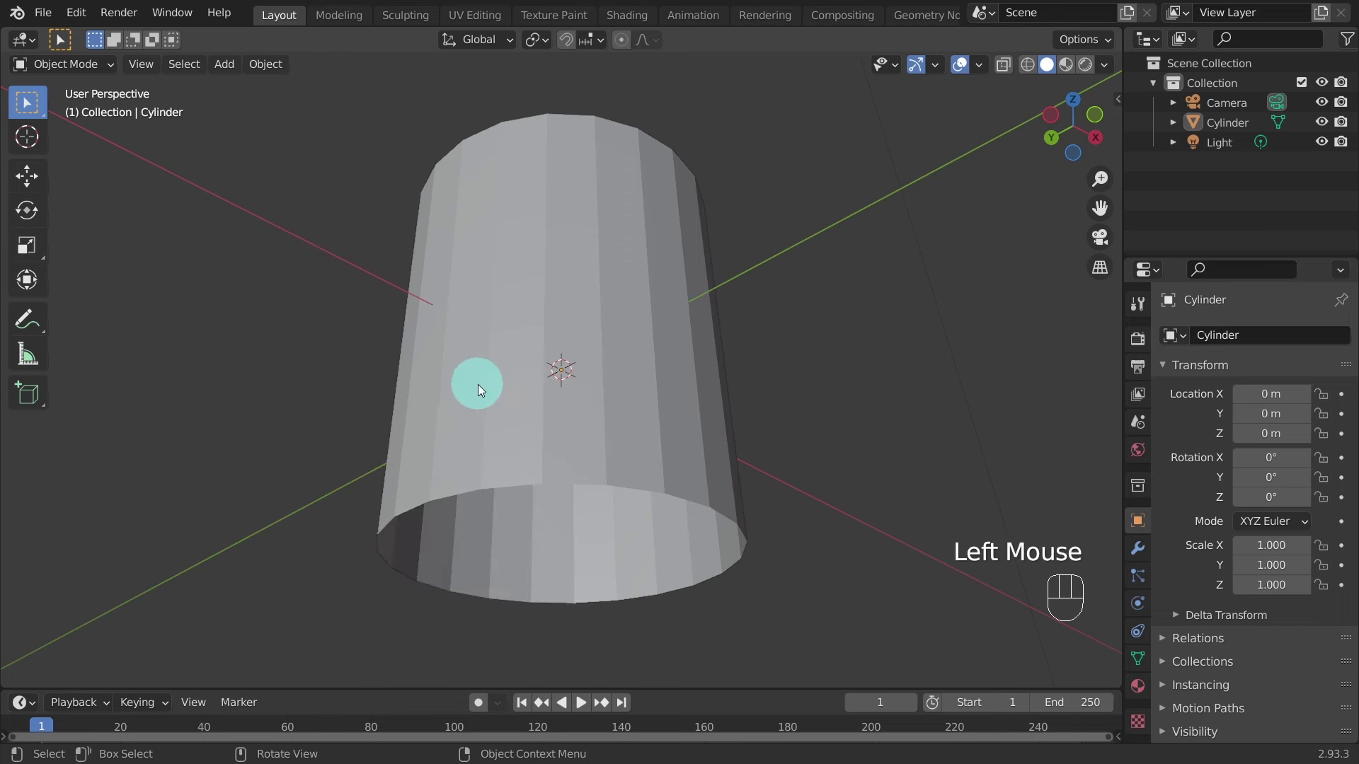
Select the cylinder and switch it to Edit Mode.
{"action": "left_click", "coordinate": [474, 441]}
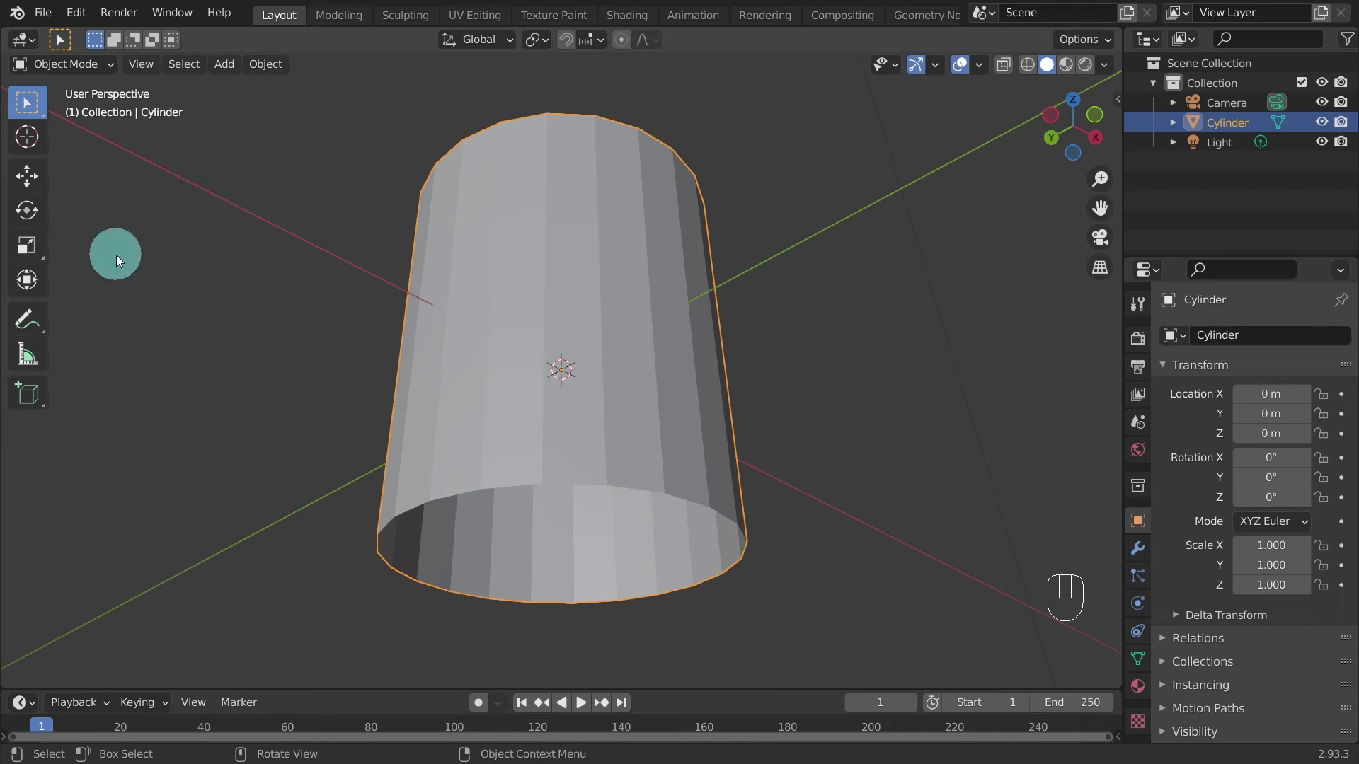
{"action": "left_click", "coordinate": [70, 63]}
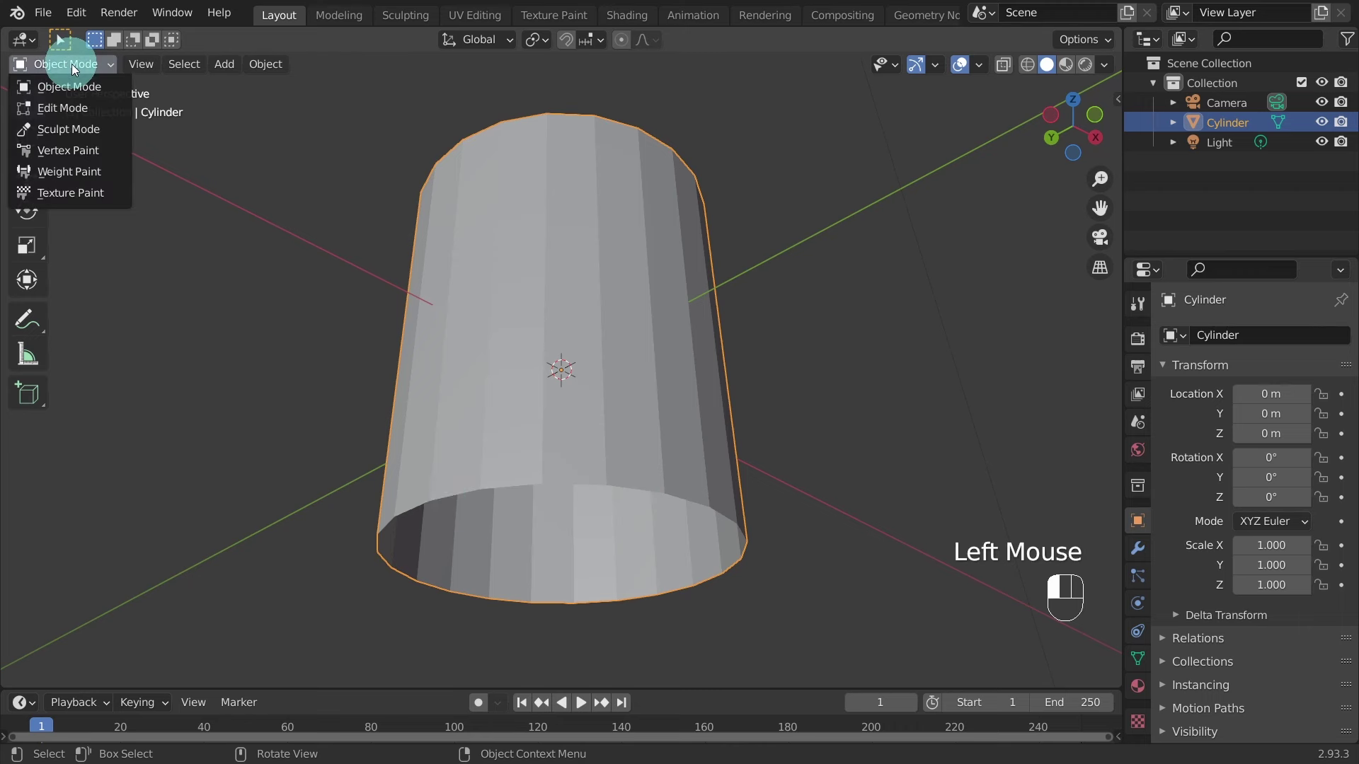
{"action": "left_click", "coordinate": [54, 107]}
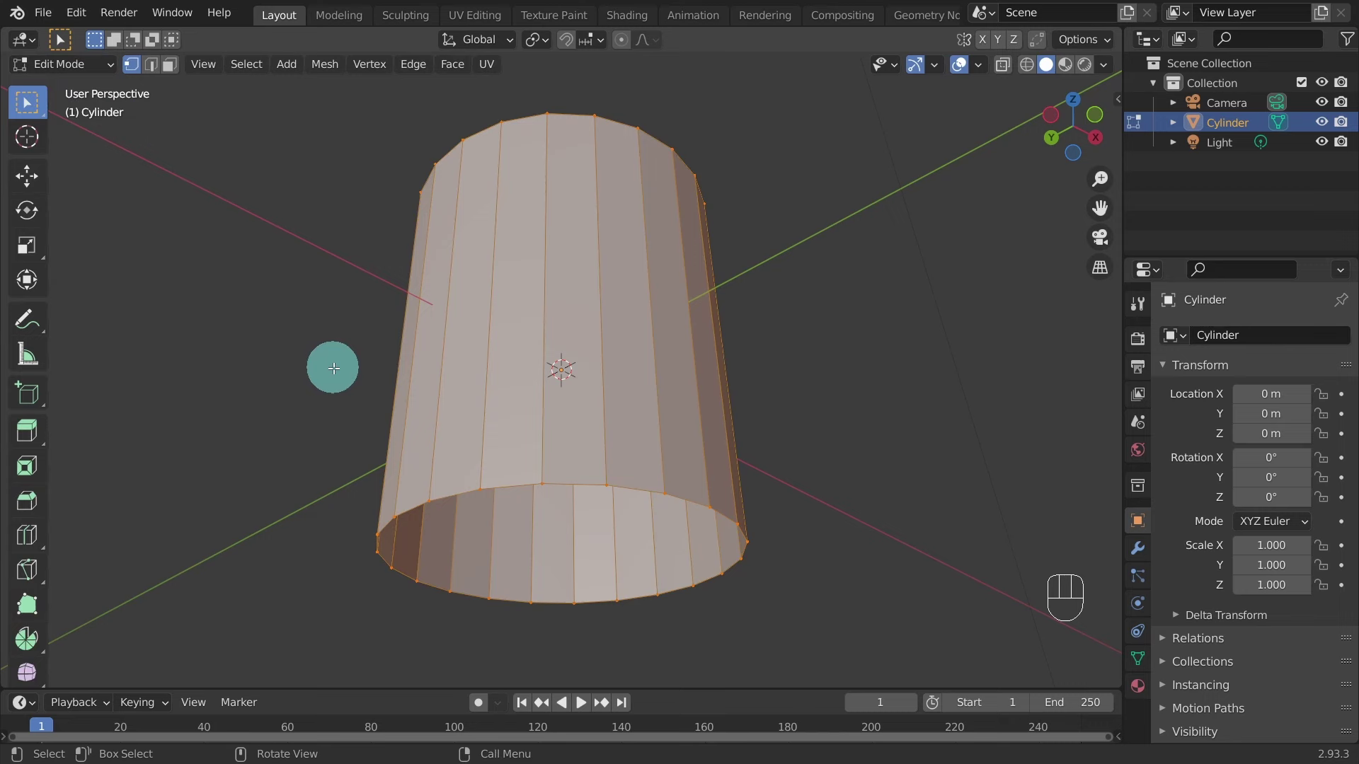
{"action": "key", "text": "Tab"}
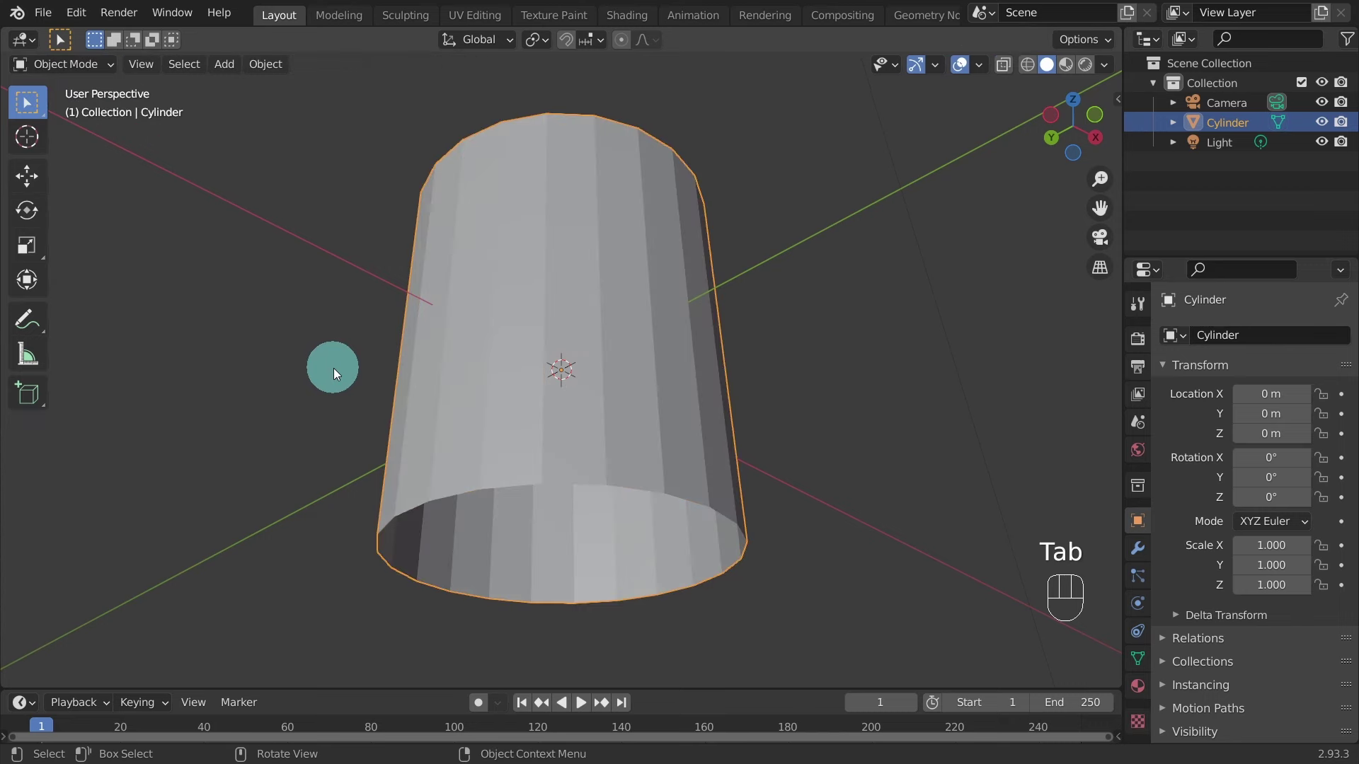
{"action": "key", "text": "Tab"}
{"action": "key", "text": "Tab"}
{"action": "key", "text": "Tab"}
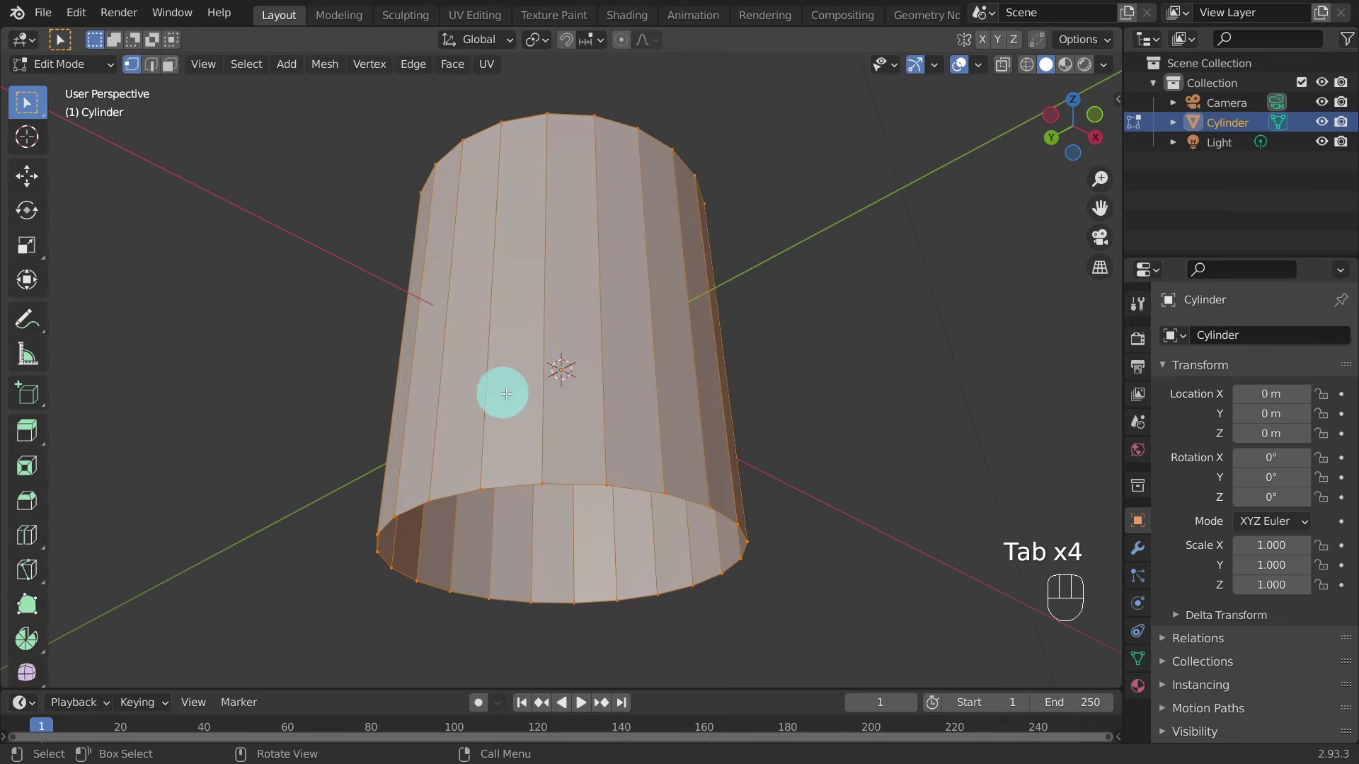
Extrude the cylinder's bottom edge loop in place and scale the new loop inward to about 0.754.
{"action": "left_click", "coordinate": [326, 397]}
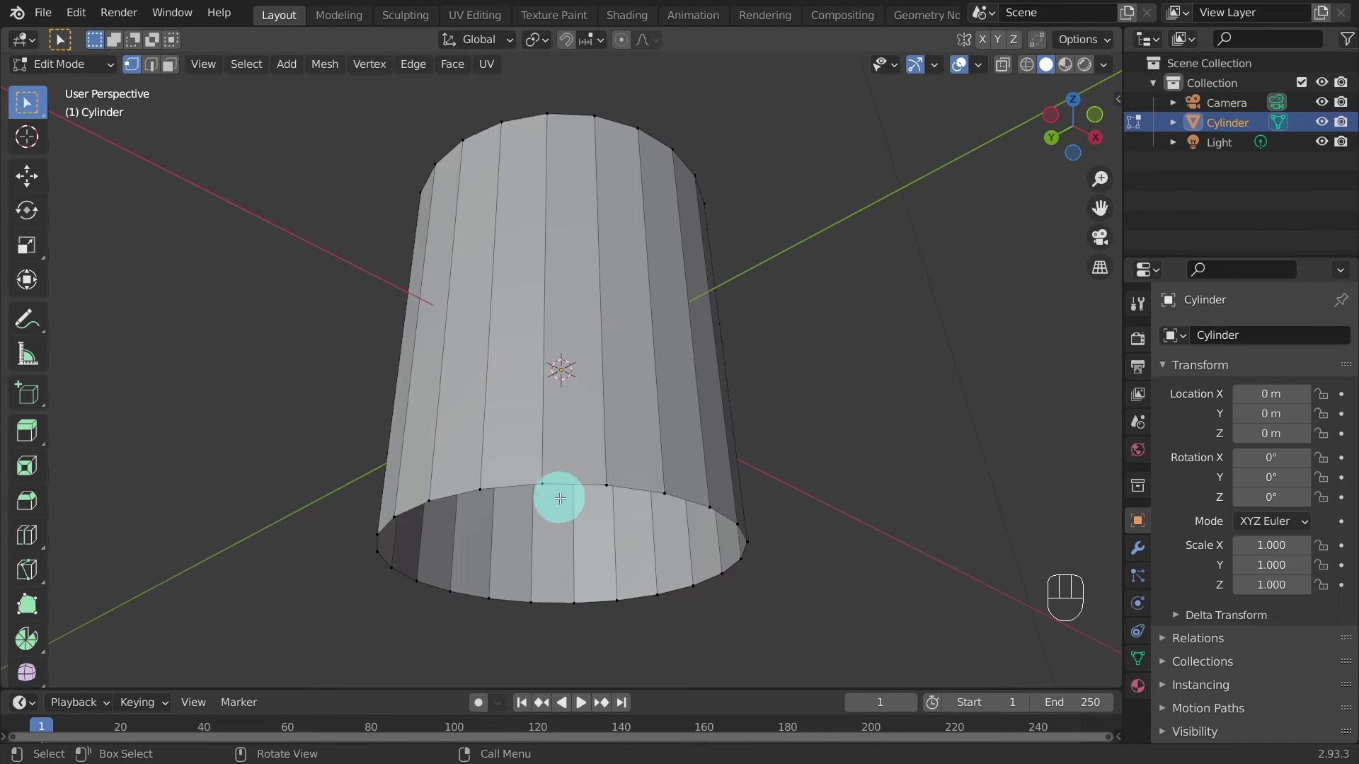
{"action": "left_click", "coordinate": [514, 485], "text": "alt"}
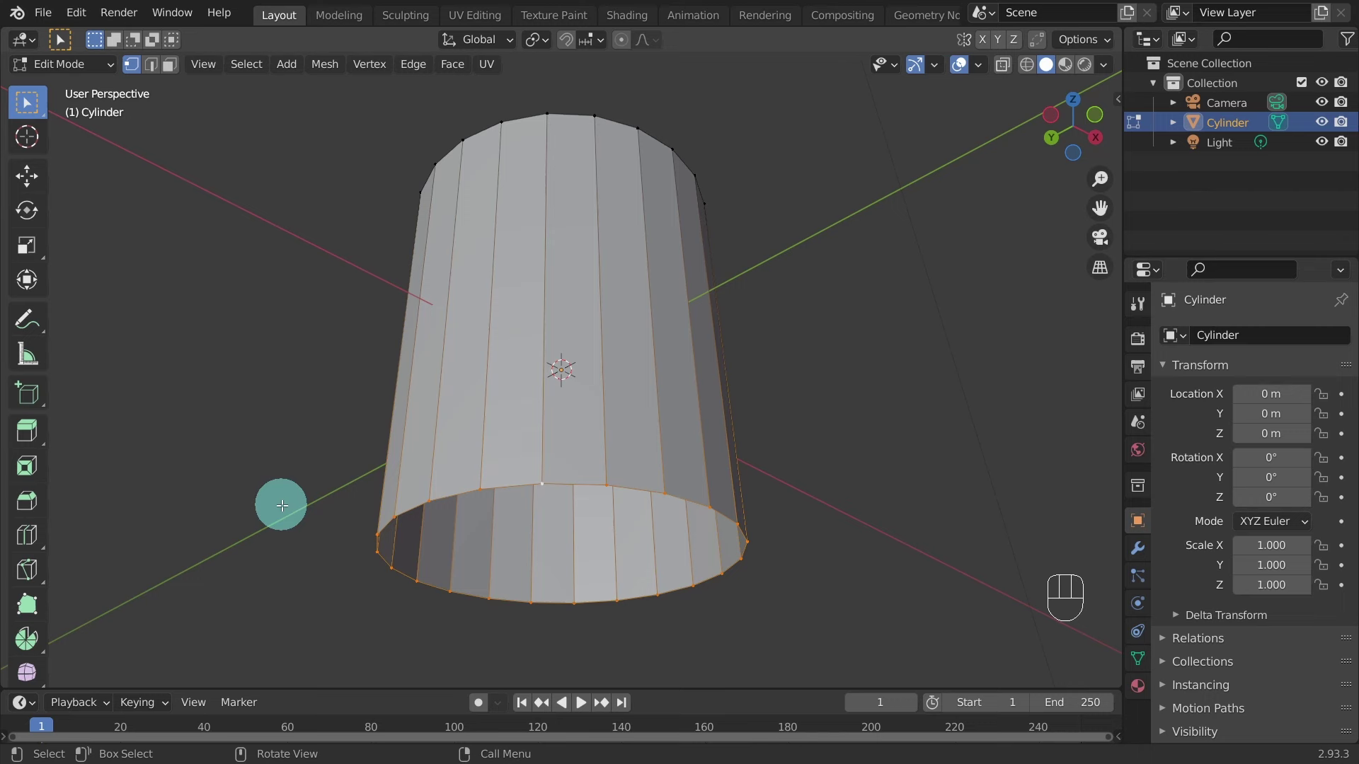
{"action": "key", "text": "e"}
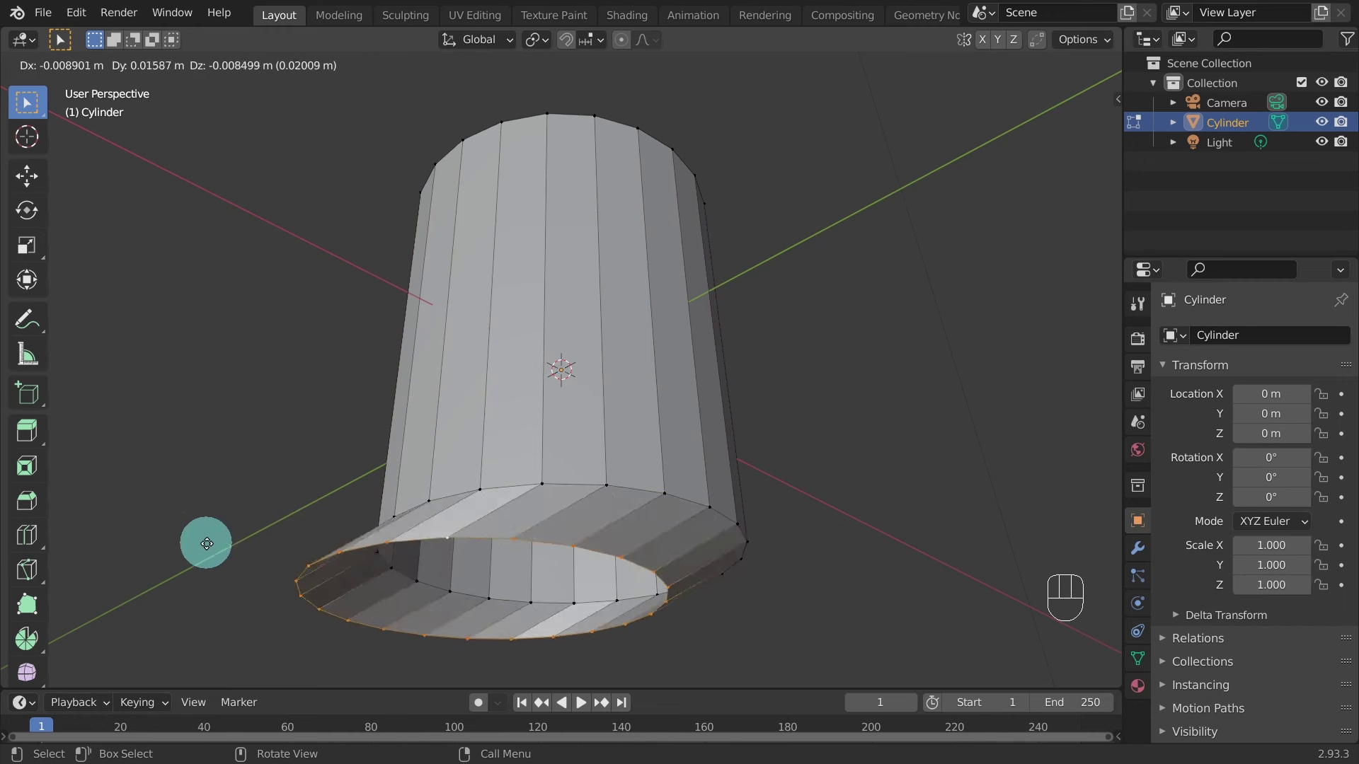
{"action": "right_click", "coordinate": [244, 545]}
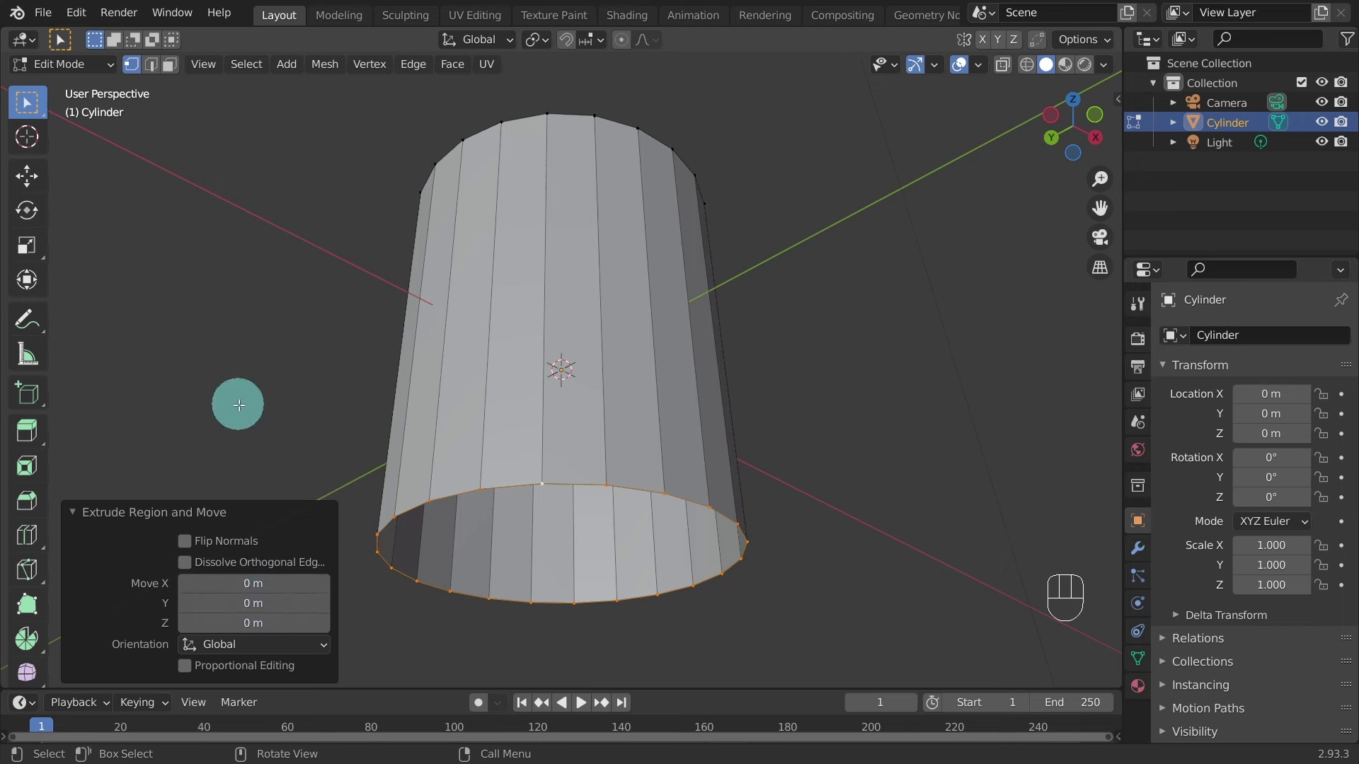
{"action": "key", "text": "s"}
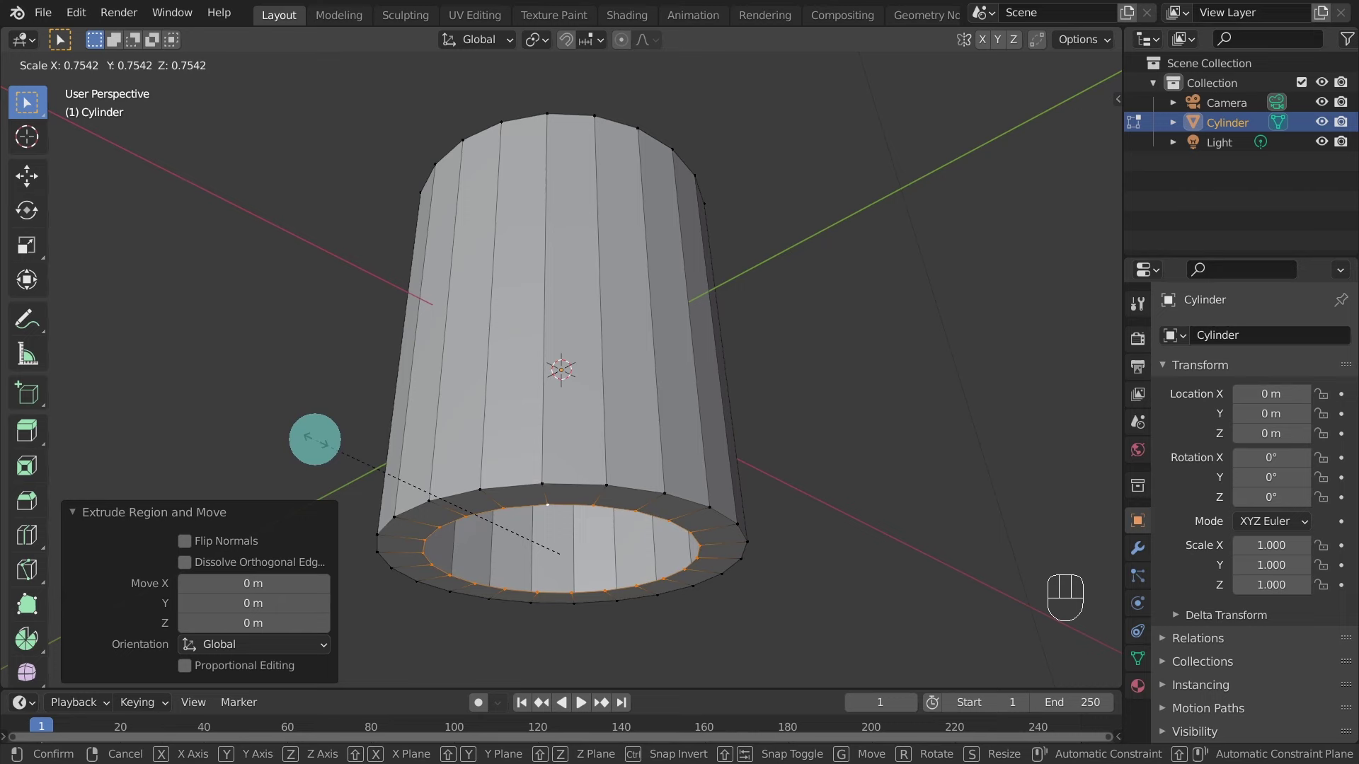
{"action": "left_click", "coordinate": [315, 439]}
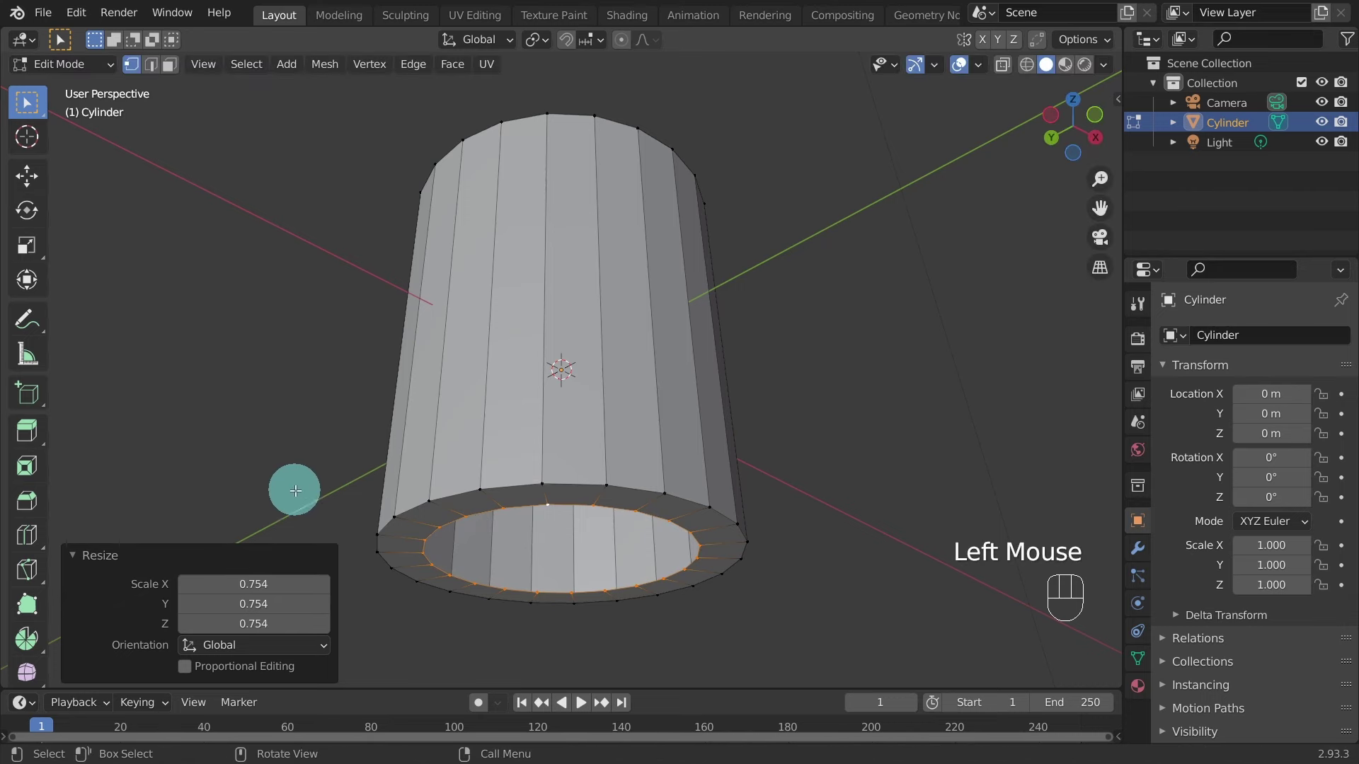
Close the hole inside the cylinder's bottom ring with Grid Fill, using a span of 5 and an offset of 0.
{"action": "middle_click_drag", "start_coordinate": [291, 488], "coordinate": [350, 283]}
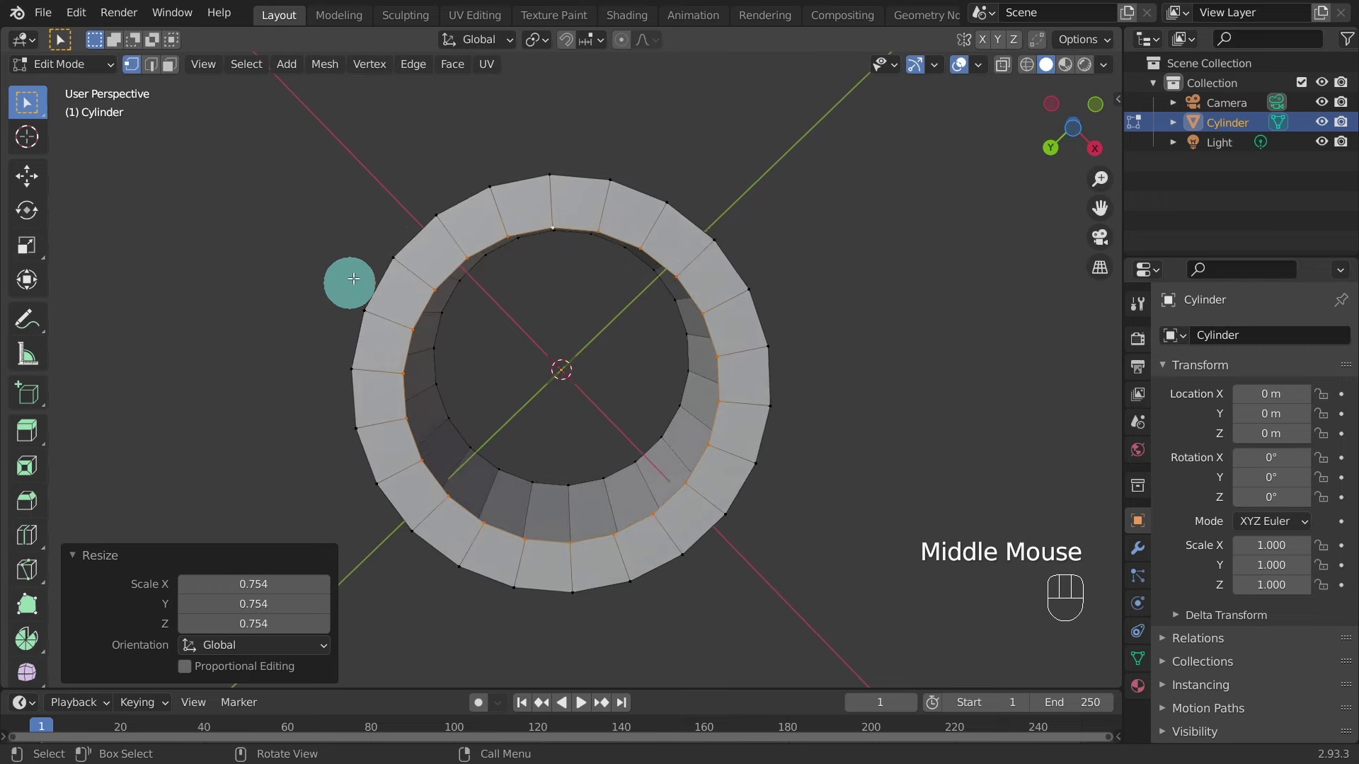
{"action": "middle_click_drag", "start_coordinate": [146, 308], "coordinate": [236, 206]}
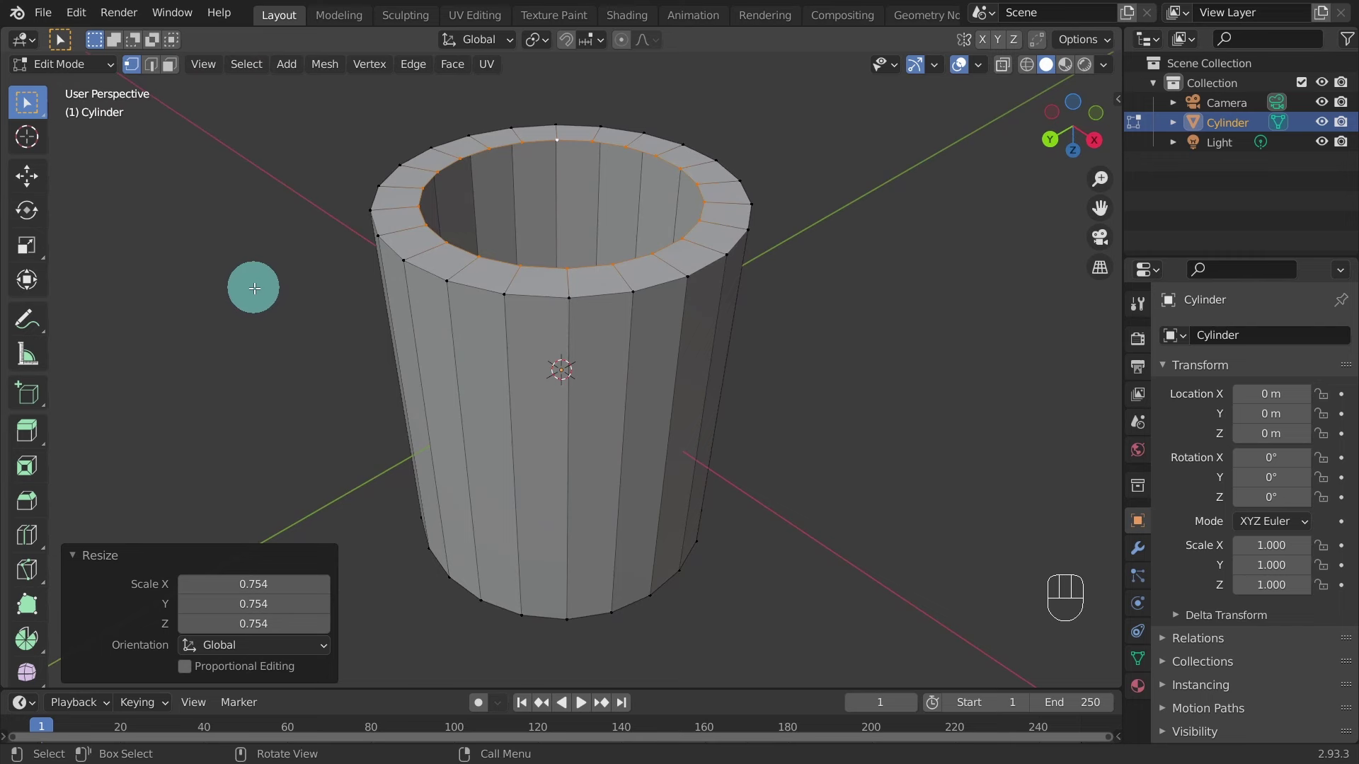
{"action": "left_click", "coordinate": [454, 64]}
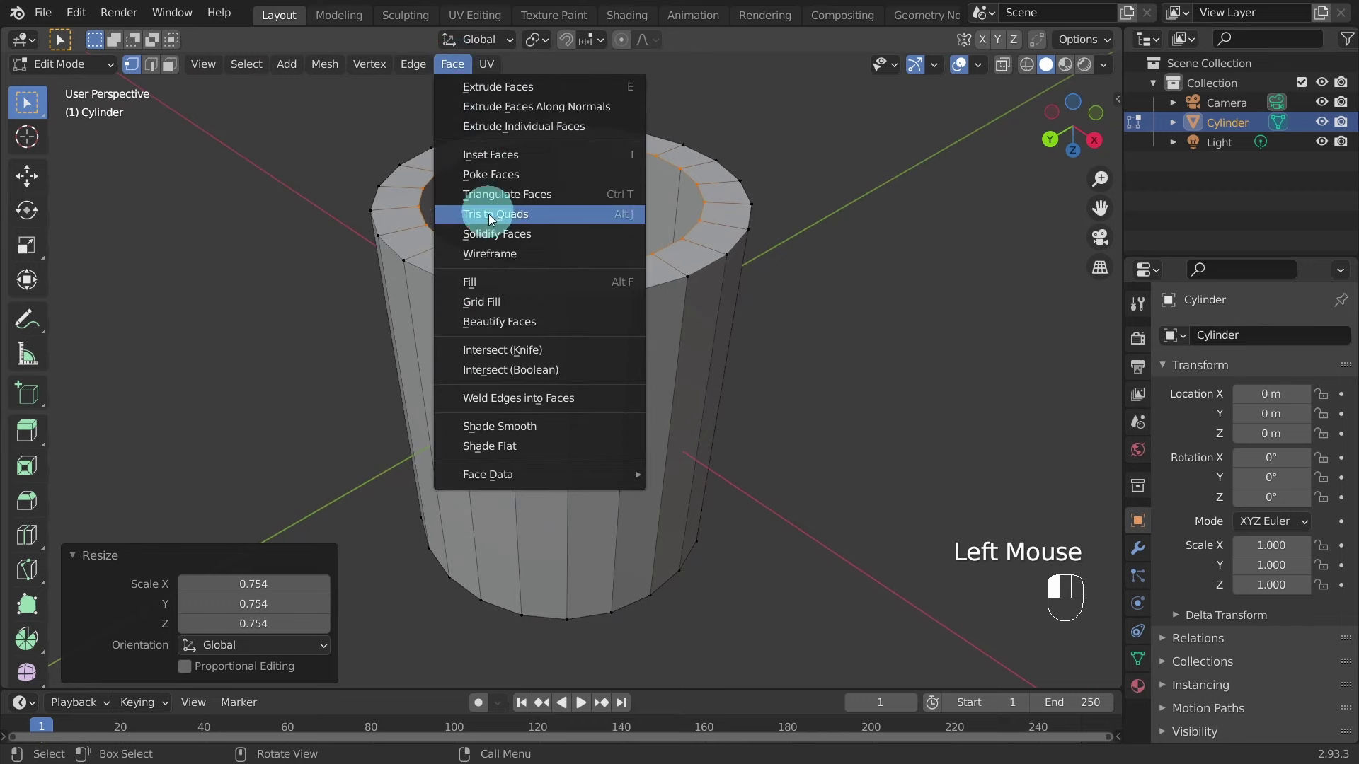
{"action": "left_click", "coordinate": [470, 303]}
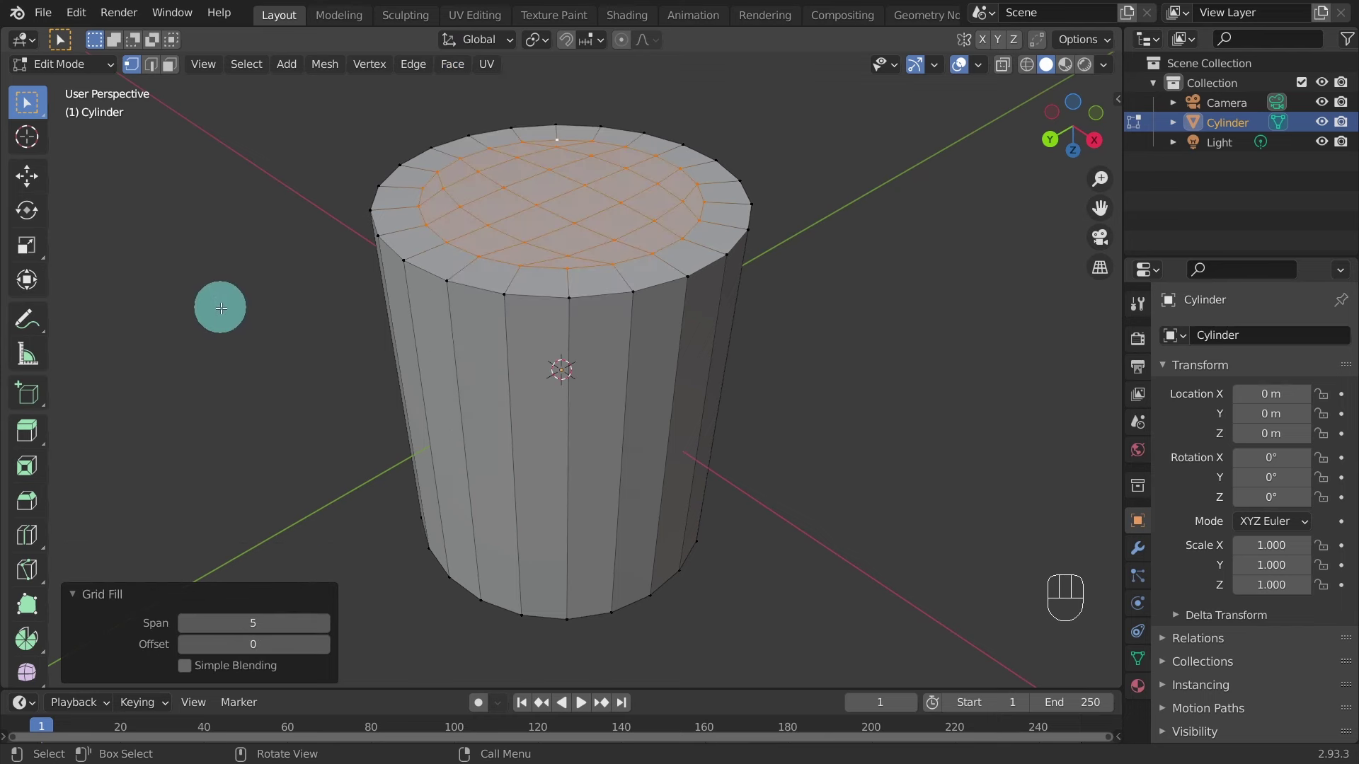
{"action": "key", "text": "ctrl"}
{"action": "key", "text": "ctrl+f"}
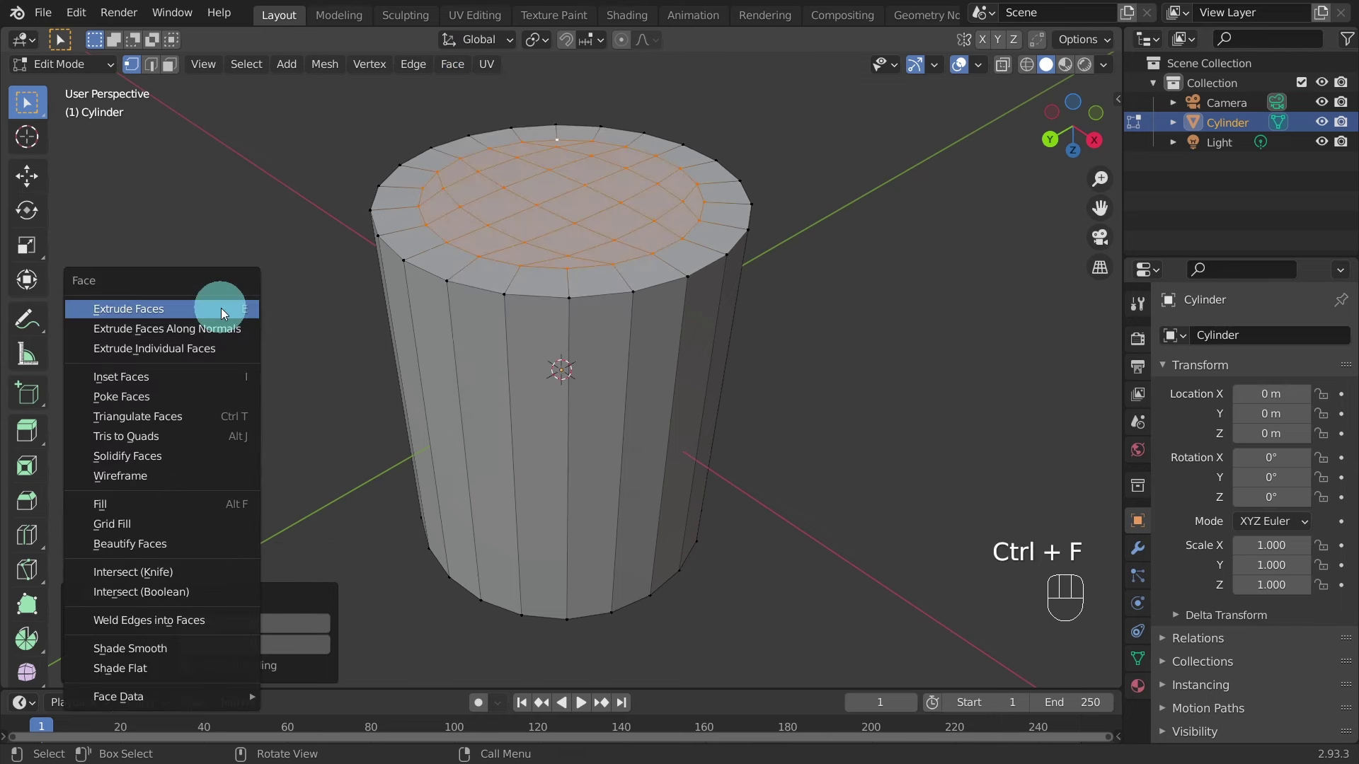
{"action": "left_click", "coordinate": [134, 524]}
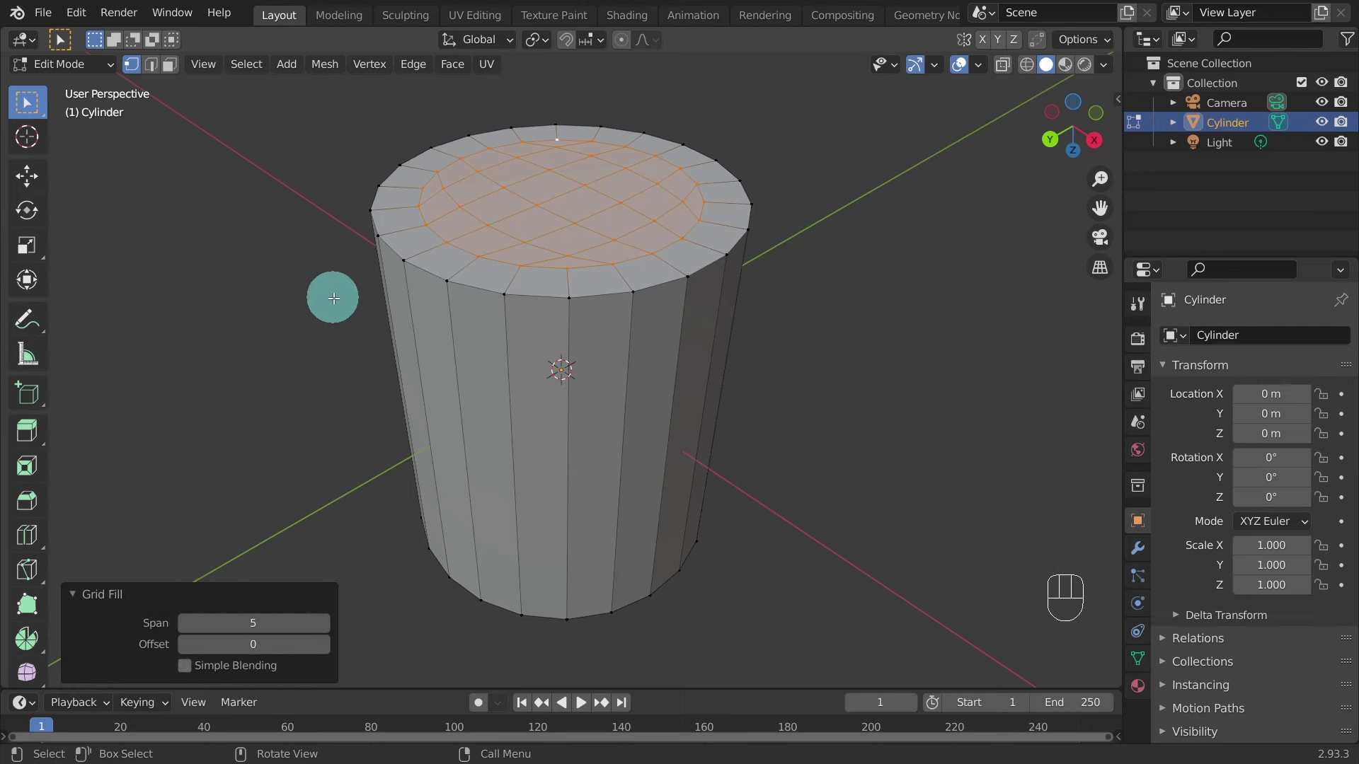
Bevel the outer bottom edge loop in edge select mode, about 0.0017 m wide with 3 segments, and deselect it.
{"action": "middle_click_drag", "start_coordinate": [499, 283], "coordinate": [559, 342]}
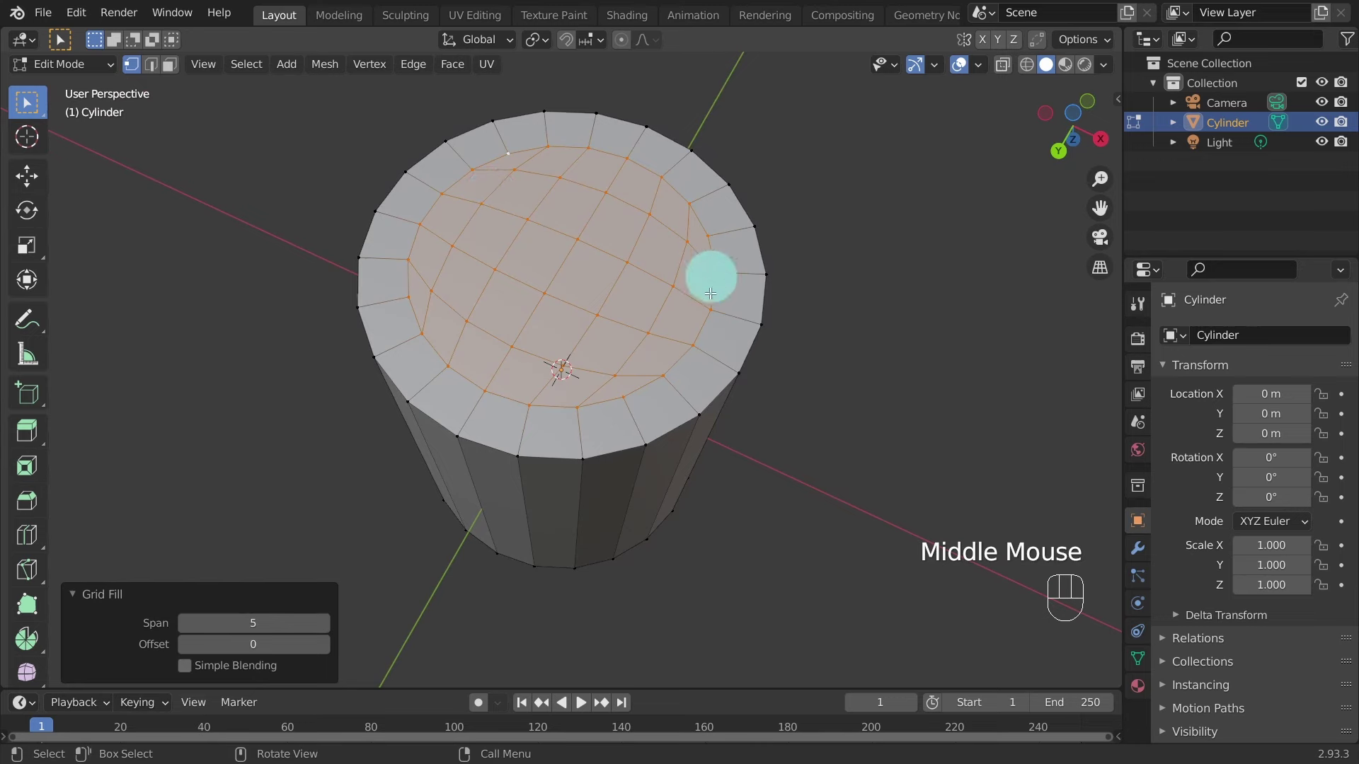
{"action": "middle_click_drag", "start_coordinate": [512, 385], "coordinate": [528, 312]}
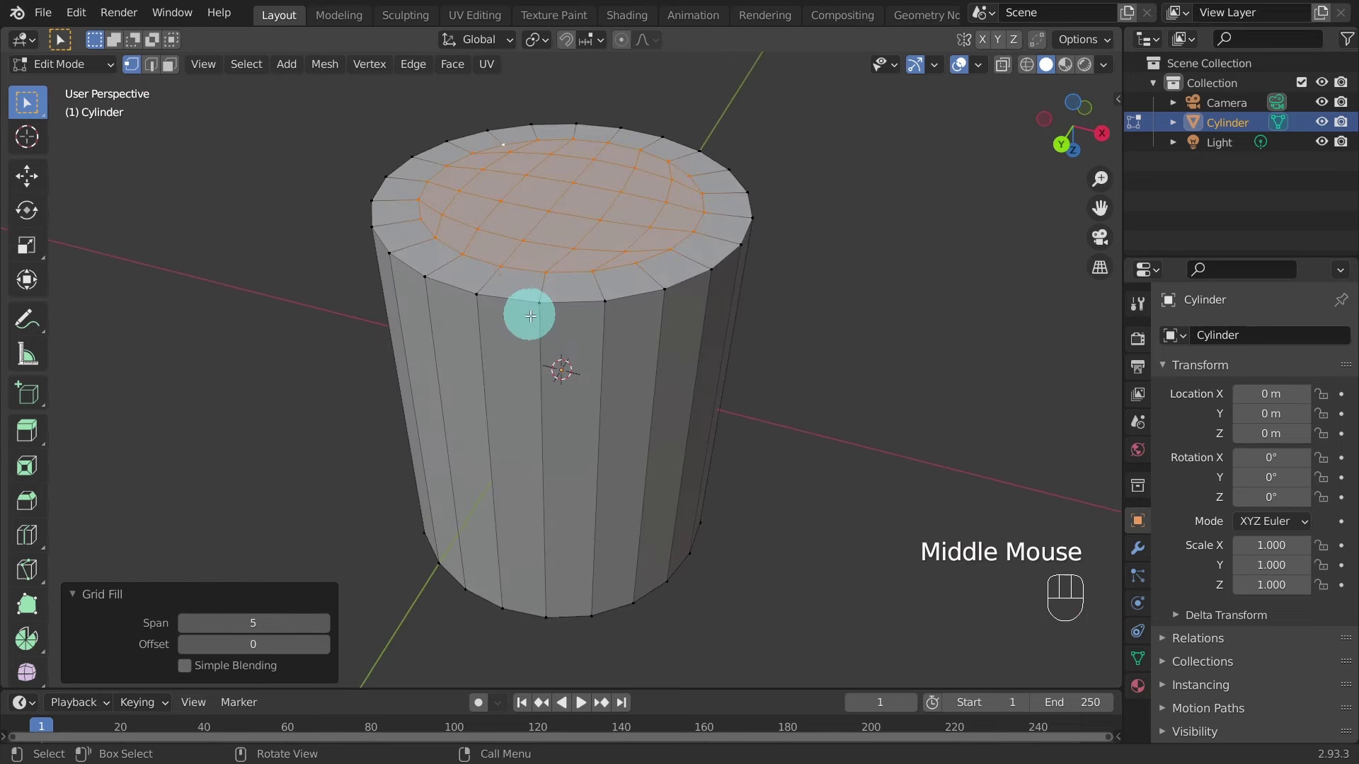
{"action": "left_click", "coordinate": [152, 64]}
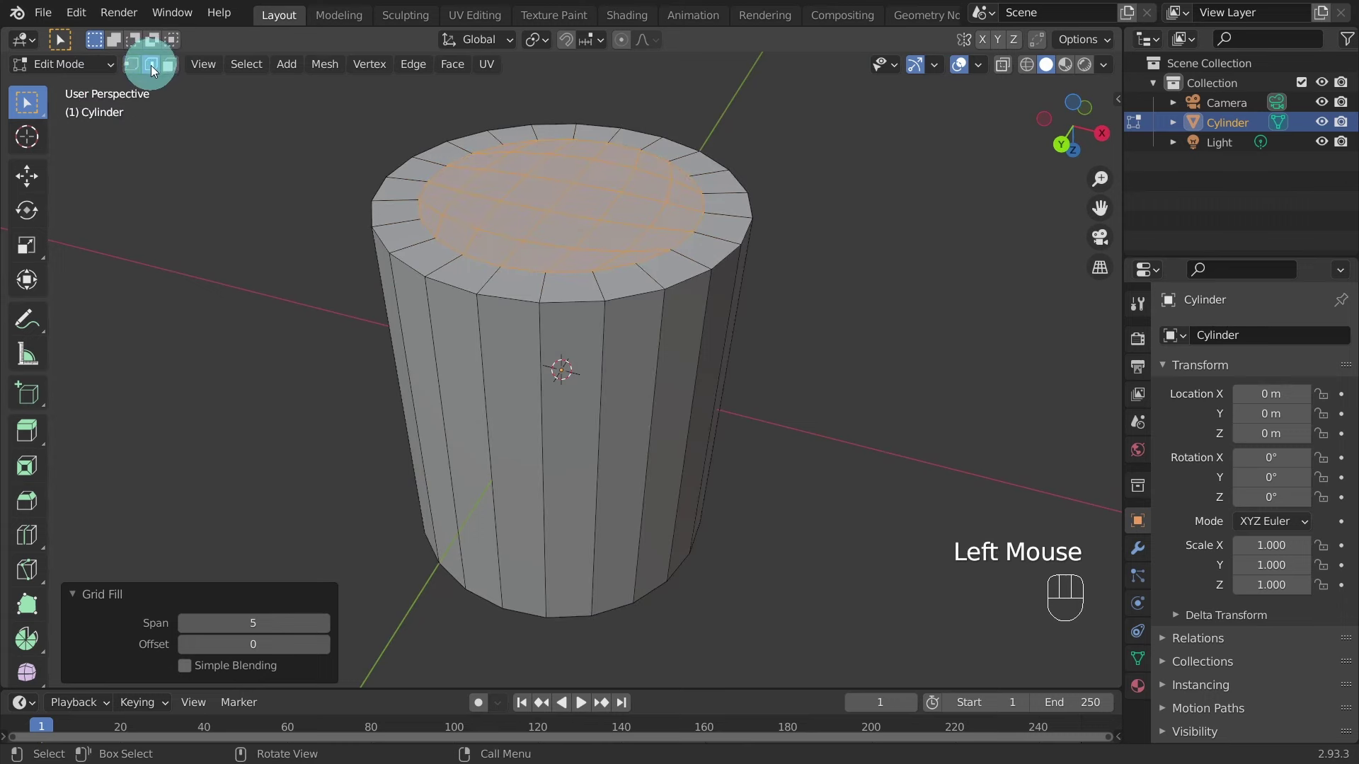
{"action": "left_click", "coordinate": [498, 297], "text": "alt"}
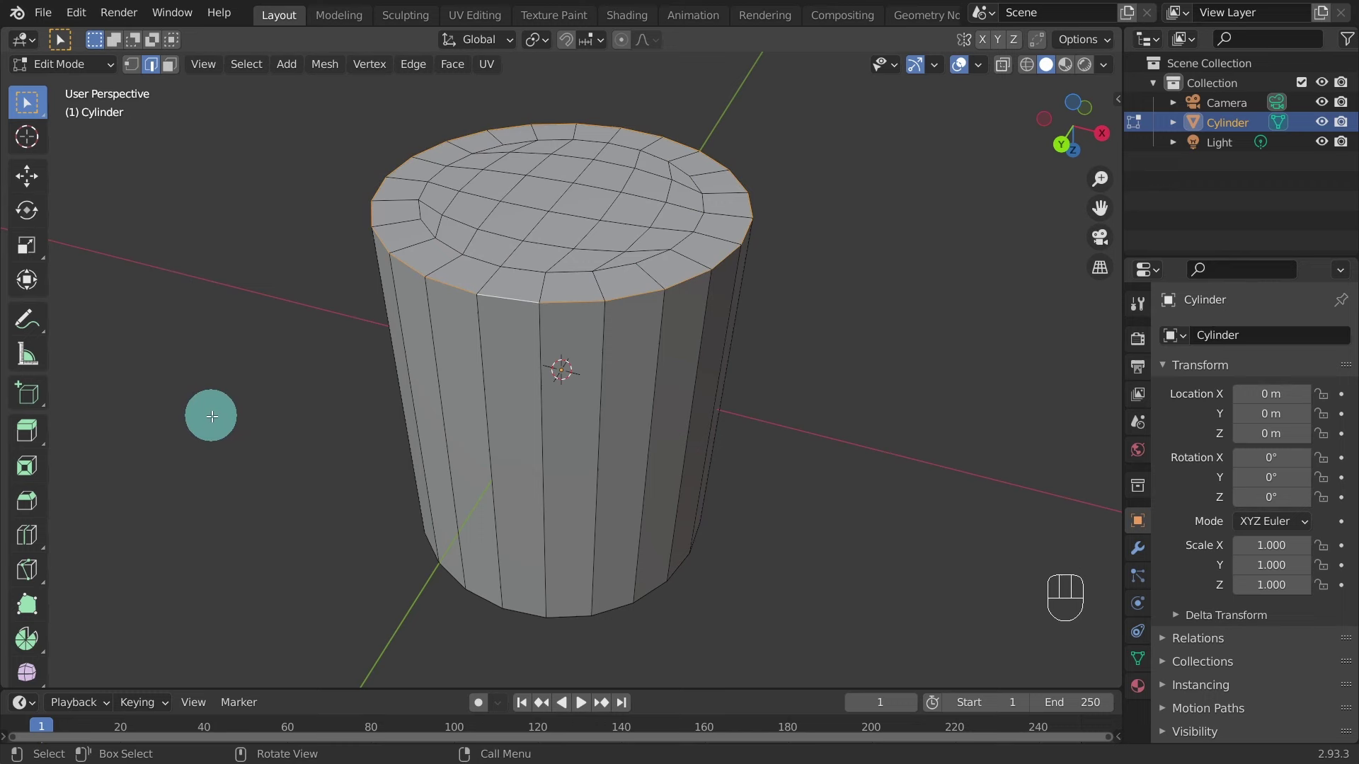
{"action": "key", "text": "ctrl"}
{"action": "key", "text": "ctrl+b"}
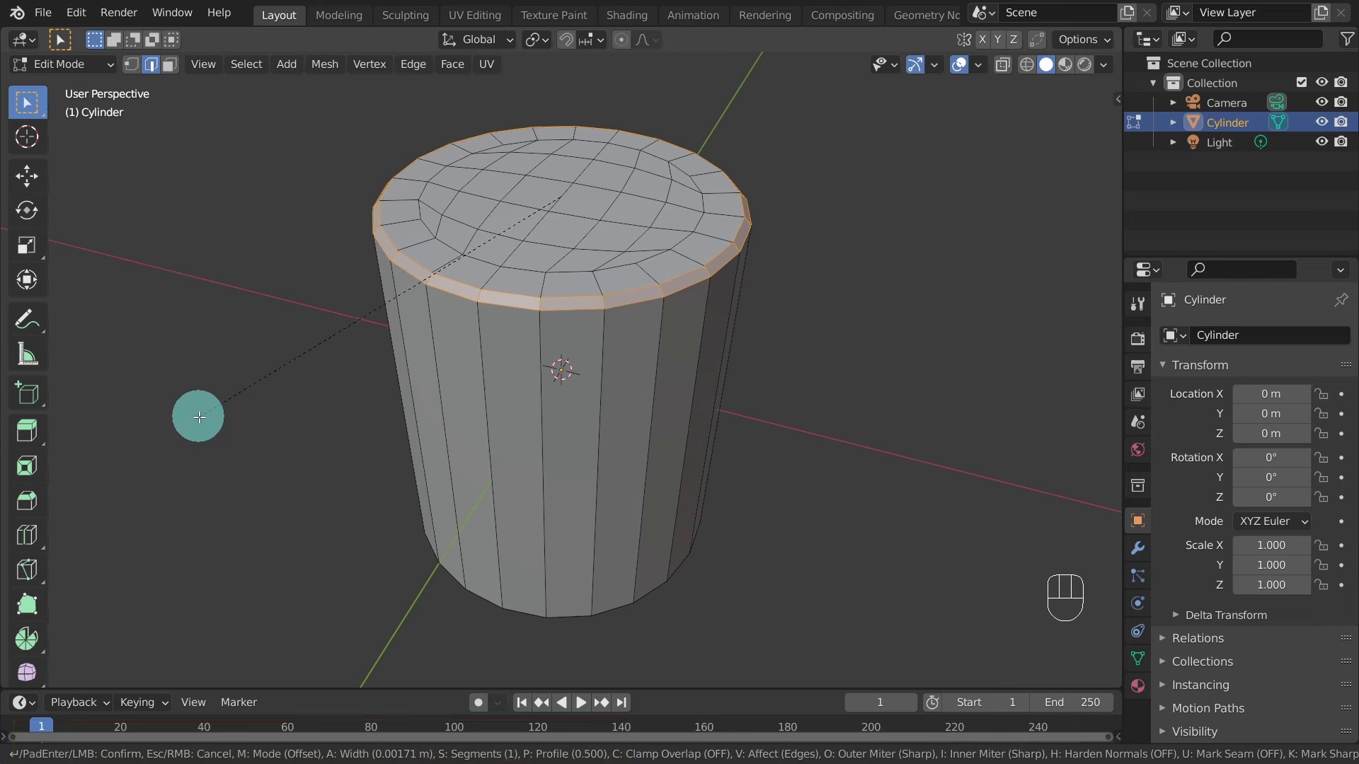
{"action": "scroll", "coordinate": [199, 417], "scroll_direction": "up", "scroll_amount": 1}
{"action": "scroll", "coordinate": [199, 417], "scroll_direction": "up", "scroll_amount": 1}
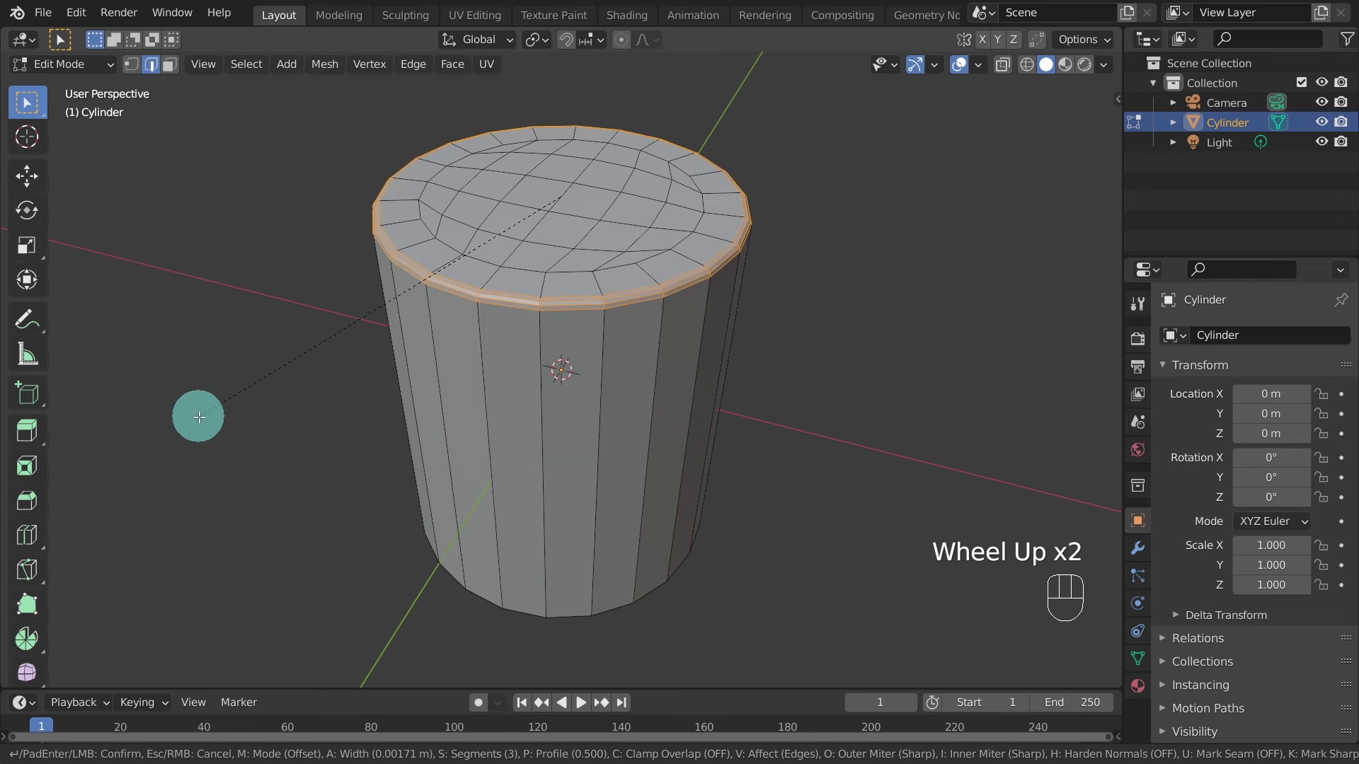
{"action": "left_click", "coordinate": [199, 417]}
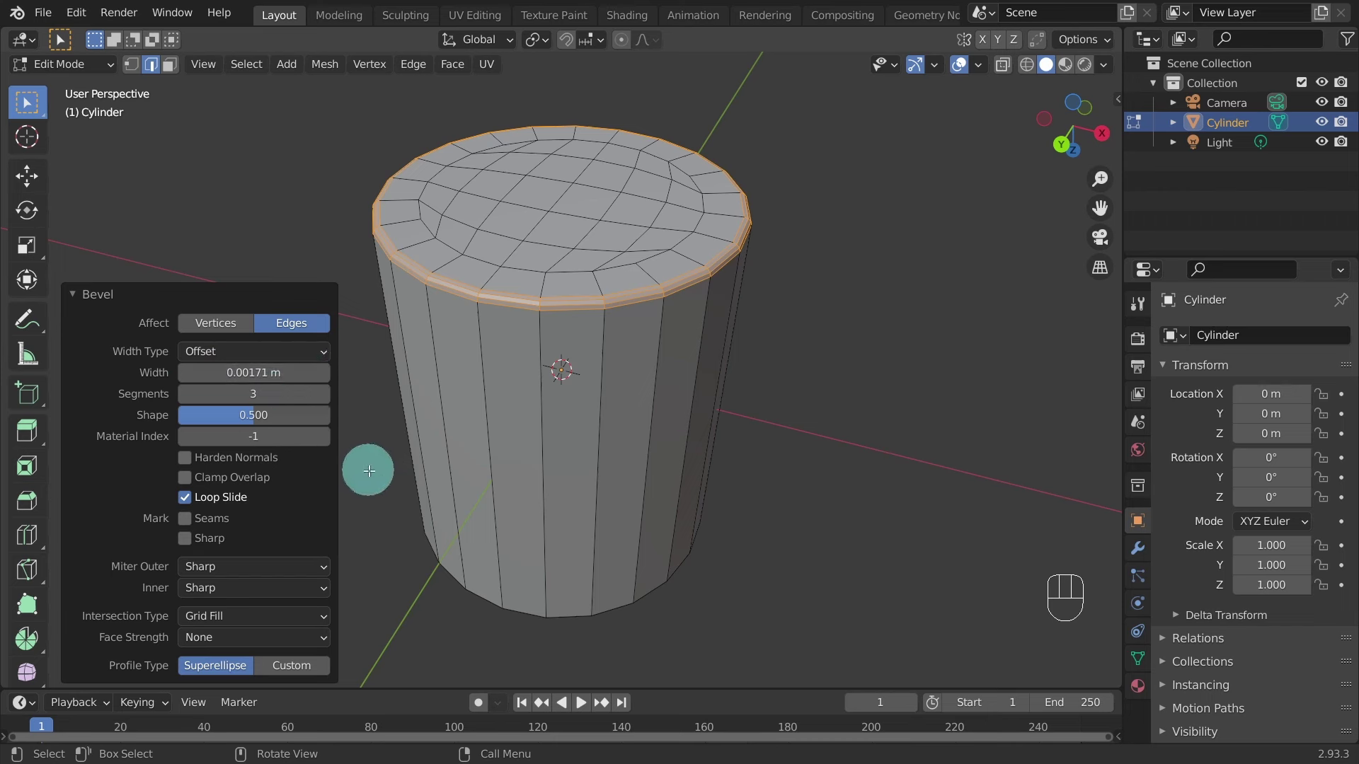
{"action": "left_click", "coordinate": [284, 228]}
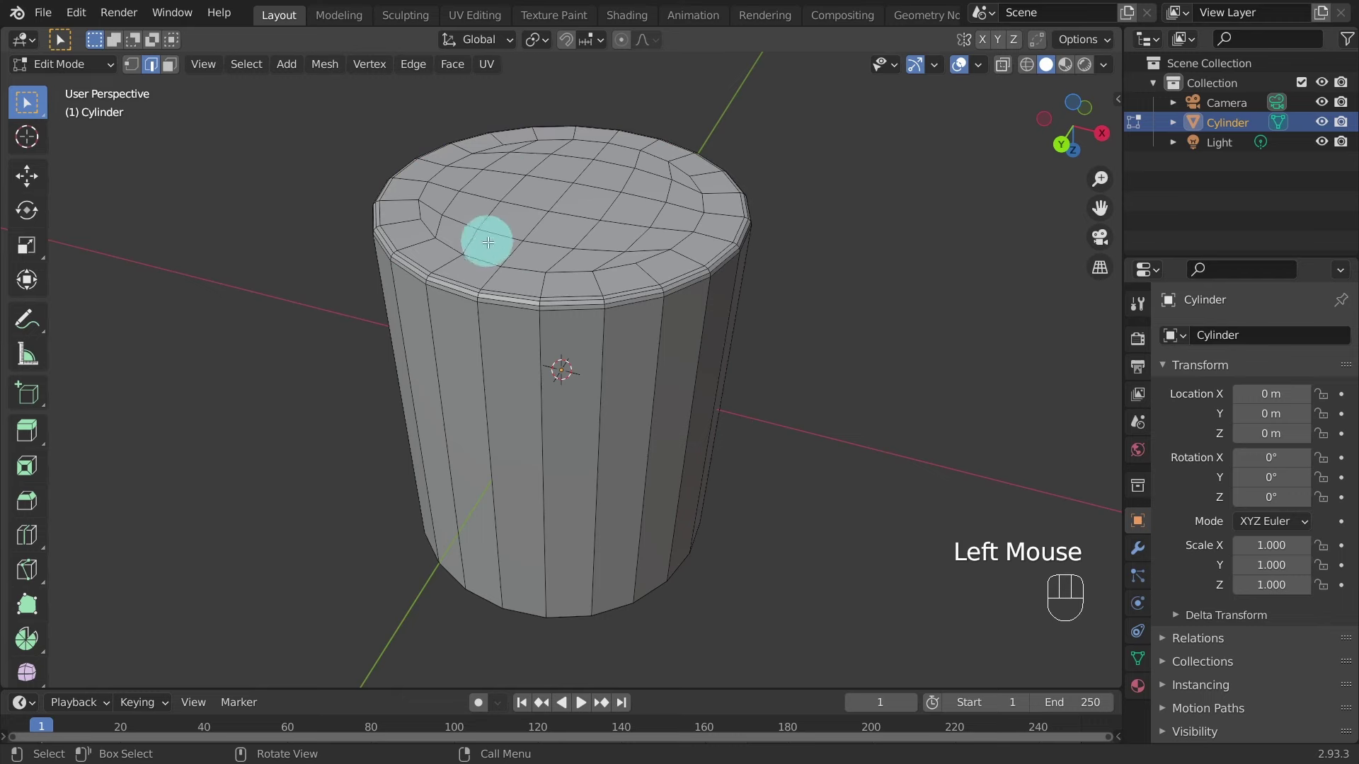
Add 9 evenly spaced horizontal loop cuts around the cylinder's side wall without sliding them, and deselect everything.
{"action": "middle_click_drag", "start_coordinate": [277, 257], "coordinate": [346, 605]}
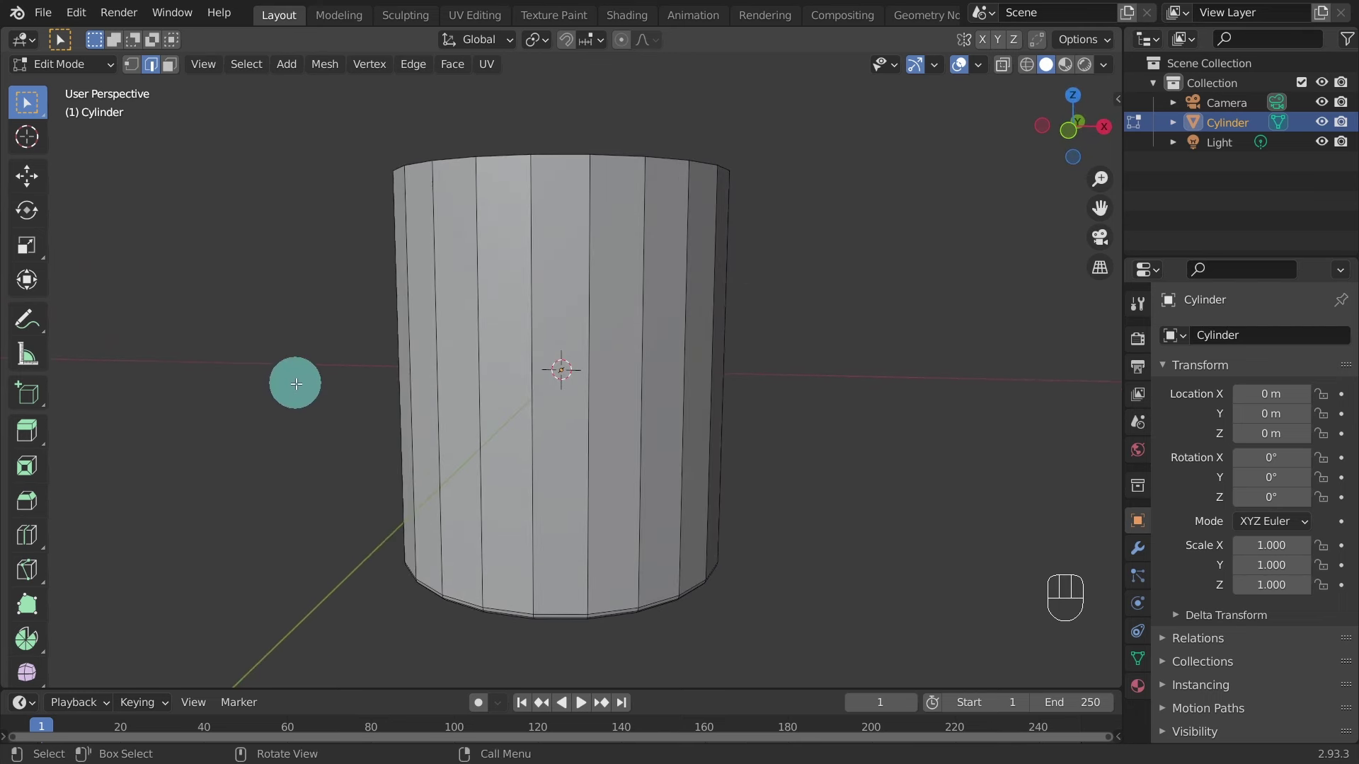
{"action": "key", "text": "KP_1"}
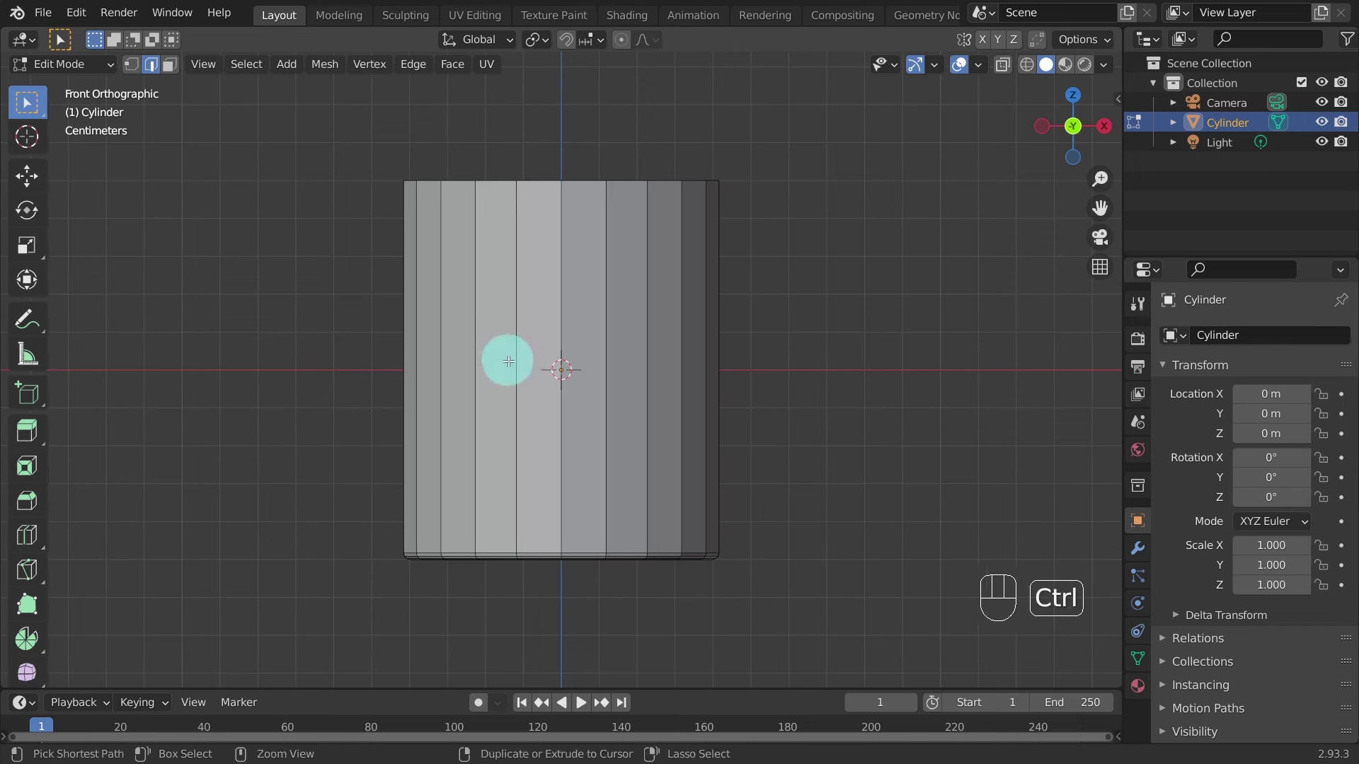
{"action": "key", "text": "ctrl+r"}
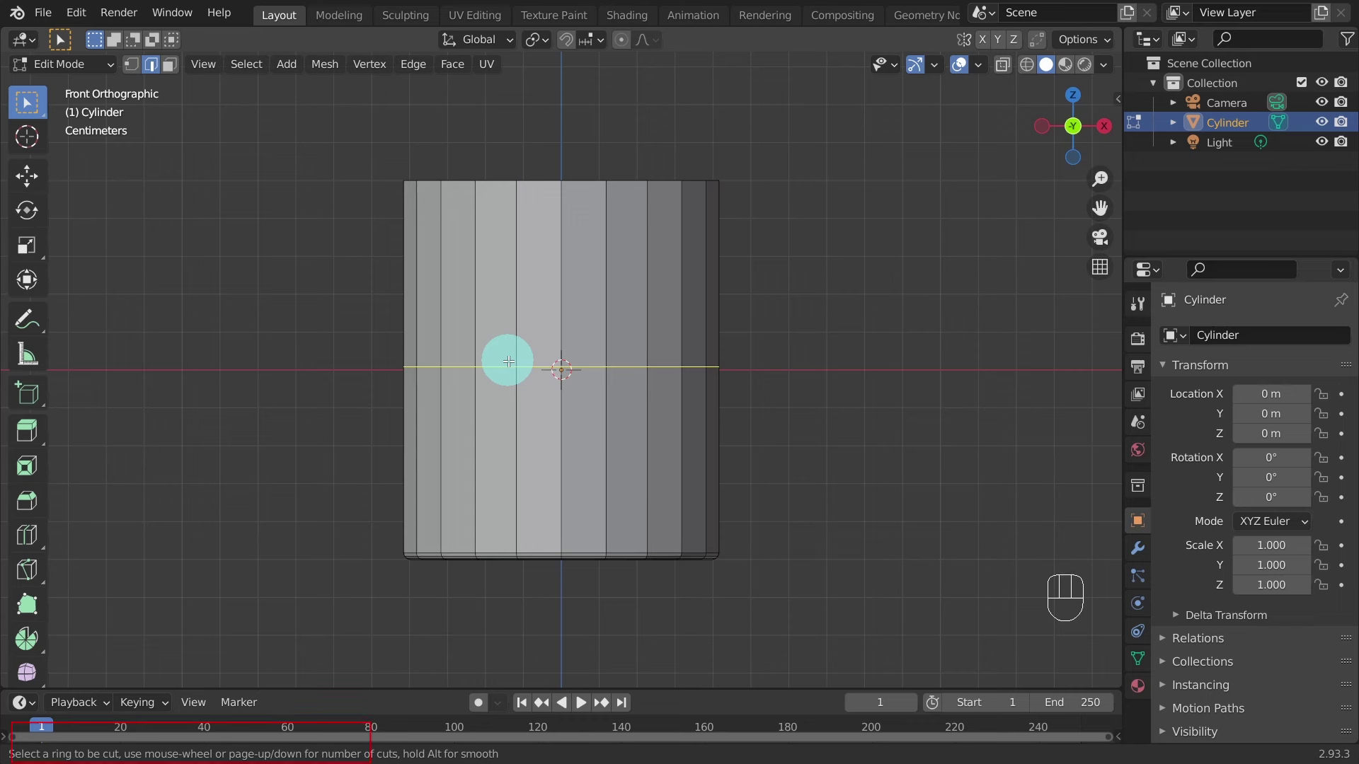
{"action": "scroll", "coordinate": [508, 361], "scroll_direction": "up", "scroll_amount": 1}
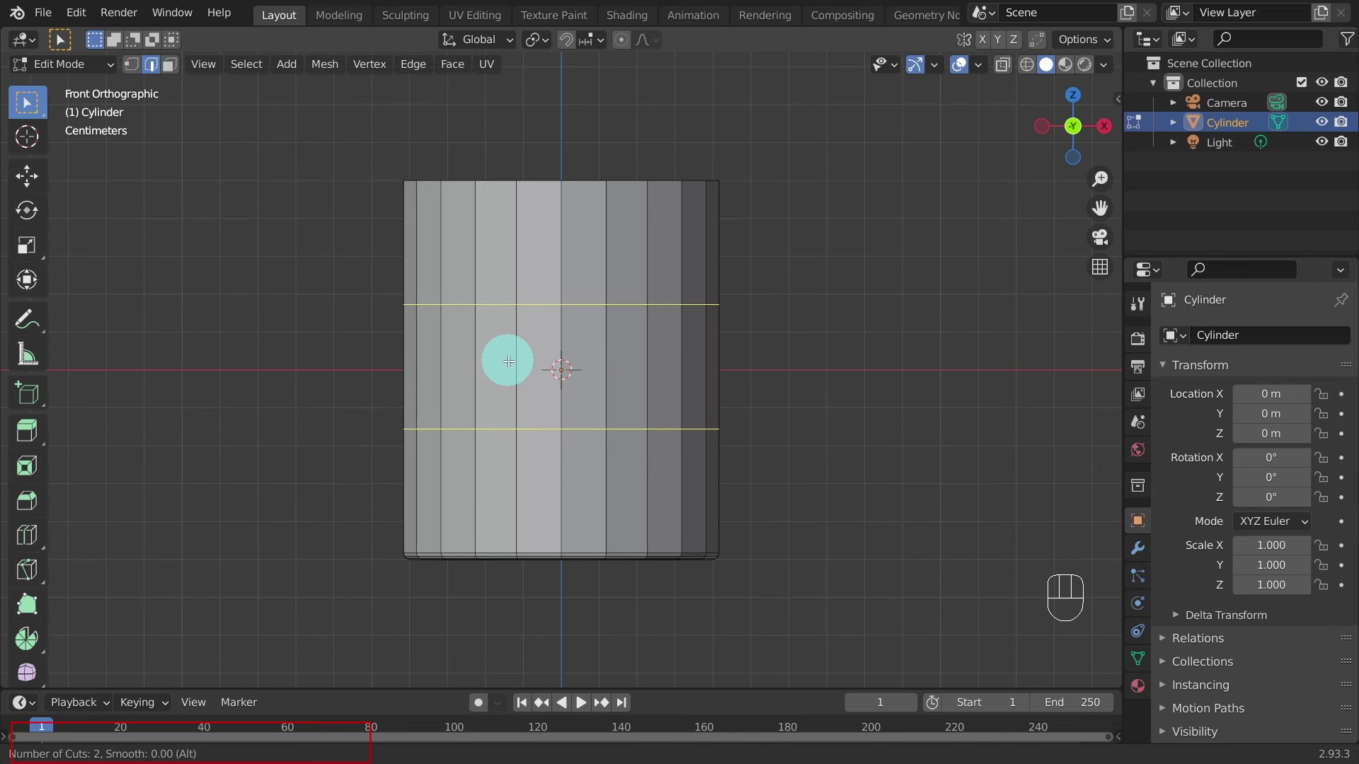
{"action": "scroll", "coordinate": [508, 361], "scroll_direction": "up", "scroll_amount": 2}
{"action": "scroll", "coordinate": [509, 362], "scroll_direction": "up", "scroll_amount": 4}
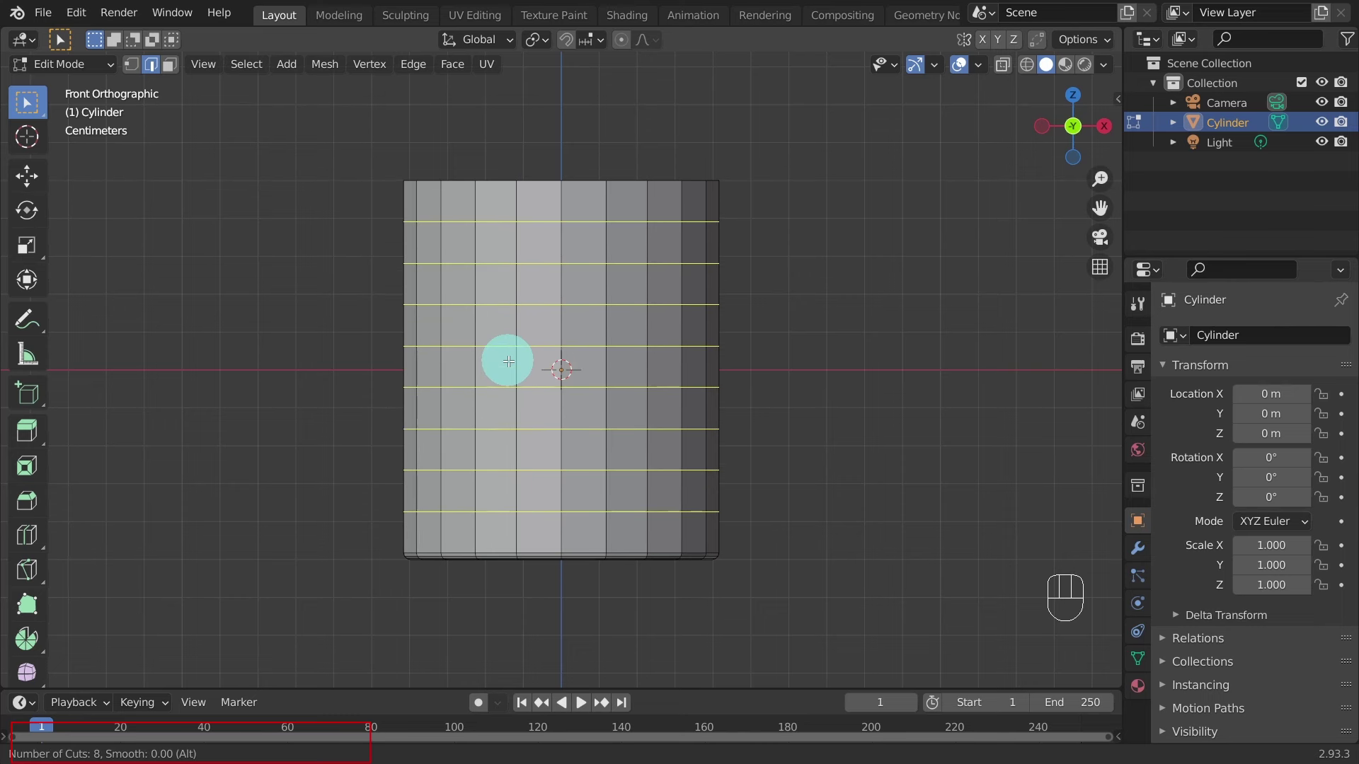
{"action": "scroll", "coordinate": [508, 362], "scroll_direction": "up", "scroll_amount": 1}
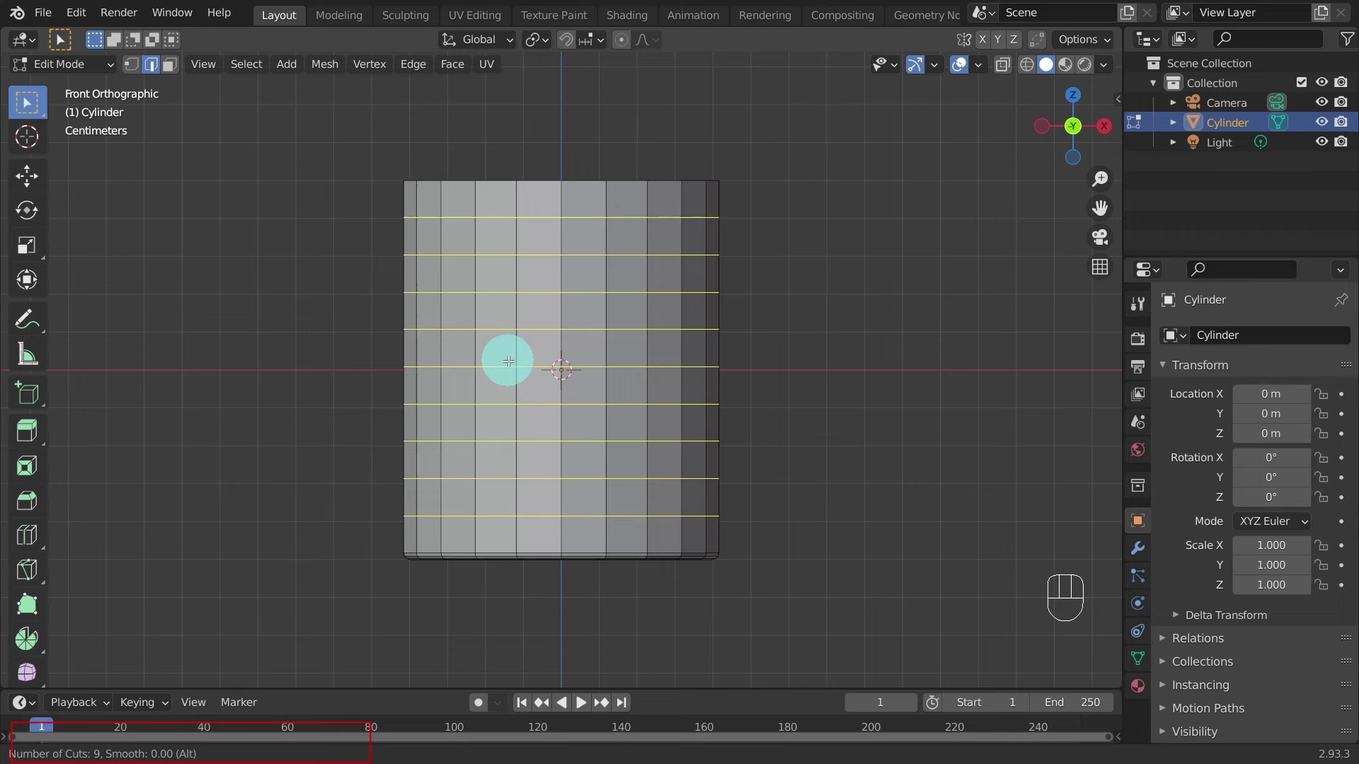
{"action": "left_click", "coordinate": [508, 361]}
{"action": "left_click", "coordinate": [508, 361]}
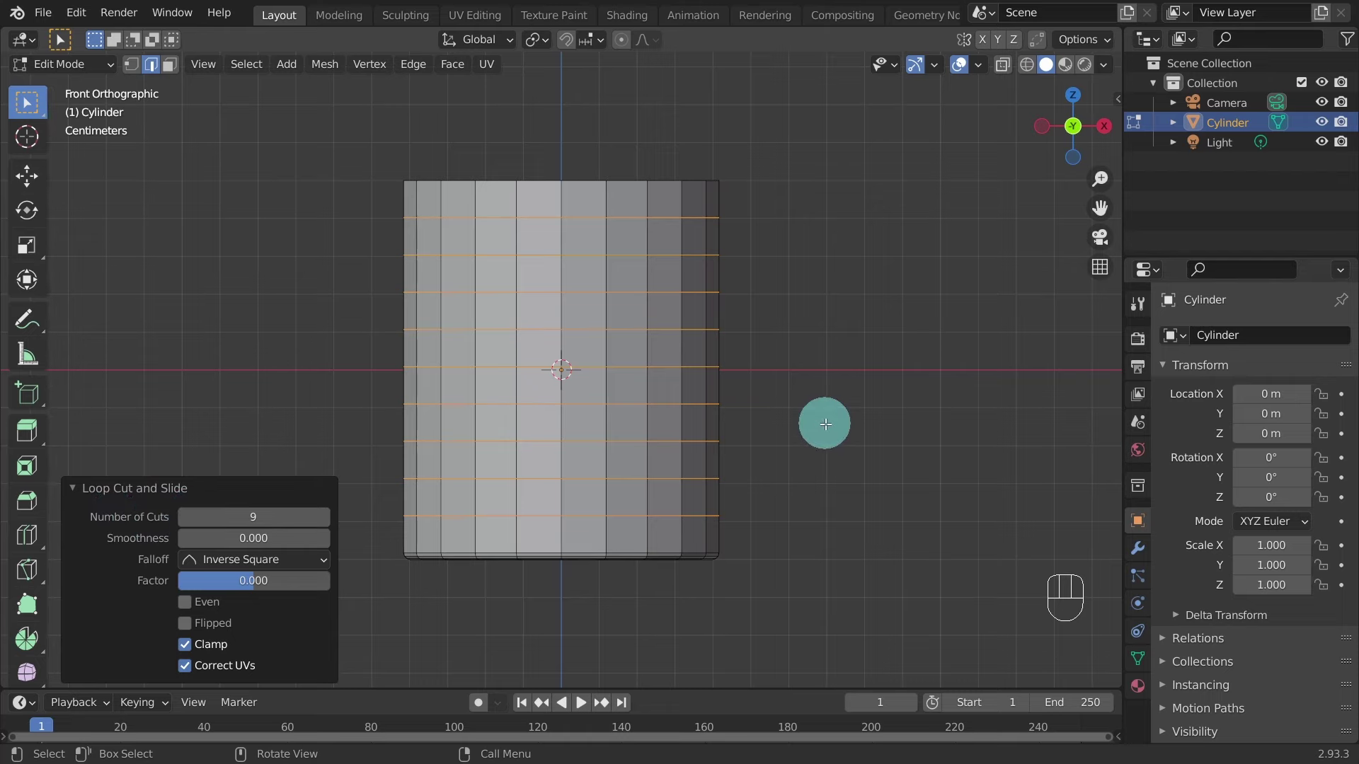
{"action": "left_click", "coordinate": [826, 424]}
Add a Solidify modifier to the cylinder.
{"action": "middle_click_drag", "start_coordinate": [798, 421], "coordinate": [794, 458]}
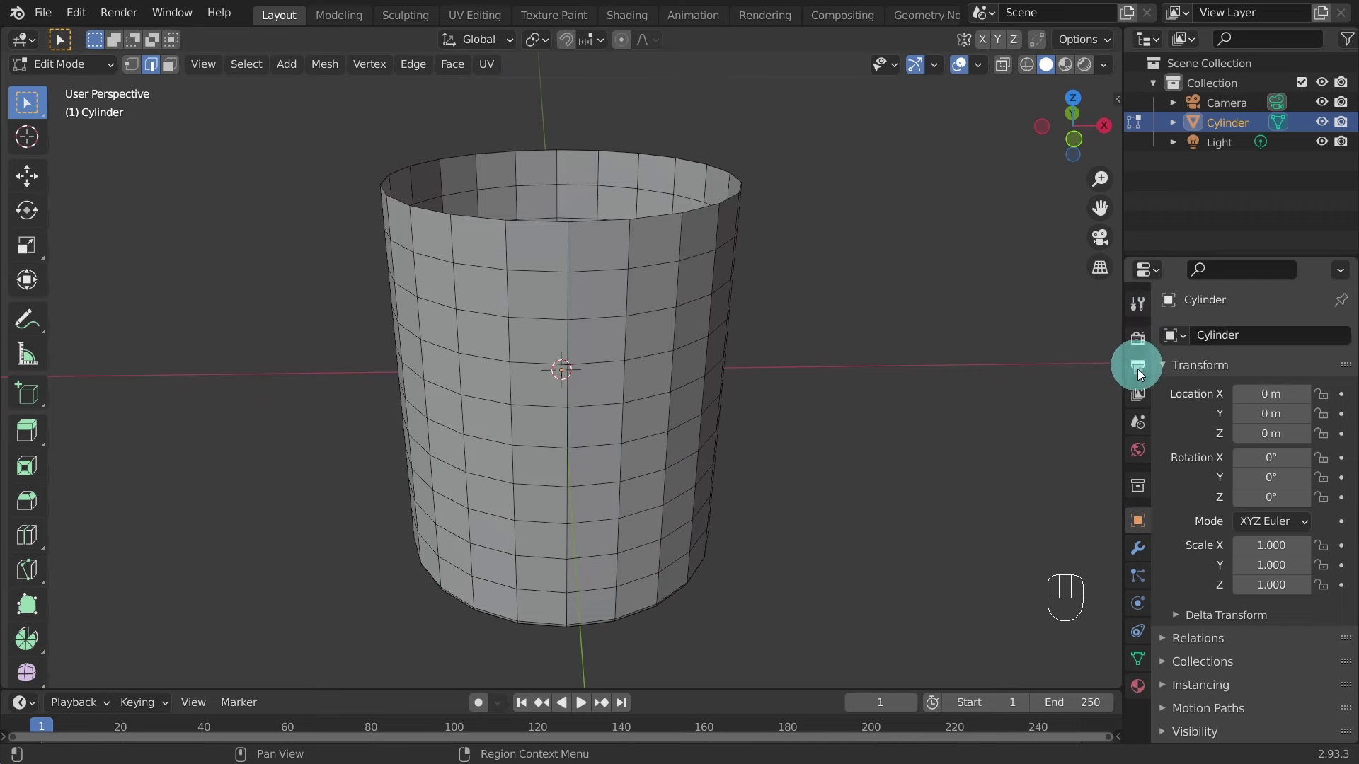
{"action": "left_click", "coordinate": [1136, 547]}
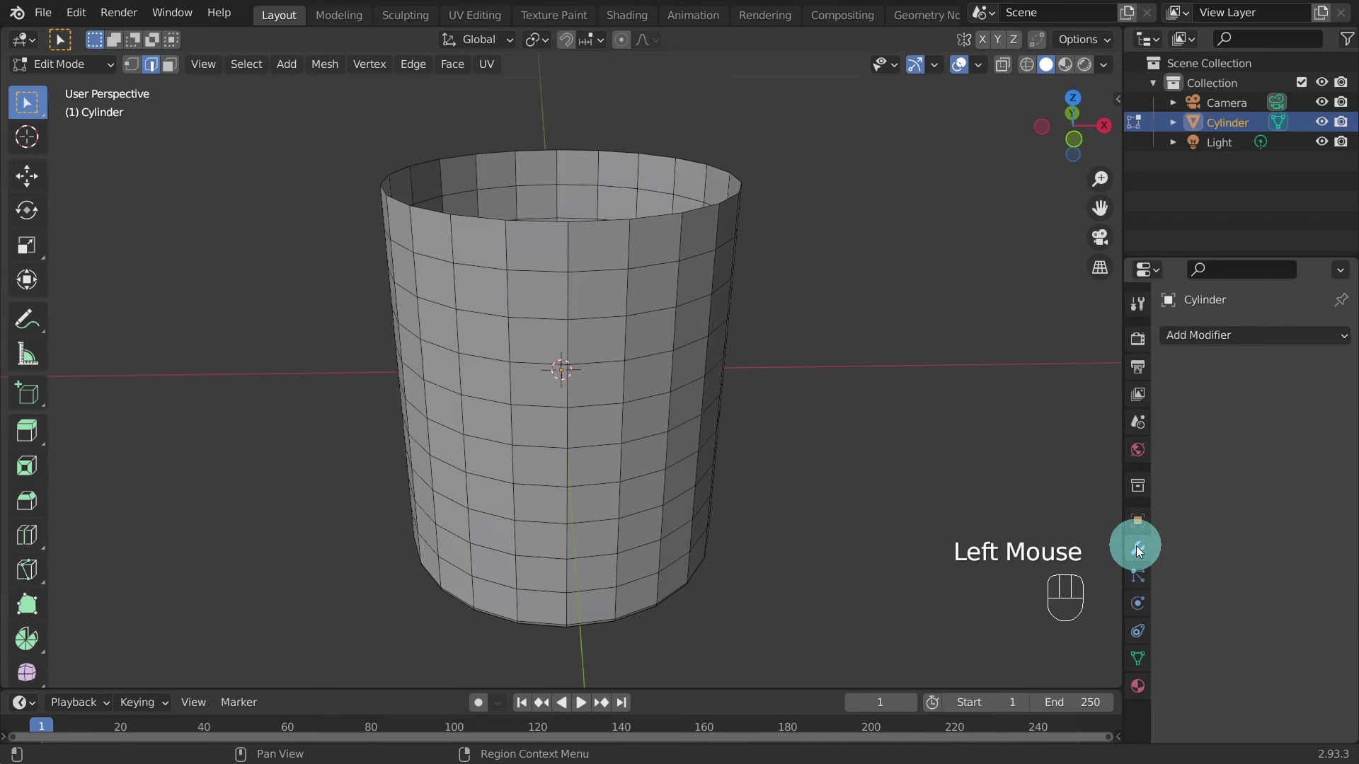
{"action": "left_click", "coordinate": [1180, 333]}
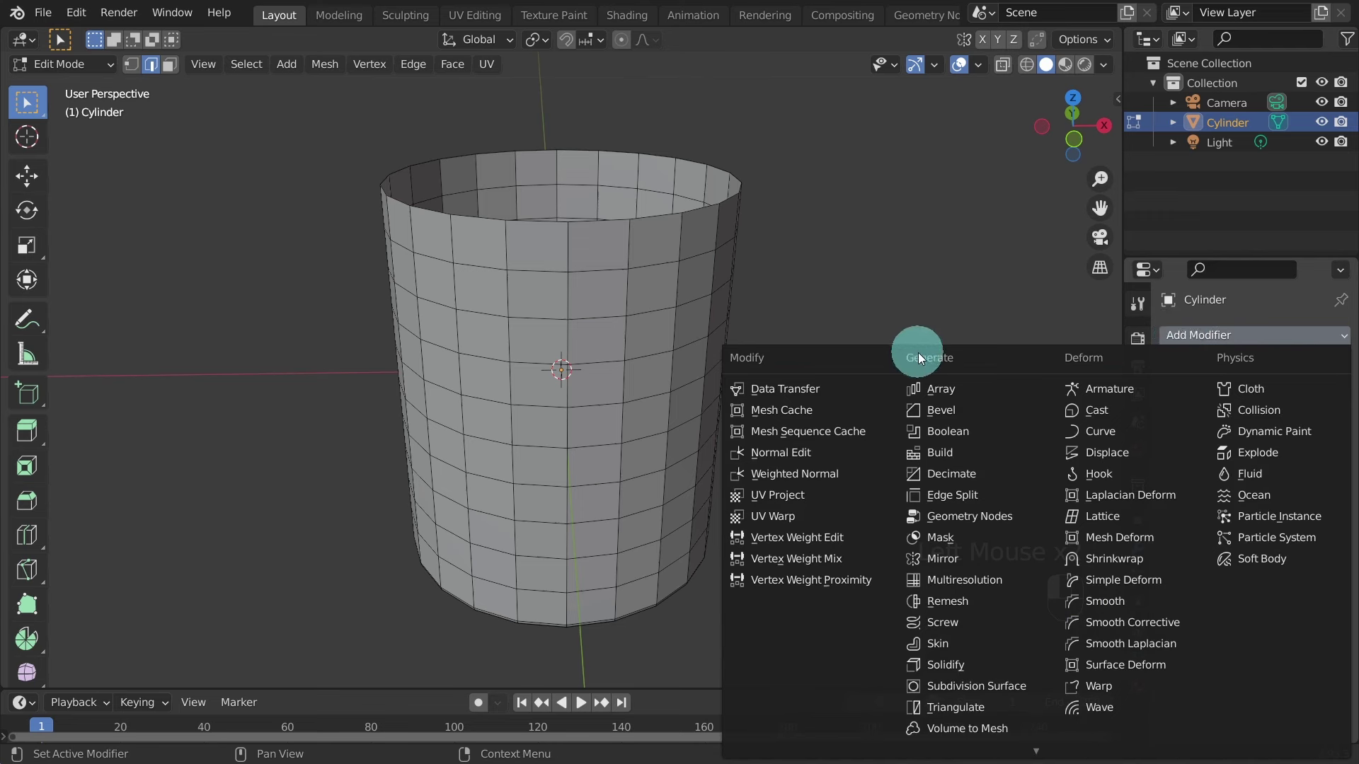
{"action": "left_click", "coordinate": [948, 665]}
Set the Solidify modifier's thickness to 0.004 m.
{"action": "middle_click_drag", "start_coordinate": [525, 295], "coordinate": [541, 373]}
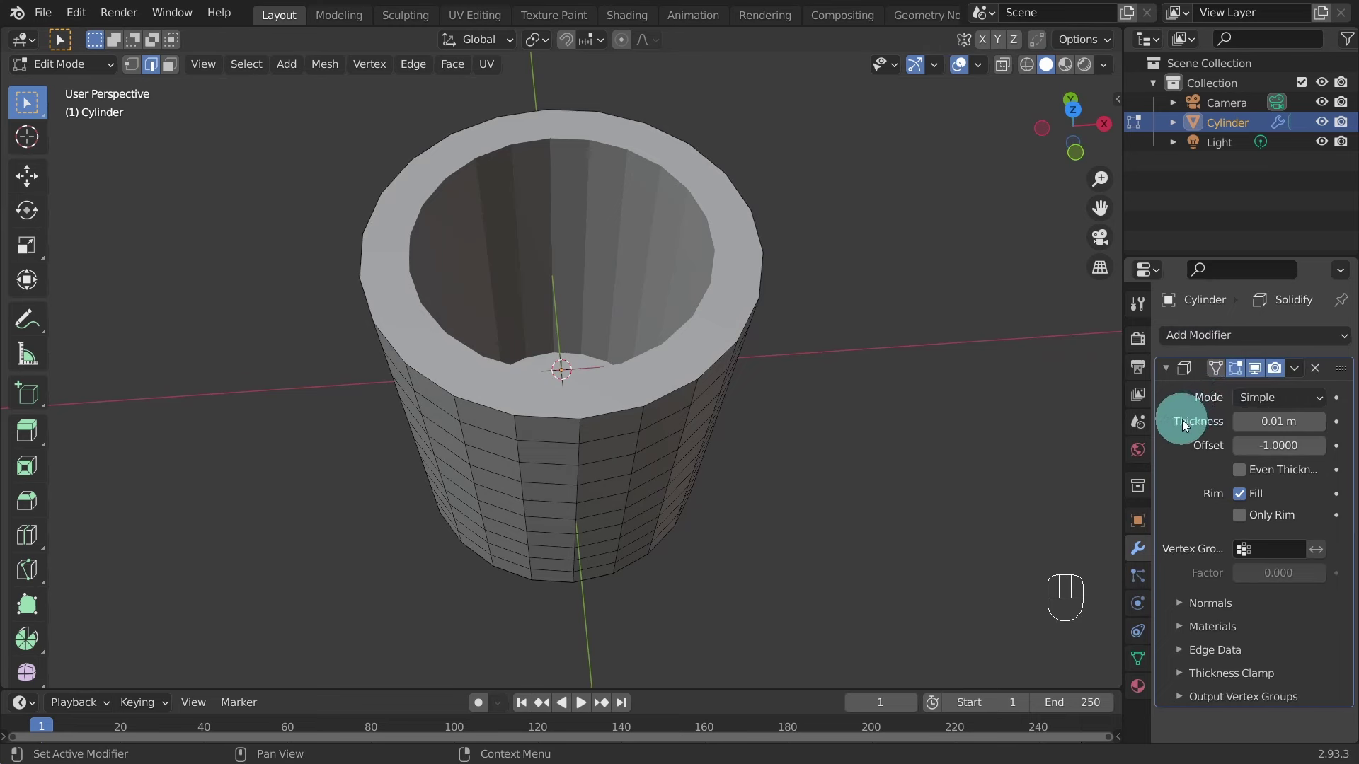
{"action": "left_click", "coordinate": [1269, 421]}
{"action": "left_click", "coordinate": [1279, 422]}
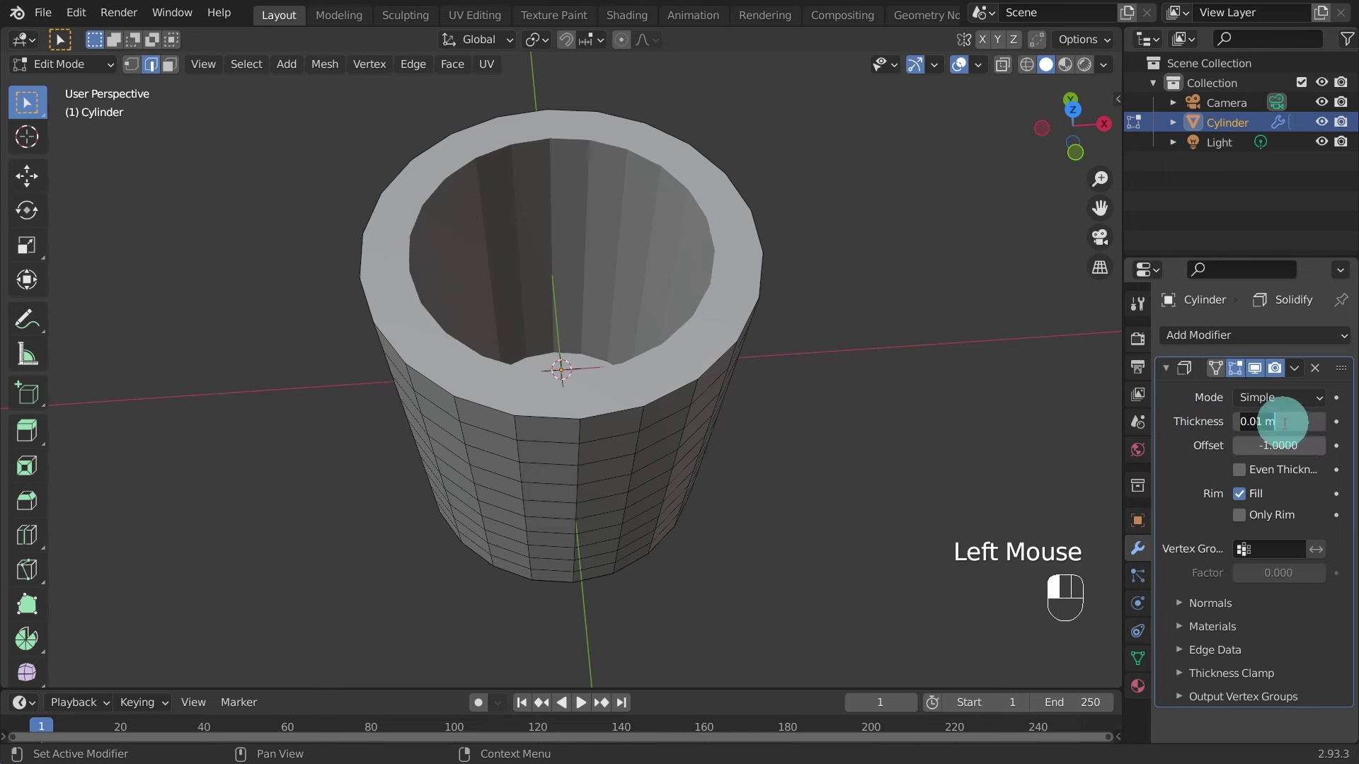
{"action": "type", "text": "0.004"}
{"action": "left_click", "coordinate": [1177, 404]}
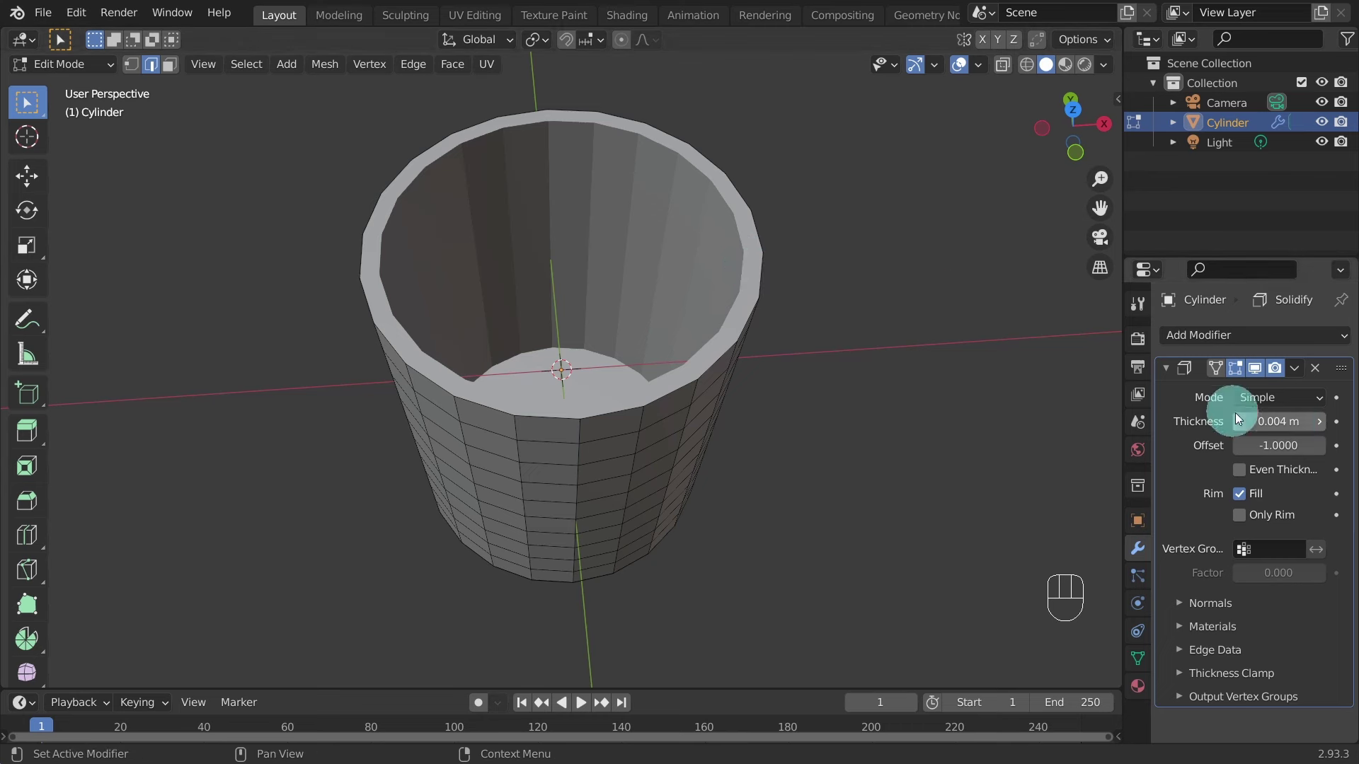
Set the Solidify modifier's thickness to 0.003 m.
{"action": "left_click", "coordinate": [1263, 422]}
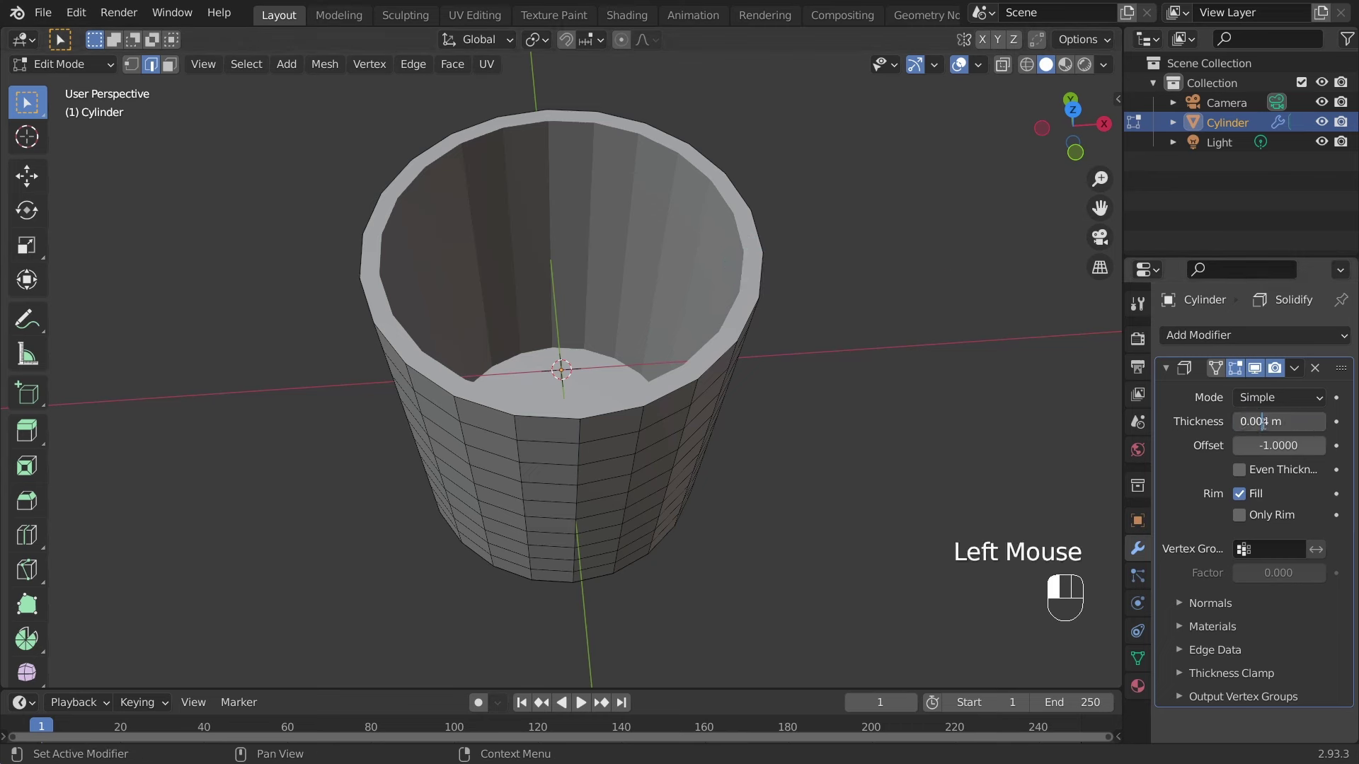
{"action": "key", "text": "BackSpace"}
{"action": "type", "text": "3"}
{"action": "key", "text": "Return"}
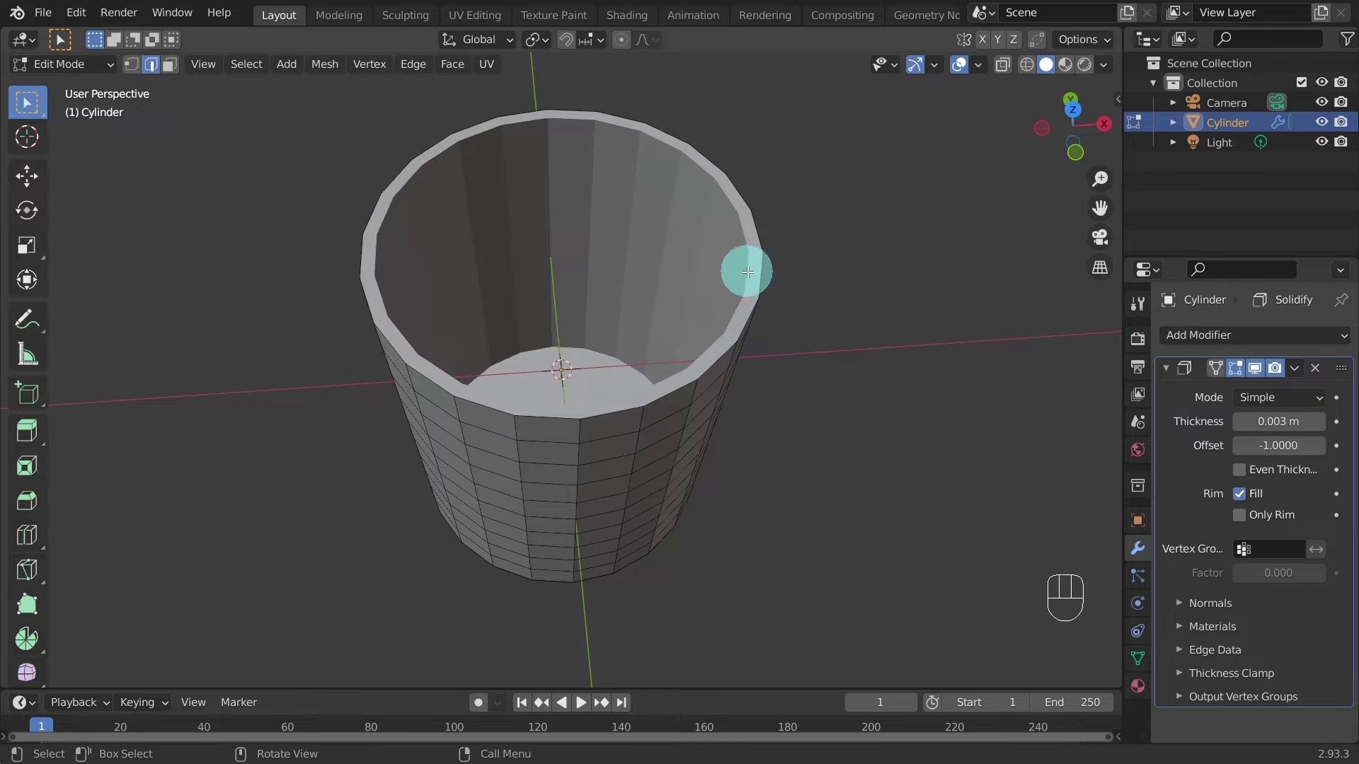
Apply the Solidify modifier to the cylinder in Object Mode and return to Edit Mode.
{"action": "middle_click_drag", "start_coordinate": [567, 446], "coordinate": [614, 380]}
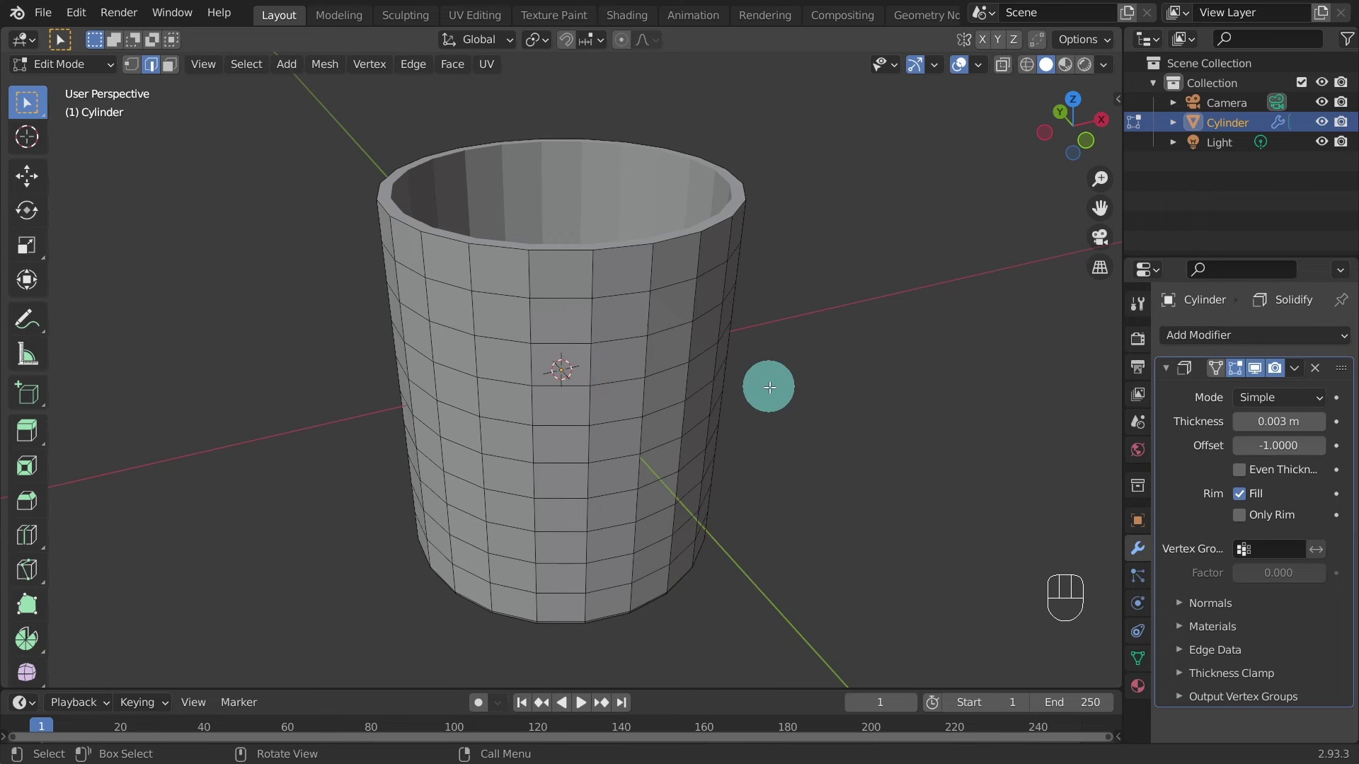
{"action": "key", "text": "Tab"}
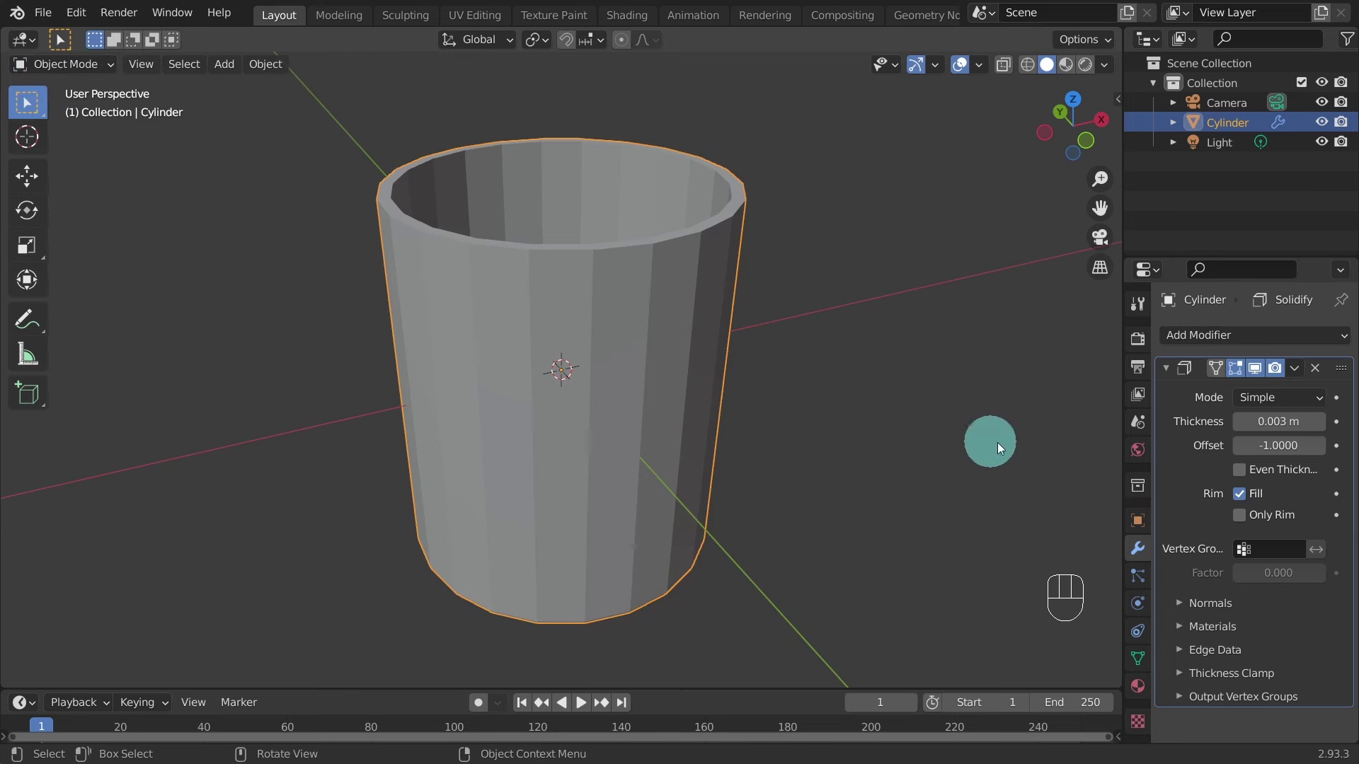
{"action": "left_click", "coordinate": [1295, 367]}
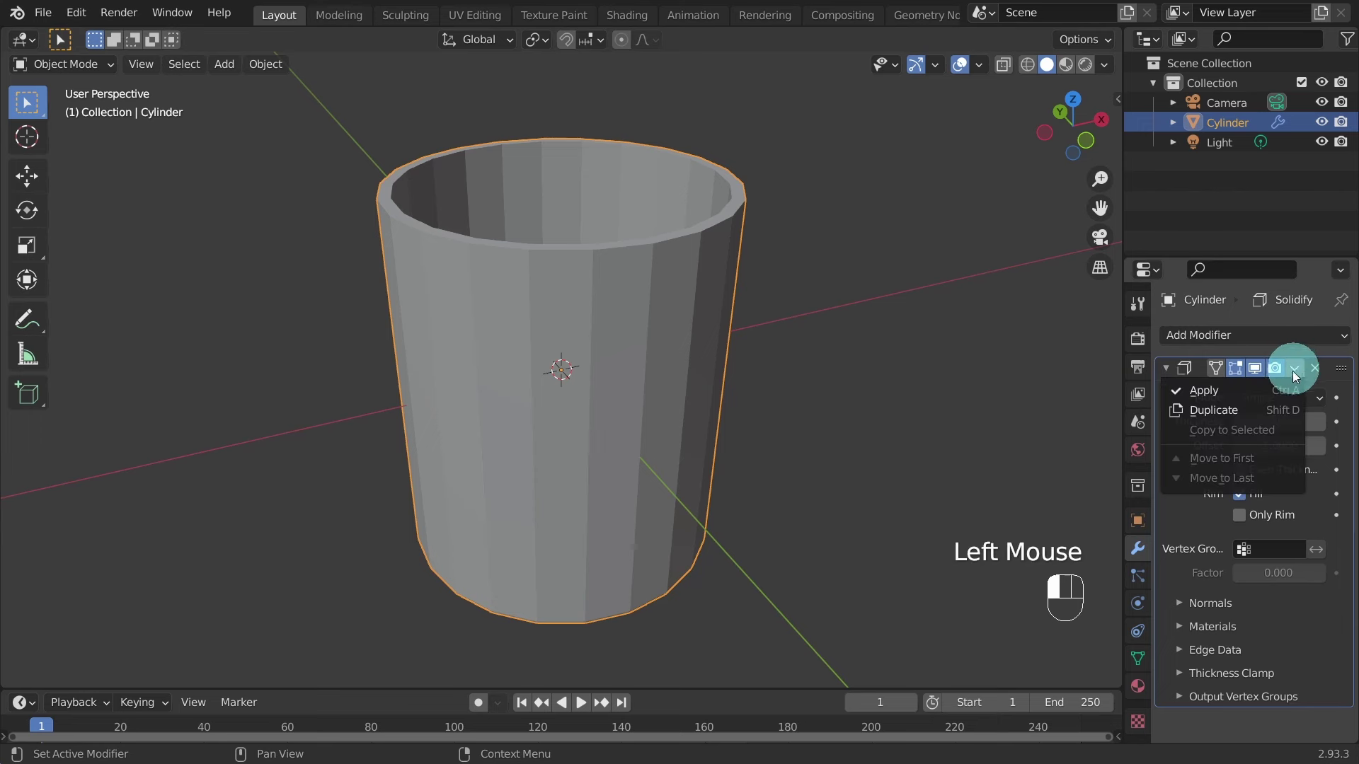
{"action": "left_click", "coordinate": [1221, 389]}
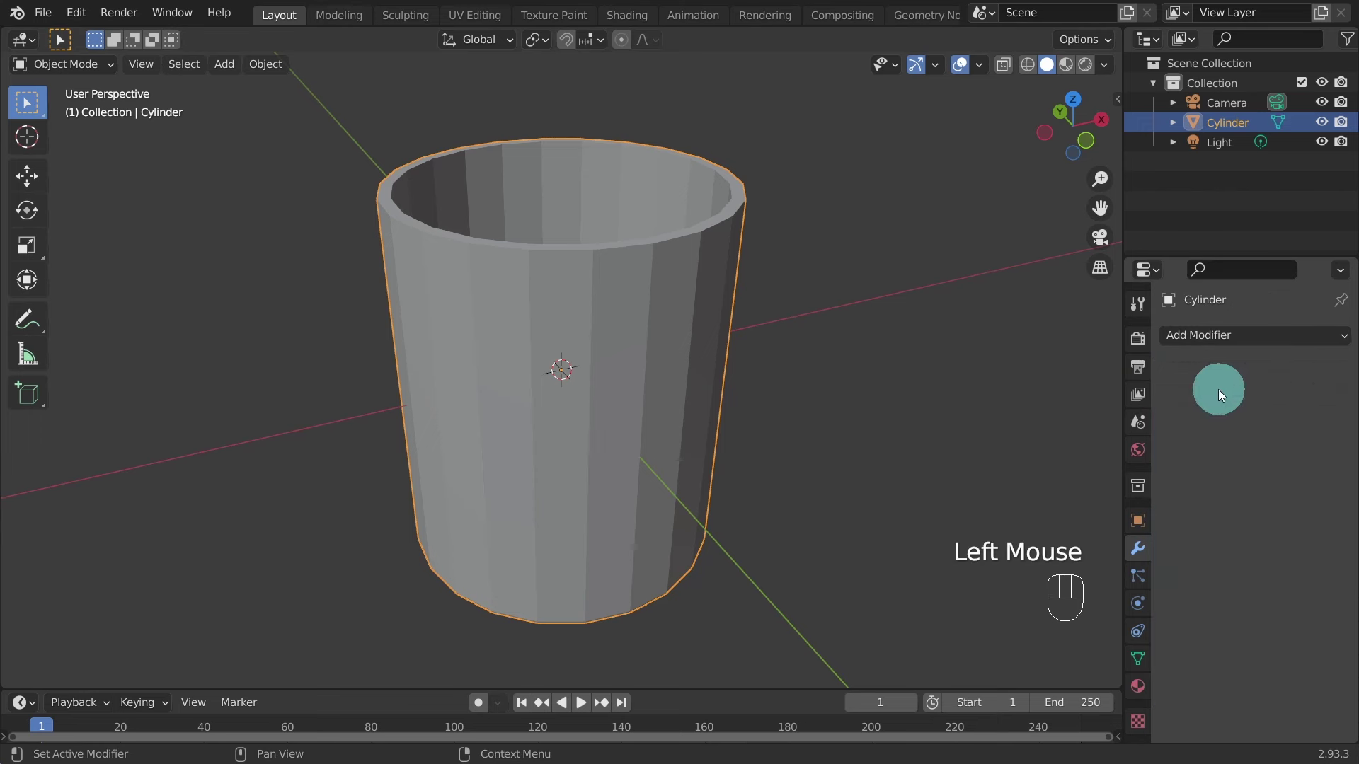
{"action": "key", "text": "Tab"}
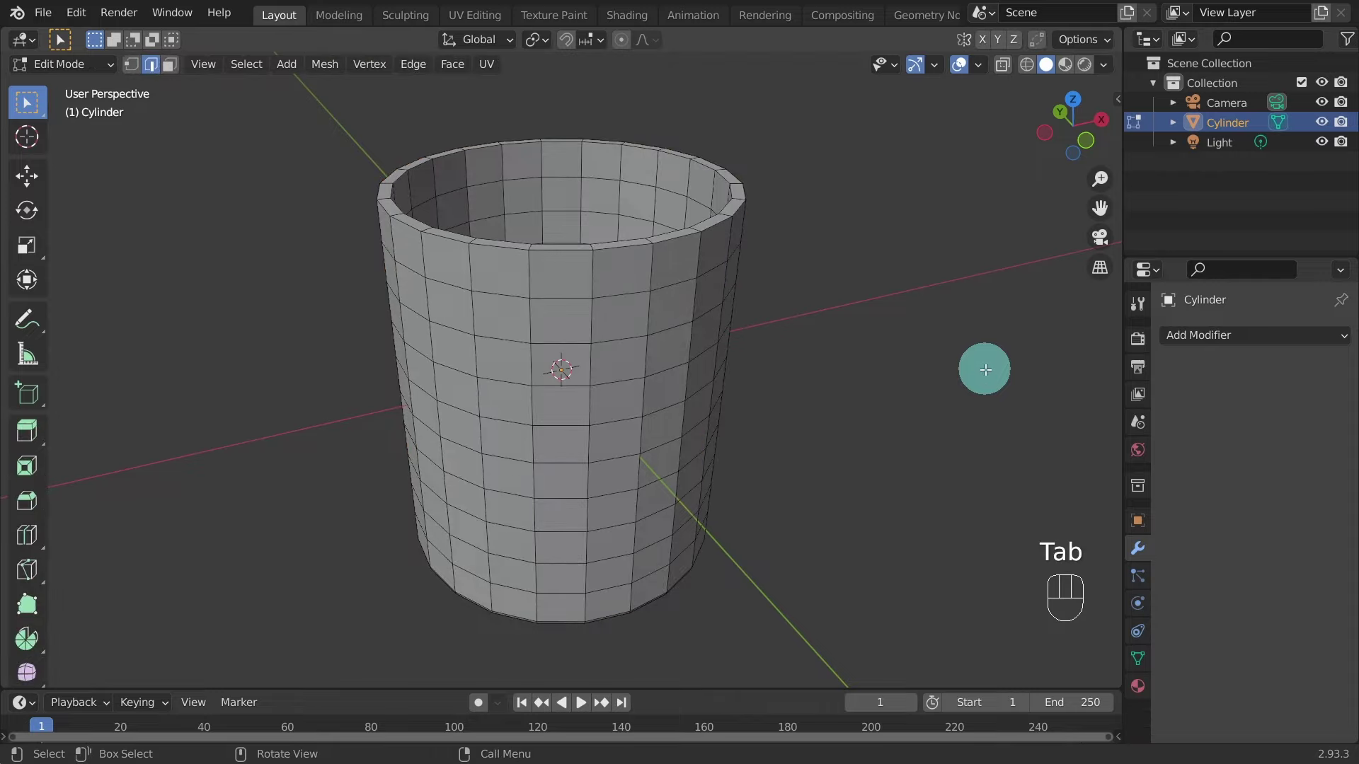
Examine the thickened cylinder's mesh from the inside, the outside and straight above.
{"action": "middle_click_drag", "start_coordinate": [449, 297], "coordinate": [490, 301]}
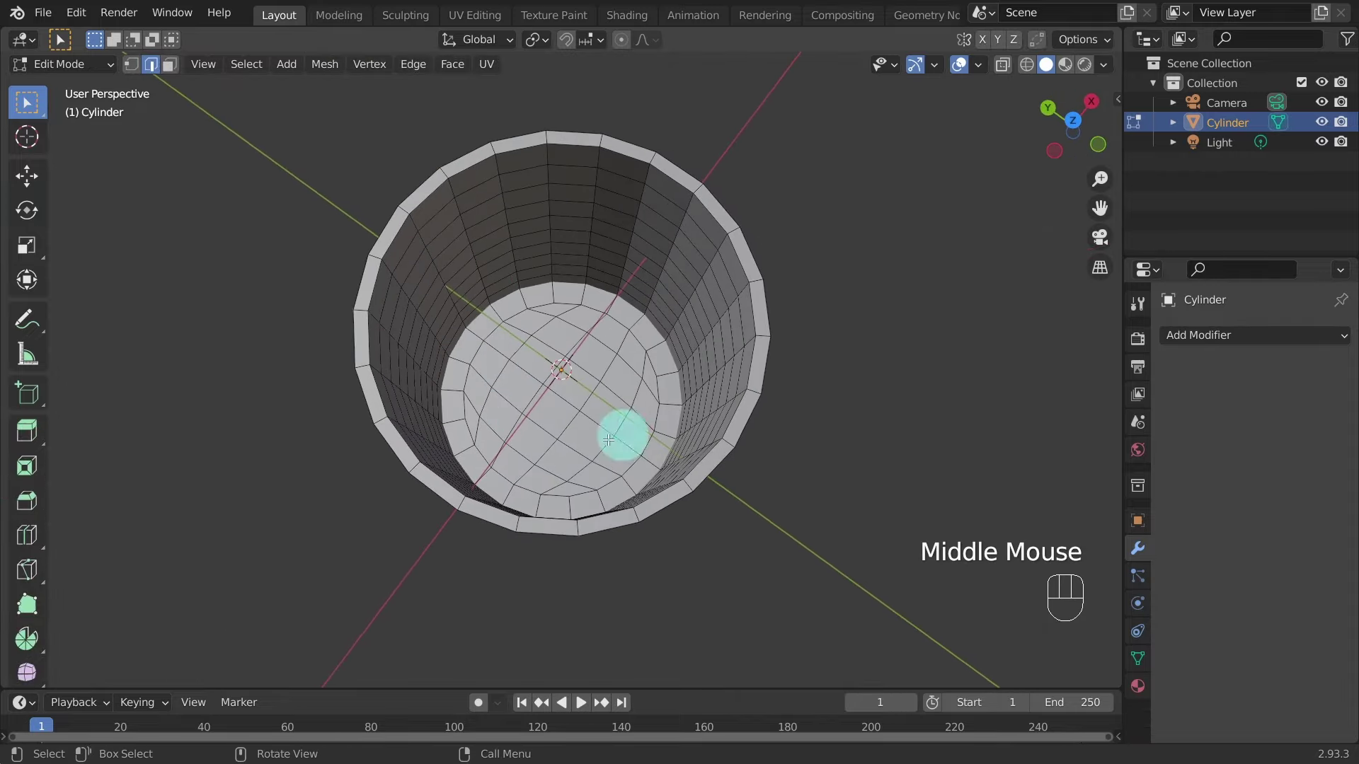
{"action": "middle_click_drag", "start_coordinate": [388, 303], "coordinate": [337, 82]}
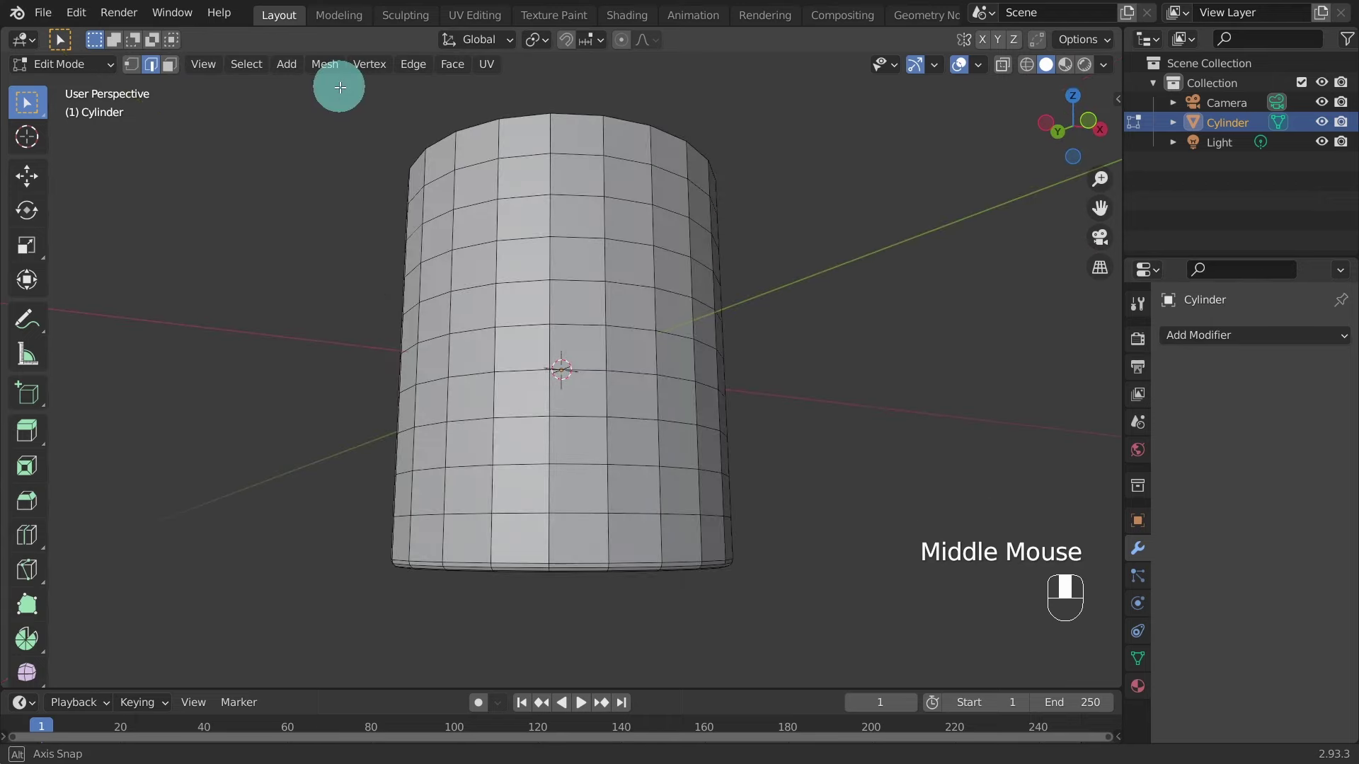
{"action": "middle_click", "coordinate": [337, 82]}
{"action": "middle_click_drag", "start_coordinate": [334, 167], "coordinate": [382, 328]}
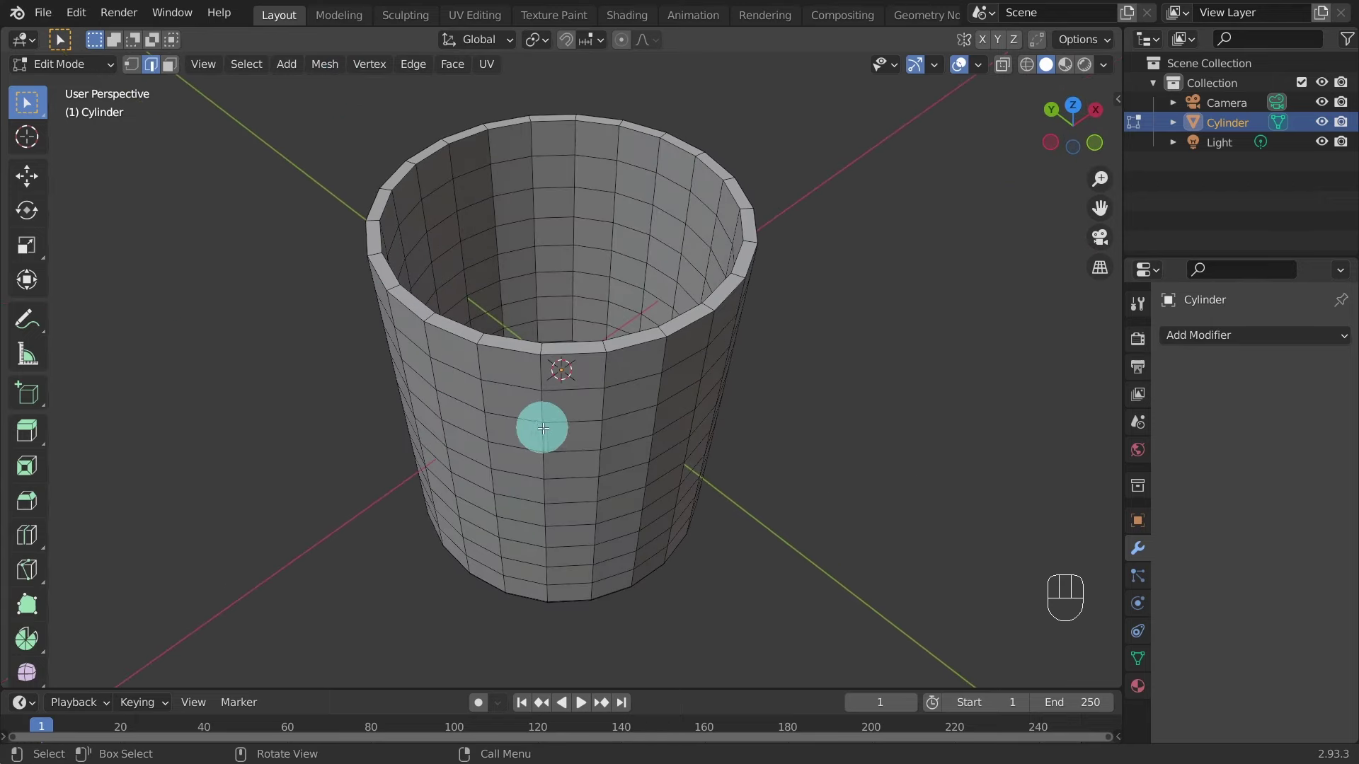
{"action": "middle_click_drag", "start_coordinate": [558, 428], "coordinate": [319, 340]}
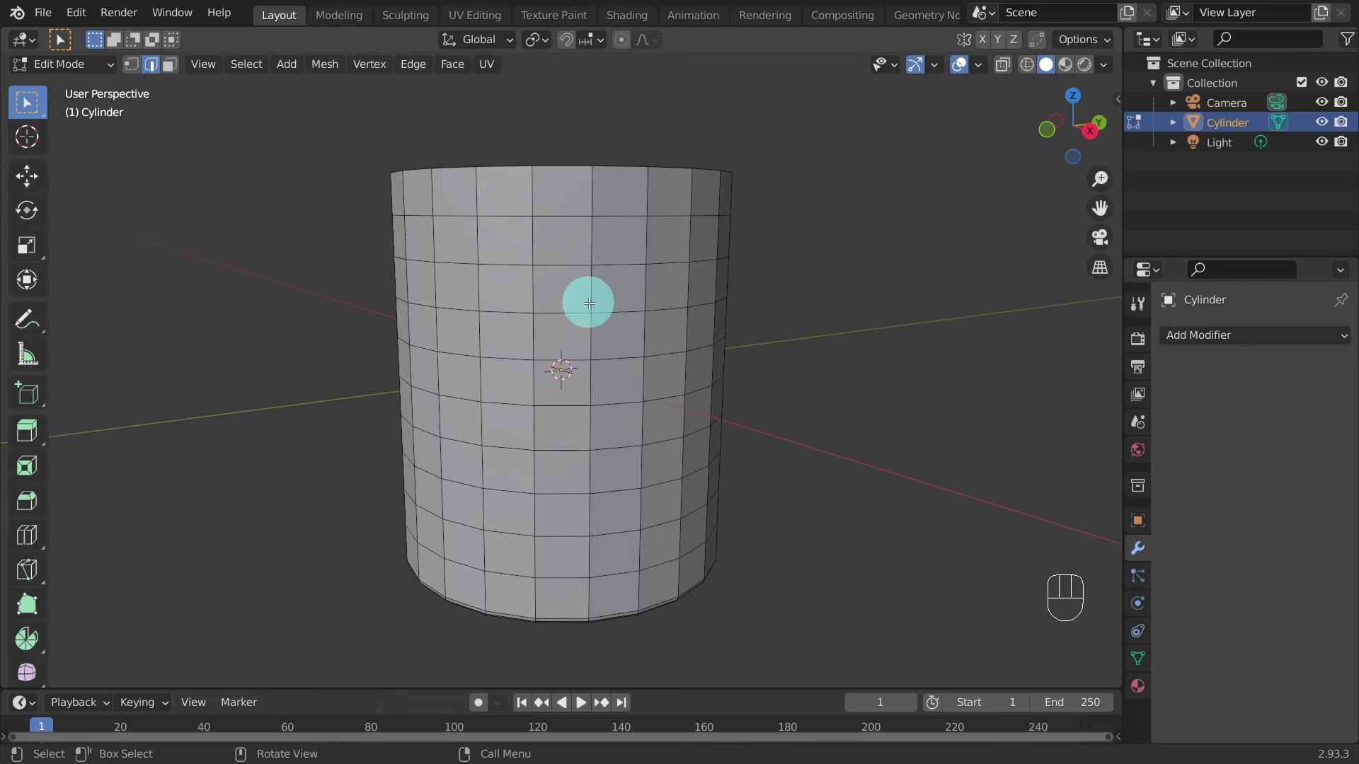
{"action": "key", "text": "KP_7"}
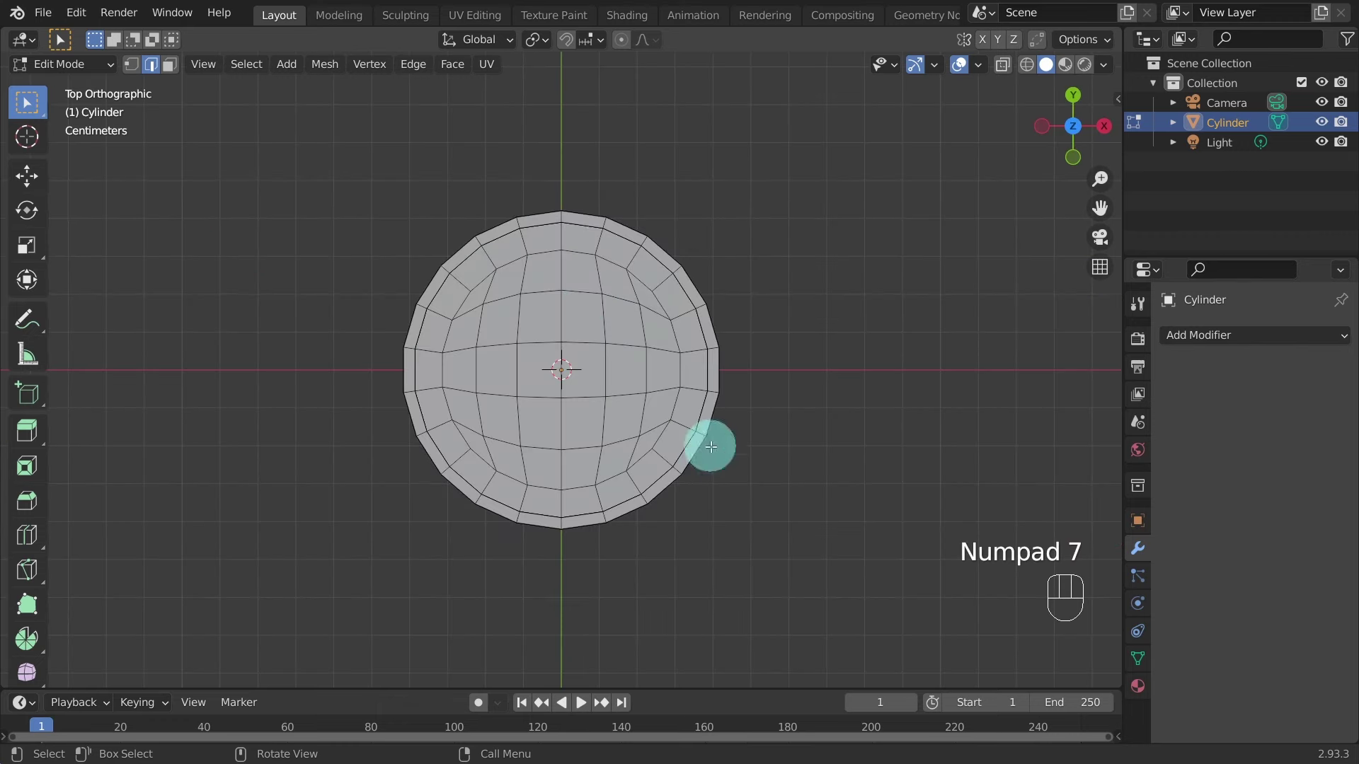
{"action": "scroll", "coordinate": [461, 361], "scroll_direction": "up", "scroll_amount": 2}
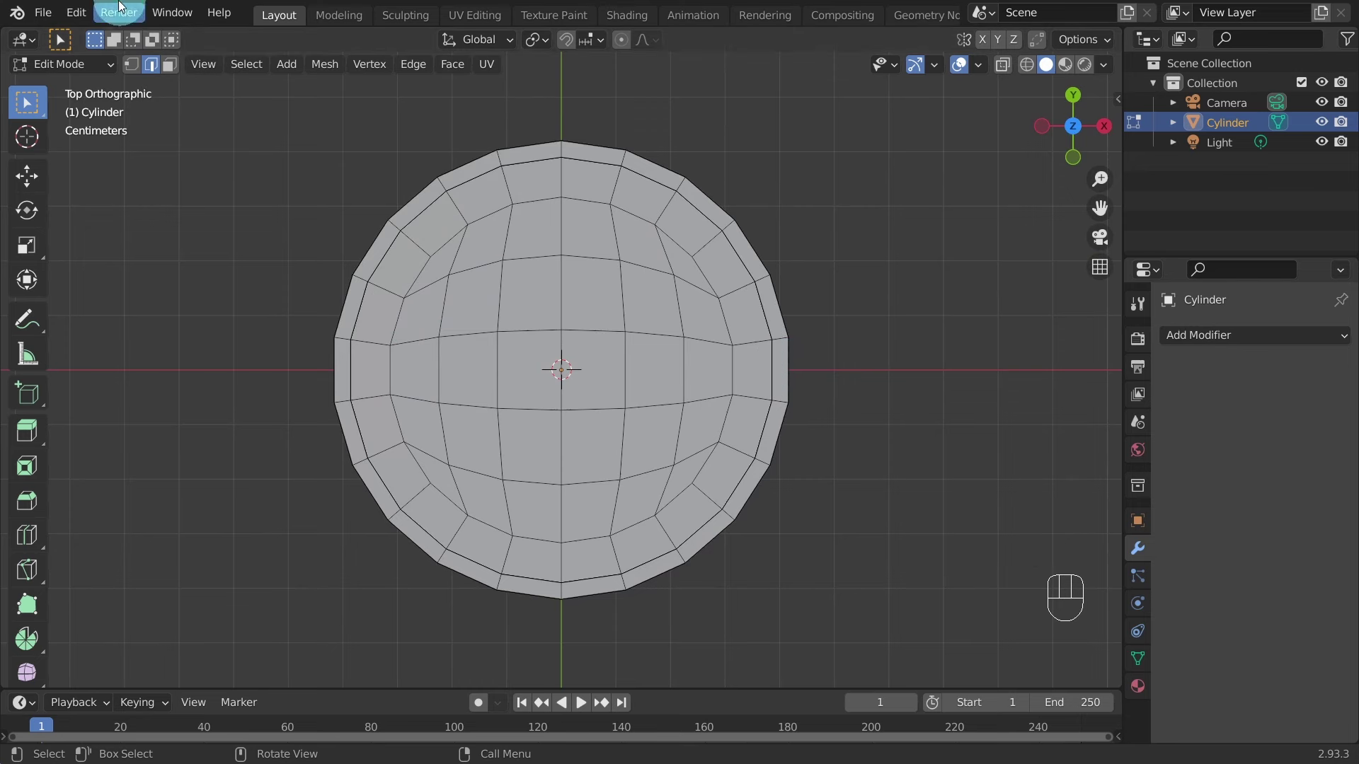
In face select mode, select the second and third outer faces from the rim and from the base in one wall column.
{"action": "left_click", "coordinate": [170, 65]}
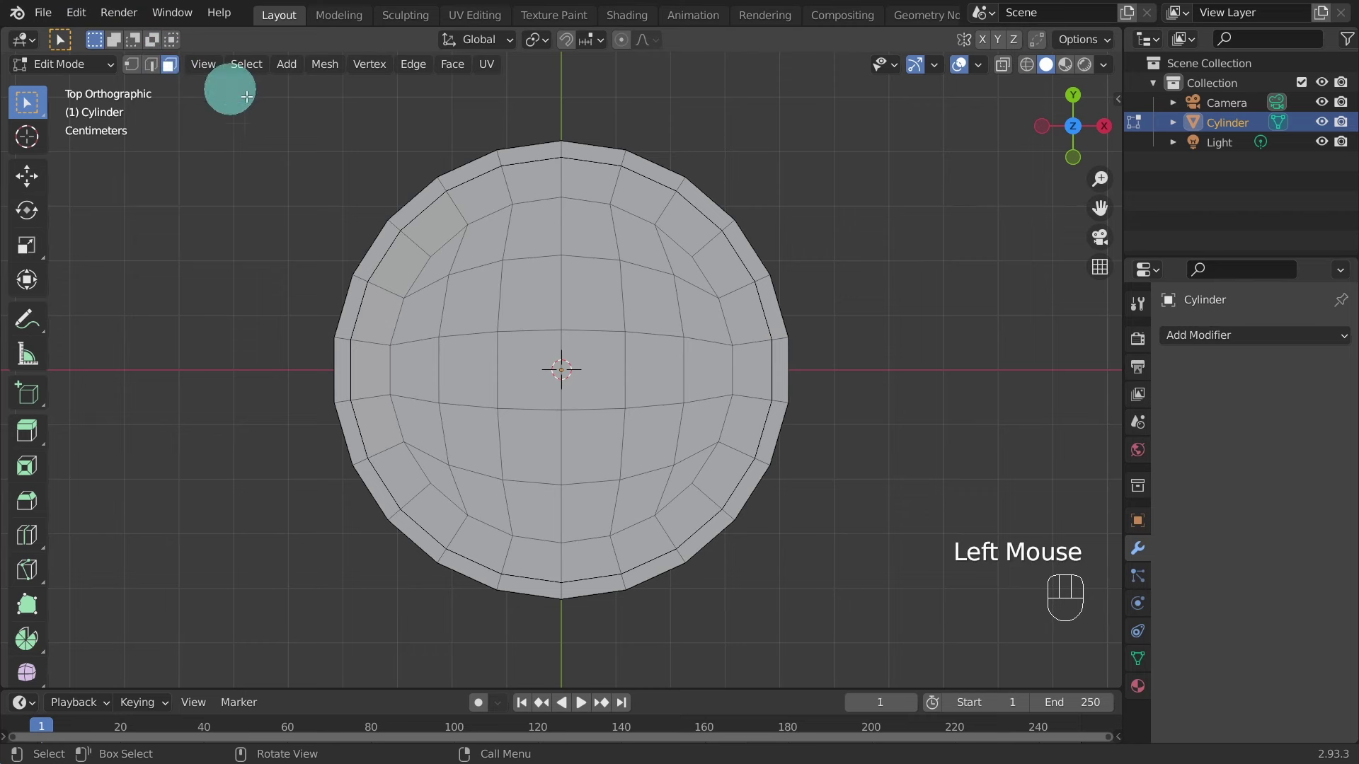
{"action": "left_click", "coordinate": [852, 540]}
{"action": "middle_click_drag", "start_coordinate": [852, 540], "coordinate": [630, 455]}
{"action": "scroll", "coordinate": [647, 430], "scroll_direction": "down", "scroll_amount": 2}
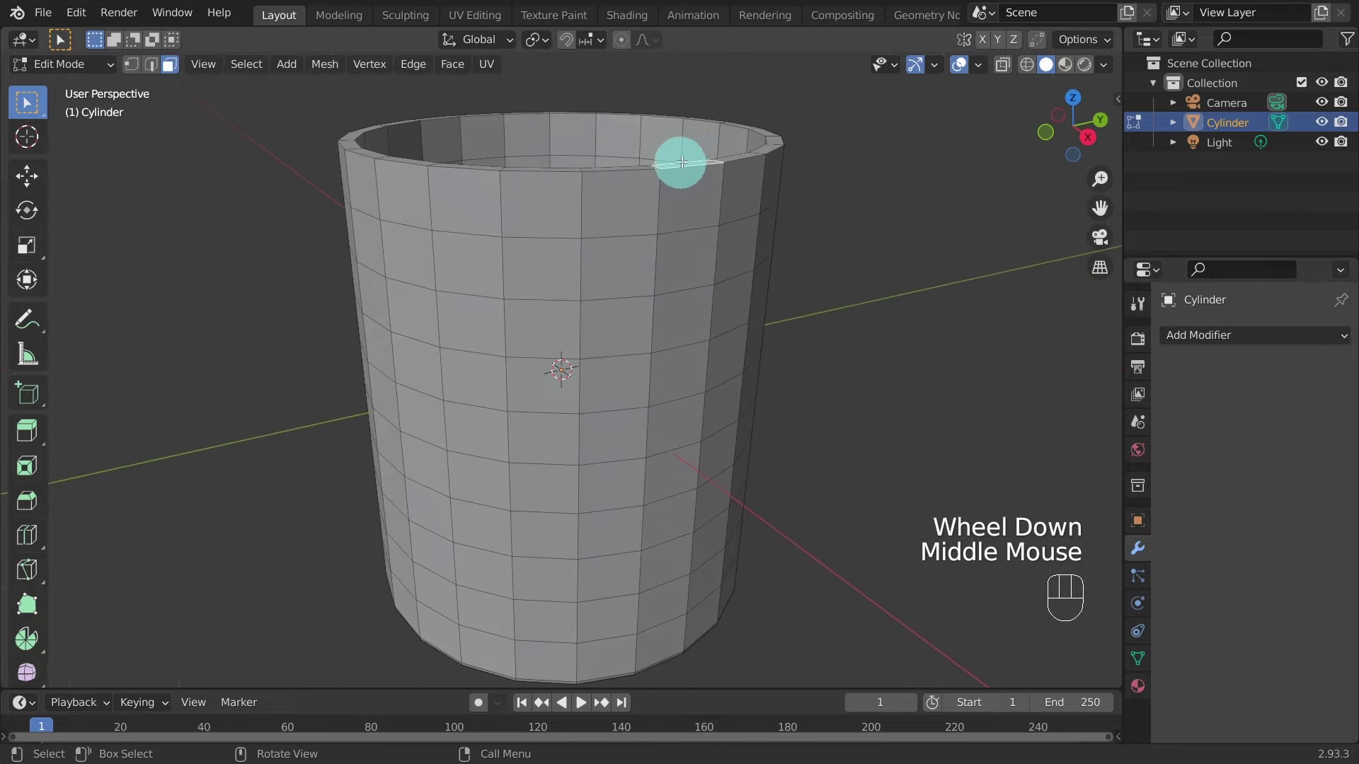
{"action": "left_click", "coordinate": [683, 262]}
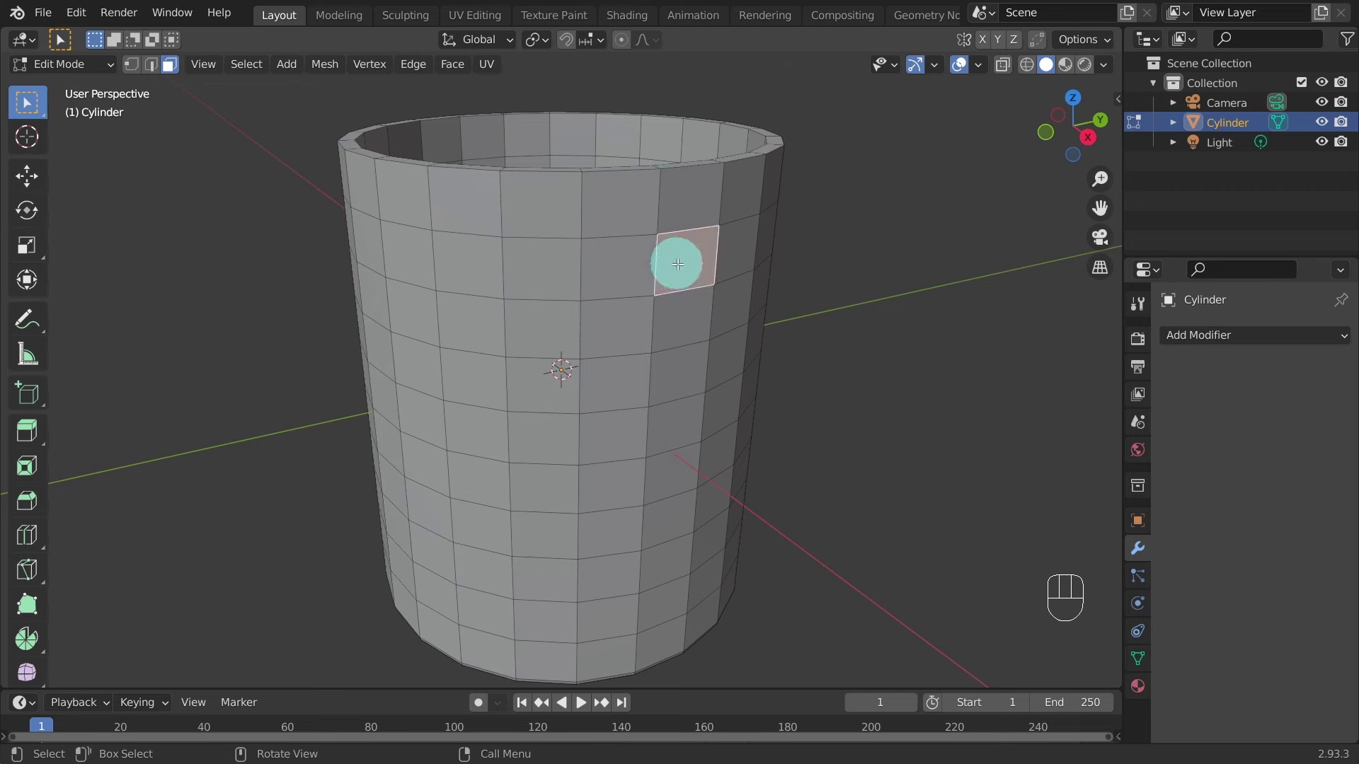
{"action": "left_click", "coordinate": [680, 318], "text": "shift"}
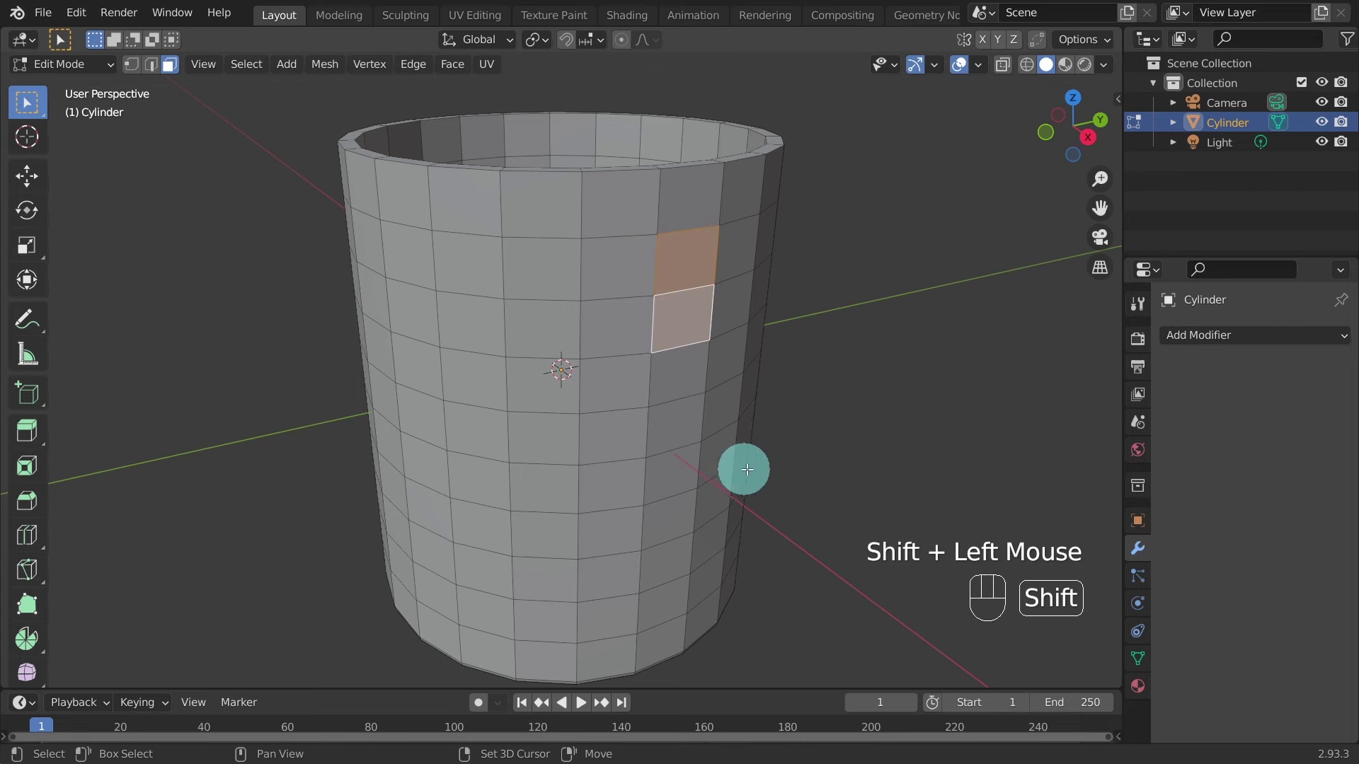
{"action": "middle_click_drag", "start_coordinate": [767, 460], "coordinate": [661, 233]}
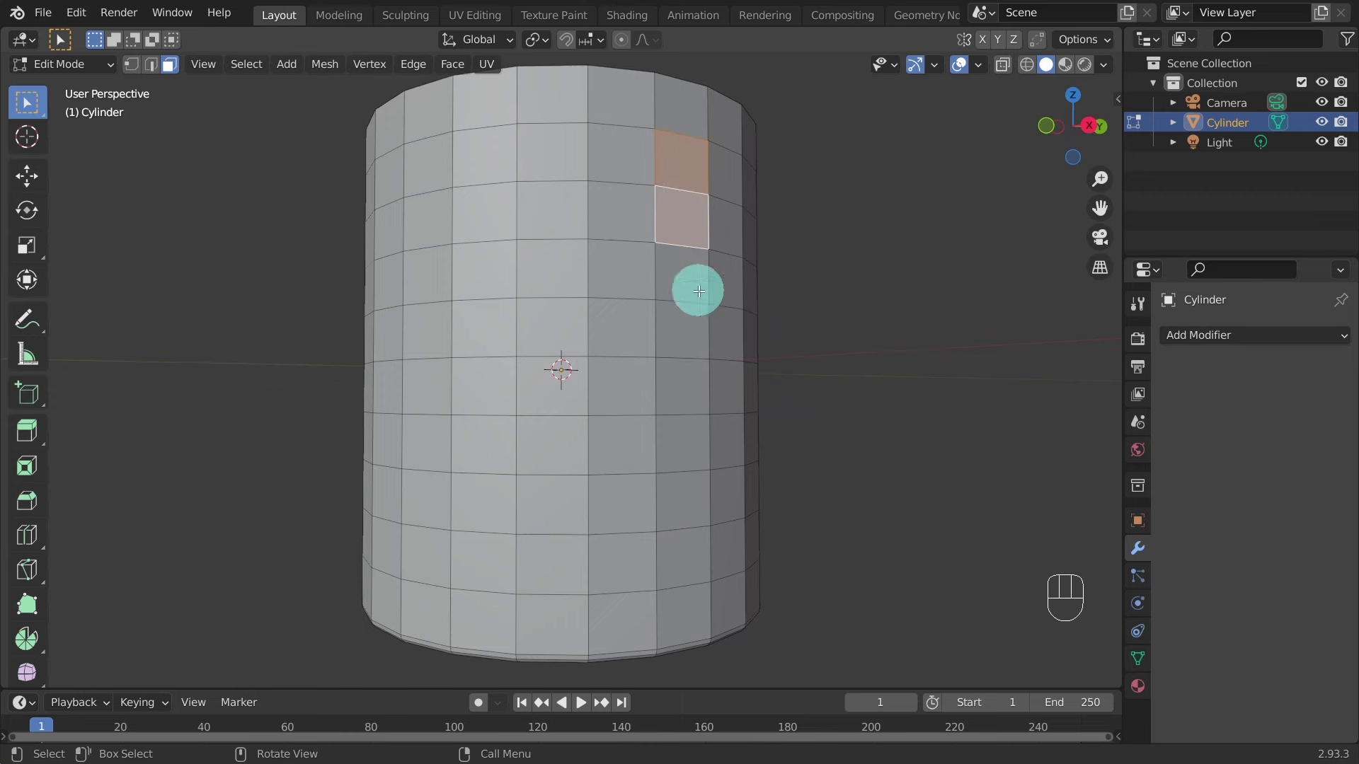
{"action": "left_click", "coordinate": [676, 507], "text": "shift"}
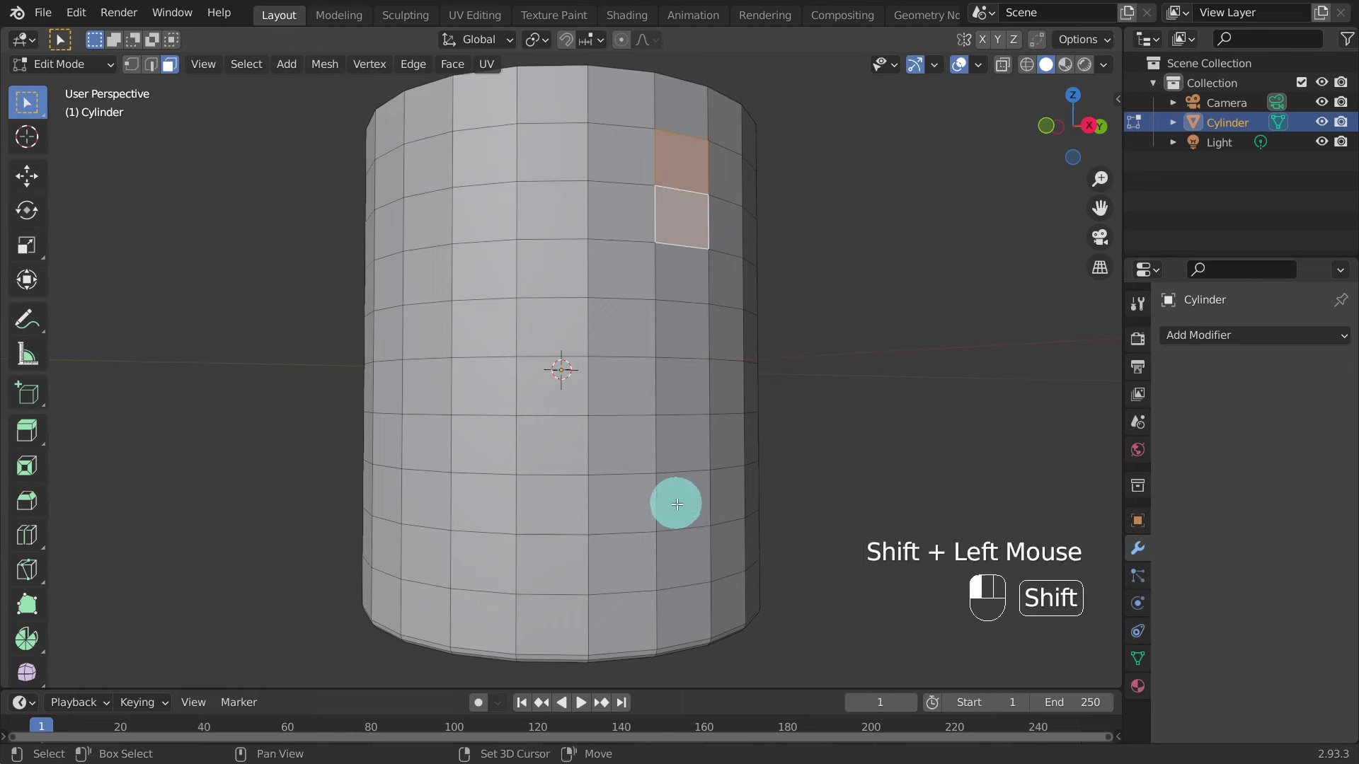
{"action": "left_click", "coordinate": [764, 585], "text": "shift"}
{"action": "left_click", "coordinate": [681, 559], "text": "shift"}
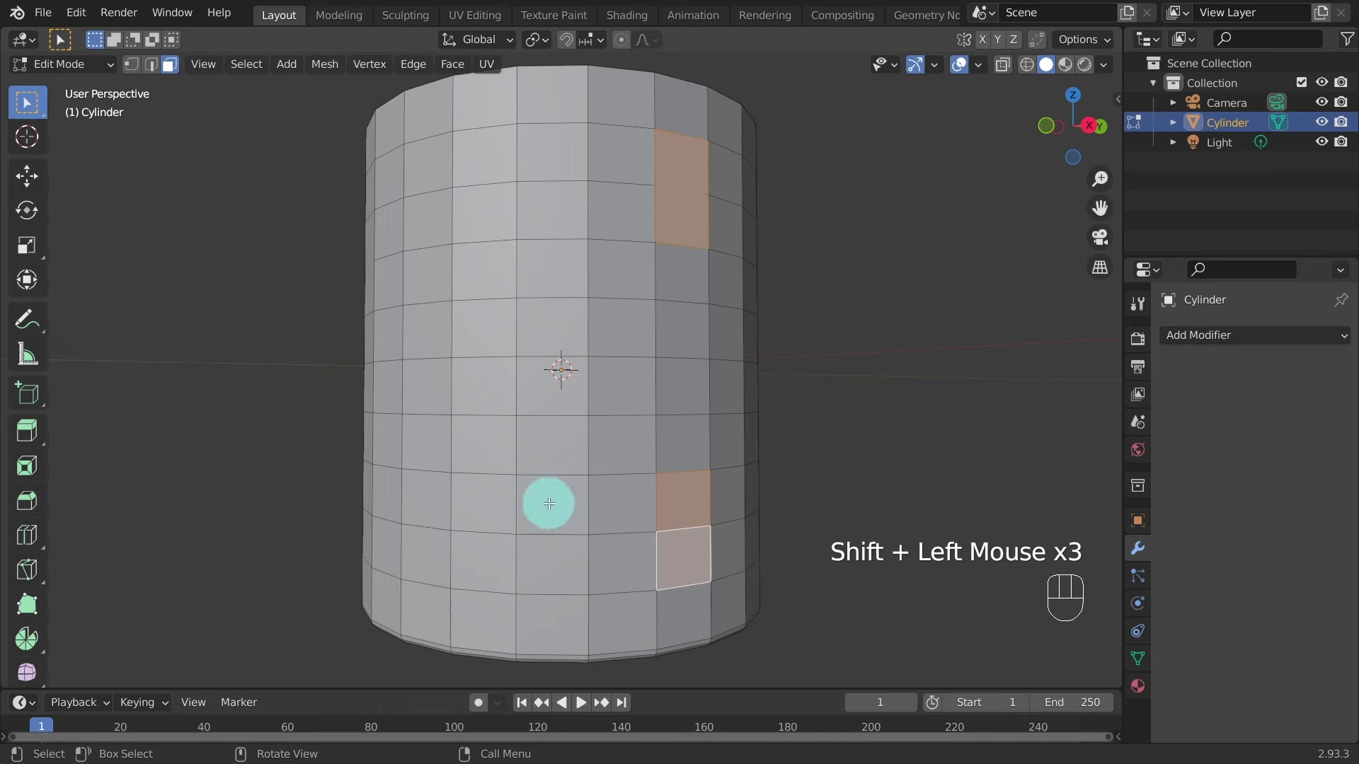
Inset the two selected face pairs by about 0.0014 m.
{"action": "middle_click_drag", "start_coordinate": [546, 500], "coordinate": [520, 519]}
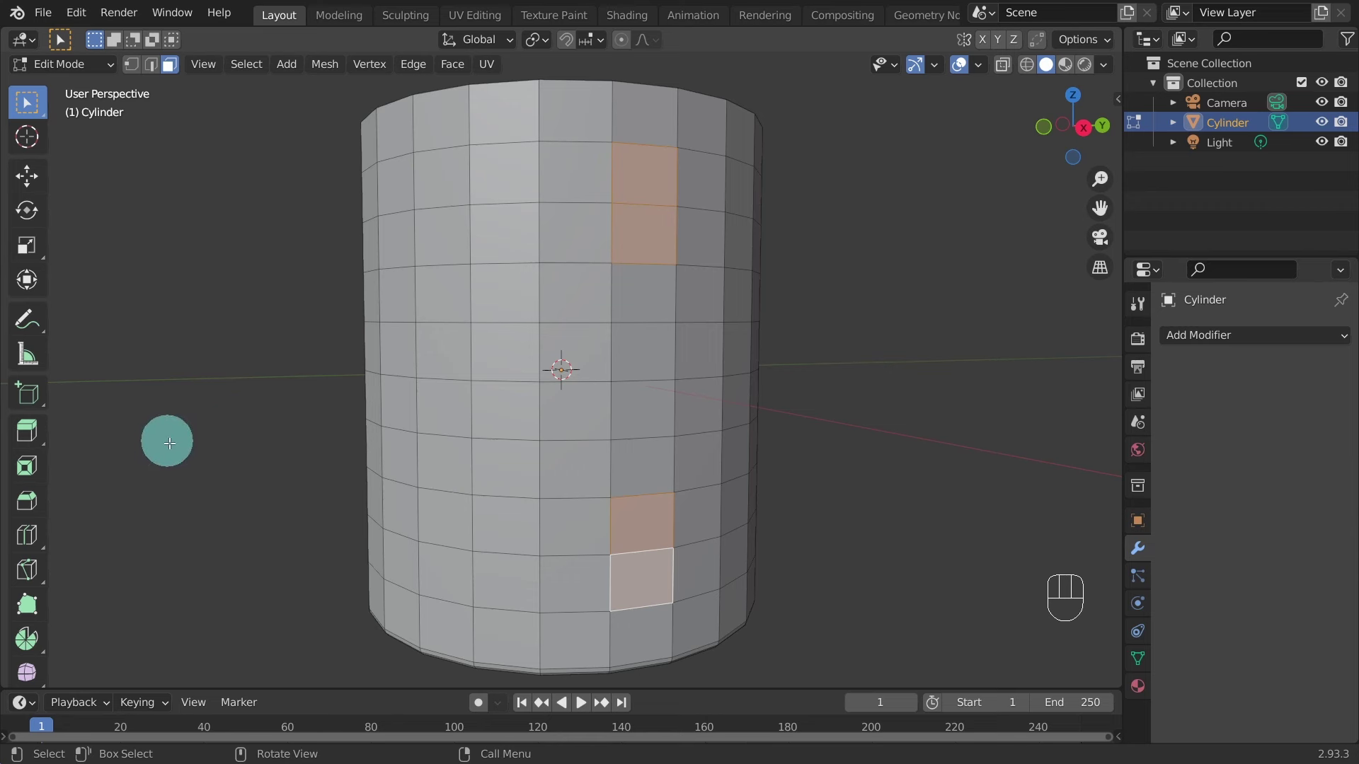
{"action": "key", "text": "i"}
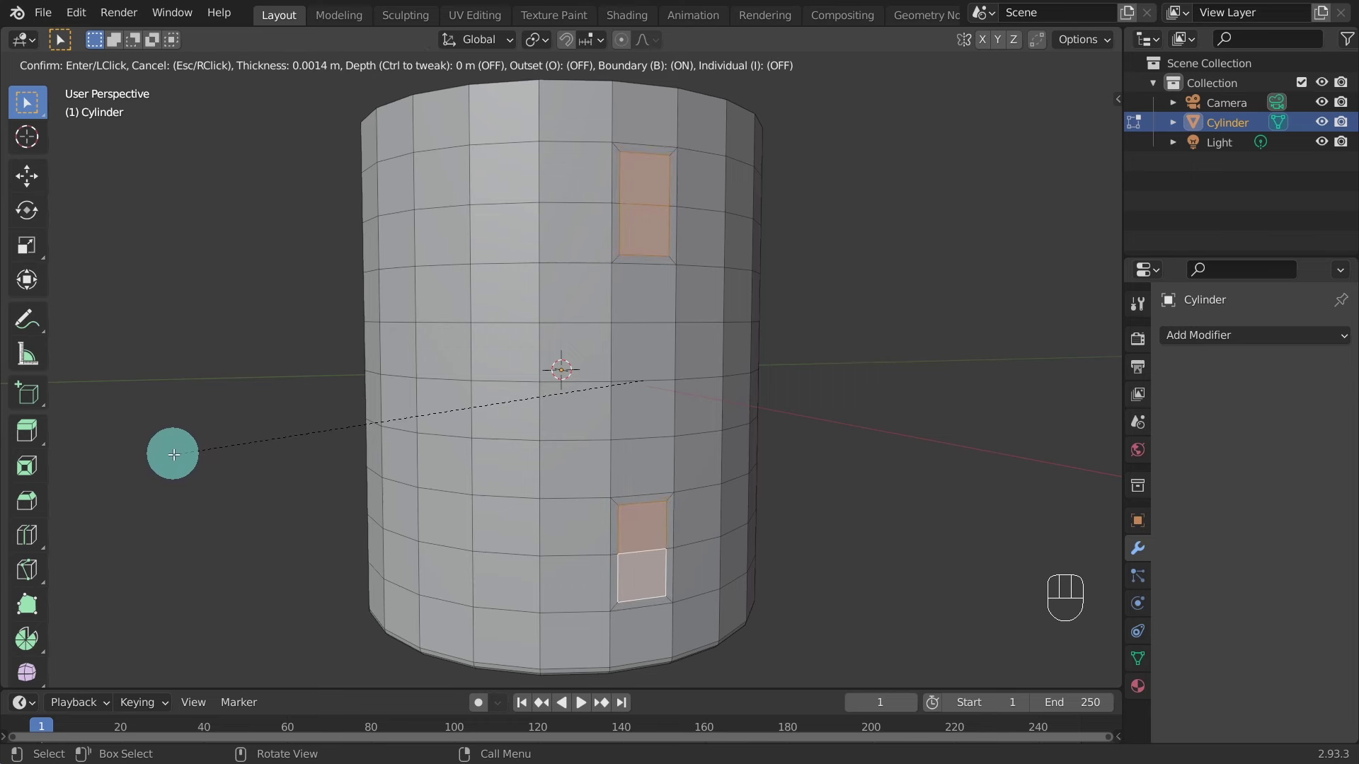
{"action": "left_click", "coordinate": [173, 455]}
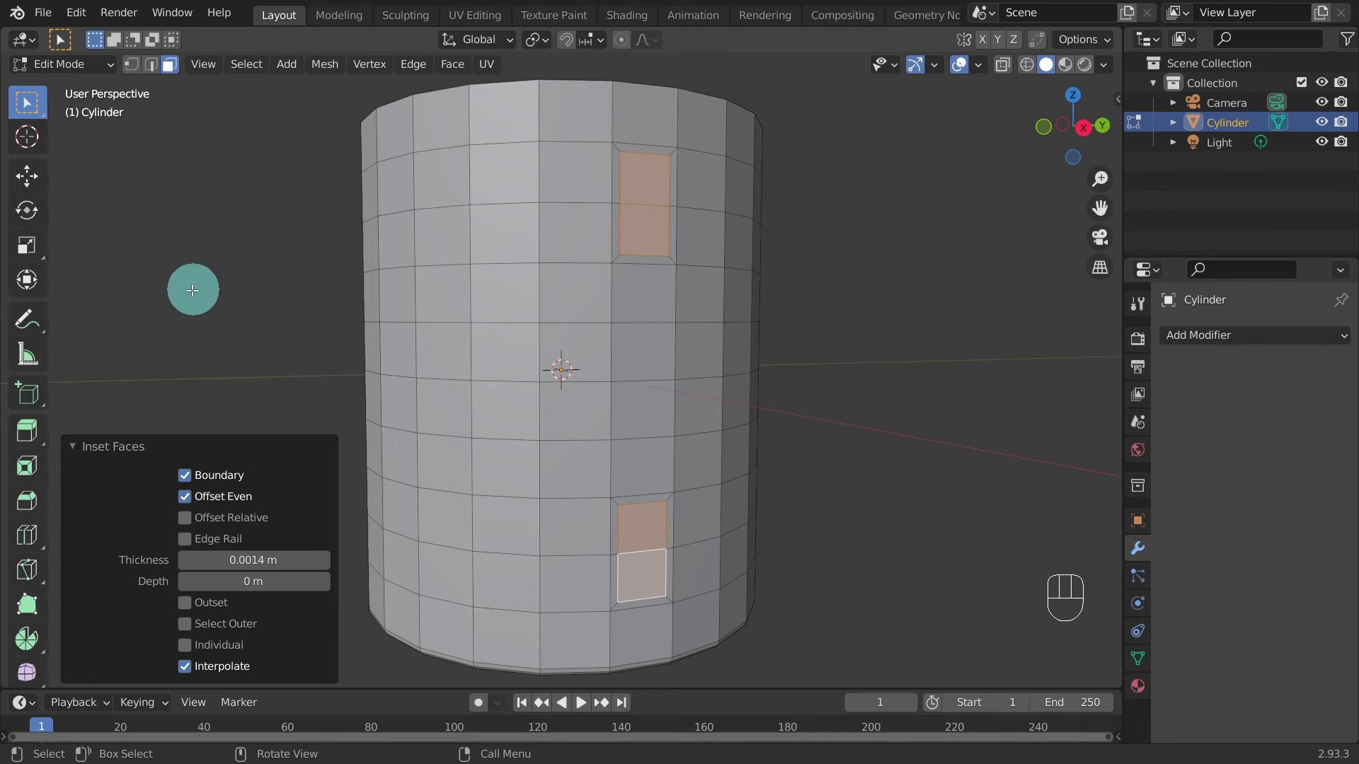
Set the transform pivot point to Individual Origins and scale the two inset face pairs to about 0.261 along Z.
{"action": "key", "text": "s"}
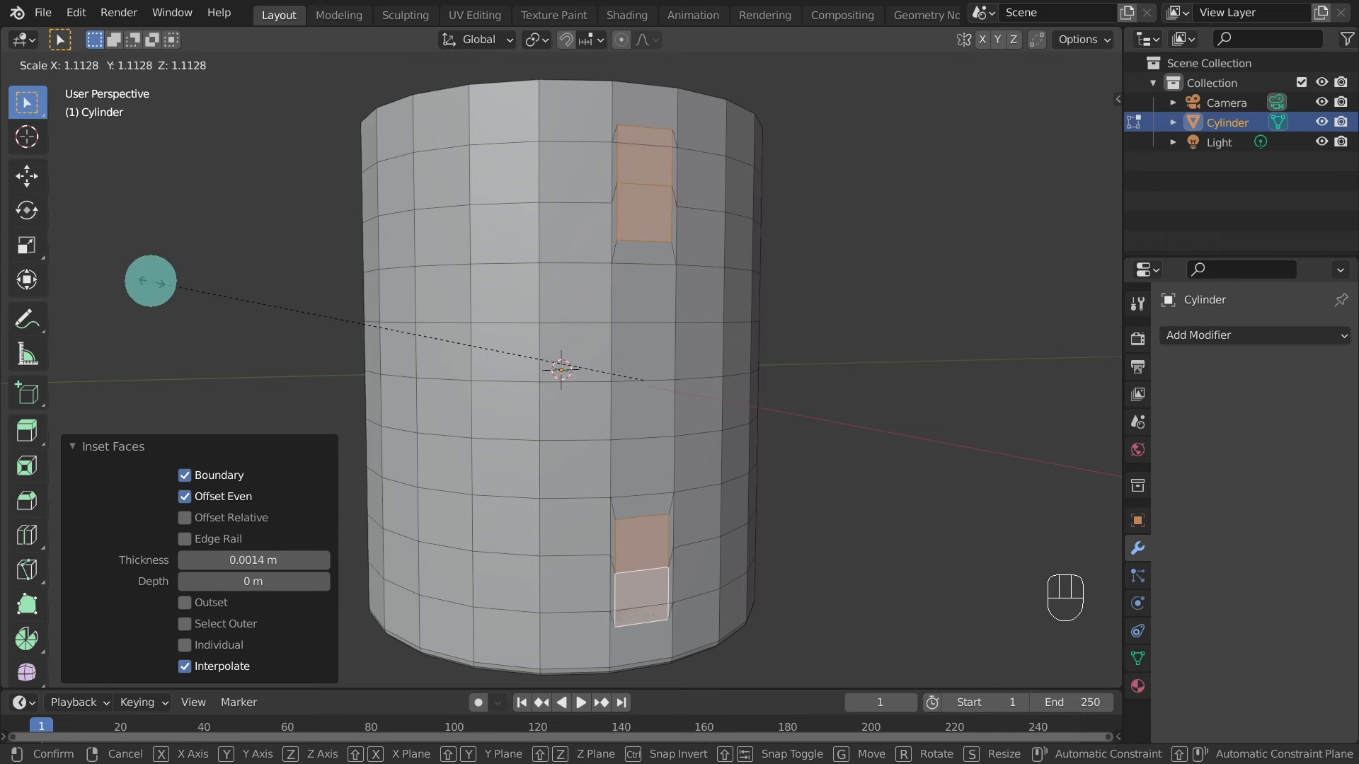
{"action": "right_click", "coordinate": [152, 281]}
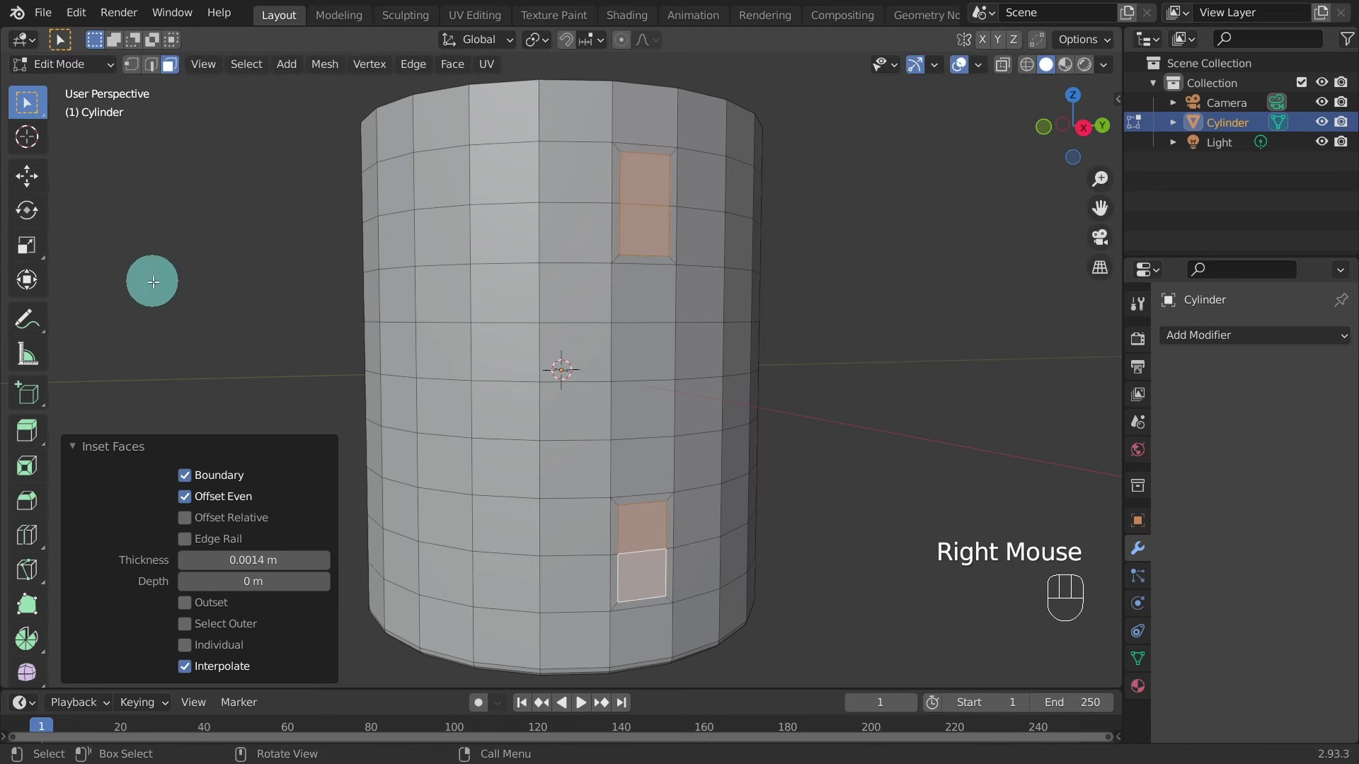
{"action": "left_click", "coordinate": [542, 40]}
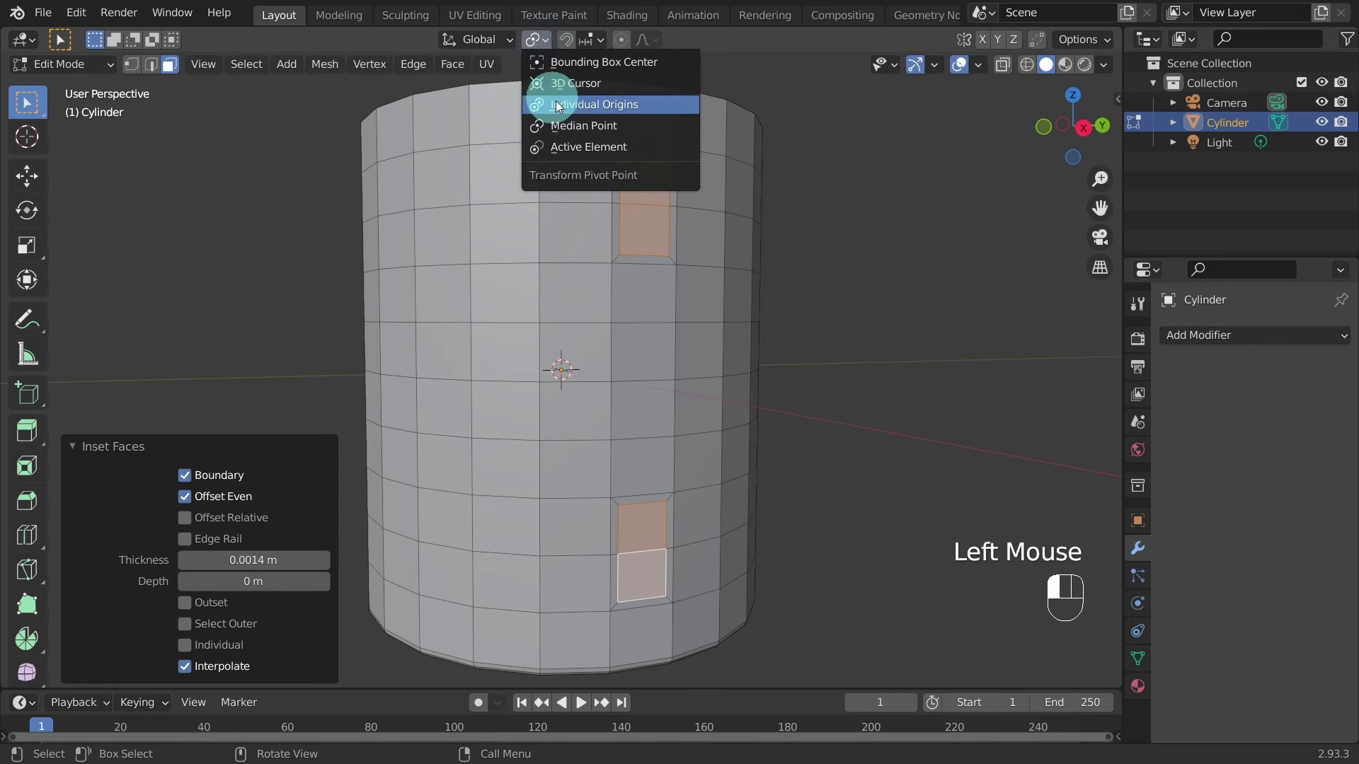
{"action": "left_click", "coordinate": [602, 104]}
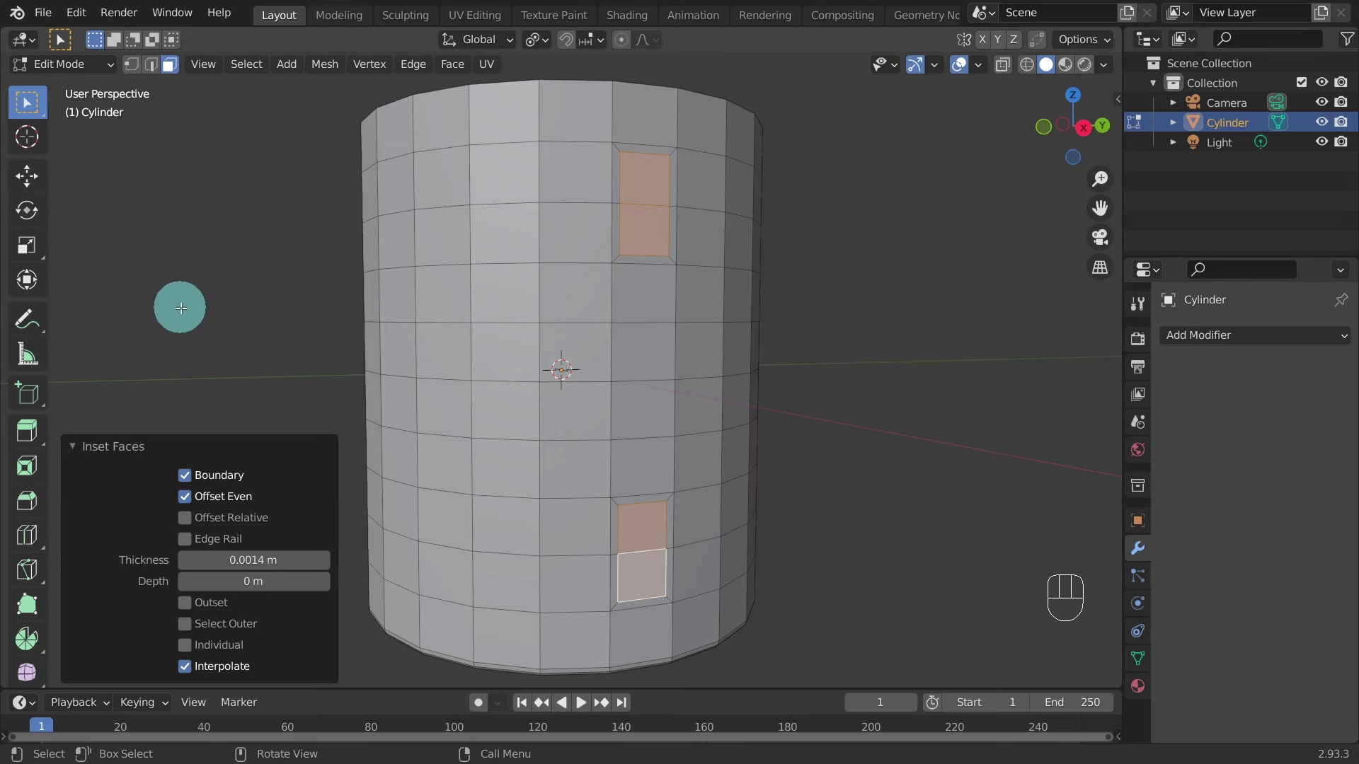
{"action": "key", "text": "s"}
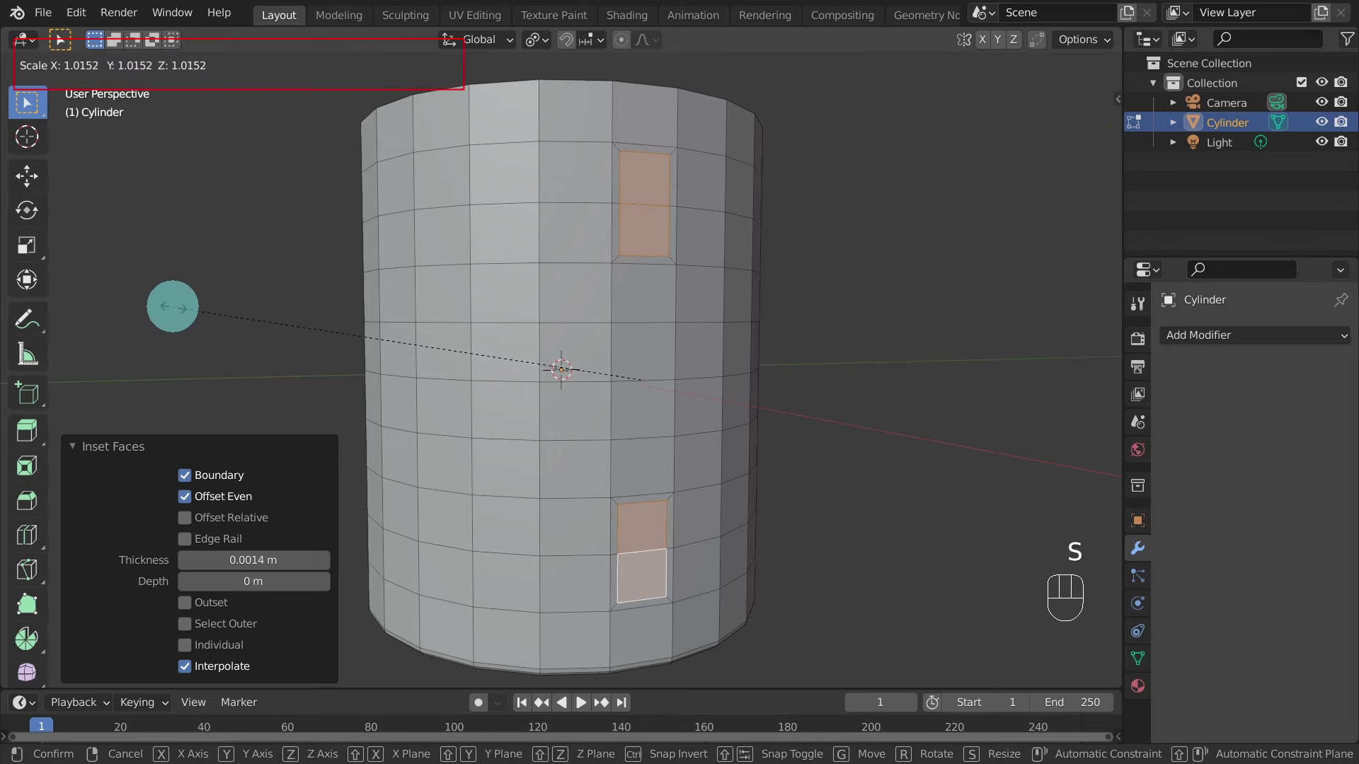
{"action": "key", "text": "z"}
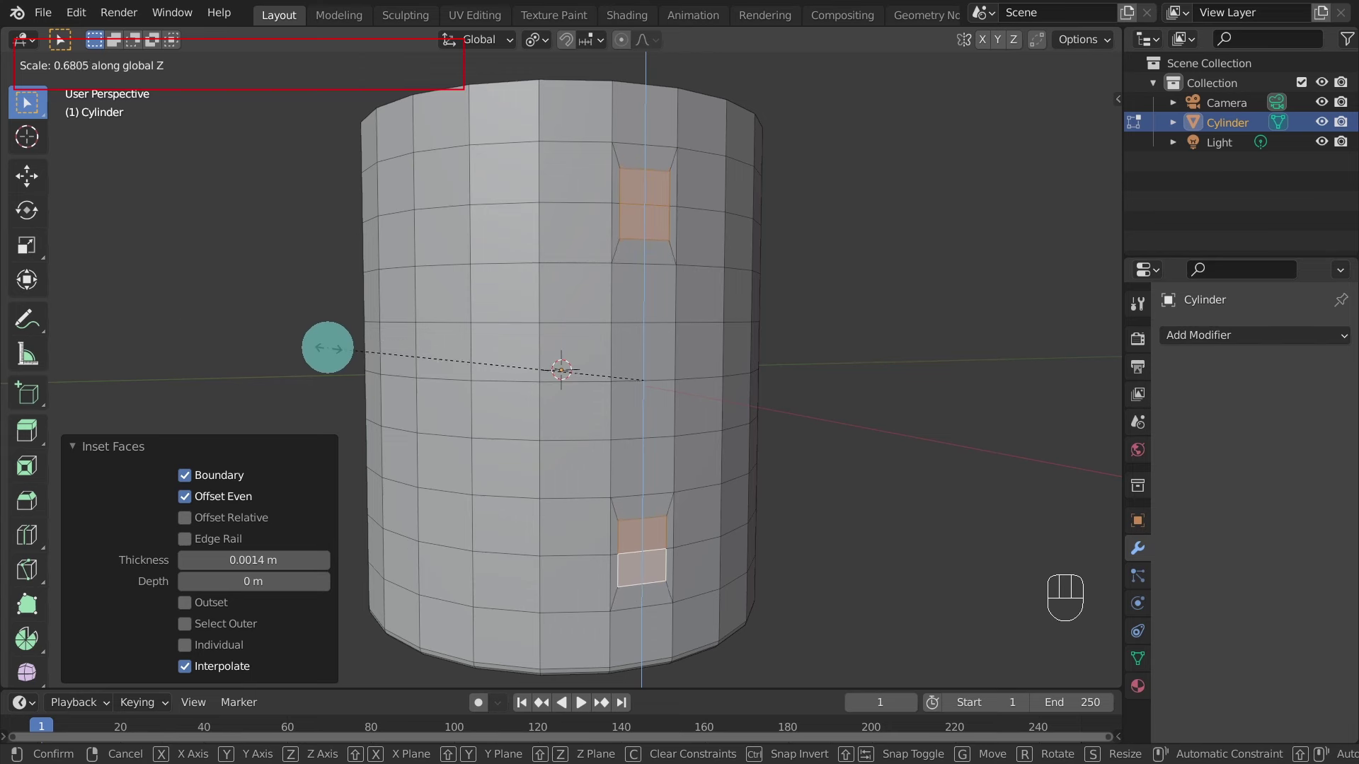
{"action": "left_click", "coordinate": [521, 372]}
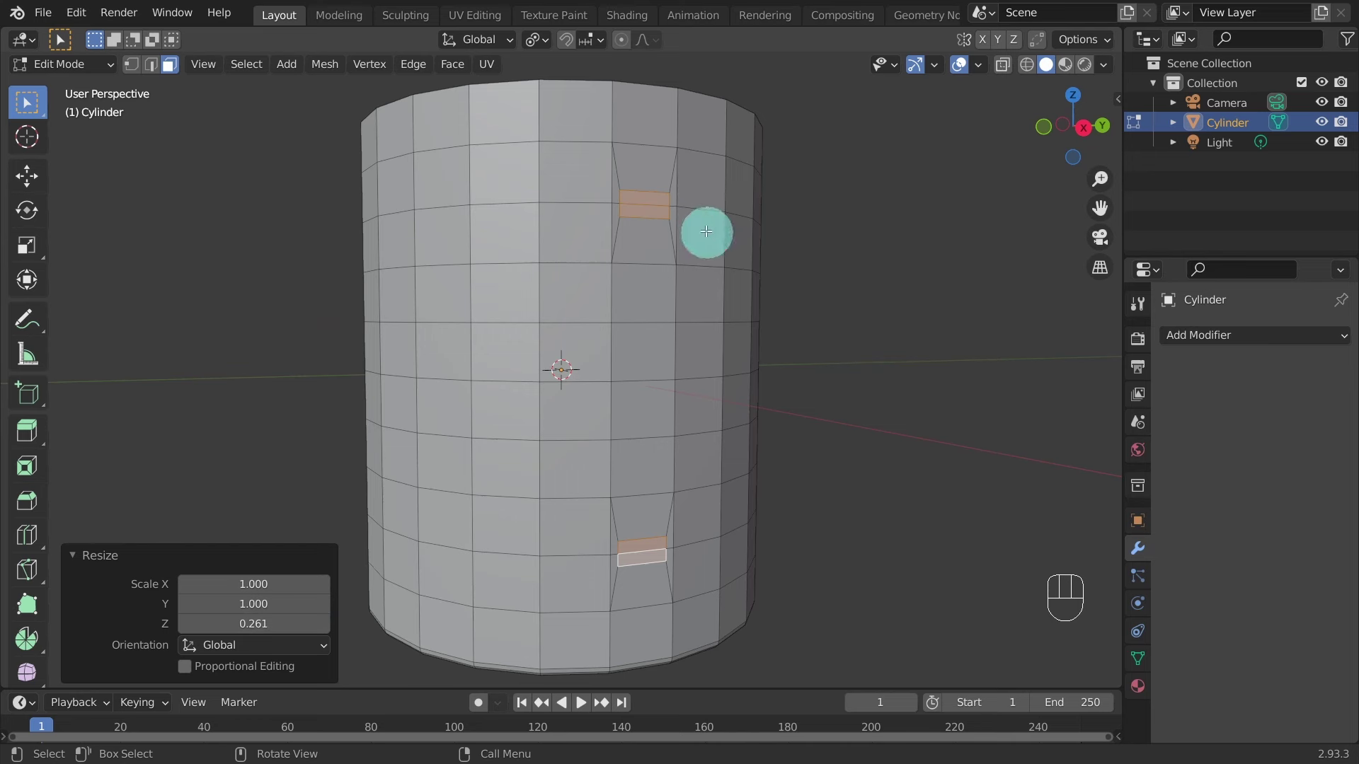
Select the two inset faces near the rim and activate the Spin tool.
{"action": "left_click", "coordinate": [642, 201]}
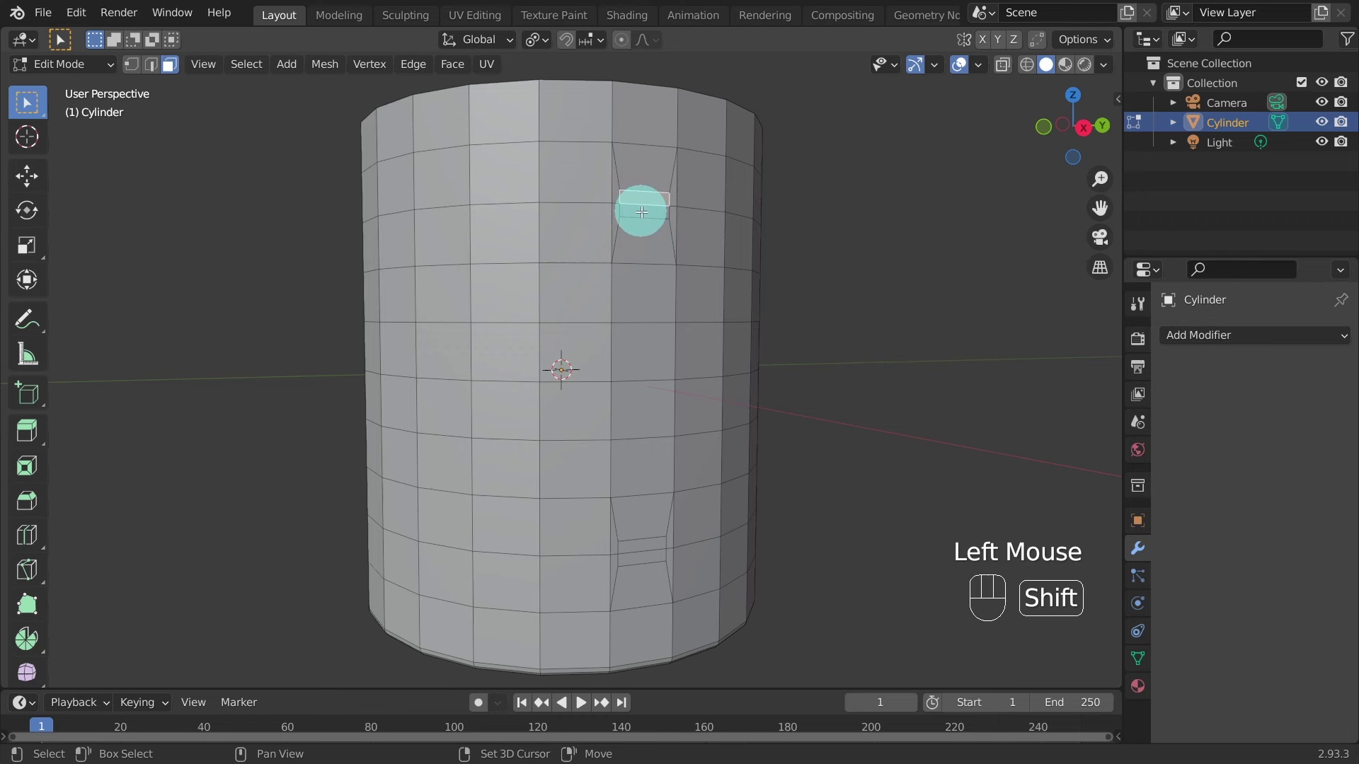
{"action": "left_click", "coordinate": [642, 212], "text": "shift"}
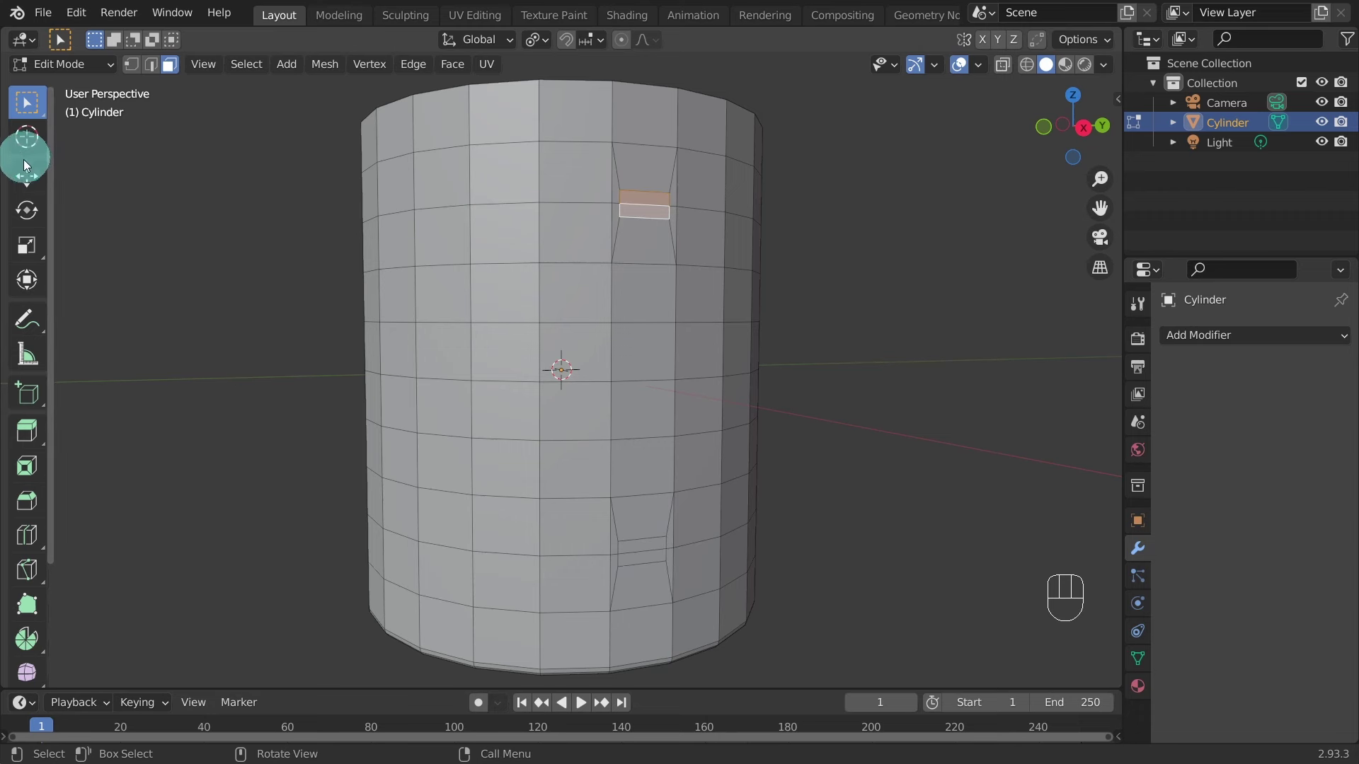
{"action": "left_click", "coordinate": [26, 641]}
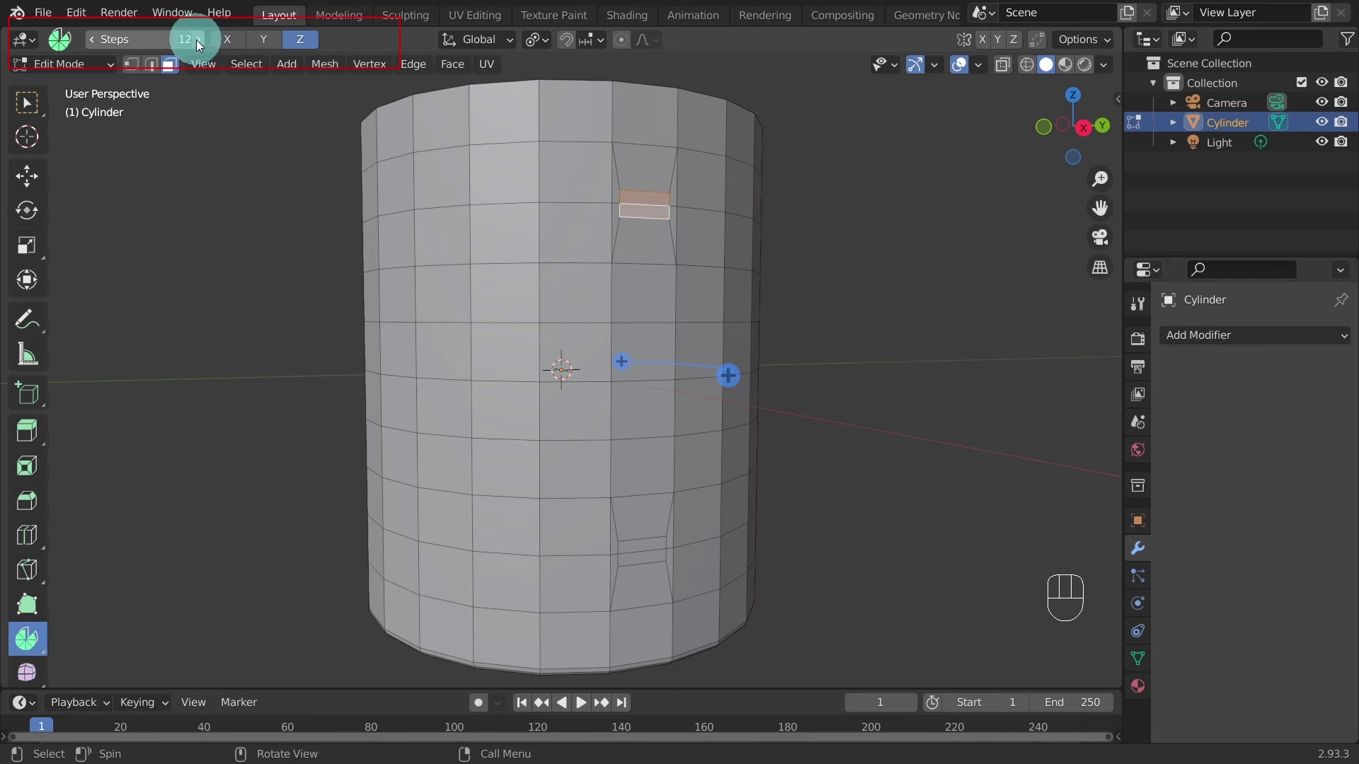
Compare the Z and X spin axes around the cylinder and set the spin axis to Y.
{"action": "left_click", "coordinate": [300, 43]}
{"action": "middle_click_drag", "start_coordinate": [519, 491], "coordinate": [585, 597]}
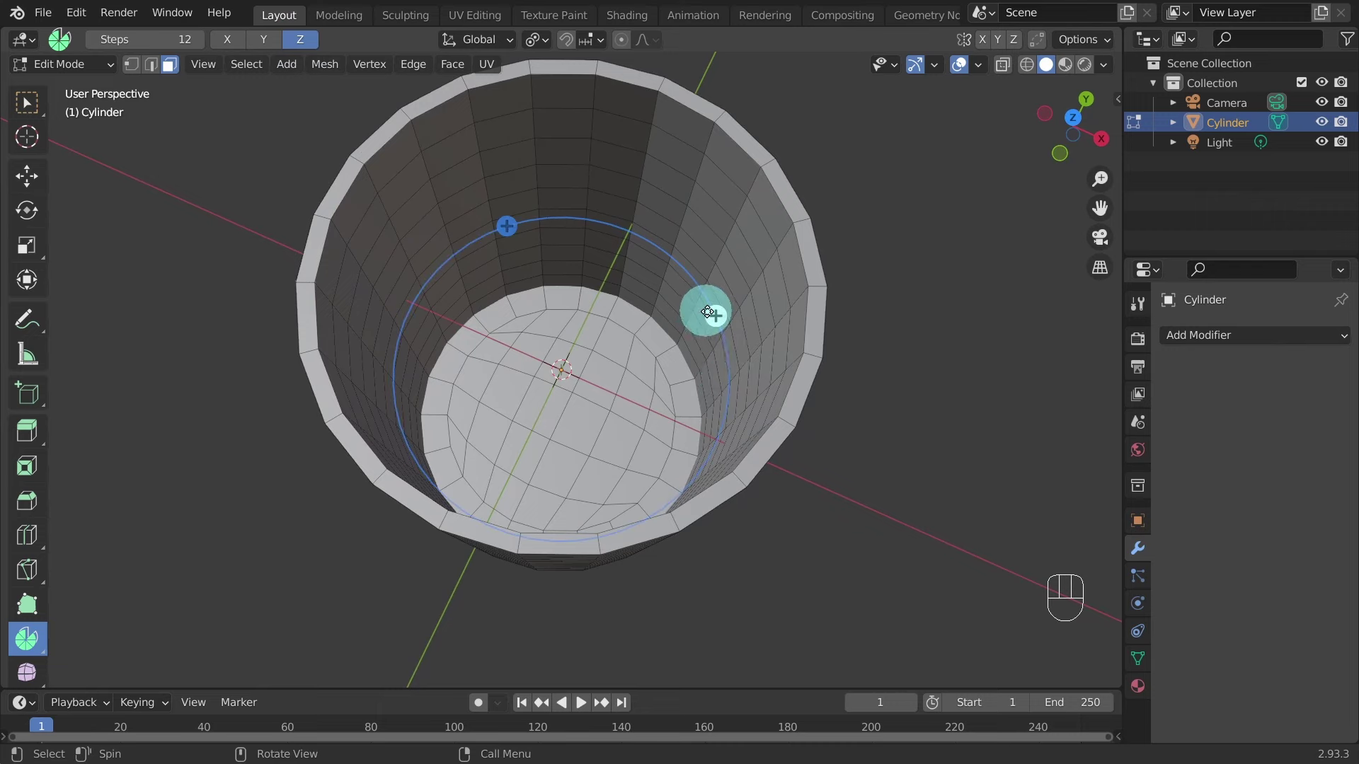
{"action": "left_click", "coordinate": [226, 41]}
{"action": "middle_click_drag", "start_coordinate": [646, 552], "coordinate": [447, 314]}
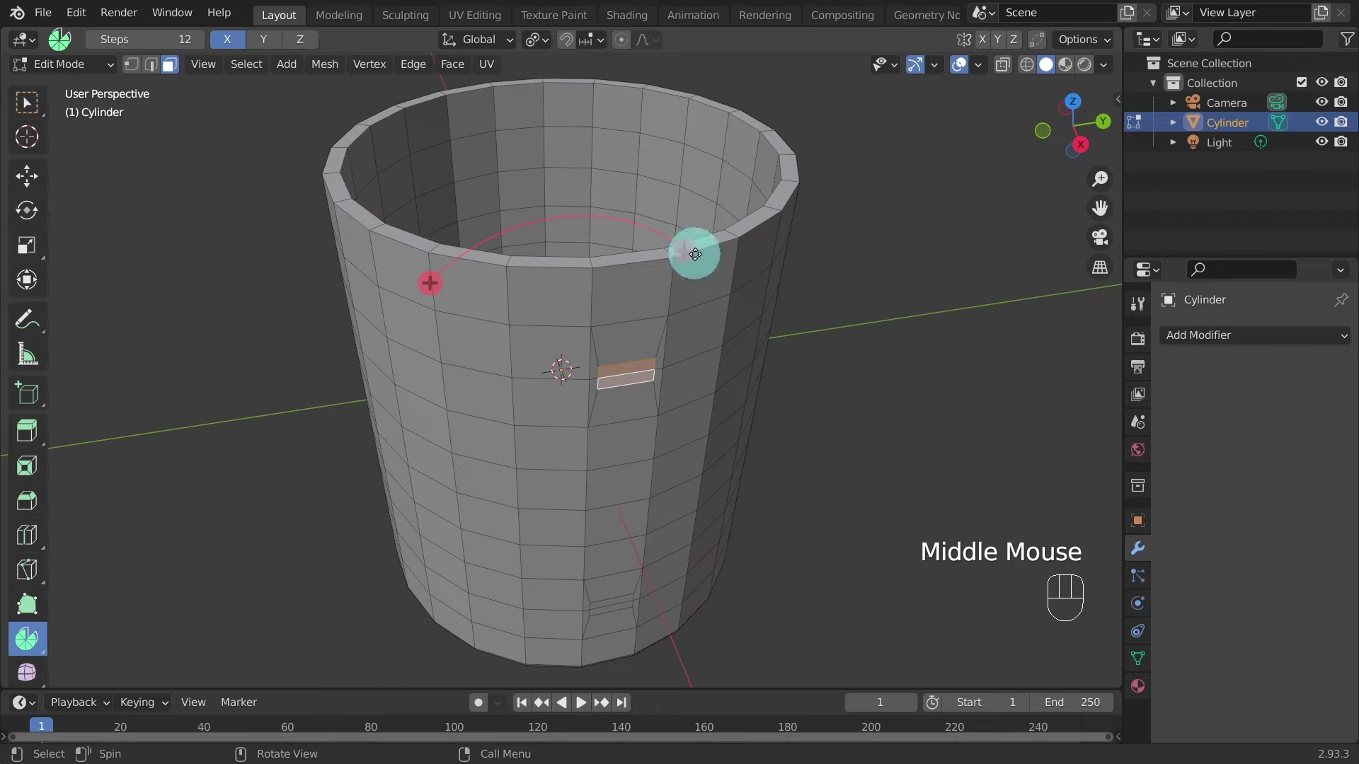
{"action": "left_click", "coordinate": [263, 40]}
{"action": "middle_click_drag", "start_coordinate": [440, 354], "coordinate": [595, 312]}
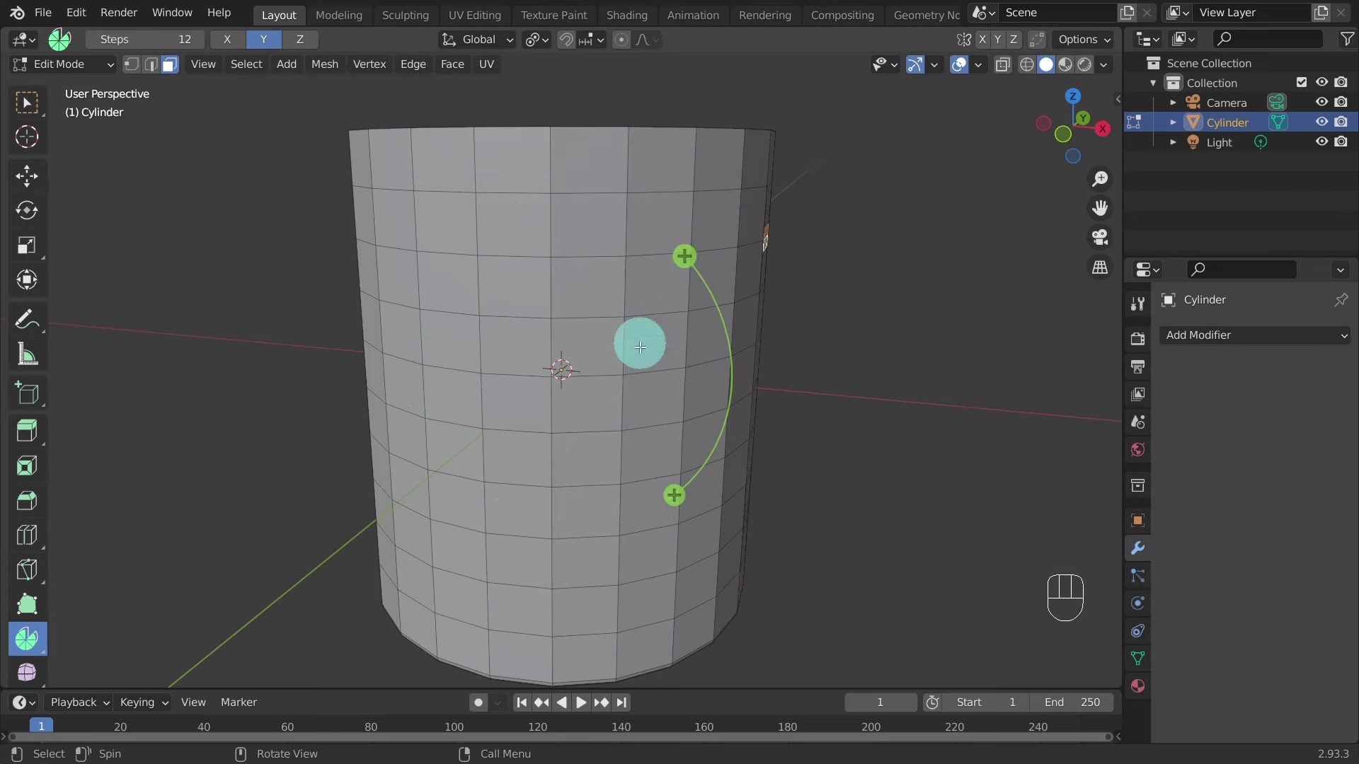
{"action": "middle_click_drag", "start_coordinate": [552, 360], "coordinate": [598, 484]}
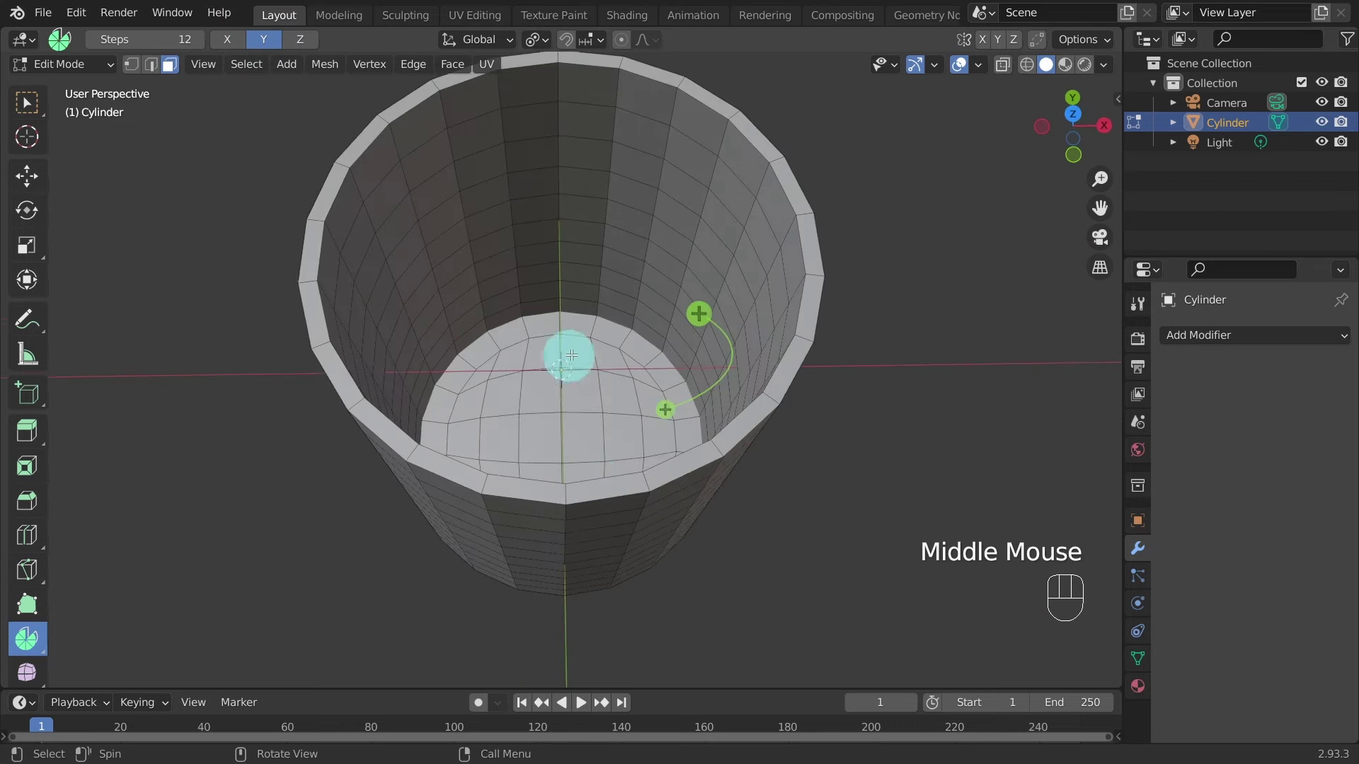
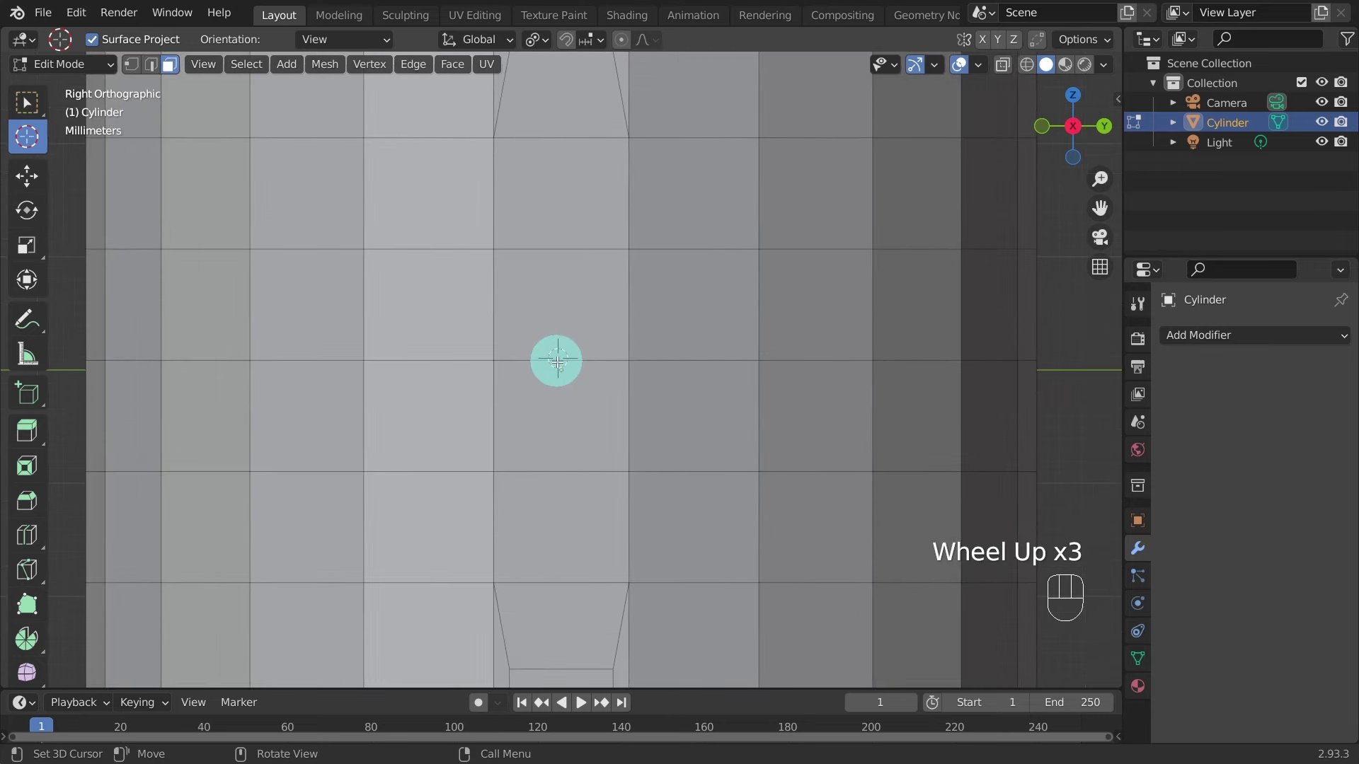
Place the 3D cursor on the outer wall midway between the two inset face pairs, aligned in the right orthographic view.
{"action": "left_click", "coordinate": [557, 360]}
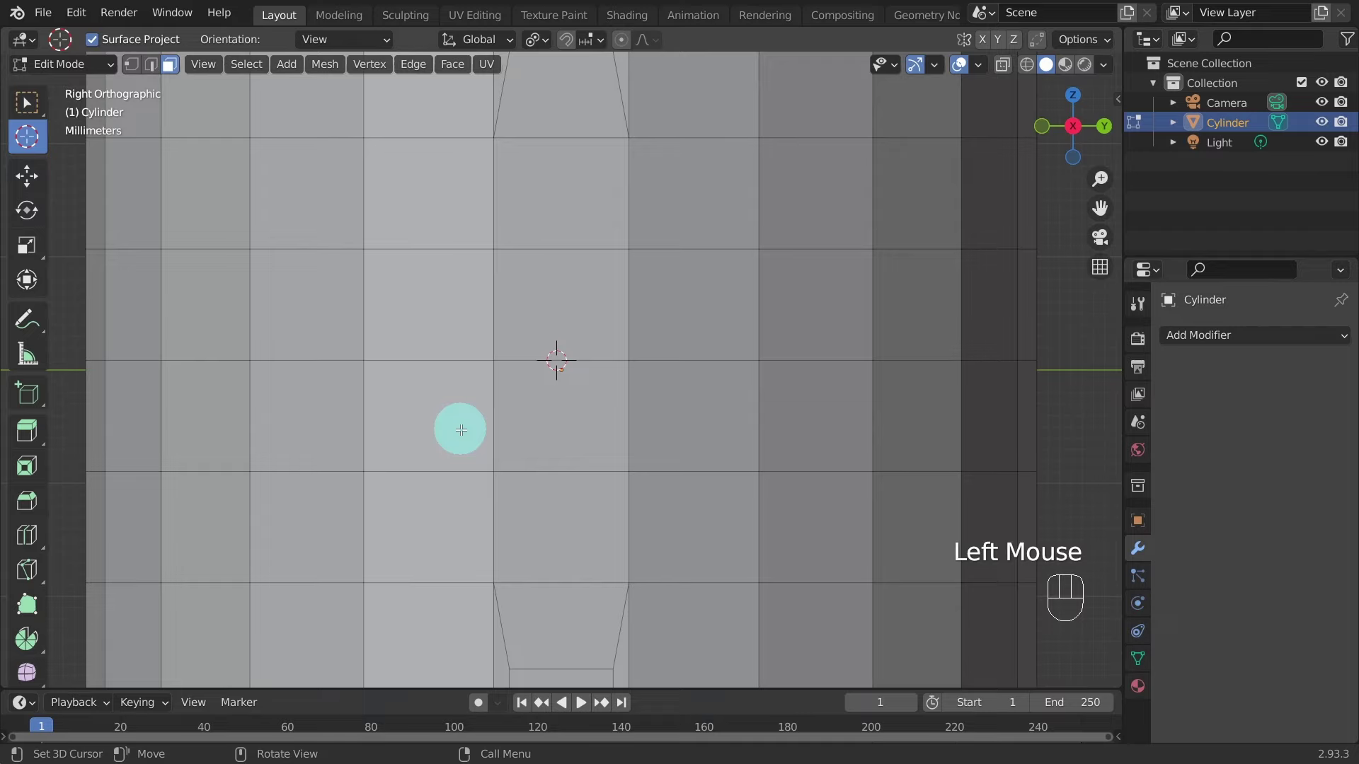
{"action": "scroll", "coordinate": [461, 430], "scroll_direction": "down", "scroll_amount": 3}
{"action": "middle_click_drag", "start_coordinate": [364, 449], "coordinate": [568, 620]}
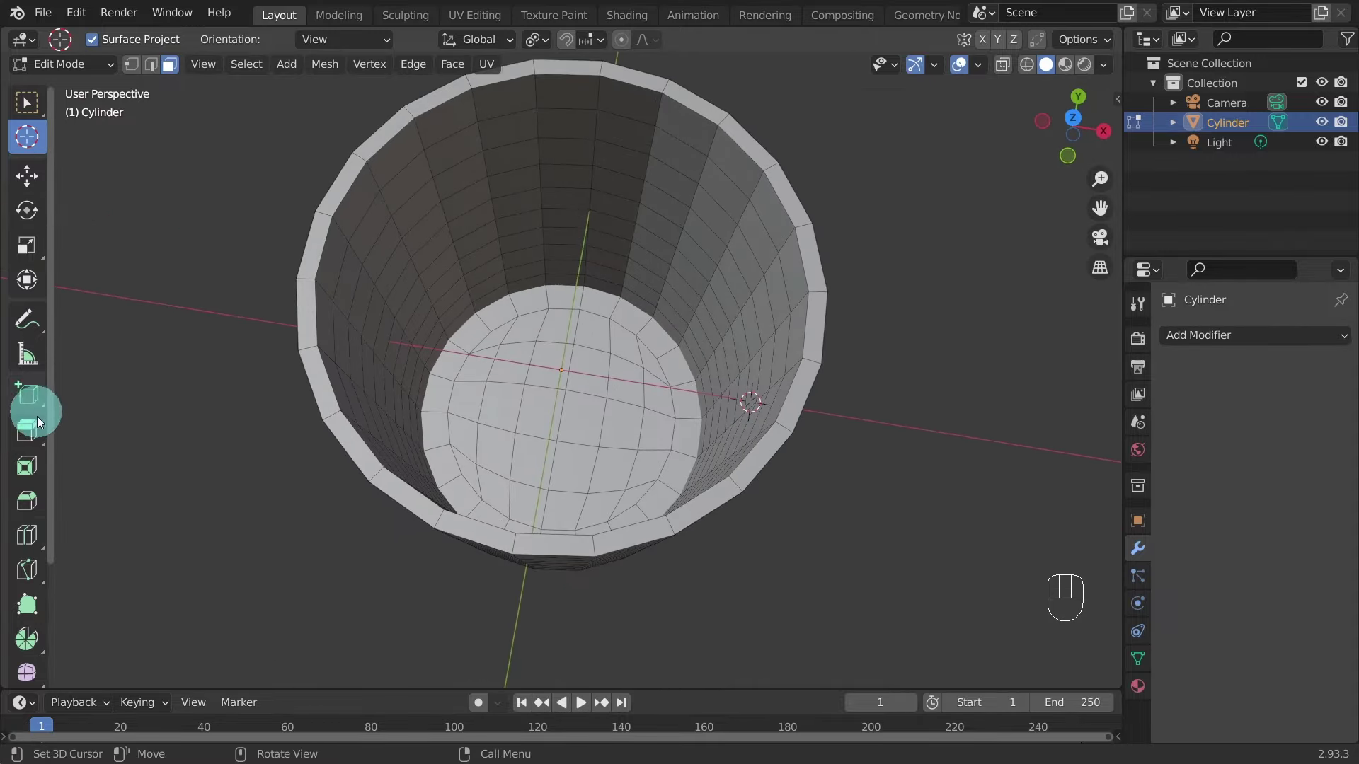
In front view, spin the upper inset faces around the 3D cursor on the Y axis by about -178° in 12 steps.
{"action": "left_click", "coordinate": [26, 640]}
{"action": "middle_click_drag", "start_coordinate": [711, 580], "coordinate": [824, 414]}
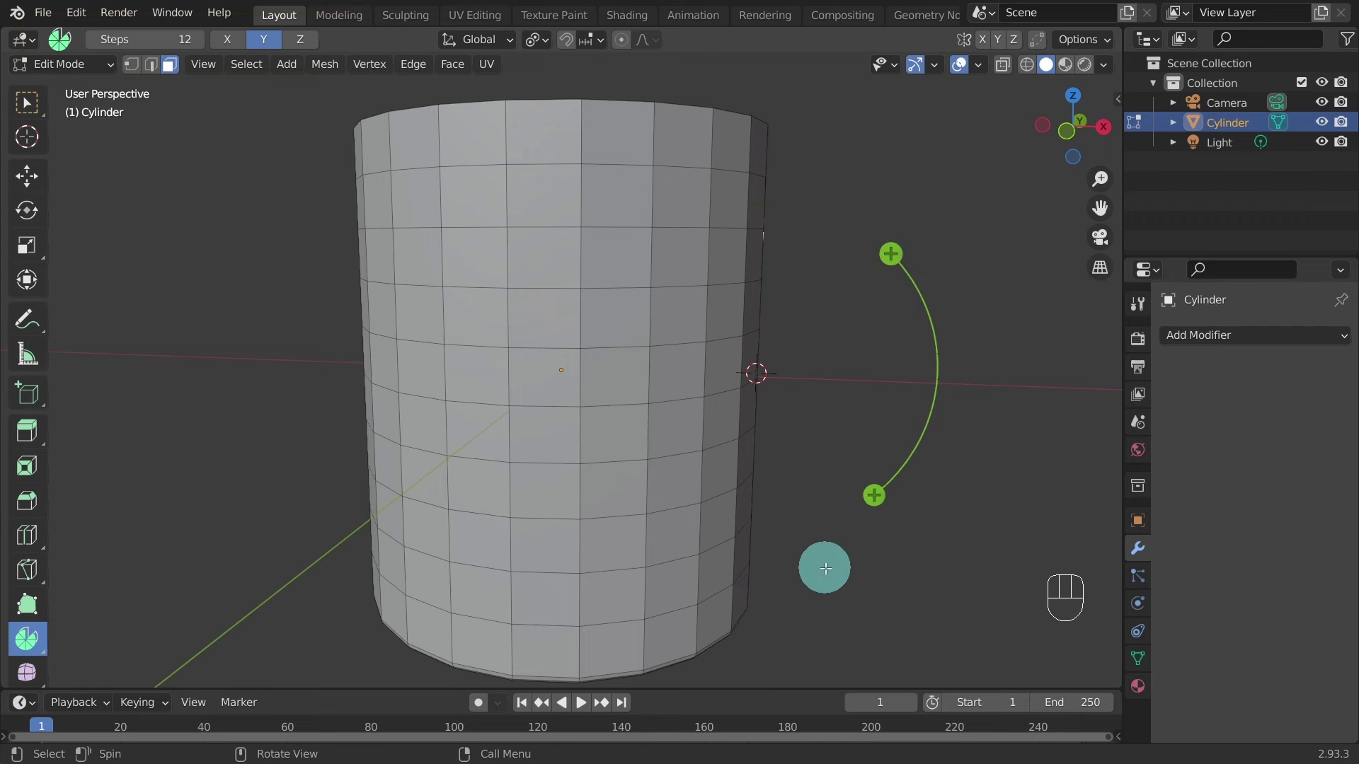
{"action": "key", "text": "KP_3"}
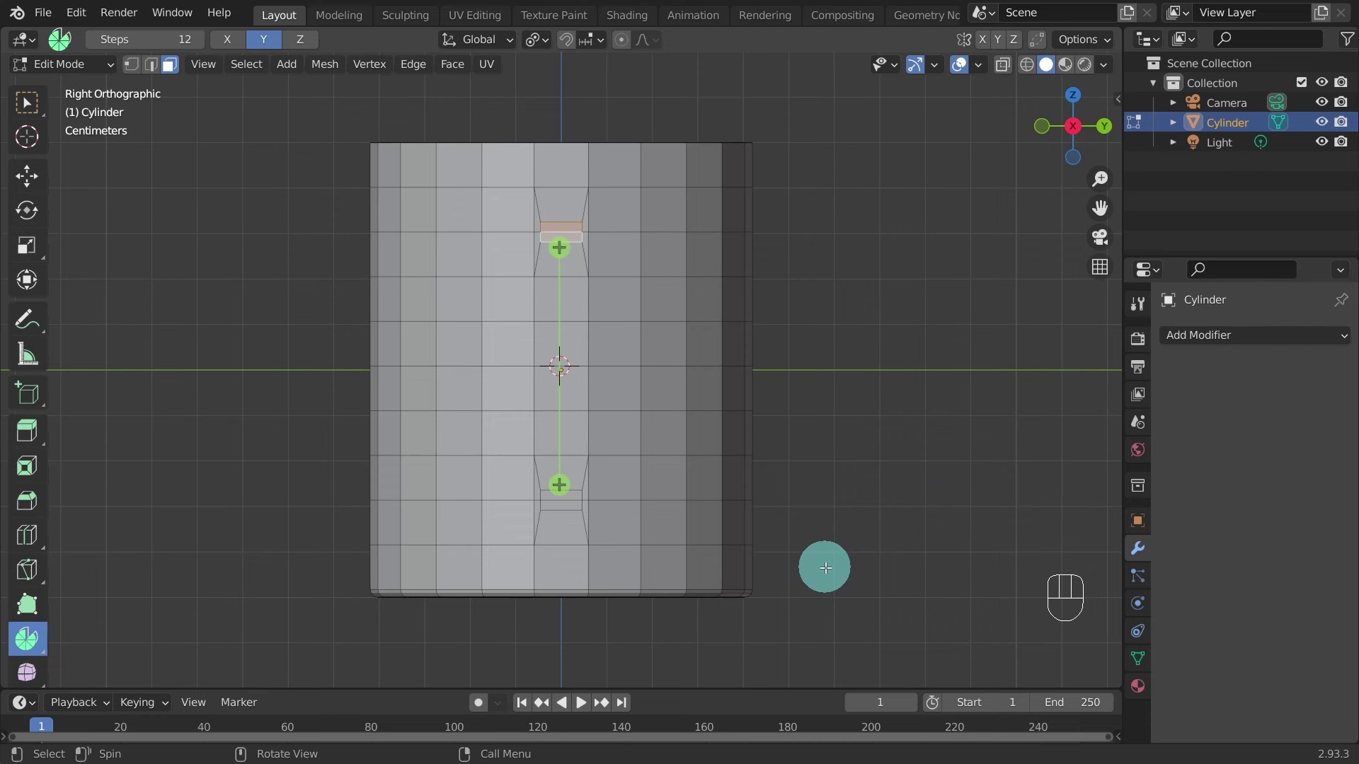
{"action": "key", "text": "KP_1"}
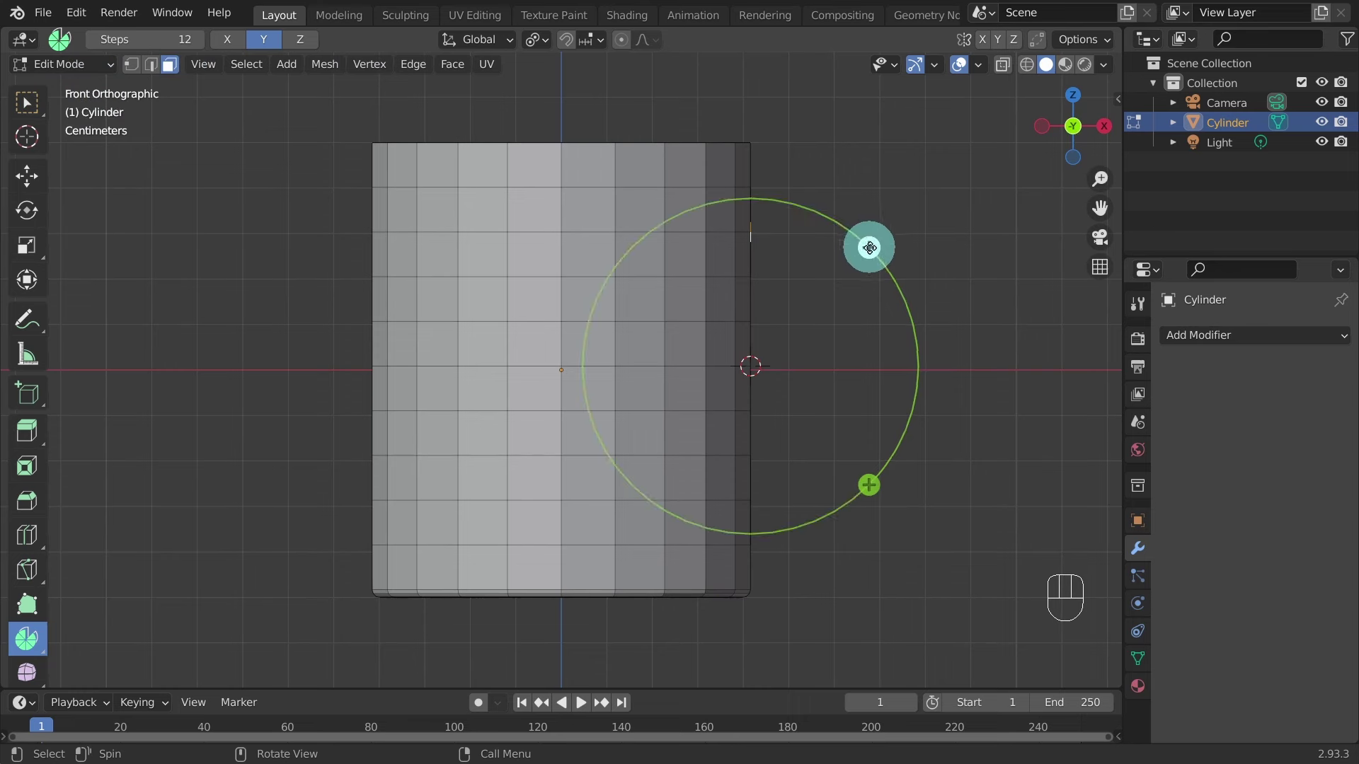
{"action": "left_click_drag", "start_coordinate": [869, 248], "coordinate": [623, 502]}
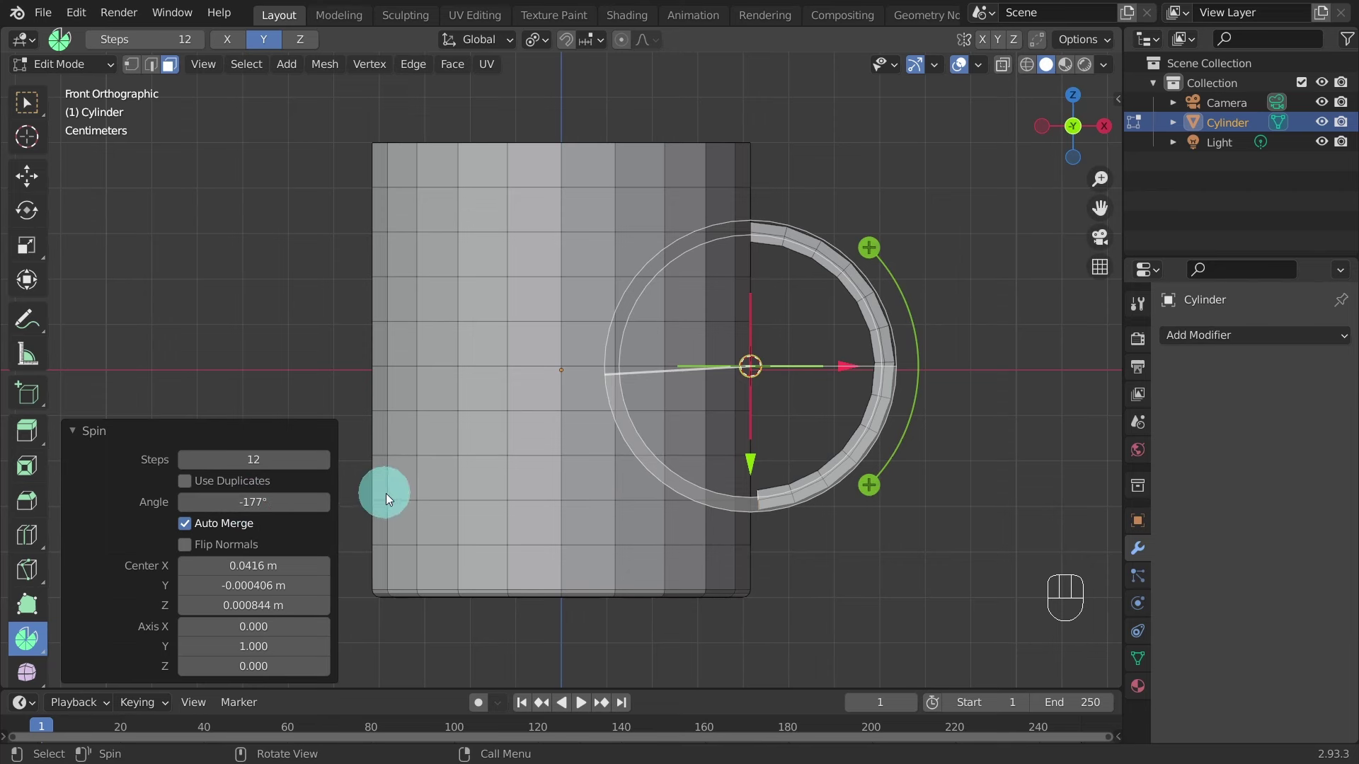
{"action": "key", "text": "ctrl+z"}
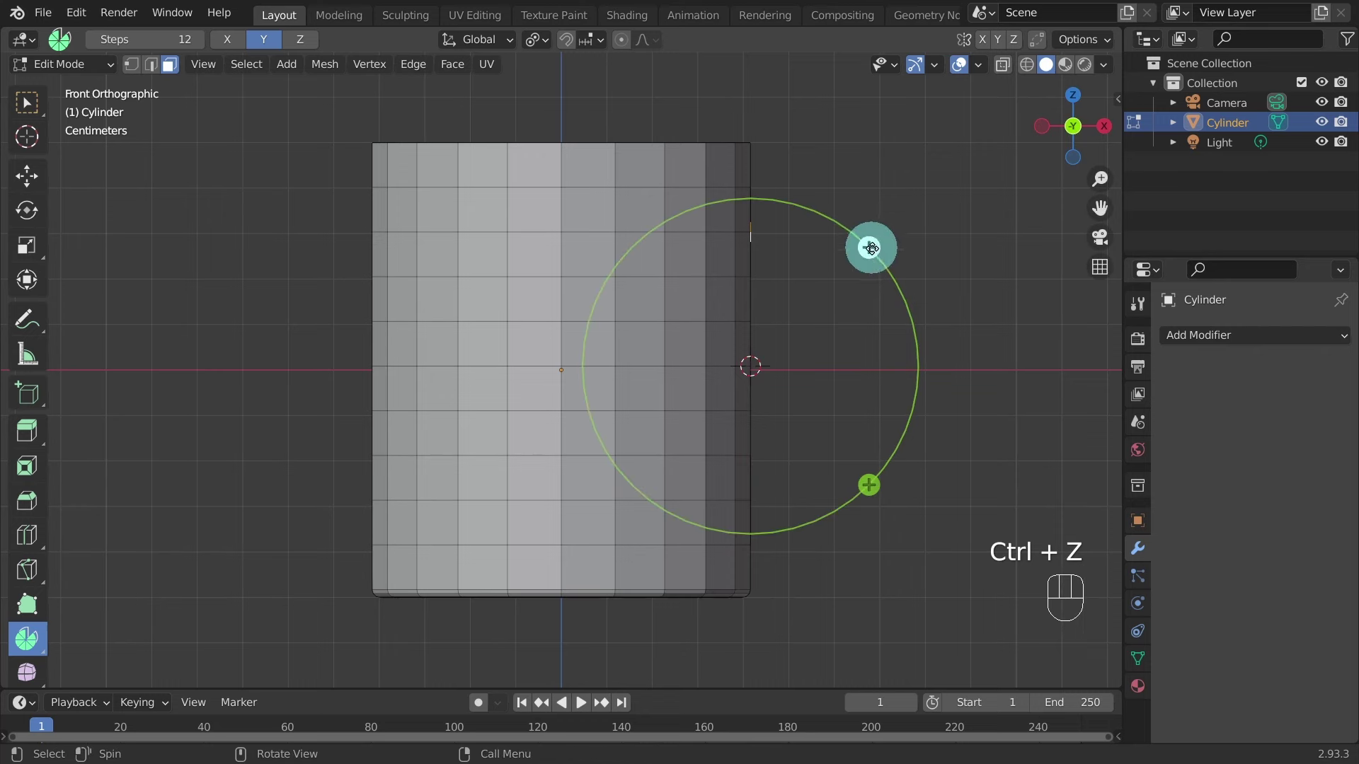
{"action": "left_click_drag", "start_coordinate": [870, 247], "coordinate": [618, 524]}
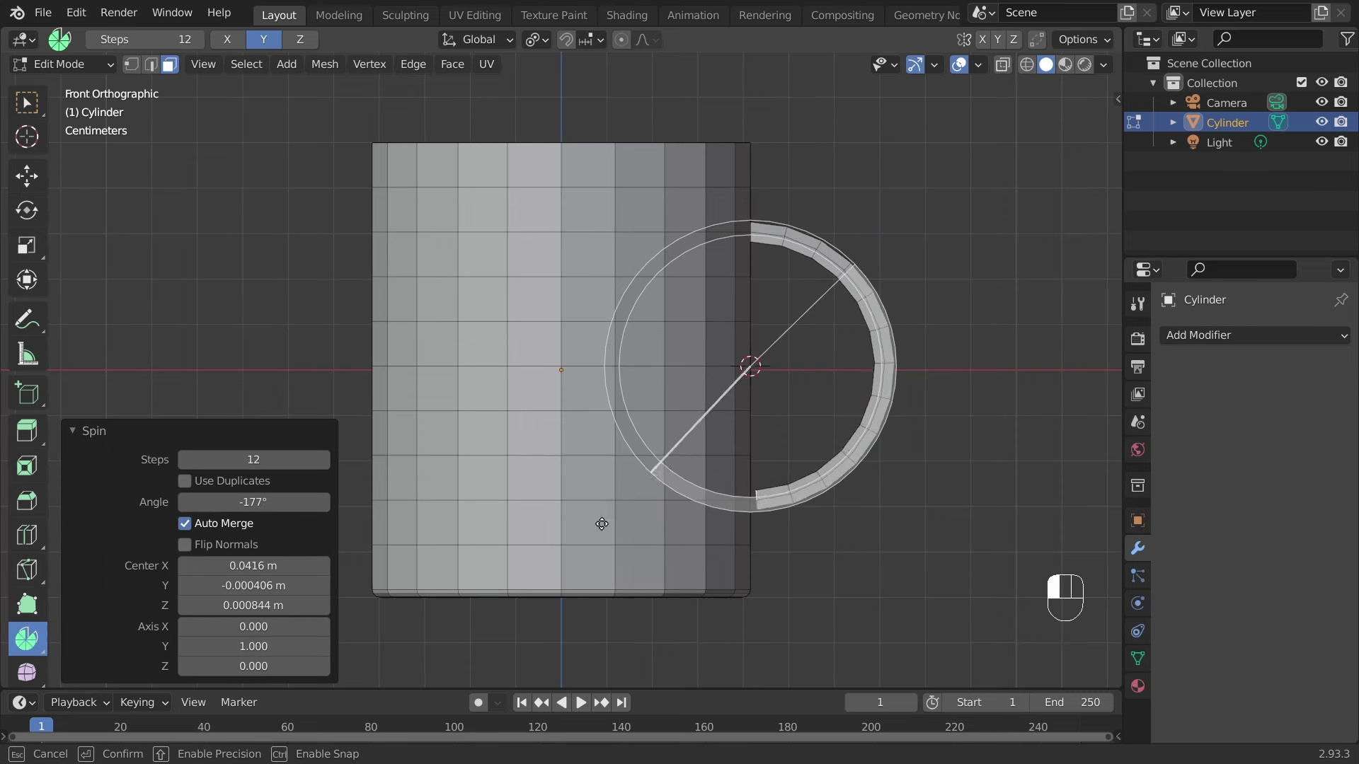
{"action": "left_click_drag", "start_coordinate": [601, 524], "coordinate": [576, 521]}
{"action": "left_click", "coordinate": [248, 493]}
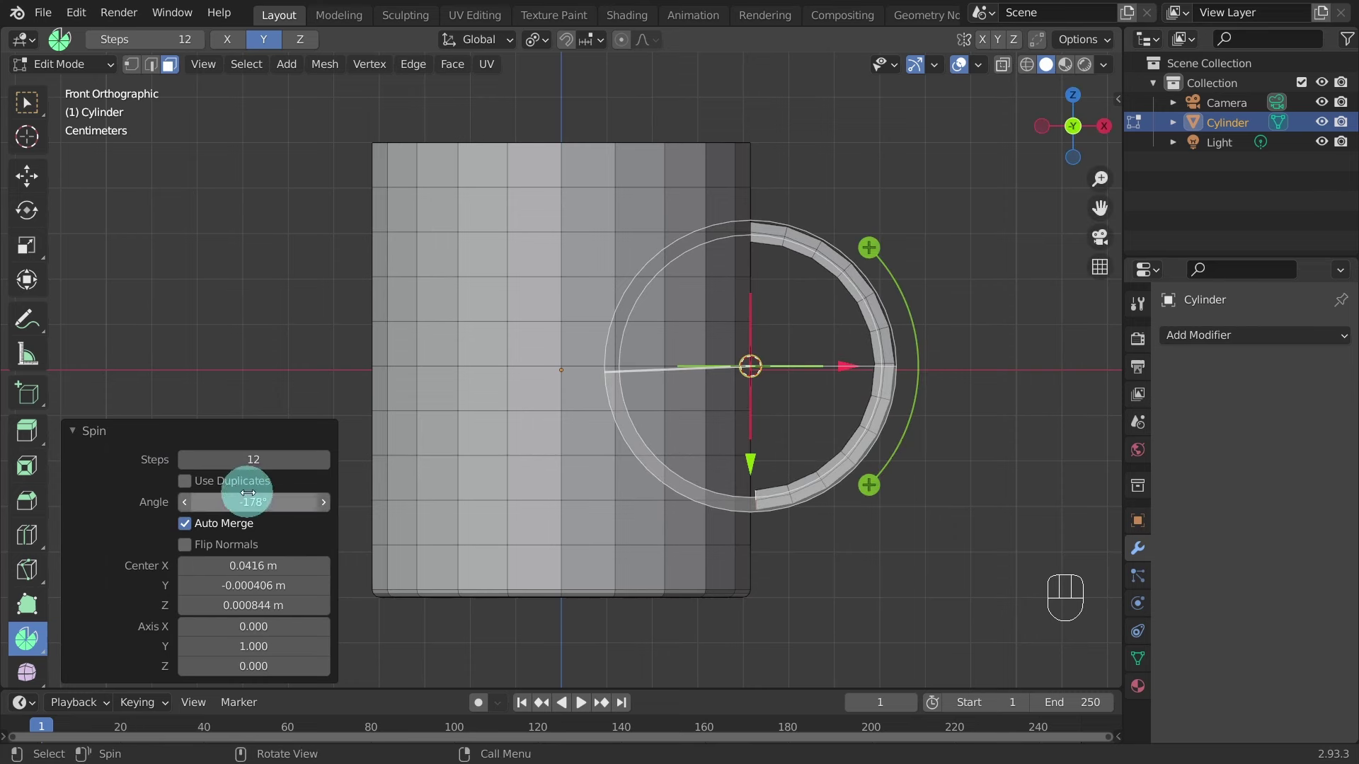
{"action": "left_click", "coordinate": [368, 543]}
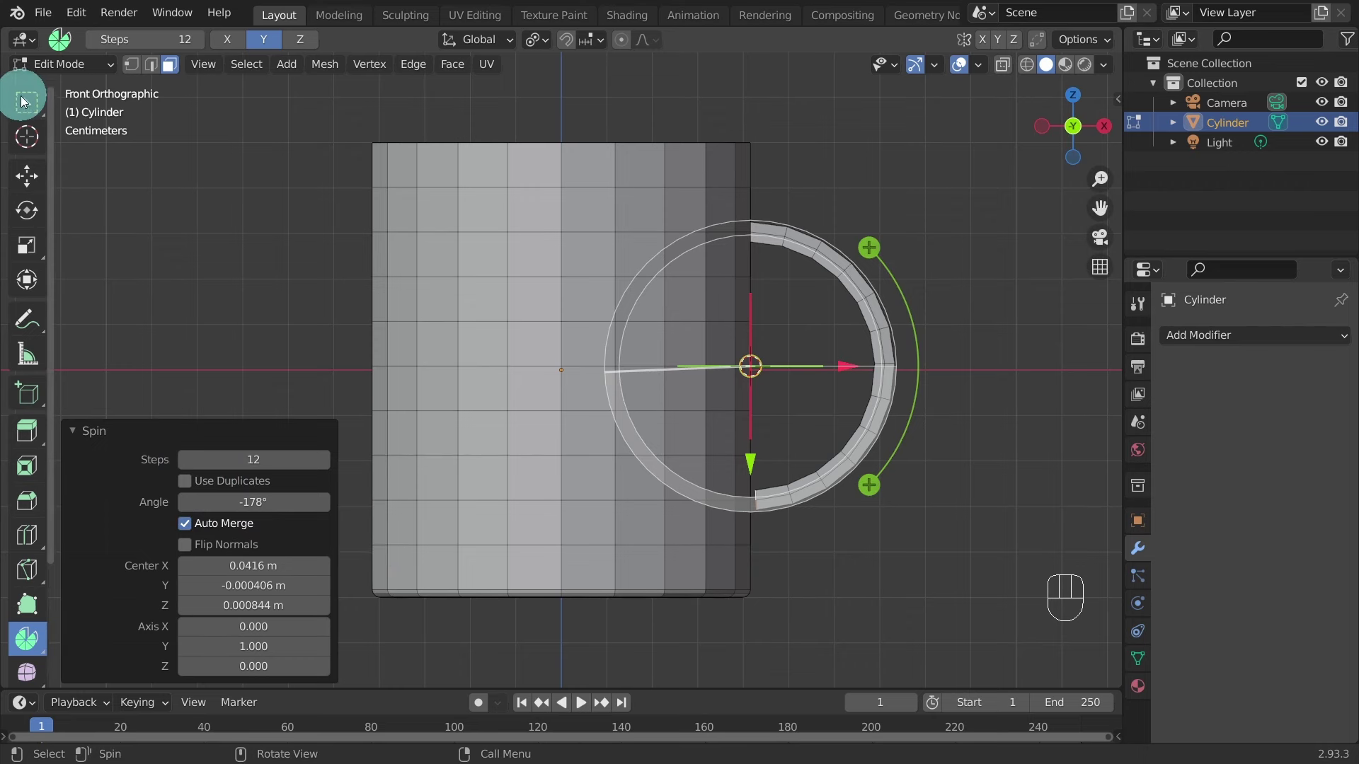
{"action": "left_click", "coordinate": [25, 103]}
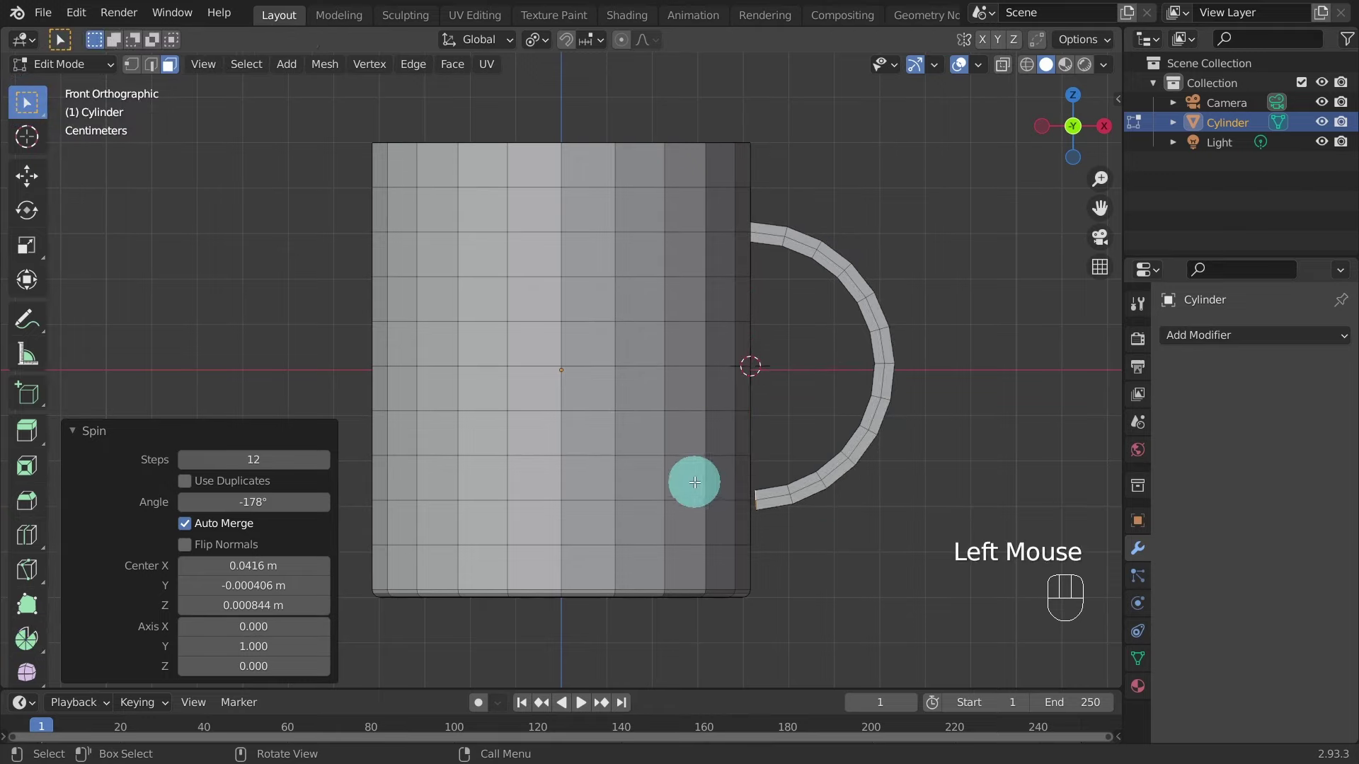
Delete the two end faces at the lower open end of the handle.
{"action": "middle_click_drag", "start_coordinate": [691, 480], "coordinate": [613, 309]}
{"action": "scroll", "coordinate": [721, 403], "scroll_direction": "up", "scroll_amount": 2}
{"action": "scroll", "coordinate": [721, 403], "scroll_direction": "up", "scroll_amount": 1}
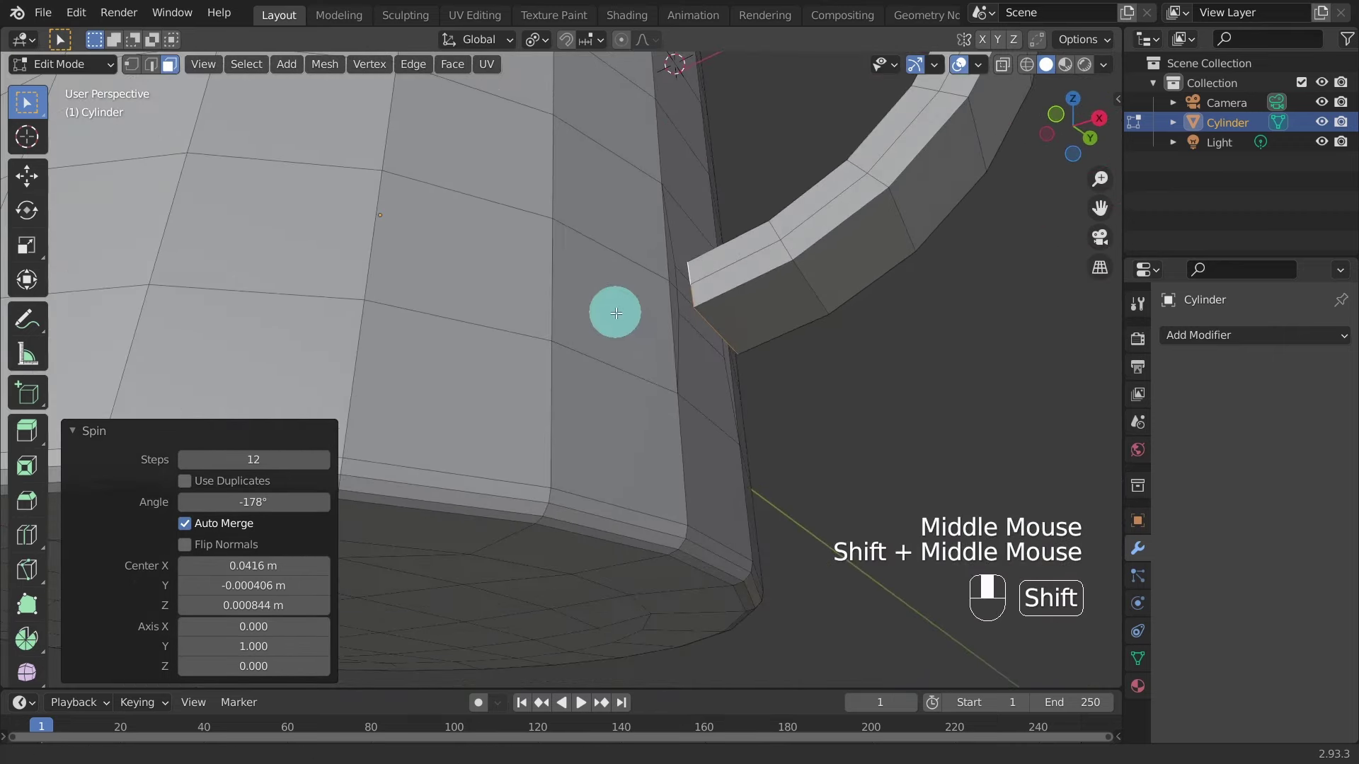
{"action": "middle_click_drag", "start_coordinate": [615, 384], "coordinate": [664, 372]}
{"action": "scroll", "coordinate": [663, 372], "scroll_direction": "up", "scroll_amount": 1}
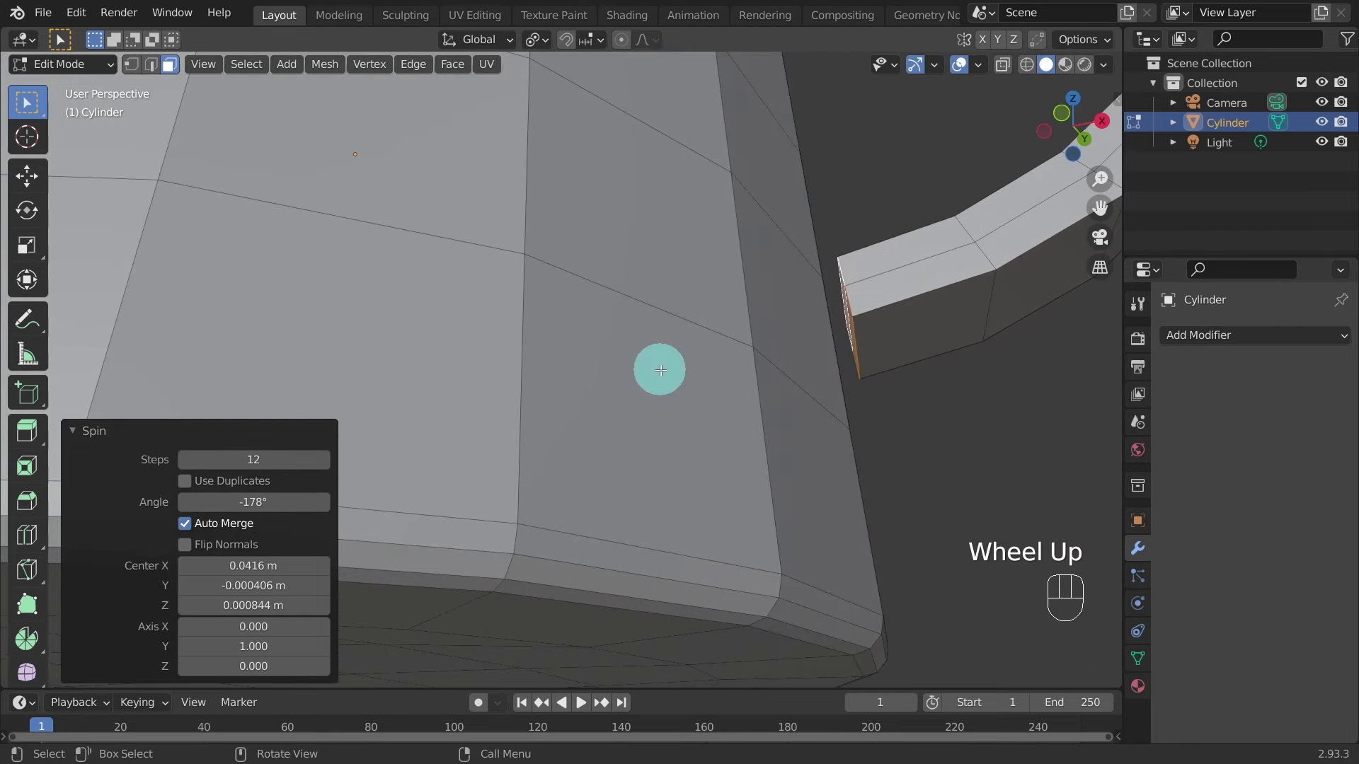
{"action": "scroll", "coordinate": [658, 370], "scroll_direction": "up", "scroll_amount": 1}
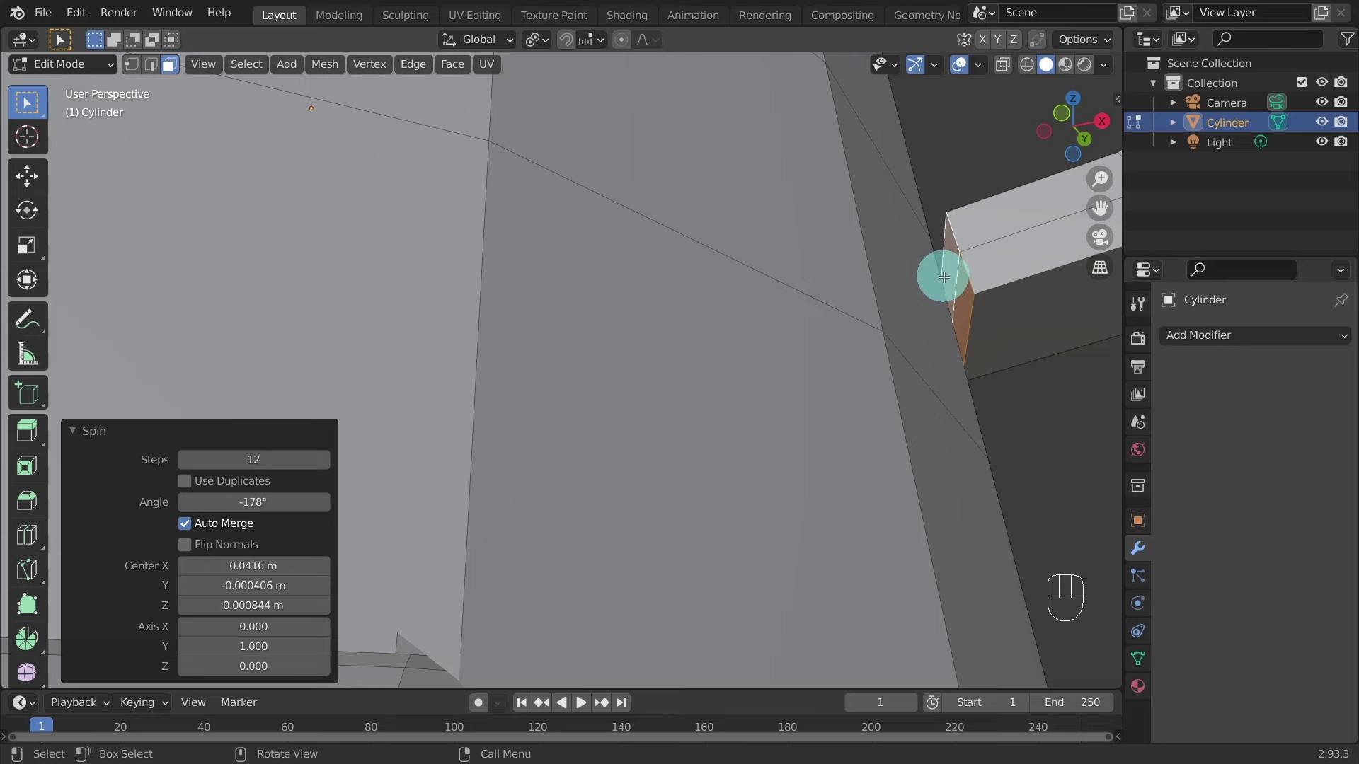
{"action": "key", "text": "x"}
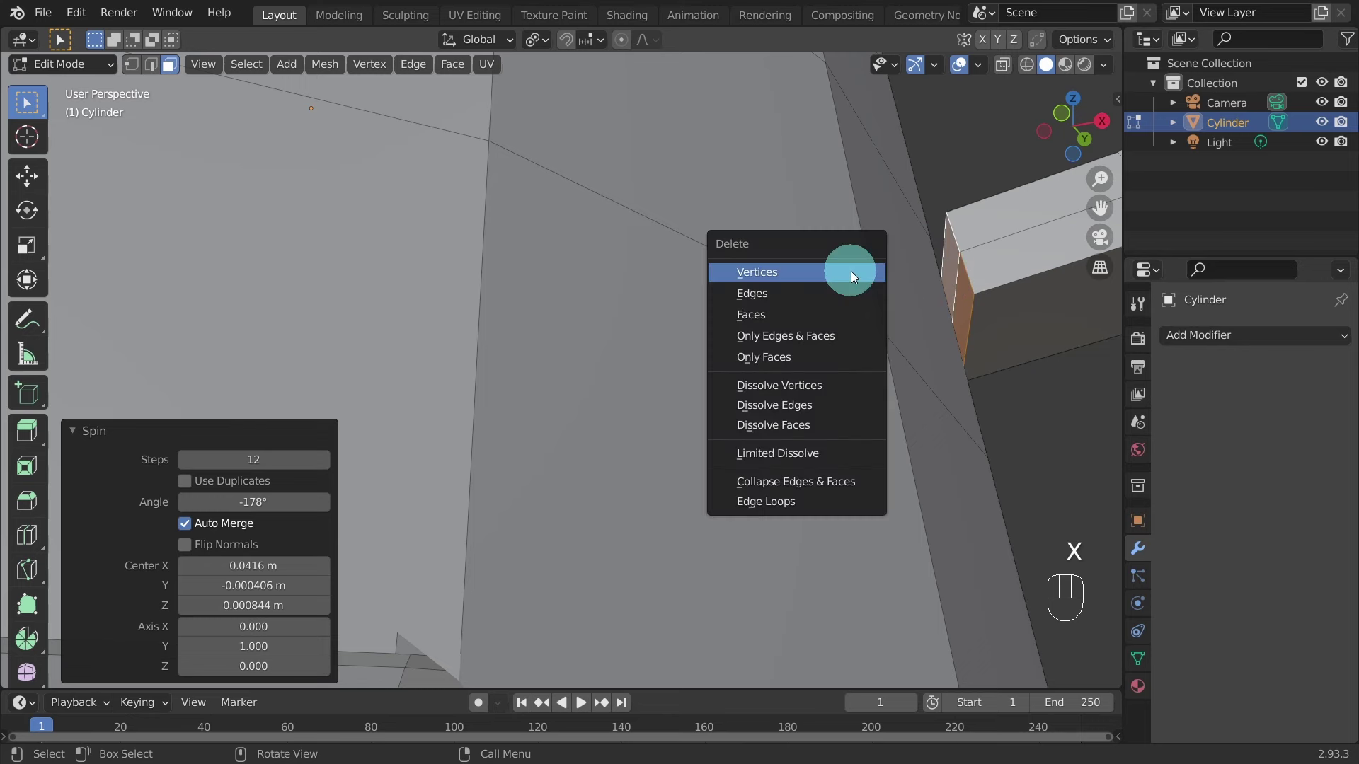
{"action": "left_click", "coordinate": [744, 316]}
Delete the two lower inset faces on the cylinder wall opposite the handle's end.
{"action": "middle_click_drag", "start_coordinate": [755, 322], "coordinate": [743, 355]}
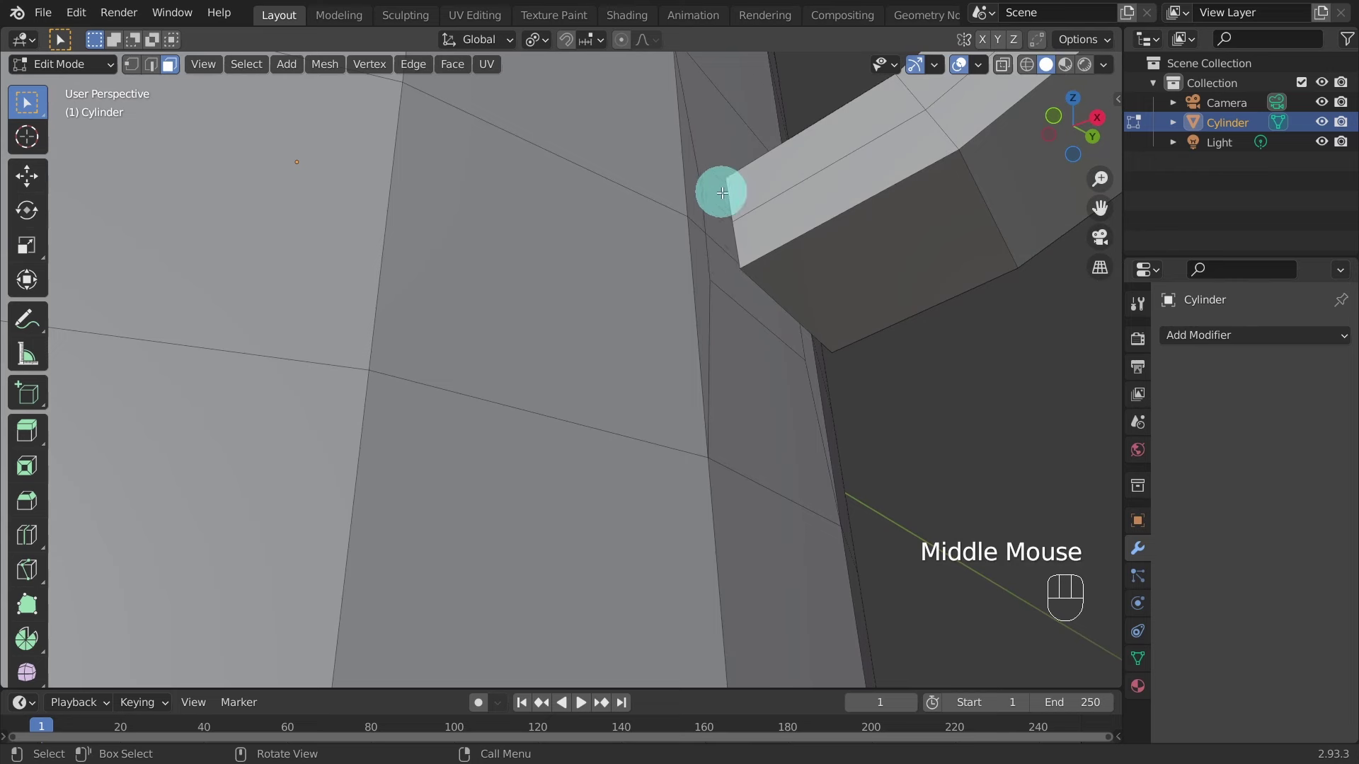
{"action": "left_click", "coordinate": [732, 284]}
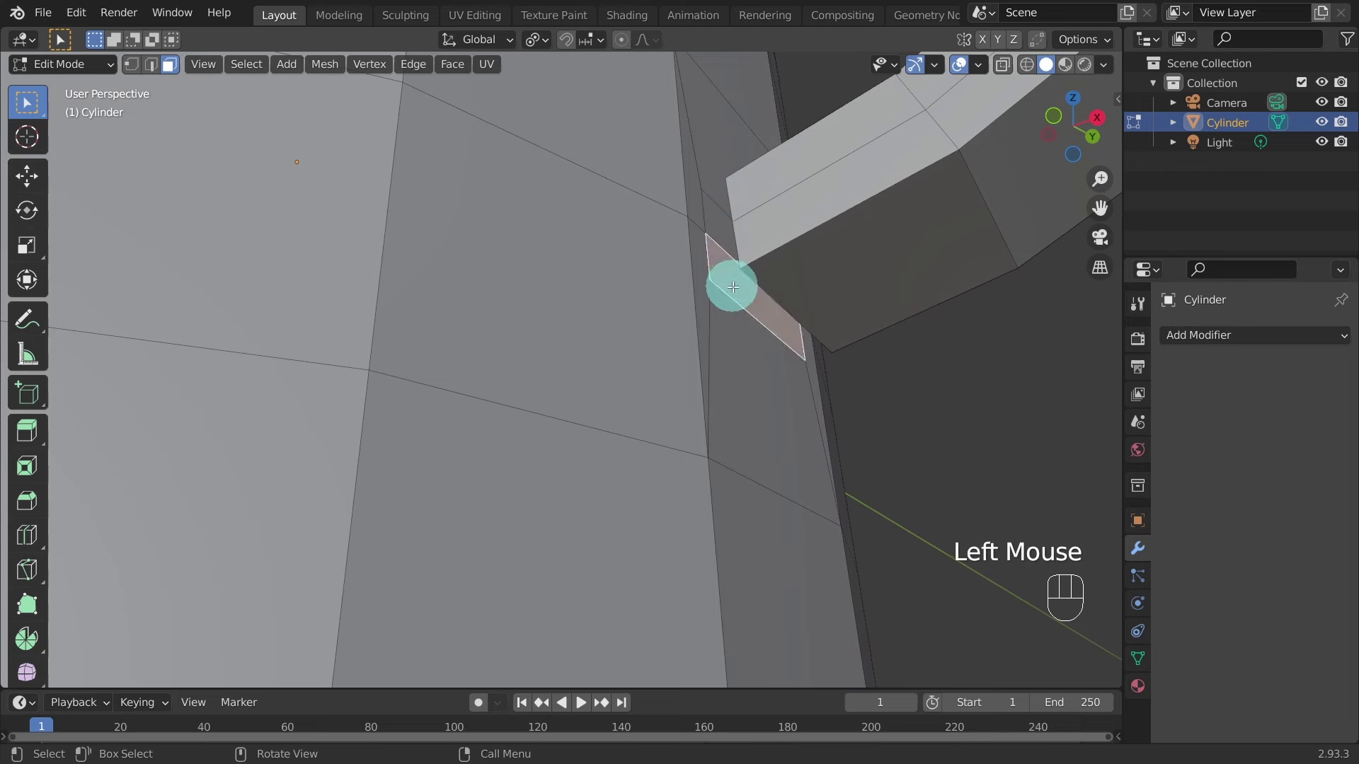
{"action": "left_click", "coordinate": [716, 223], "text": "shift"}
{"action": "key", "text": "x"}
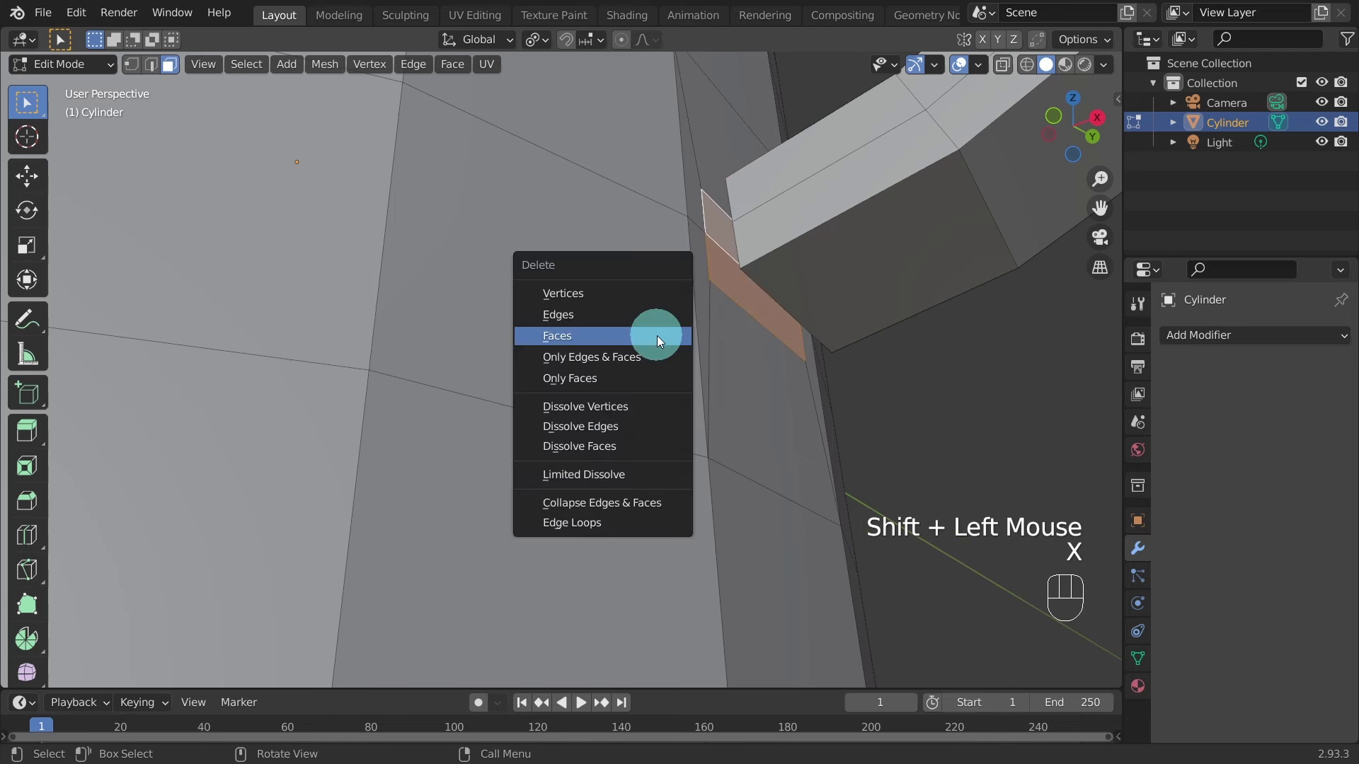
{"action": "left_click", "coordinate": [613, 334]}
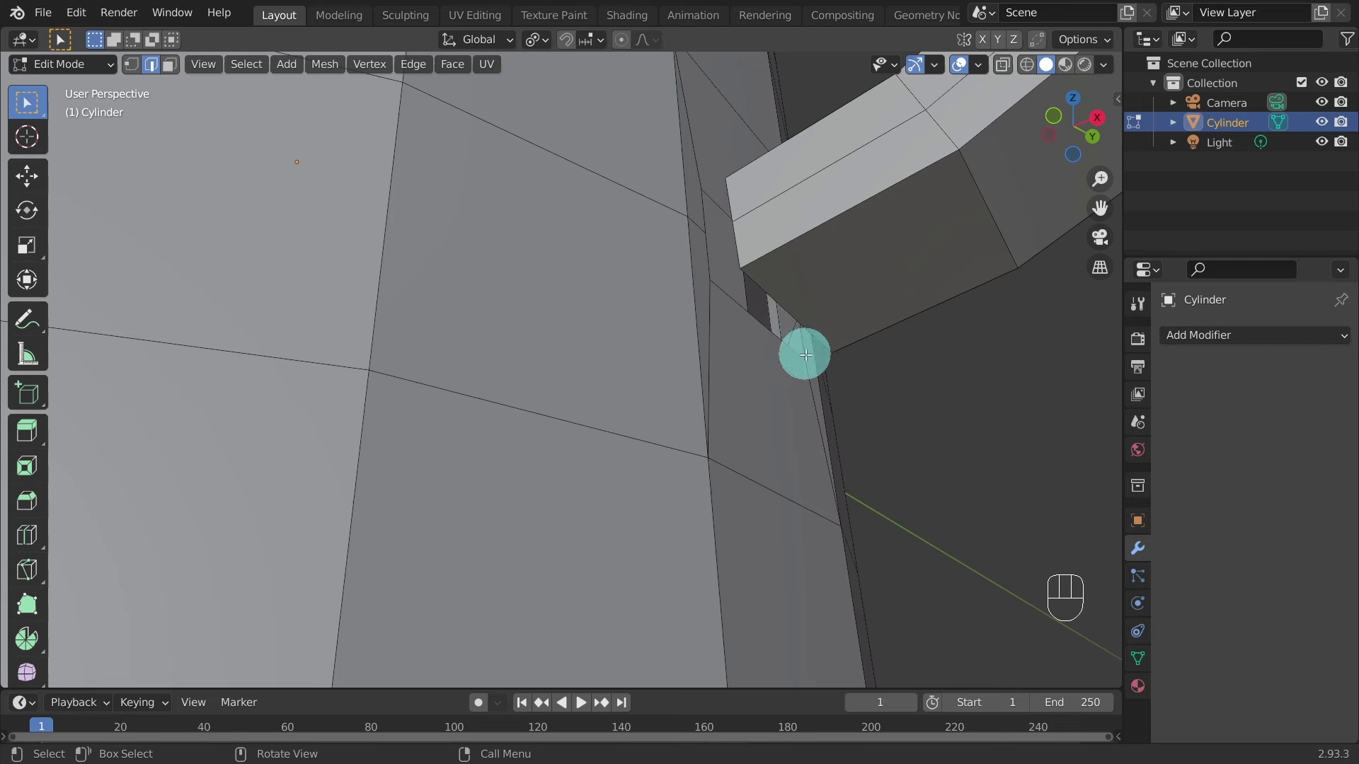
Select the wall opening's edge loop and the handle end's edge loop in edge mode and connect them with Bridge Edge Loops.
{"action": "left_click", "coordinate": [734, 304], "text": "alt"}
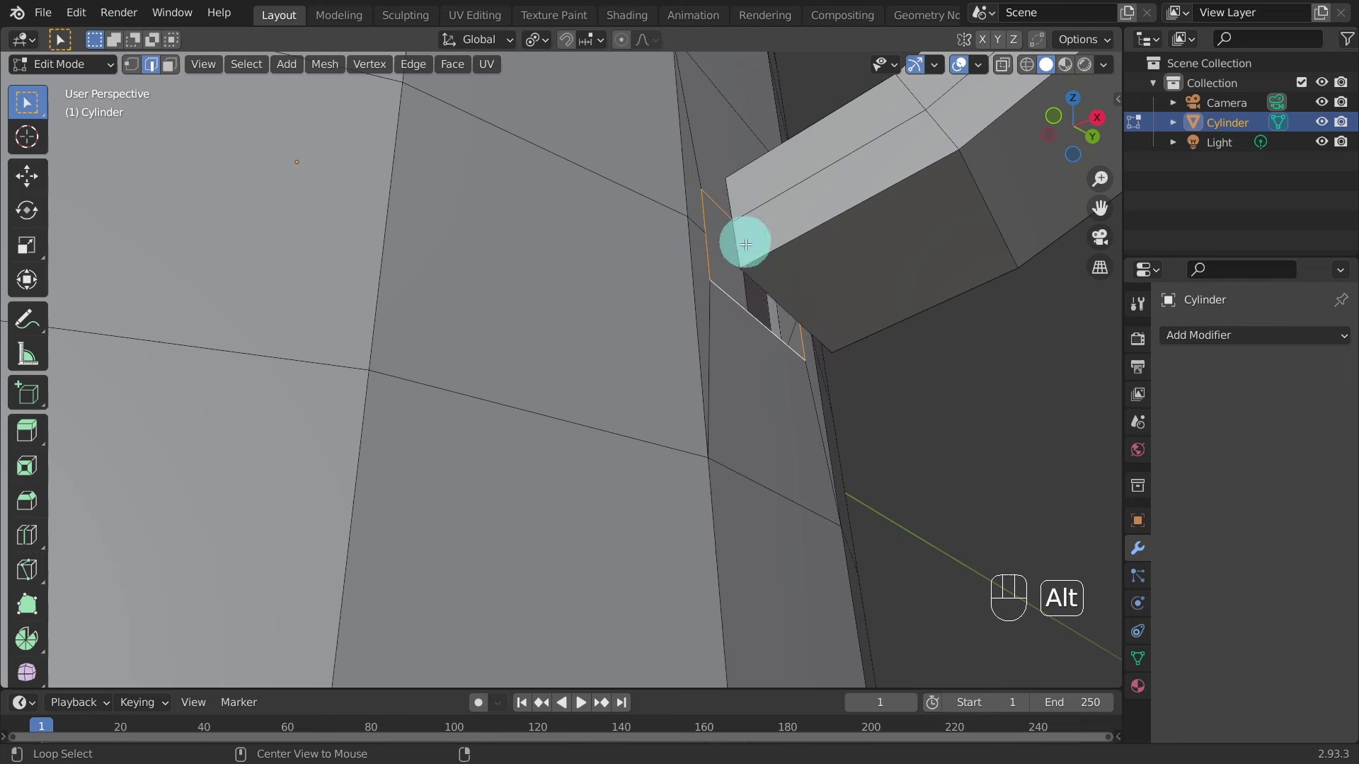
{"action": "left_click", "coordinate": [737, 240], "text": "alt+shift"}
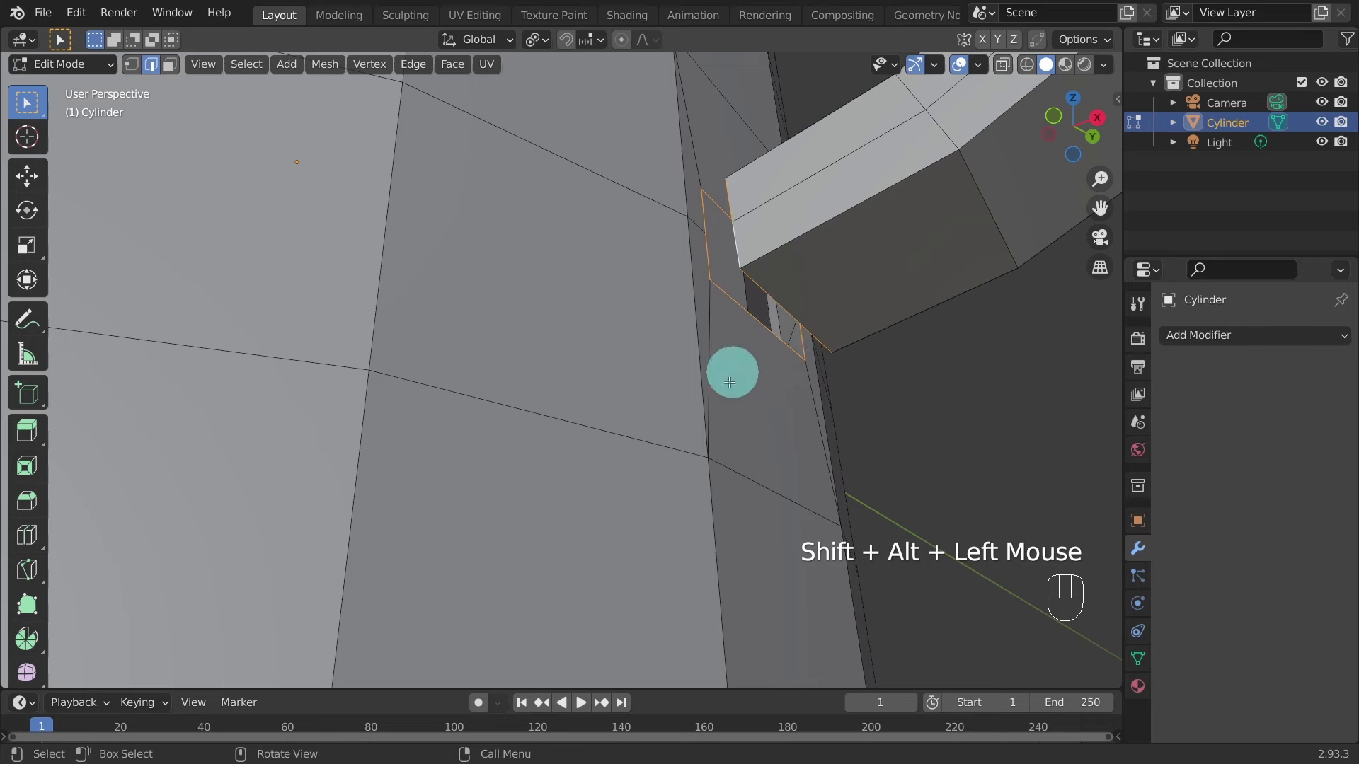
{"action": "scroll", "coordinate": [713, 387], "scroll_direction": "up", "scroll_amount": 2}
{"action": "middle_click_drag", "start_coordinate": [758, 361], "coordinate": [764, 375]}
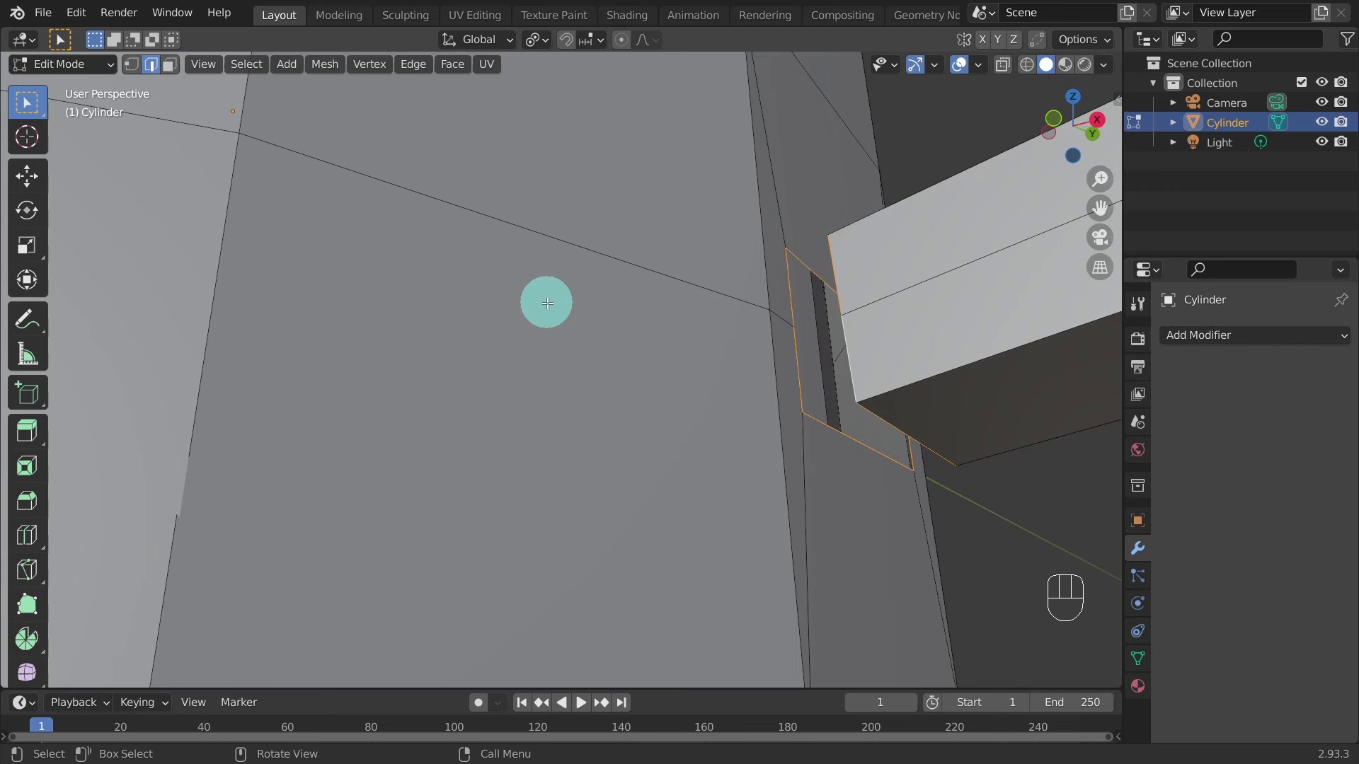
{"action": "key", "text": "ctrl+e"}
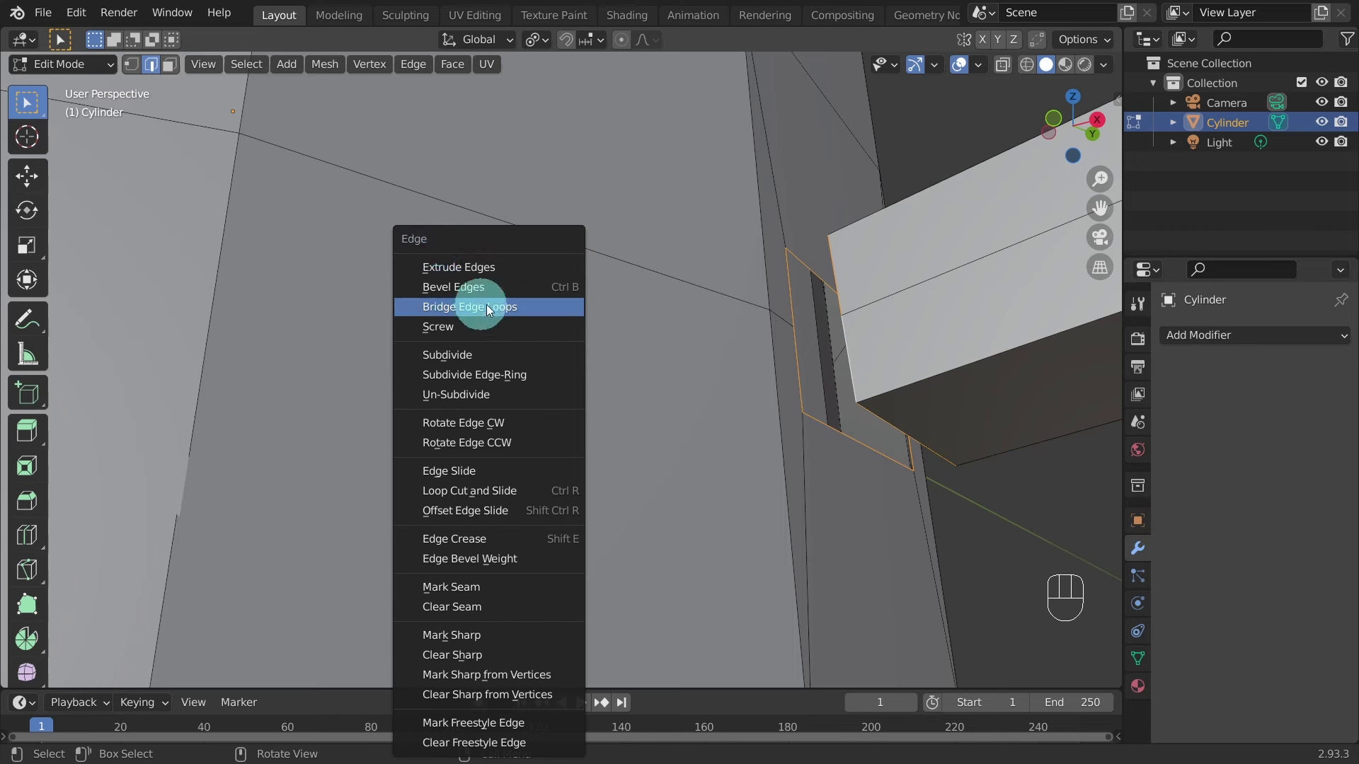
{"action": "left_click", "coordinate": [536, 308]}
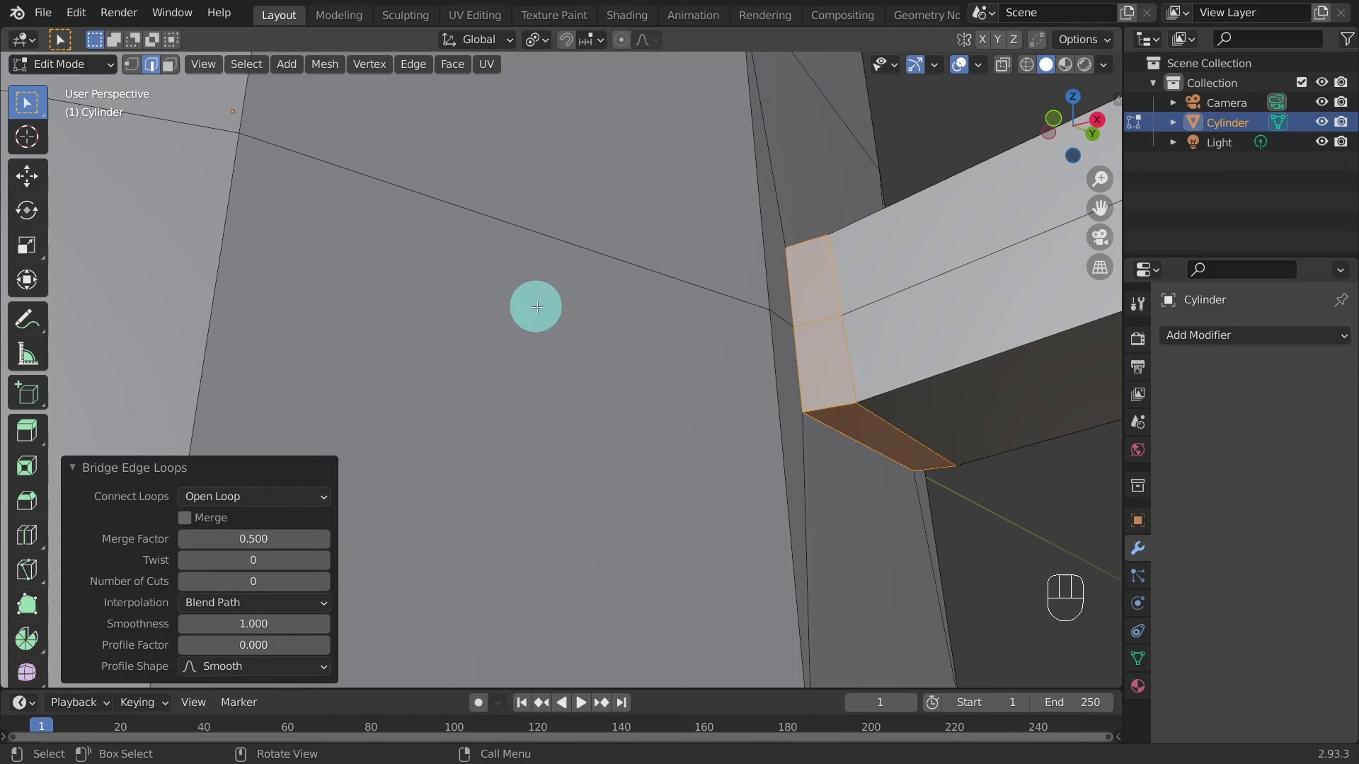
Select the edge loop around the handle's lower end, one segment out from the cylinder wall.
{"action": "left_click", "coordinate": [849, 360]}
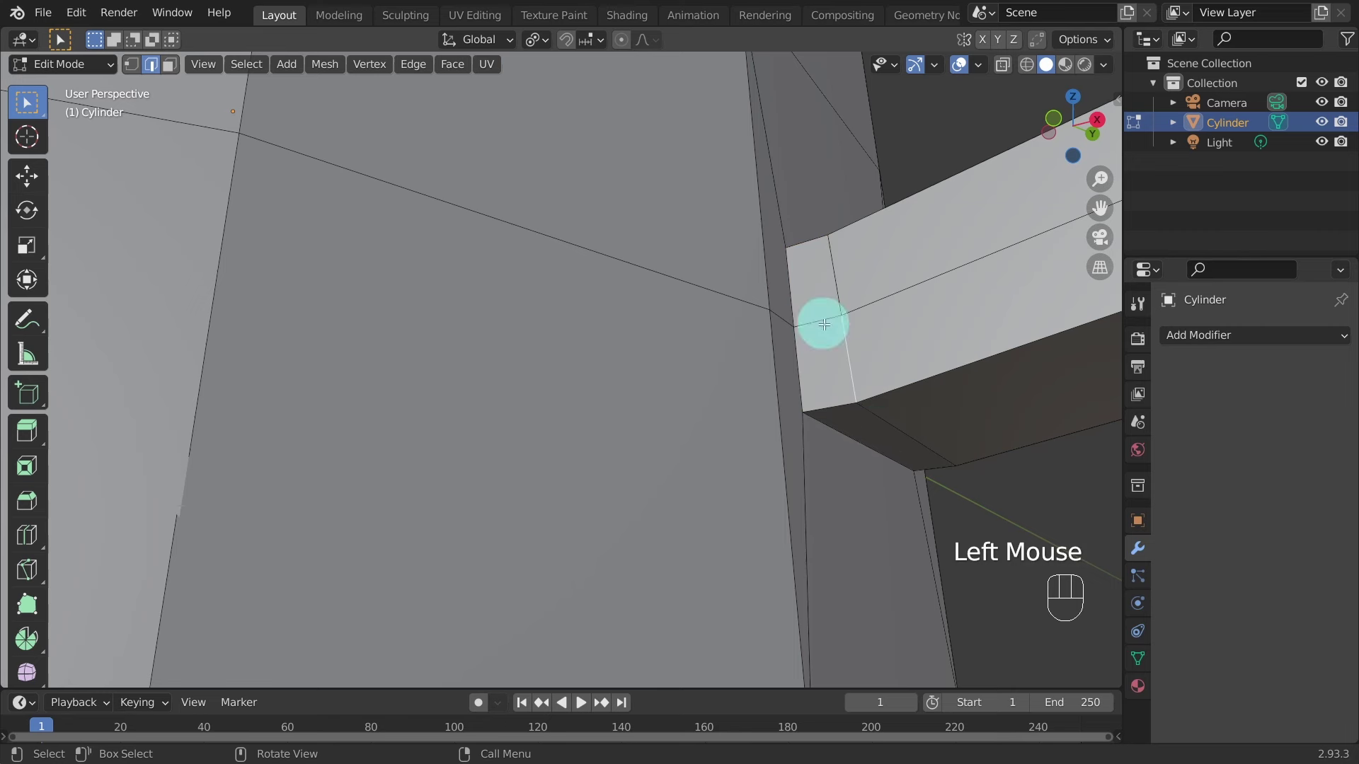
{"action": "left_click", "coordinate": [847, 354], "text": "alt"}
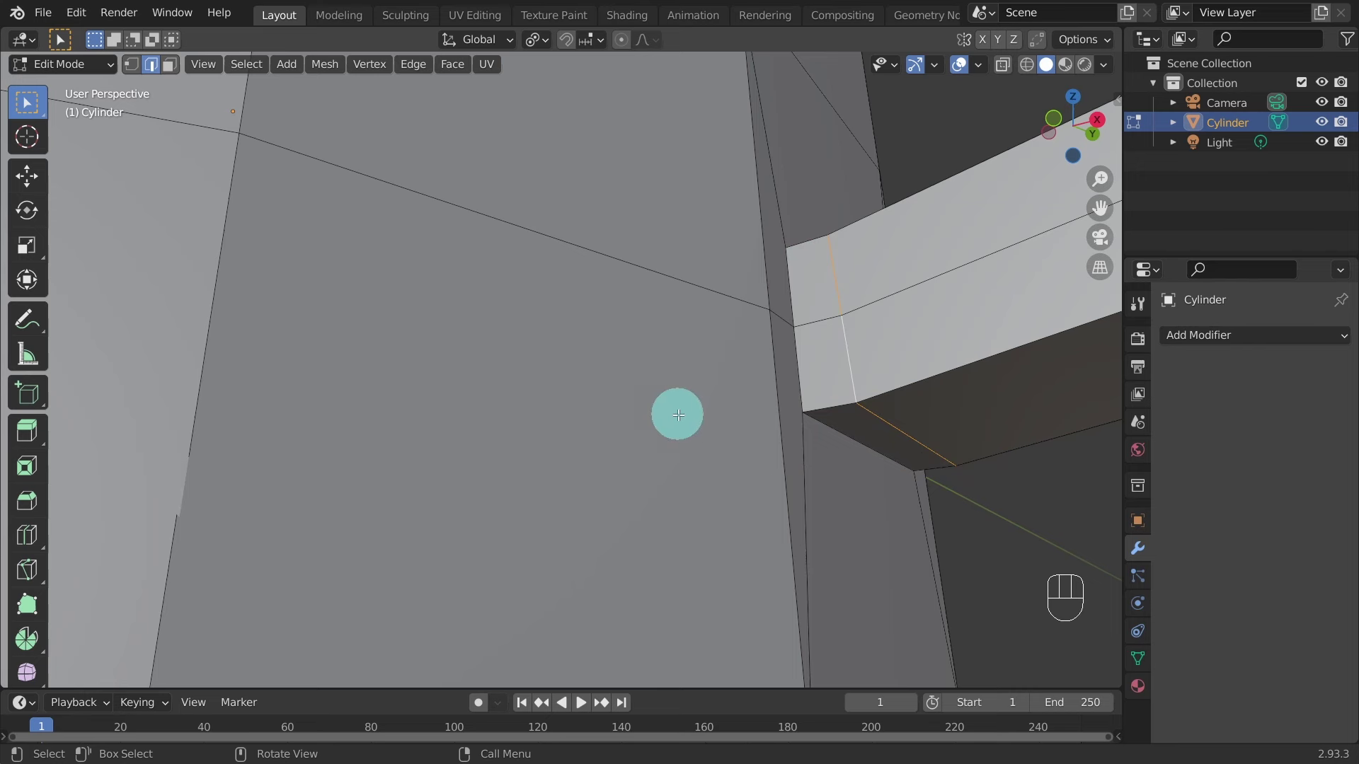
Try deleting the selected loop with the Edges option, and undo the deletion.
{"action": "key", "text": "x"}
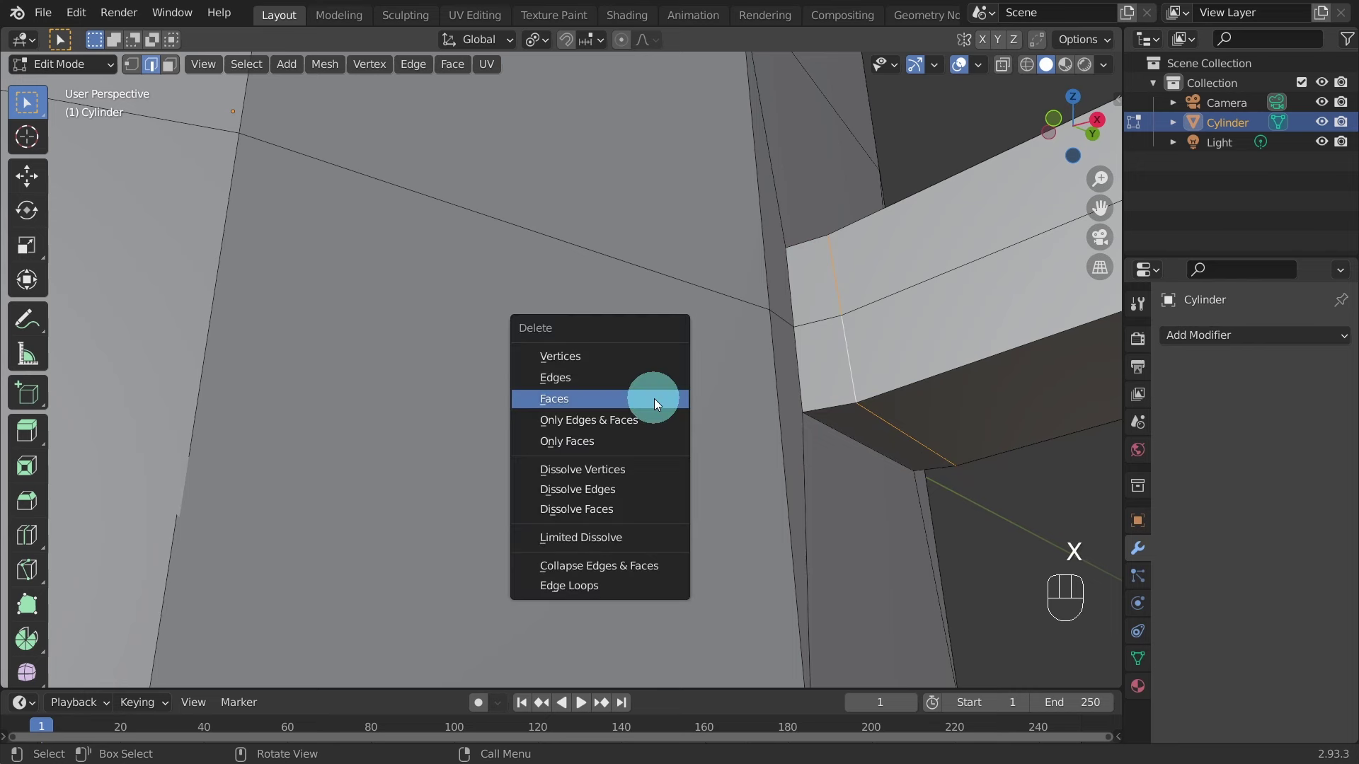
{"action": "left_click", "coordinate": [551, 379]}
{"action": "scroll", "coordinate": [755, 355], "scroll_direction": "down", "scroll_amount": 2}
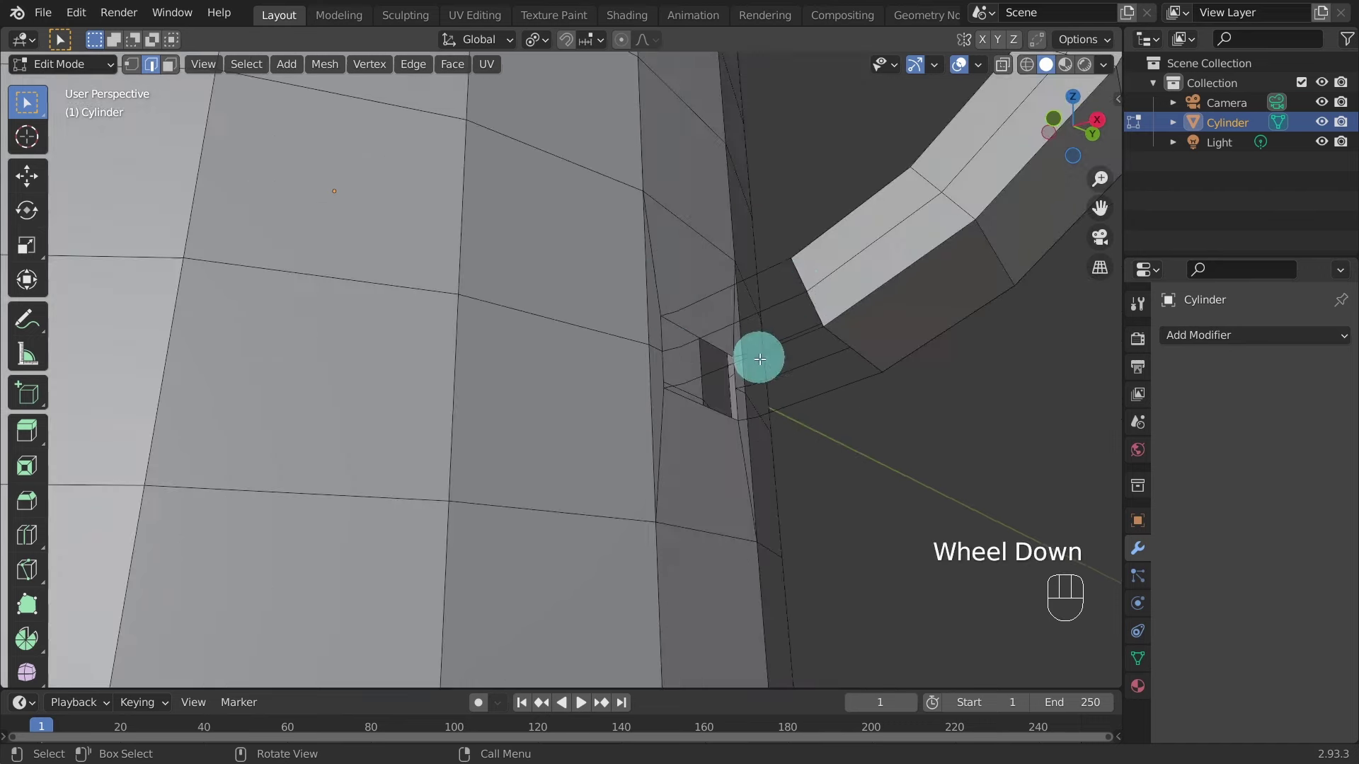
{"action": "scroll", "coordinate": [785, 312], "scroll_direction": "up", "scroll_amount": 1}
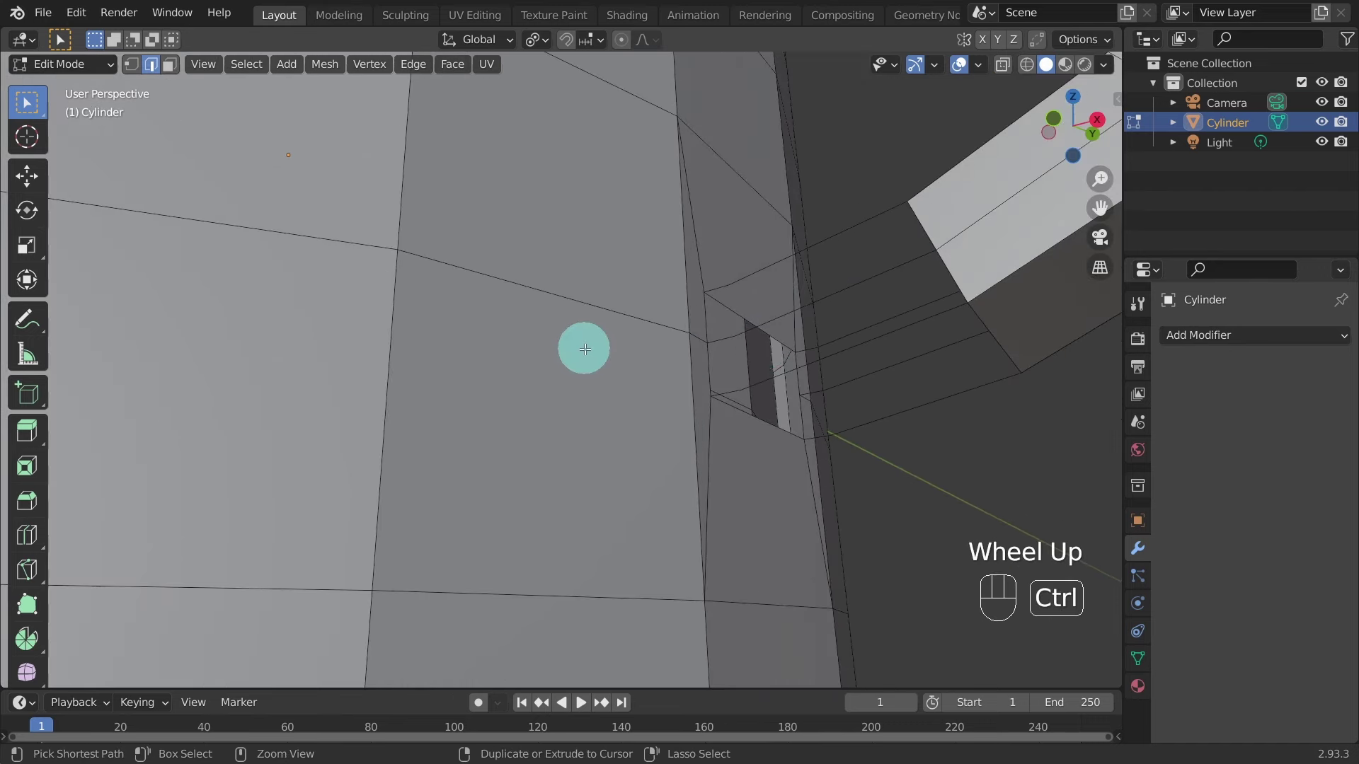
{"action": "key", "text": "ctrl+z"}
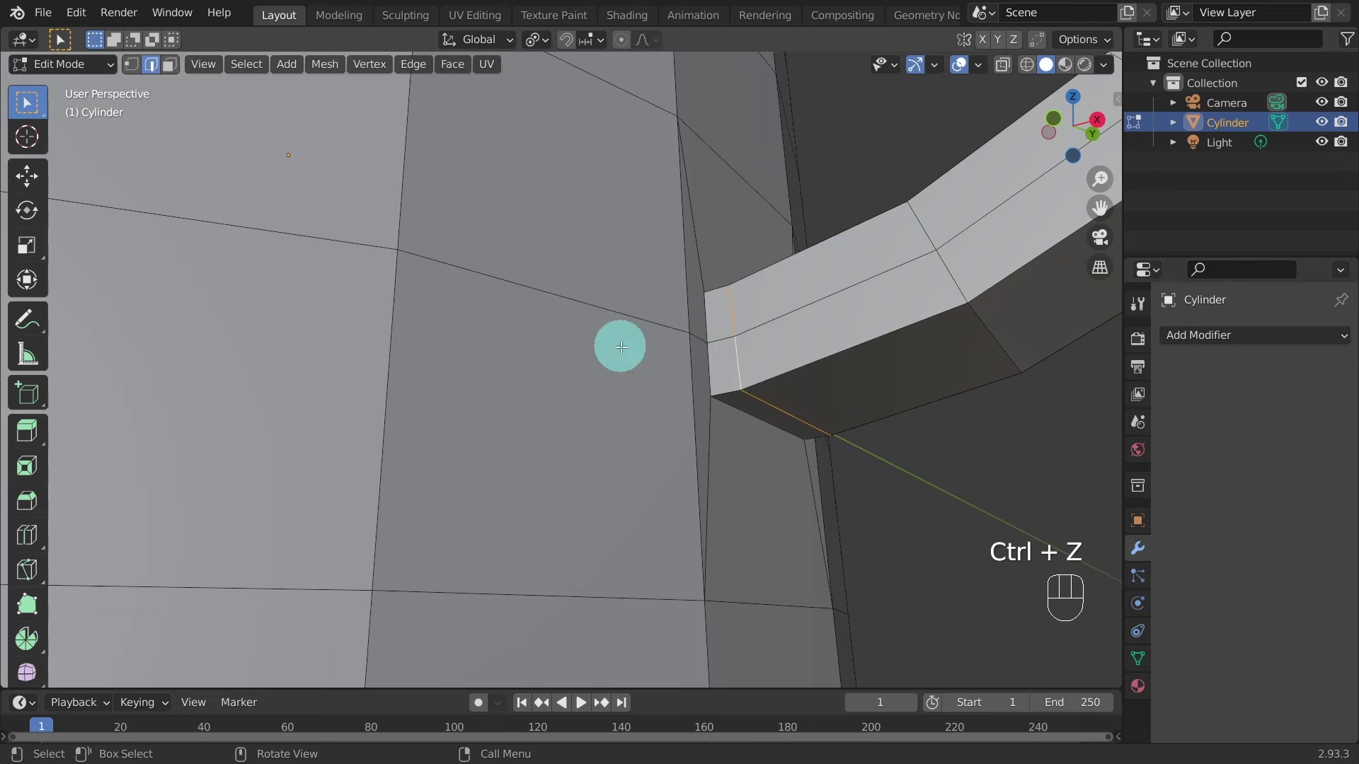
Dissolve the selected edge loop near the handle's lower joint, merging its faces into the neighbouring segment.
{"action": "key", "text": "x"}
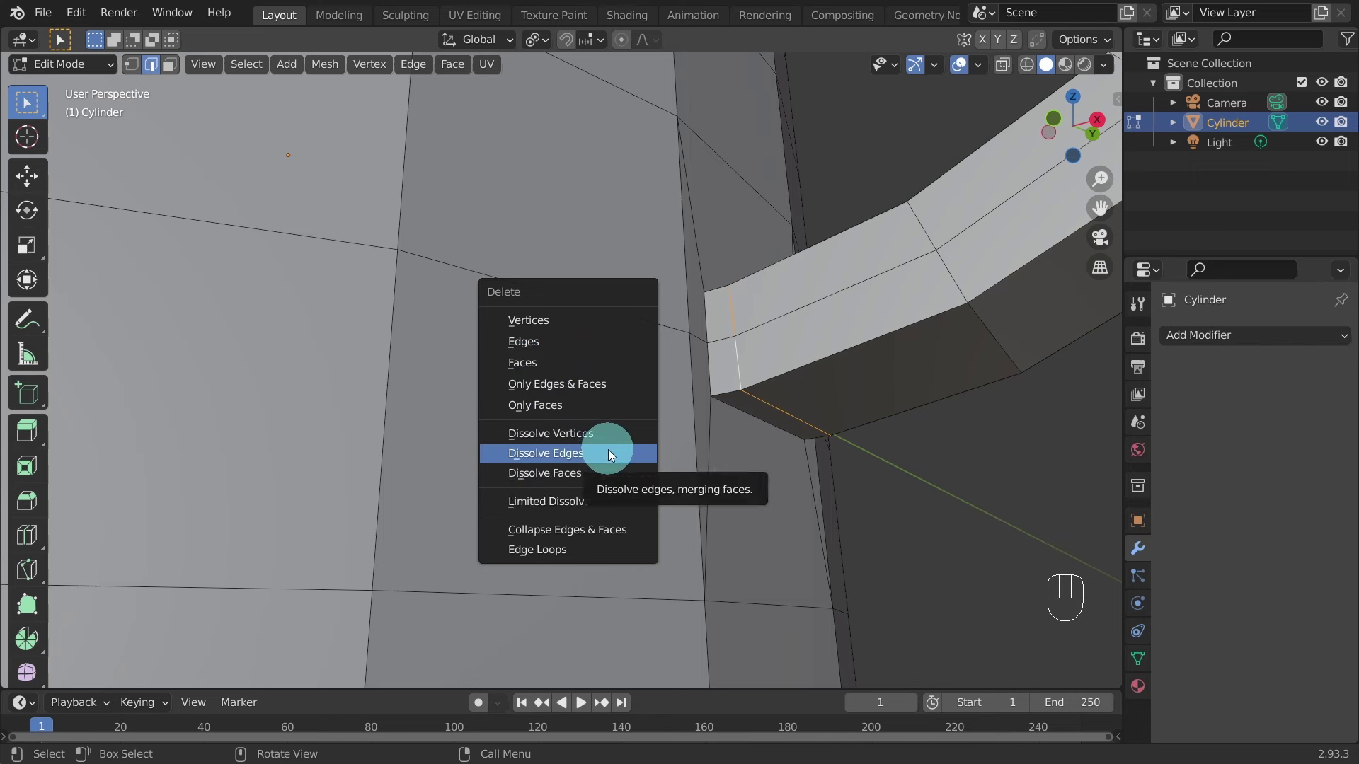
{"action": "left_click", "coordinate": [609, 453]}
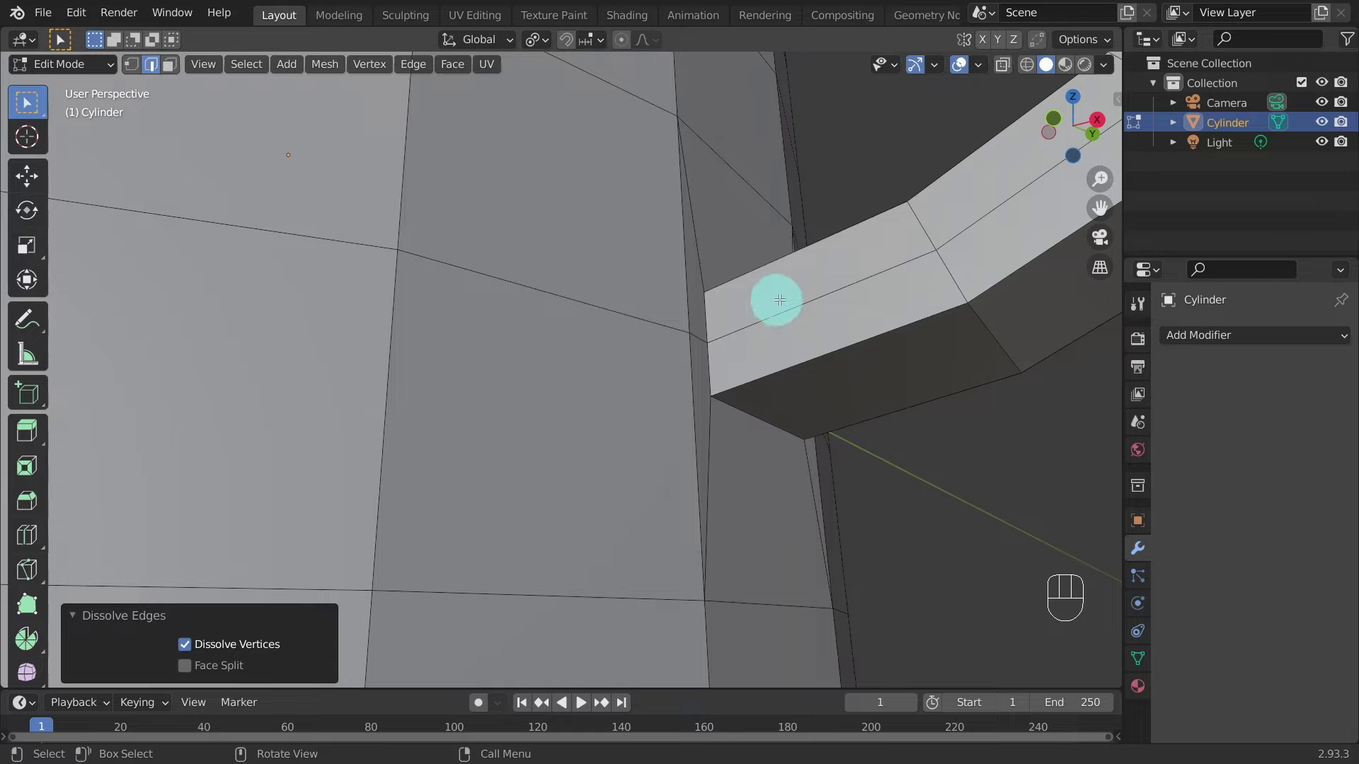
{"action": "scroll", "coordinate": [724, 322], "scroll_direction": "down", "scroll_amount": 2}
{"action": "scroll", "coordinate": [723, 322], "scroll_direction": "down", "scroll_amount": 3}
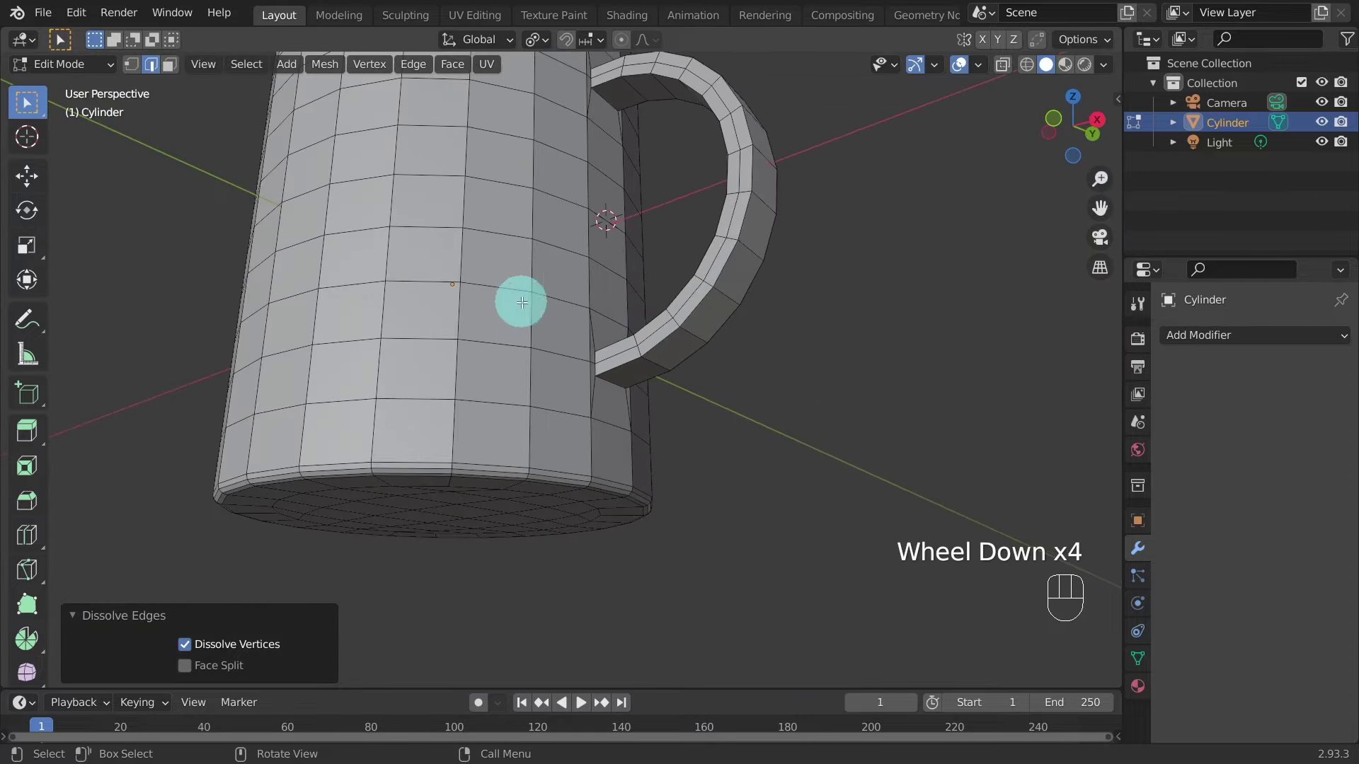
{"action": "middle_click_drag", "start_coordinate": [519, 303], "coordinate": [535, 355]}
{"action": "scroll", "coordinate": [419, 338], "scroll_direction": "down", "scroll_amount": 1}
{"action": "mouse_move", "coordinate": [582, 407]}
{"action": "middle_mouse_down"}
{"action": "mouse_move", "coordinate": [555, 425]}
{"action": "mouse_move", "coordinate": [586, 427]}
{"action": "middle_mouse_up"}
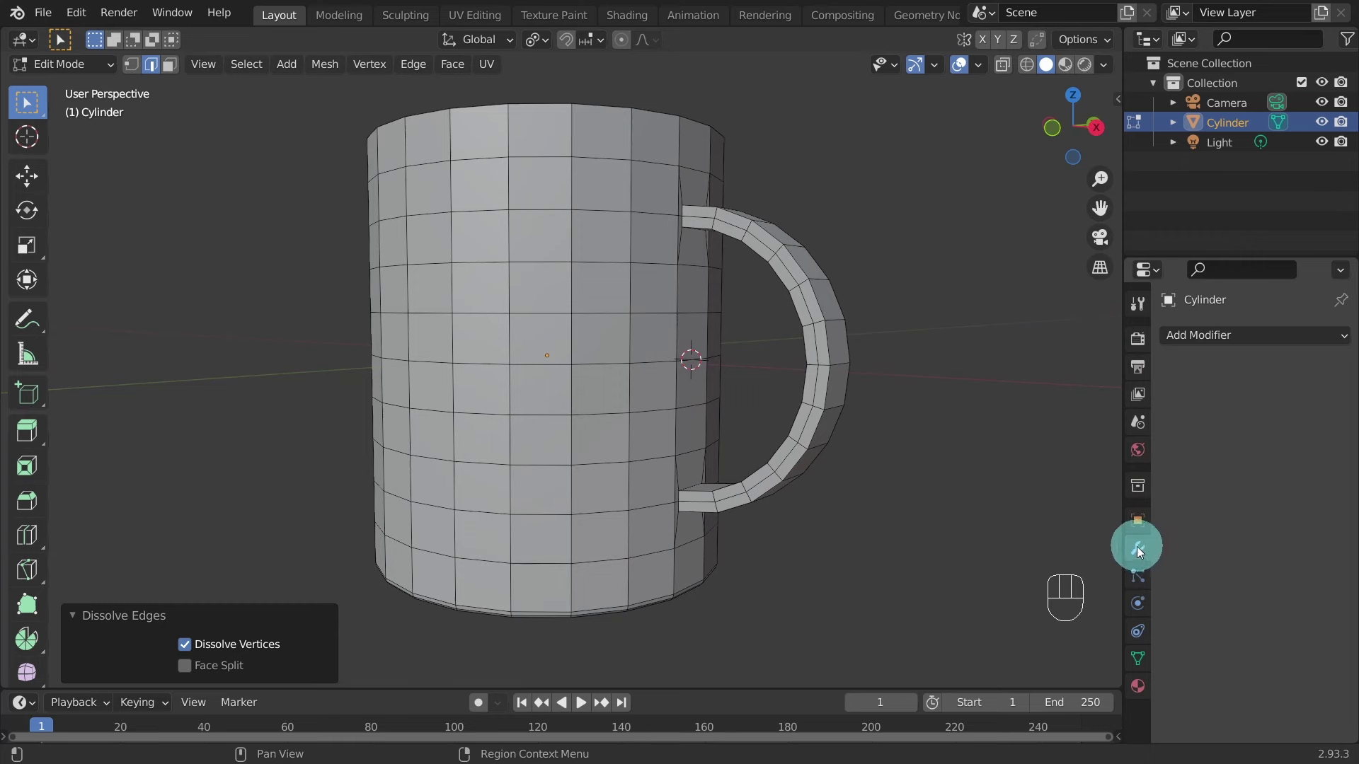
Add a Subdivision Surface modifier to the mug and set its viewport levels to 3.
{"action": "left_click", "coordinate": [1263, 337]}
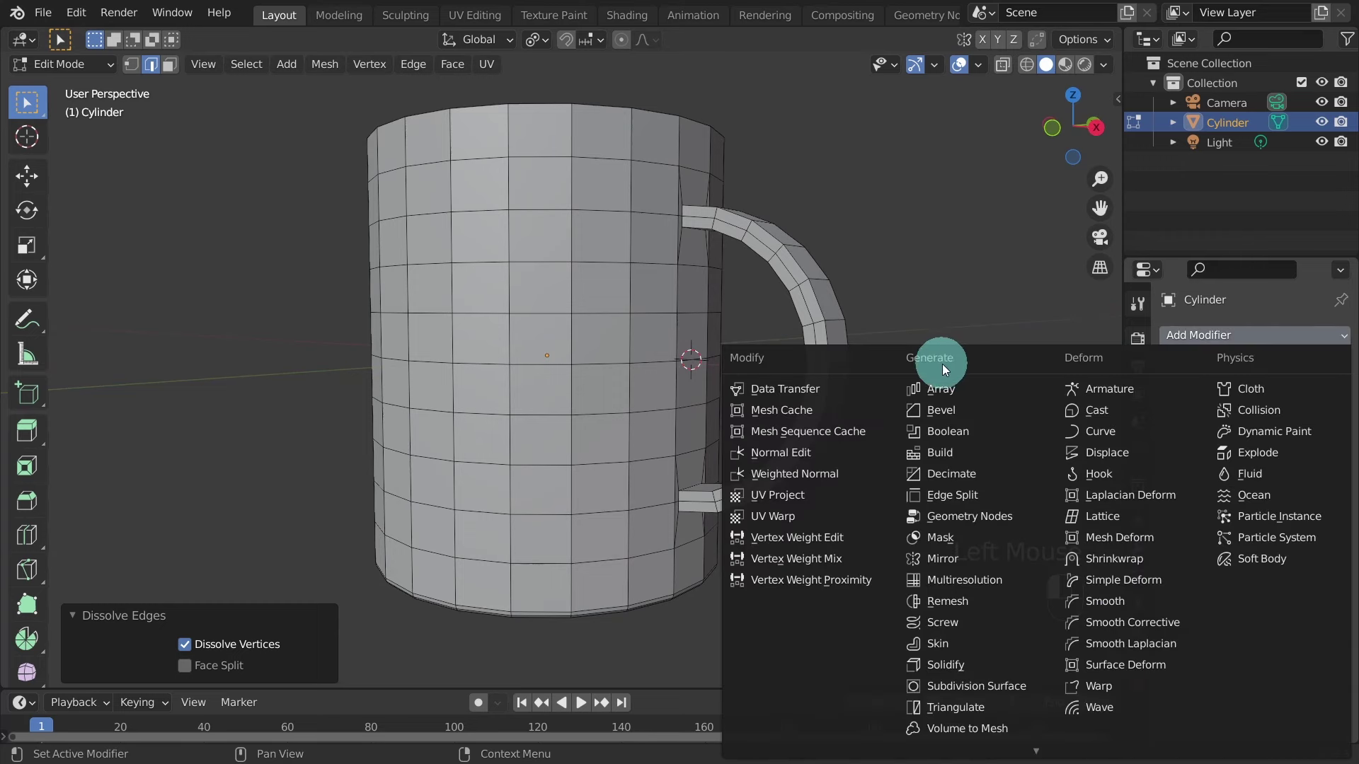
{"action": "left_click", "coordinate": [948, 688]}
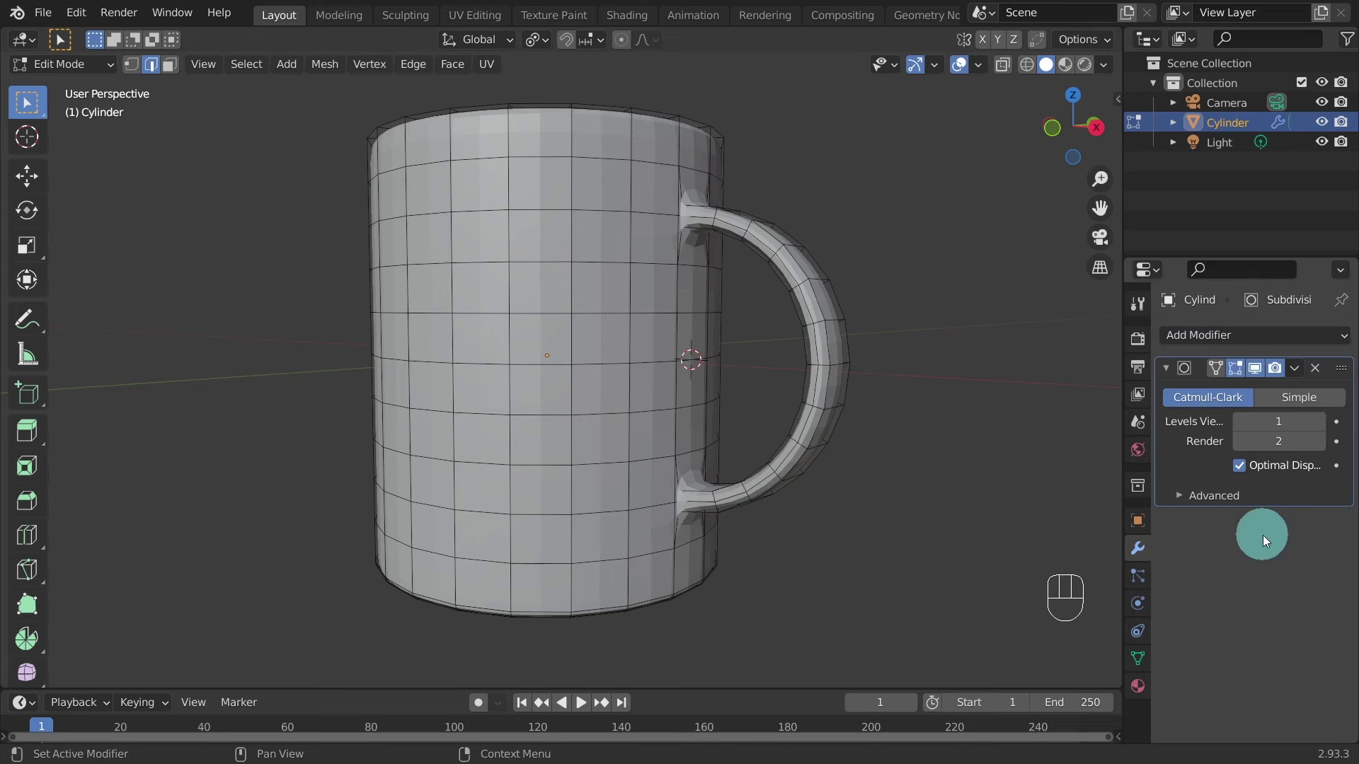
{"action": "left_click", "coordinate": [1318, 422]}
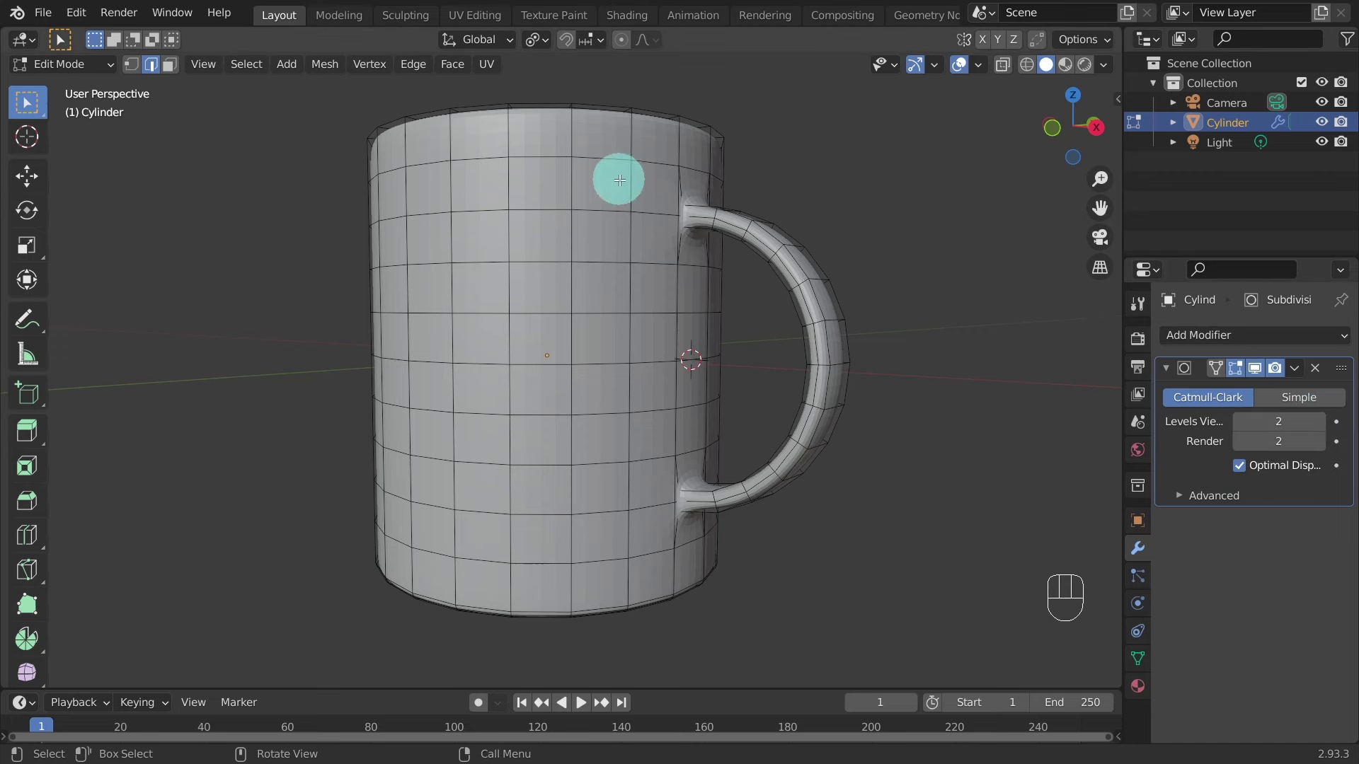
{"action": "left_click", "coordinate": [1319, 422]}
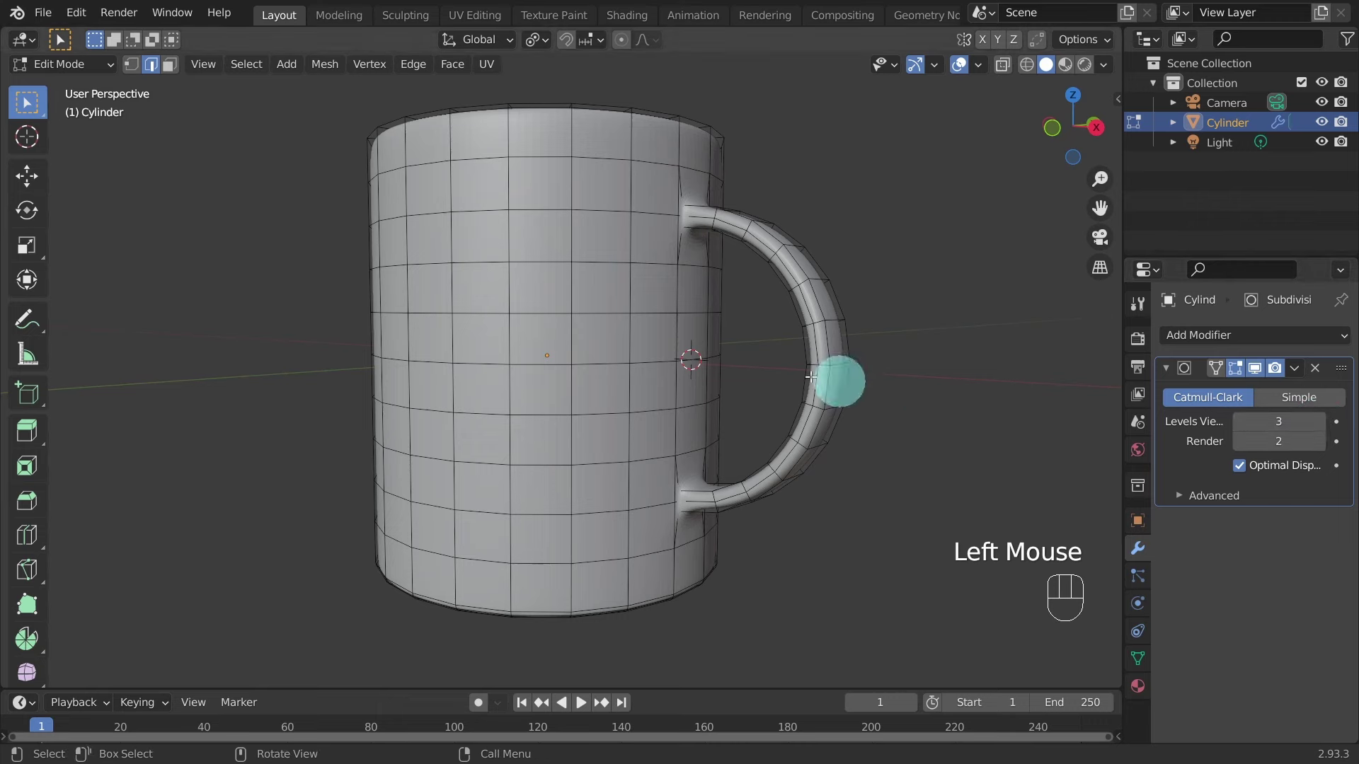
{"action": "middle_click_drag", "start_coordinate": [564, 255], "coordinate": [586, 281]}
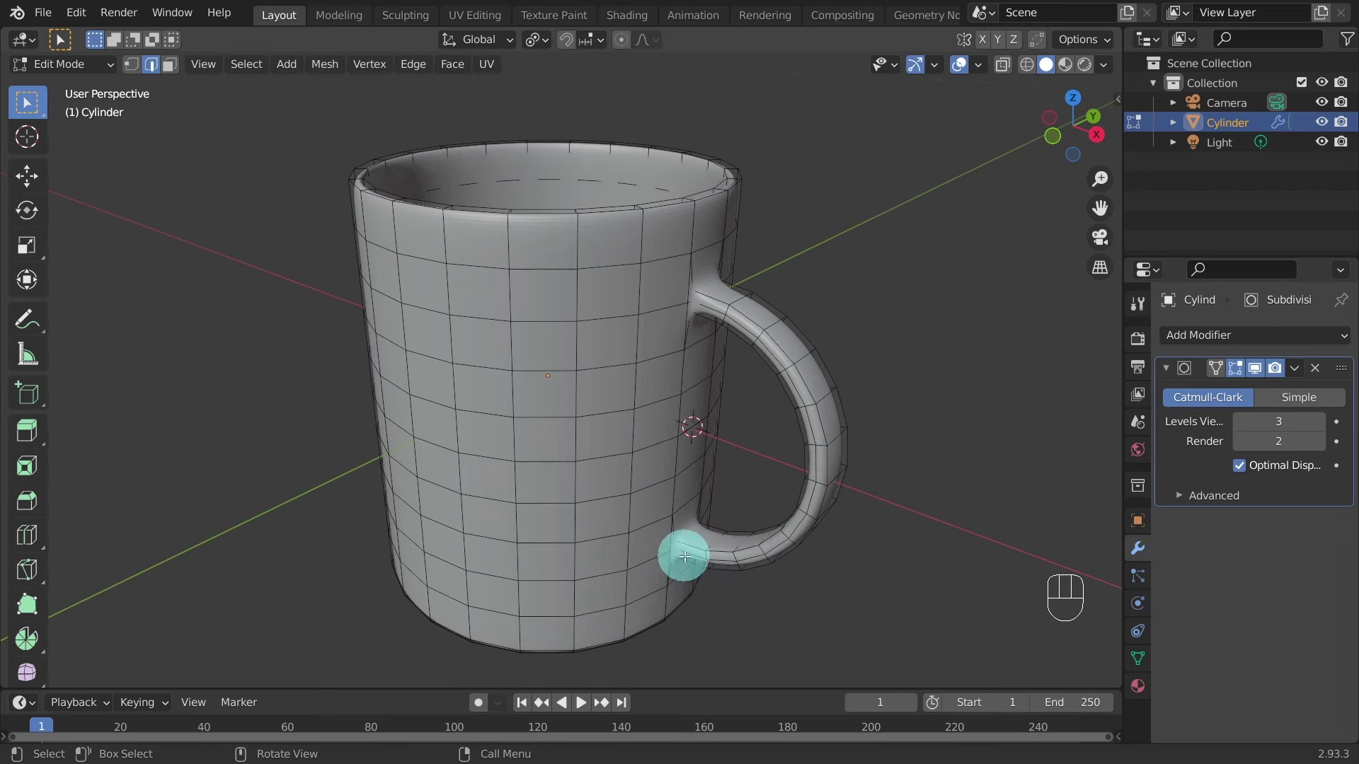
Turn on the Subdivision modifier's On Cage display so the editing cage follows the smoothed surface.
{"action": "left_click", "coordinate": [1216, 369]}
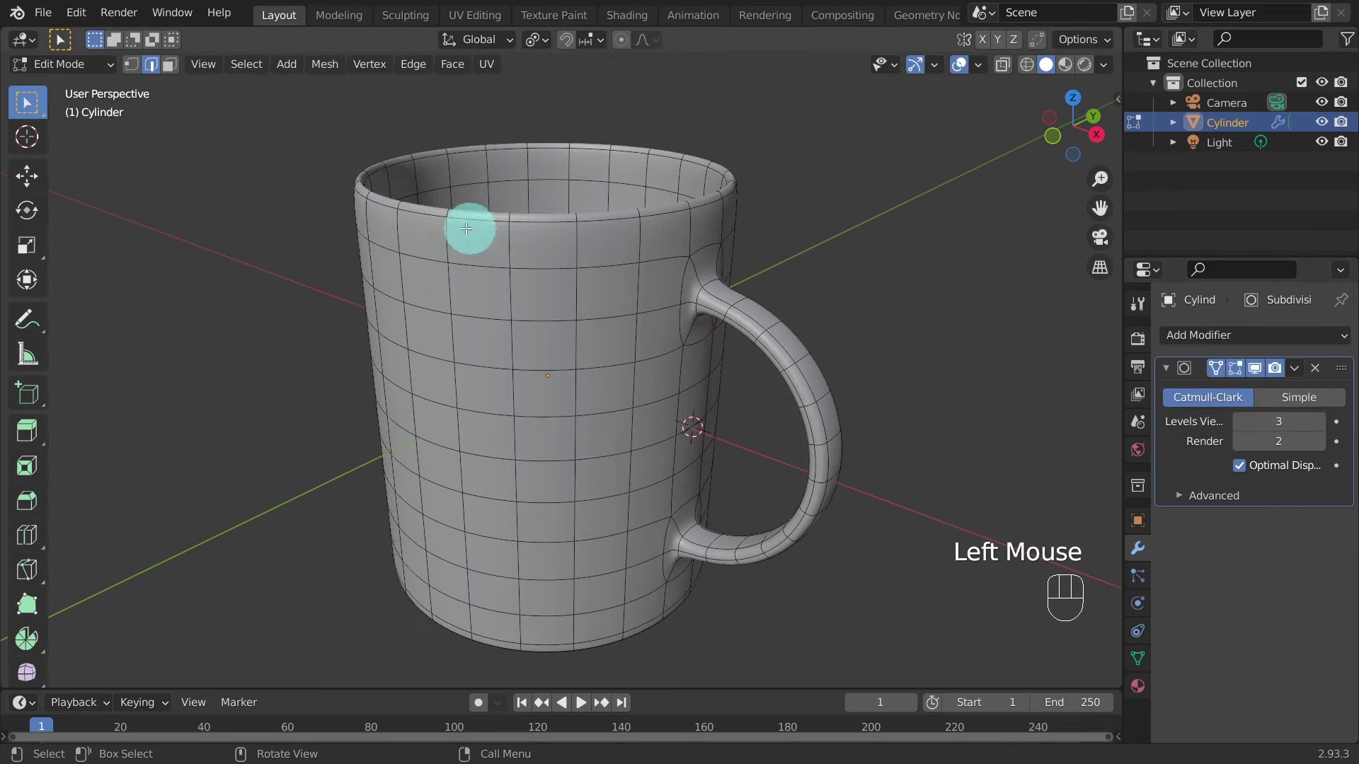
{"action": "middle_click_drag", "start_coordinate": [486, 346], "coordinate": [488, 274]}
{"action": "scroll", "coordinate": [488, 273], "scroll_direction": "up", "scroll_amount": 2}
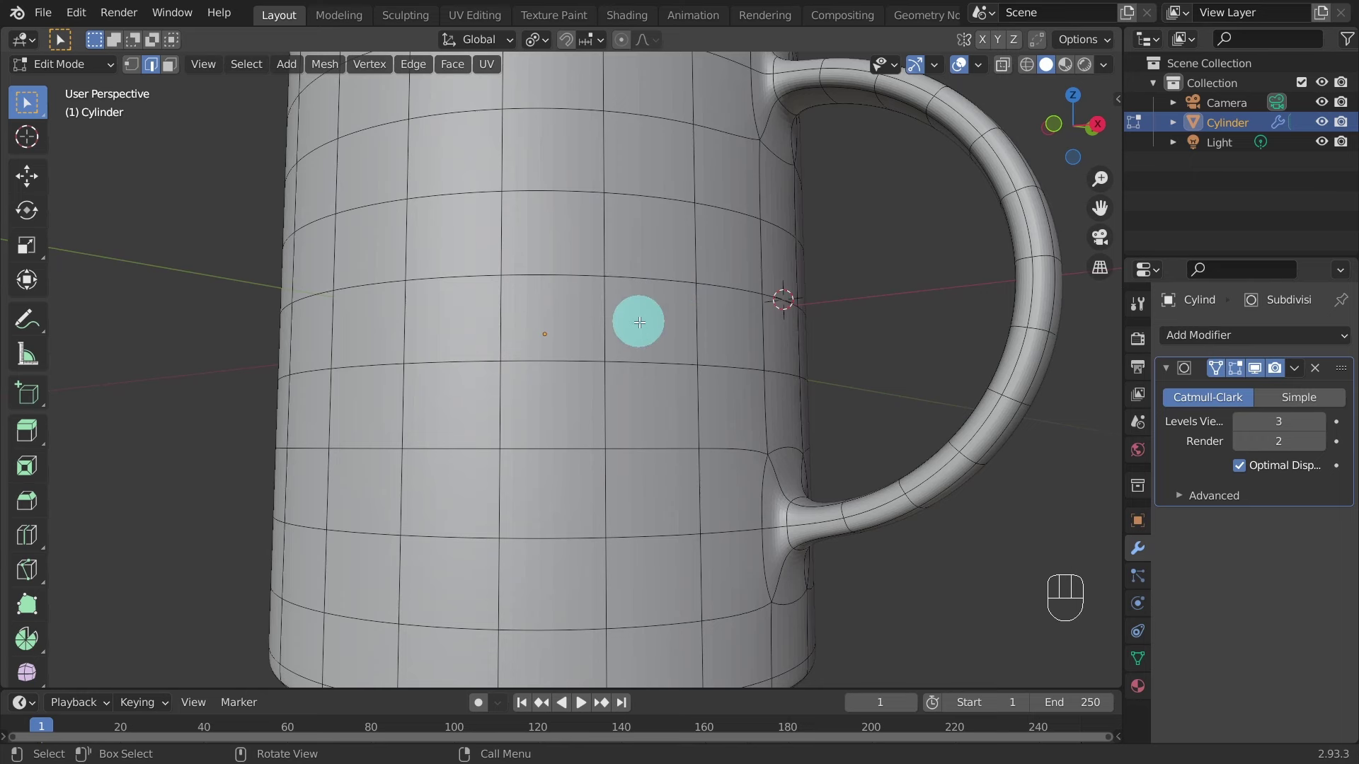
Switch to Object Mode and apply Shade Smooth to the mug.
{"action": "key", "text": "Tab"}
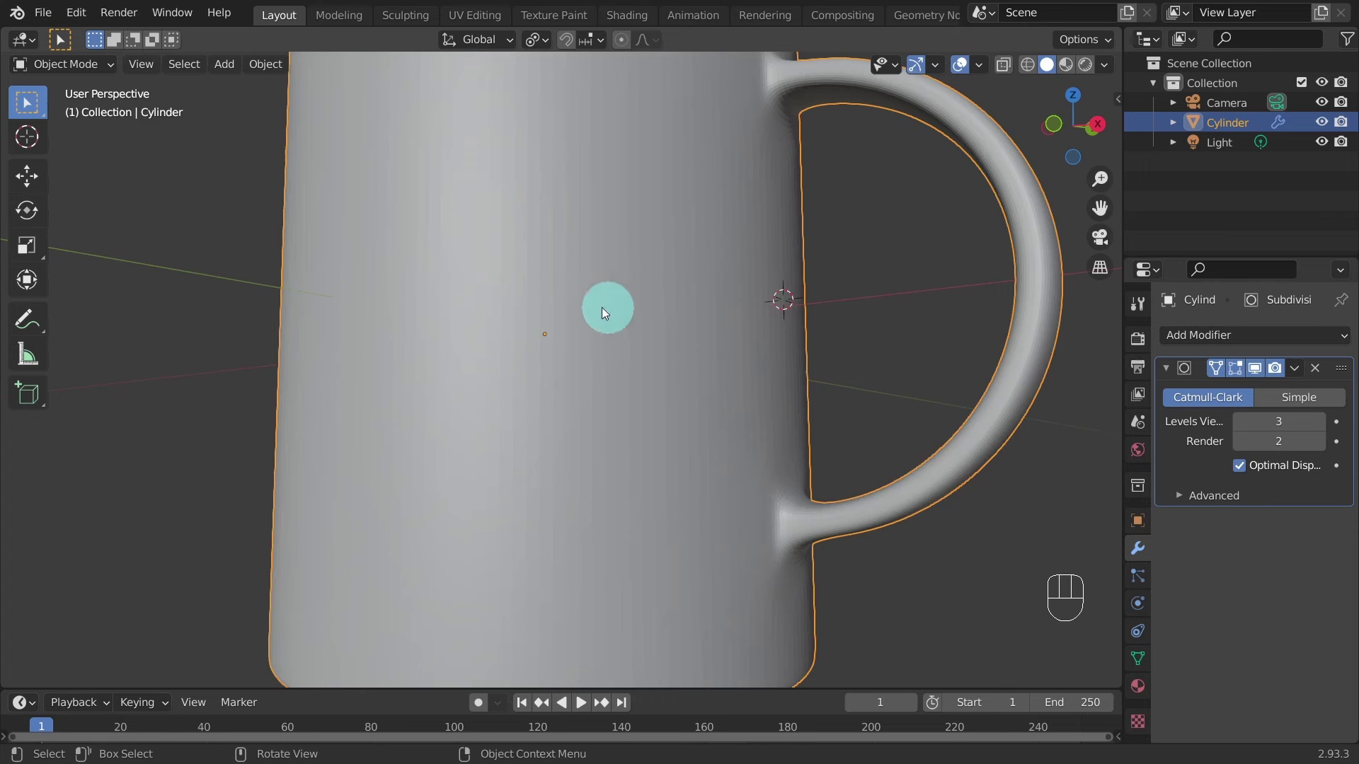
{"action": "right_click", "coordinate": [554, 267]}
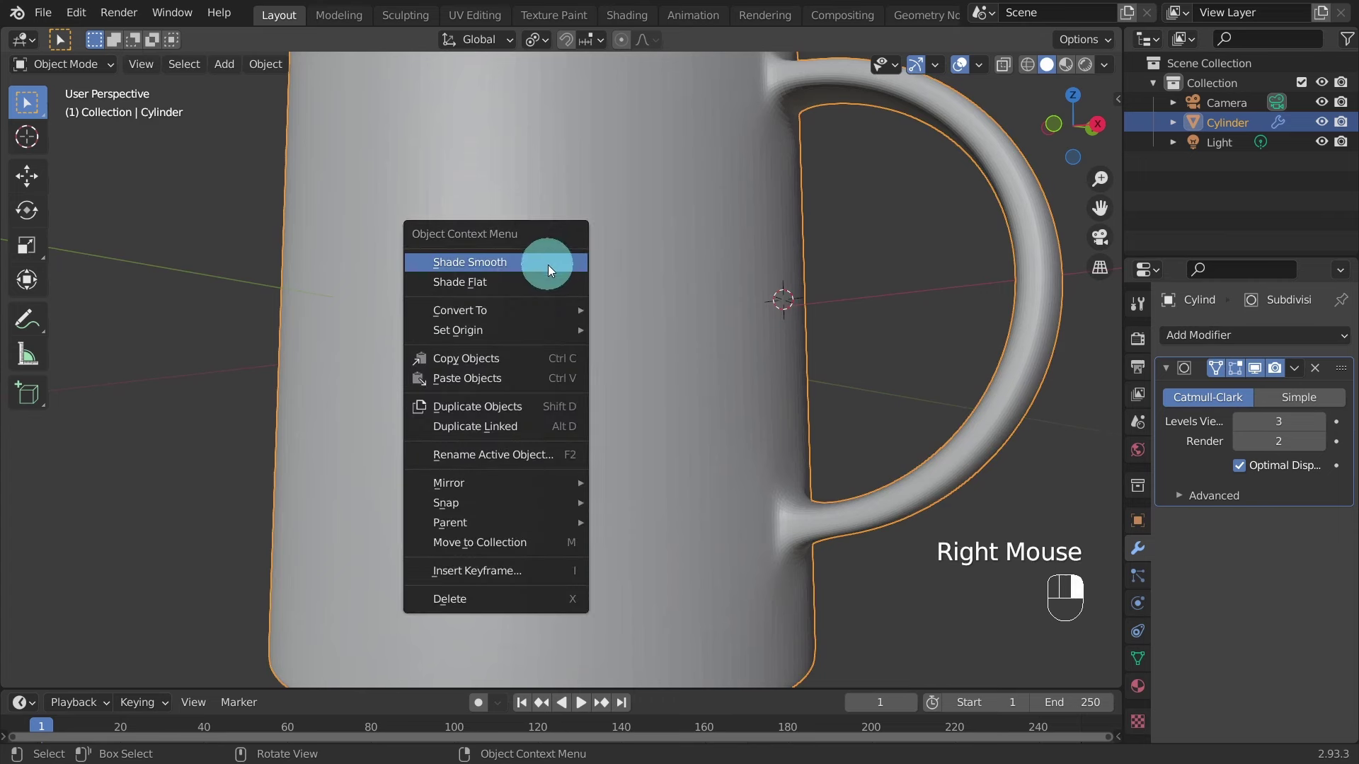
{"action": "left_click", "coordinate": [502, 262]}
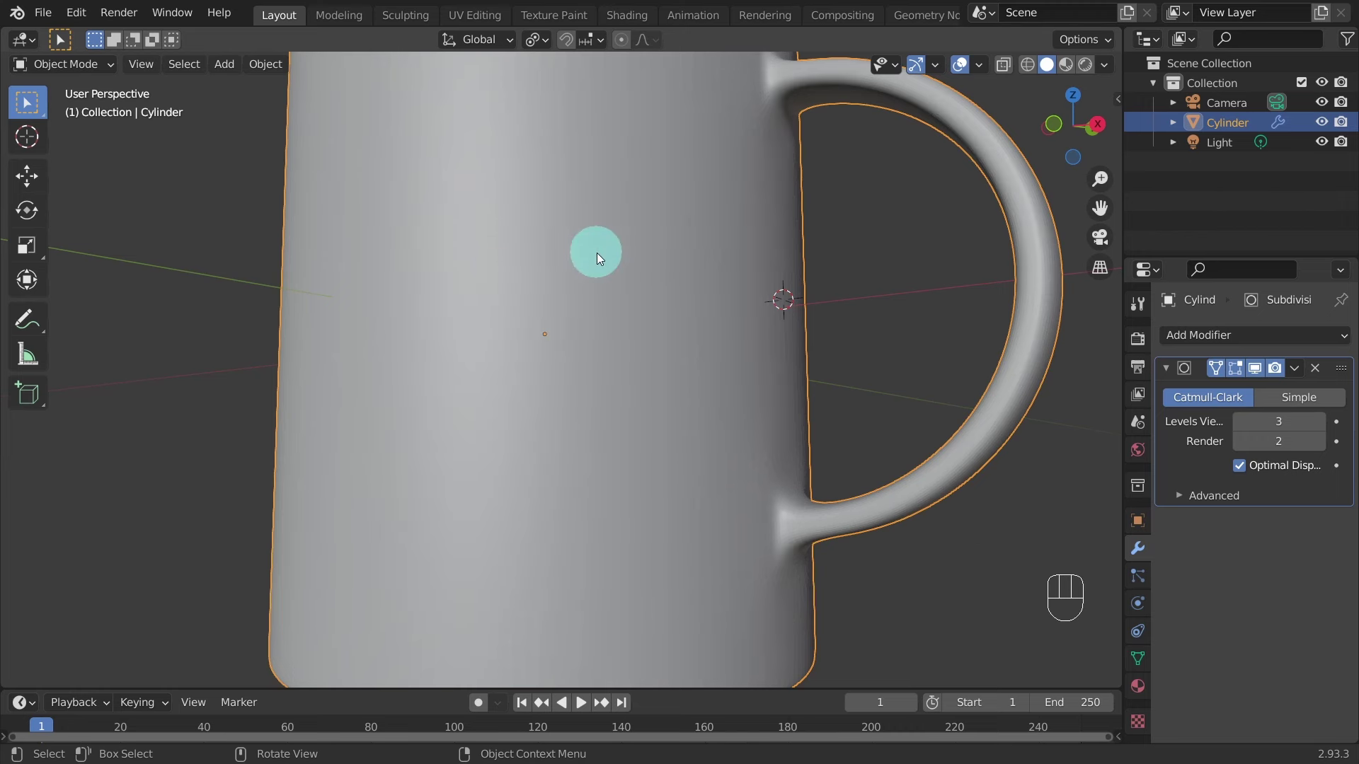
{"action": "scroll", "coordinate": [554, 245], "scroll_direction": "down", "scroll_amount": 2}
{"action": "middle_click_drag", "start_coordinate": [554, 247], "coordinate": [585, 297]}
{"action": "middle_click_drag", "start_coordinate": [610, 435], "coordinate": [550, 452]}
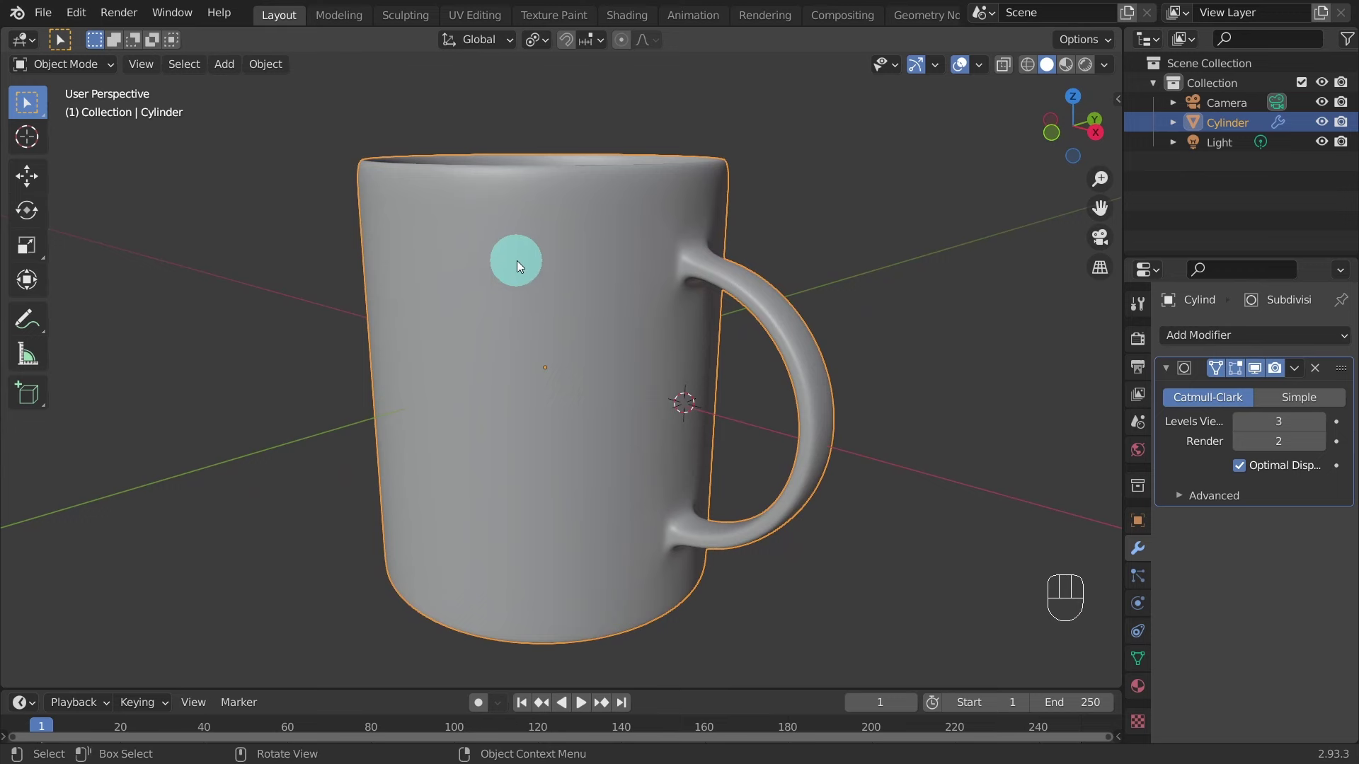
In Edit Mode and front view, add one centred loop cut around the outer wall just below the rim.
{"action": "key", "text": "KP_1"}
{"action": "scroll", "coordinate": [552, 273], "scroll_direction": "up", "scroll_amount": 1}
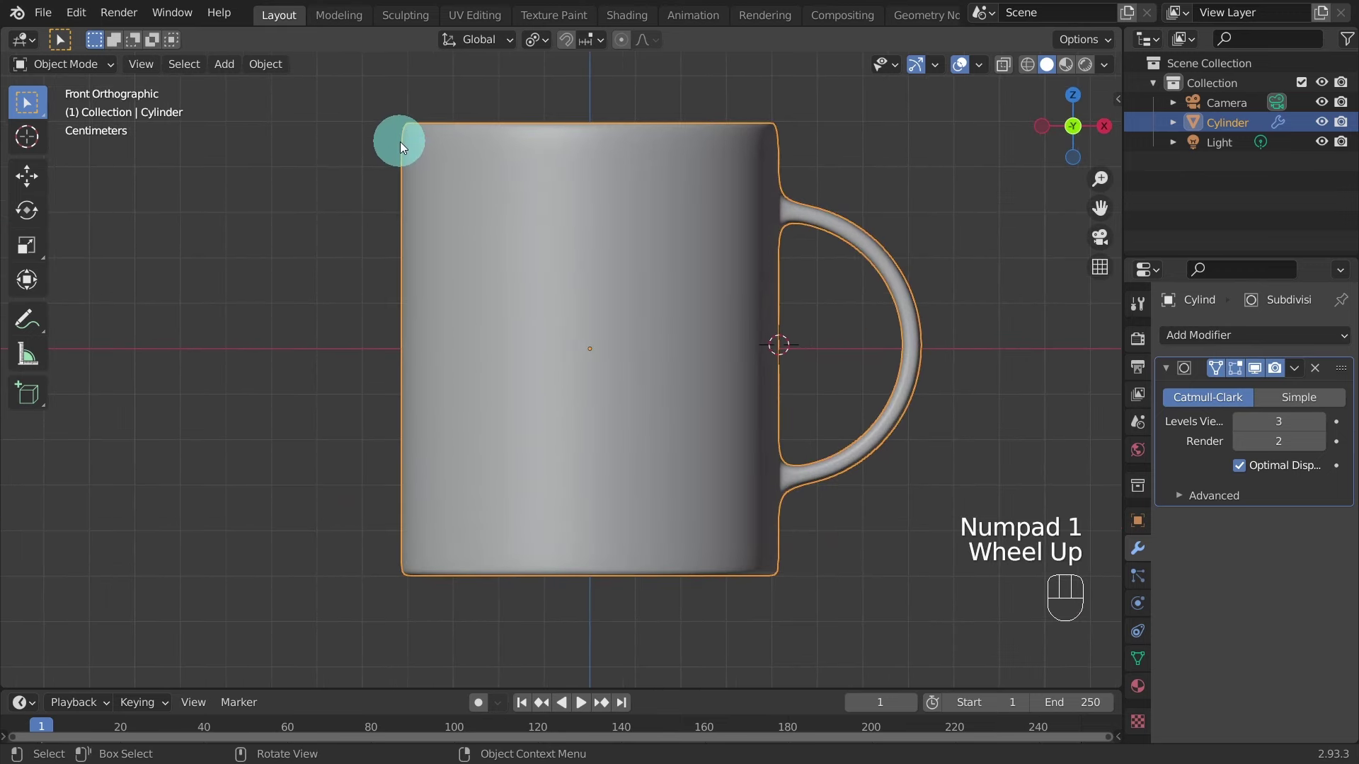
{"action": "key", "text": "Tab"}
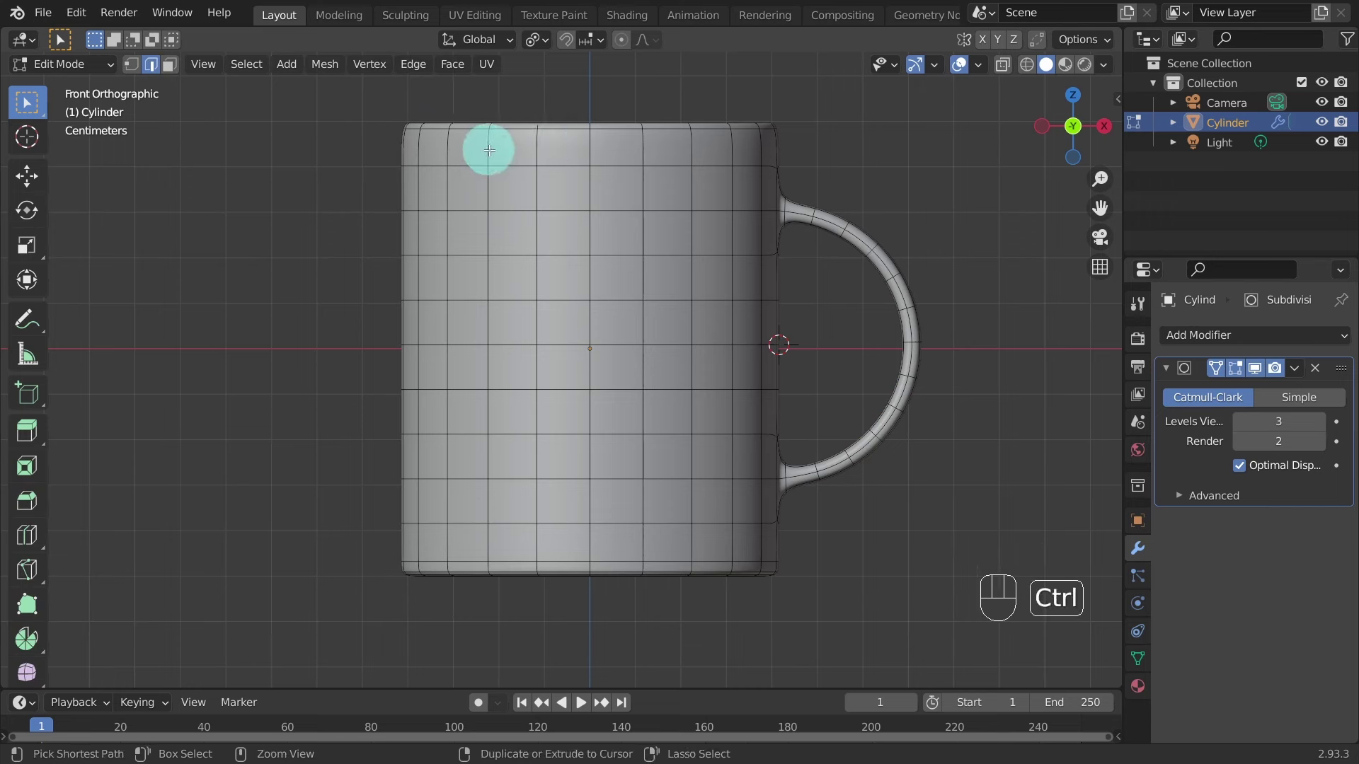
{"action": "key", "text": "ctrl+r"}
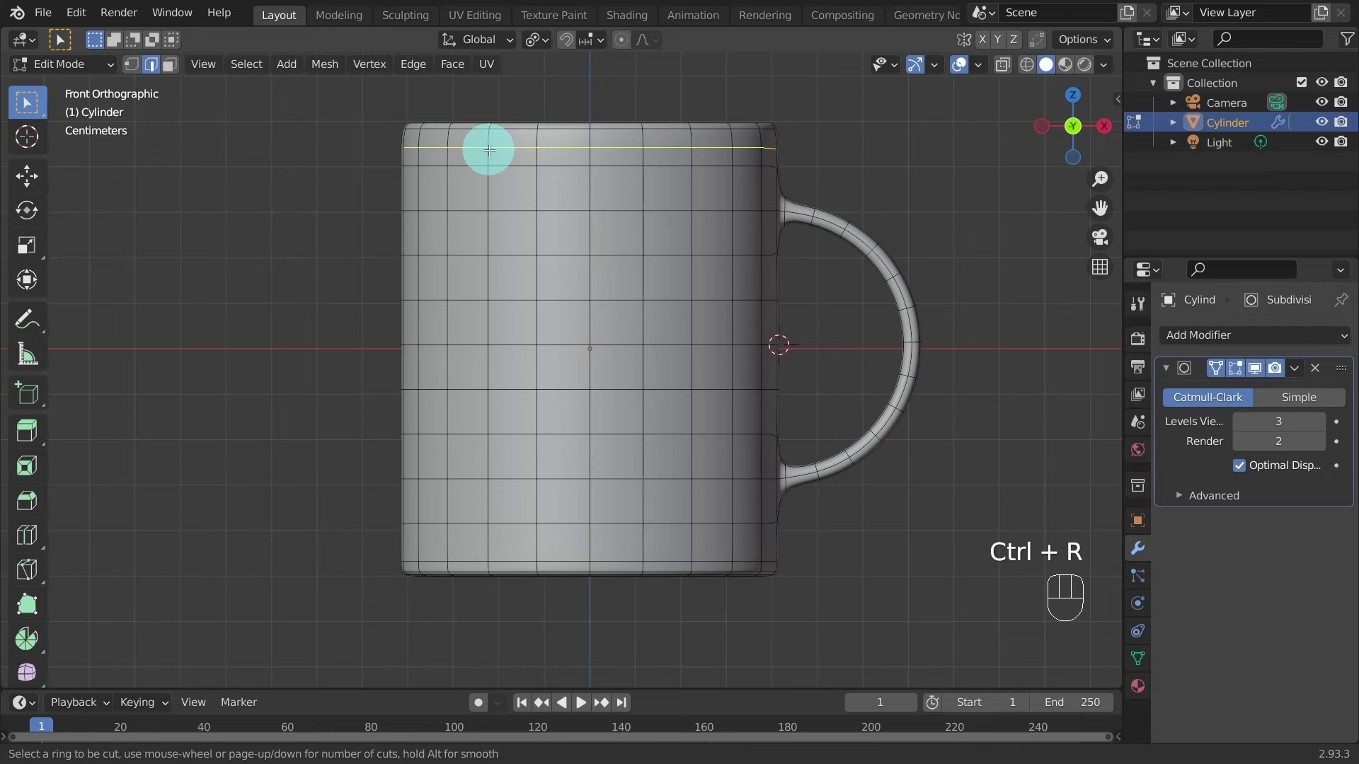
{"action": "left_click", "coordinate": [489, 150]}
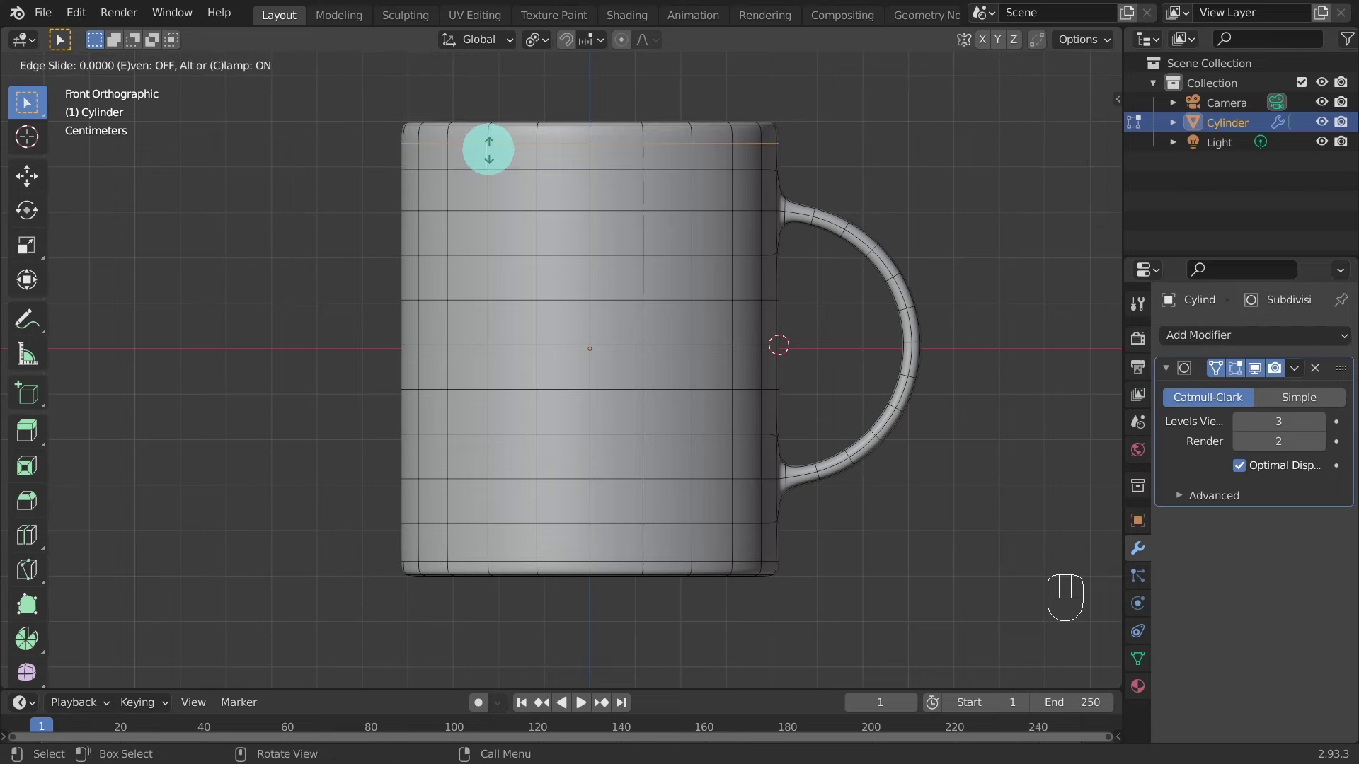
{"action": "left_click", "coordinate": [489, 150]}
Add one centred loop cut around the inner wall just below the rim.
{"action": "middle_click_drag", "start_coordinate": [470, 228], "coordinate": [495, 300]}
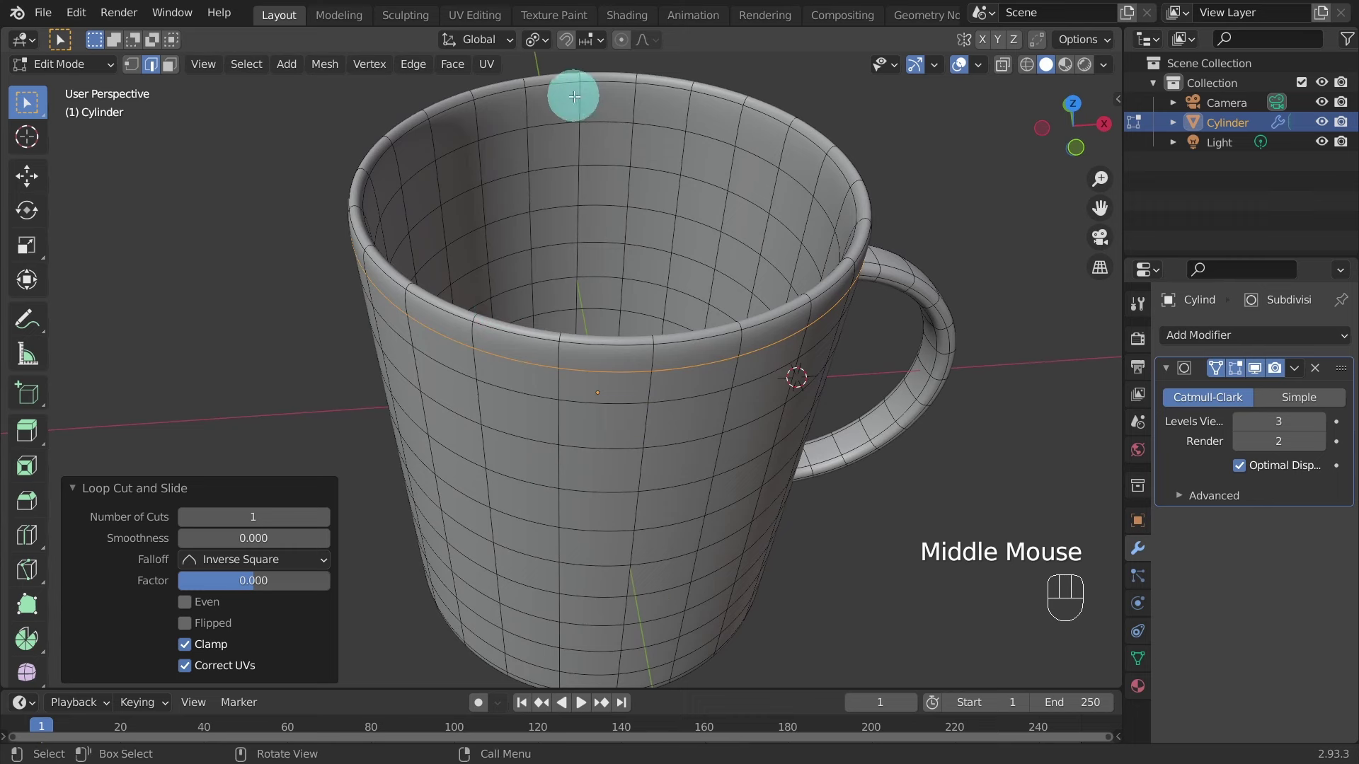
{"action": "key", "text": "ctrl+r"}
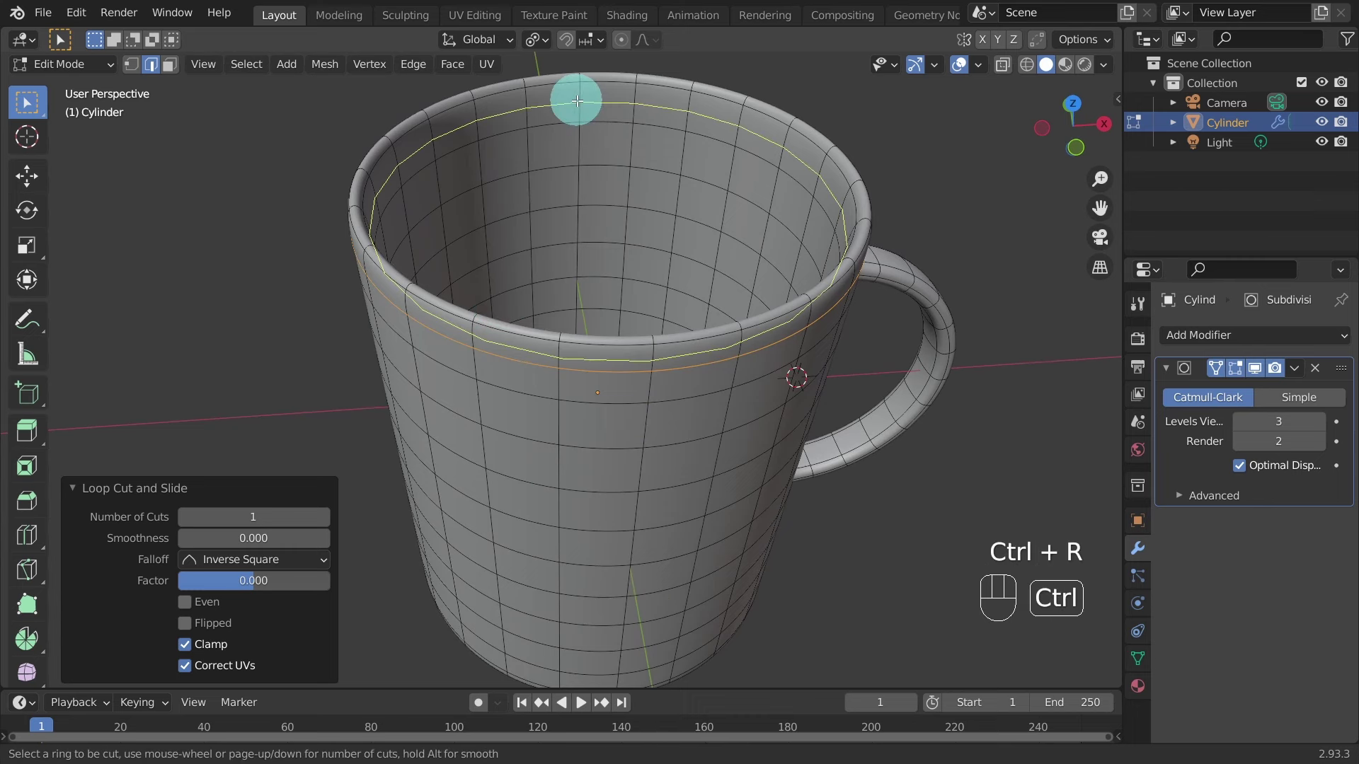
{"action": "left_click", "coordinate": [577, 102]}
{"action": "left_click", "coordinate": [576, 100]}
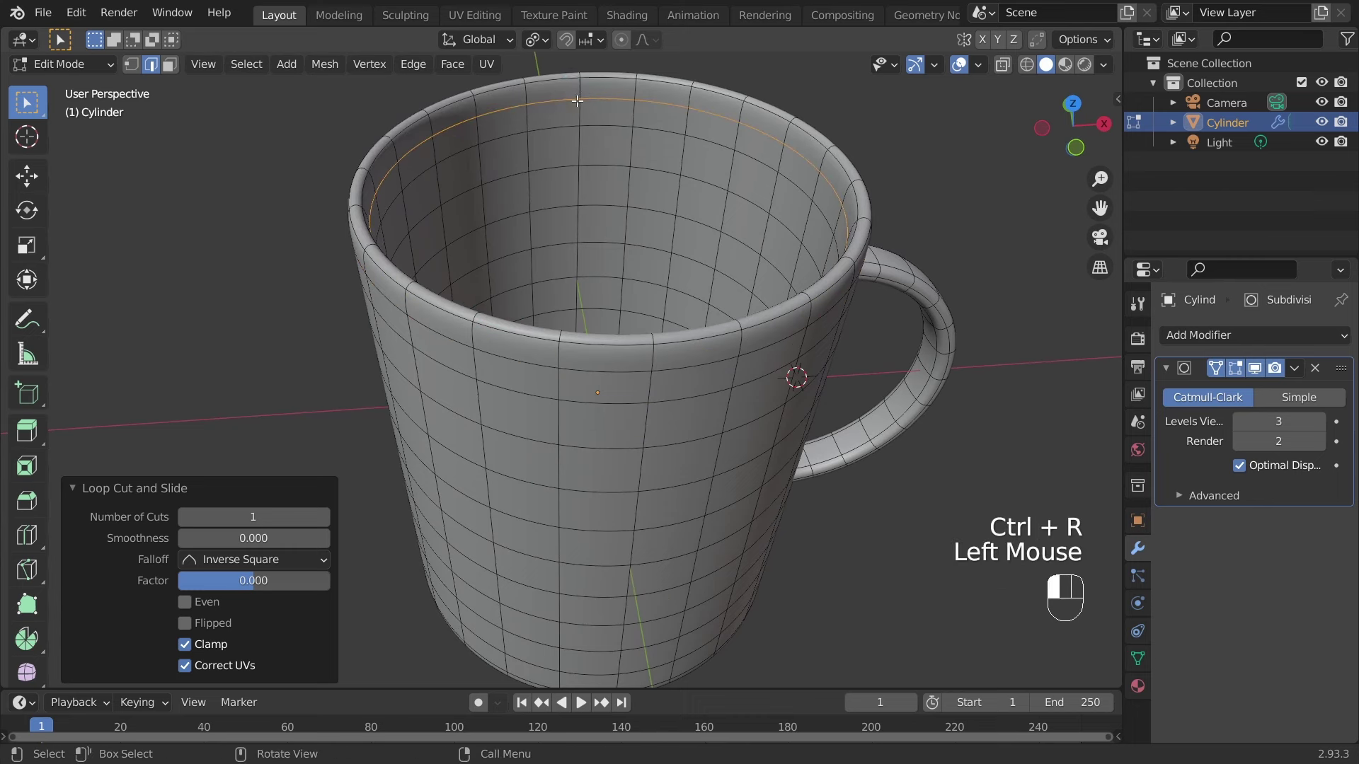
{"action": "middle_click_drag", "start_coordinate": [587, 434], "coordinate": [558, 358]}
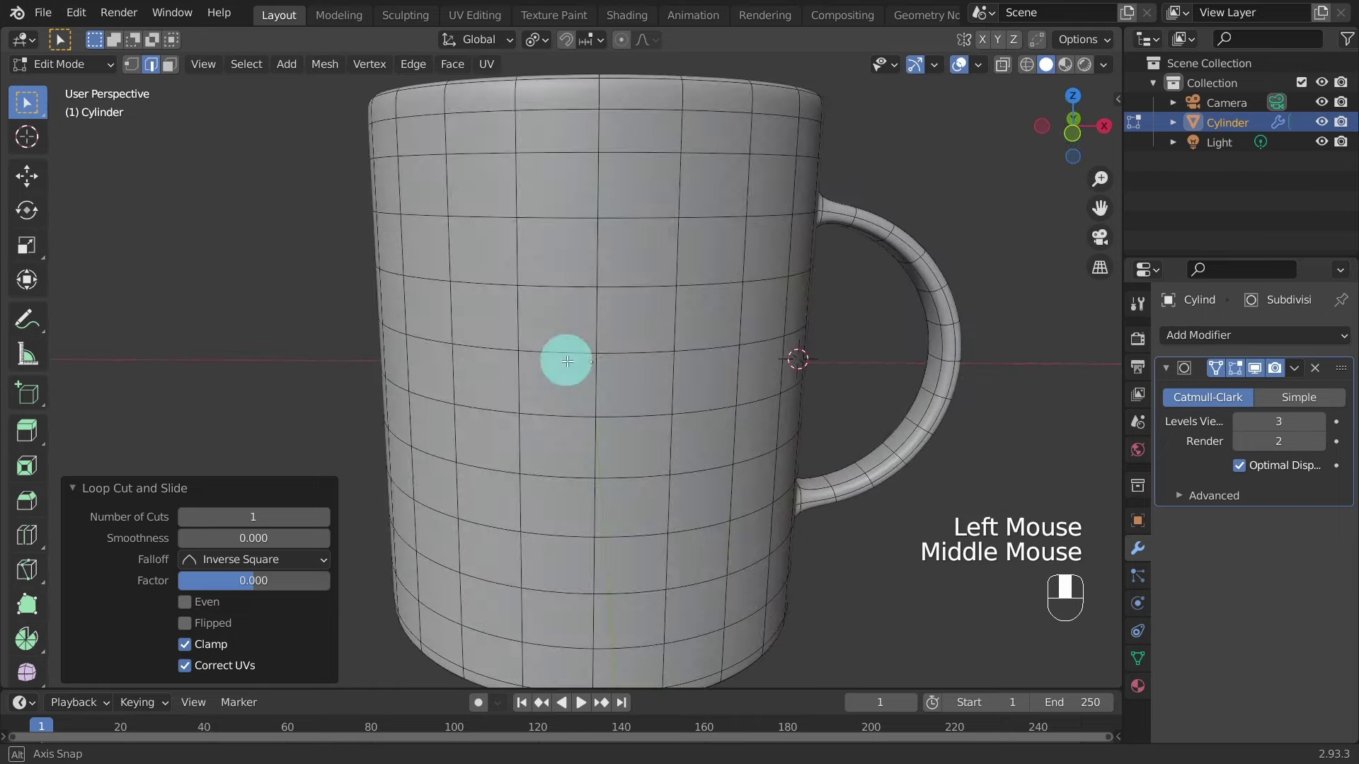
{"action": "scroll", "coordinate": [534, 264], "scroll_direction": "down", "scroll_amount": 1}
{"action": "middle_click_drag", "start_coordinate": [536, 266], "coordinate": [543, 294]}
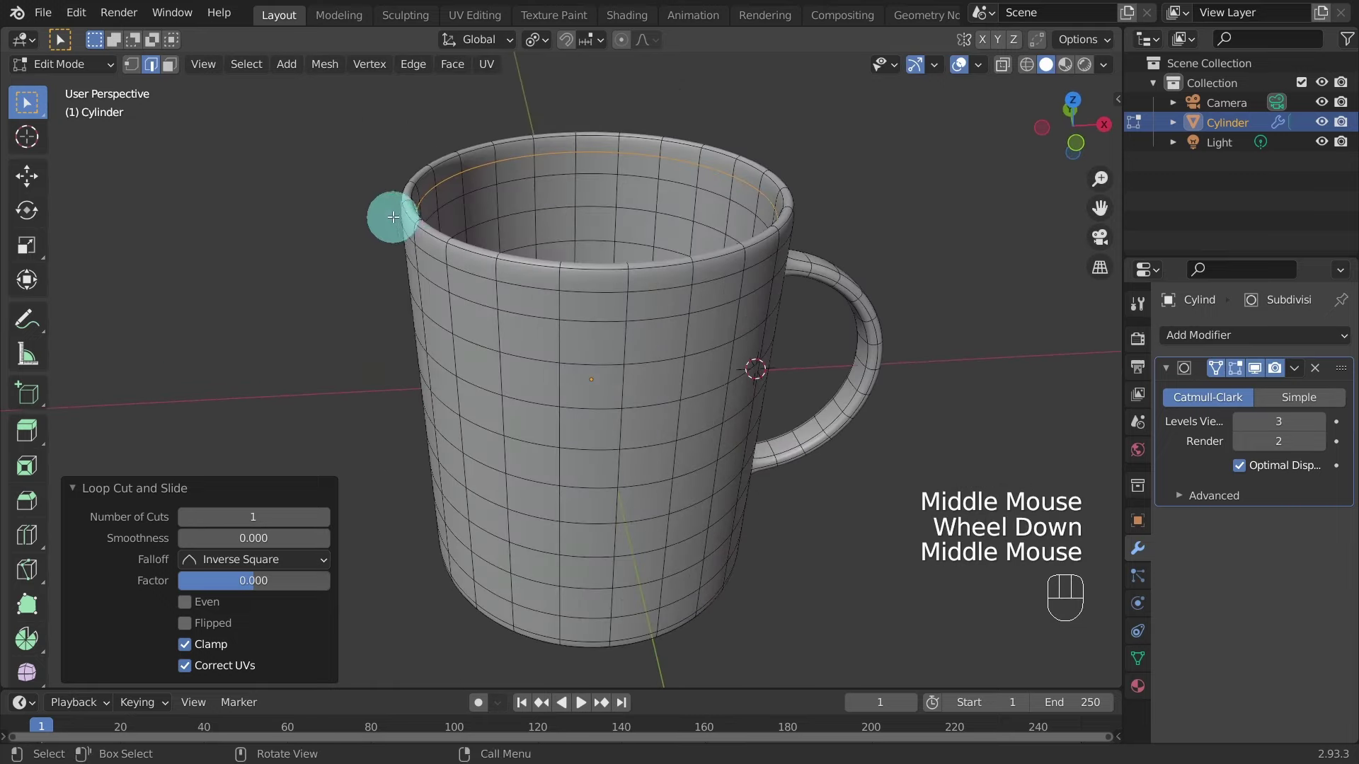
Add one loop cut around the outer ring of the mug's underside, slid toward the outer edge with a factor of 0.599.
{"action": "middle_click_drag", "start_coordinate": [621, 402], "coordinate": [474, 609]}
{"action": "scroll", "coordinate": [552, 395], "scroll_direction": "up", "scroll_amount": 2}
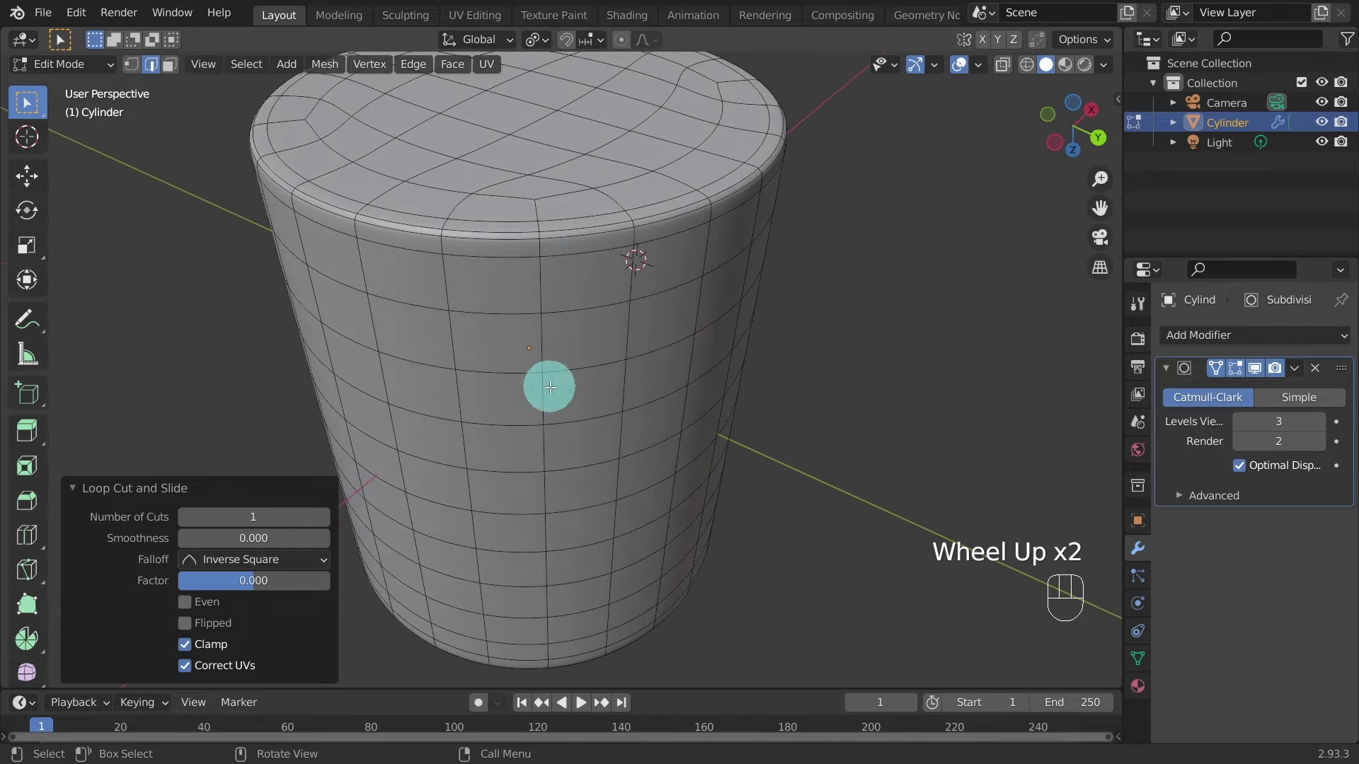
{"action": "middle_click_drag", "start_coordinate": [470, 394], "coordinate": [537, 528], "text": "shift"}
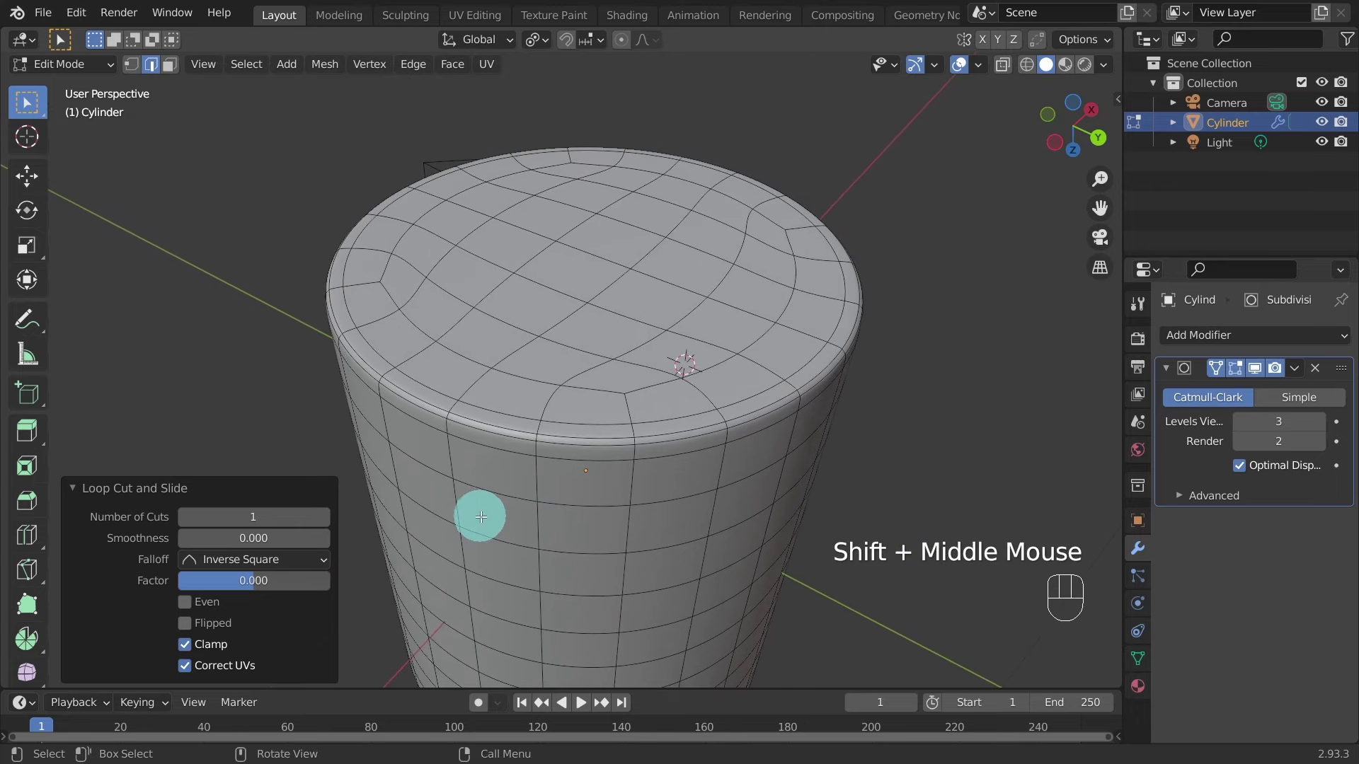
{"action": "left_click_drag", "start_coordinate": [397, 298], "coordinate": [421, 356]}
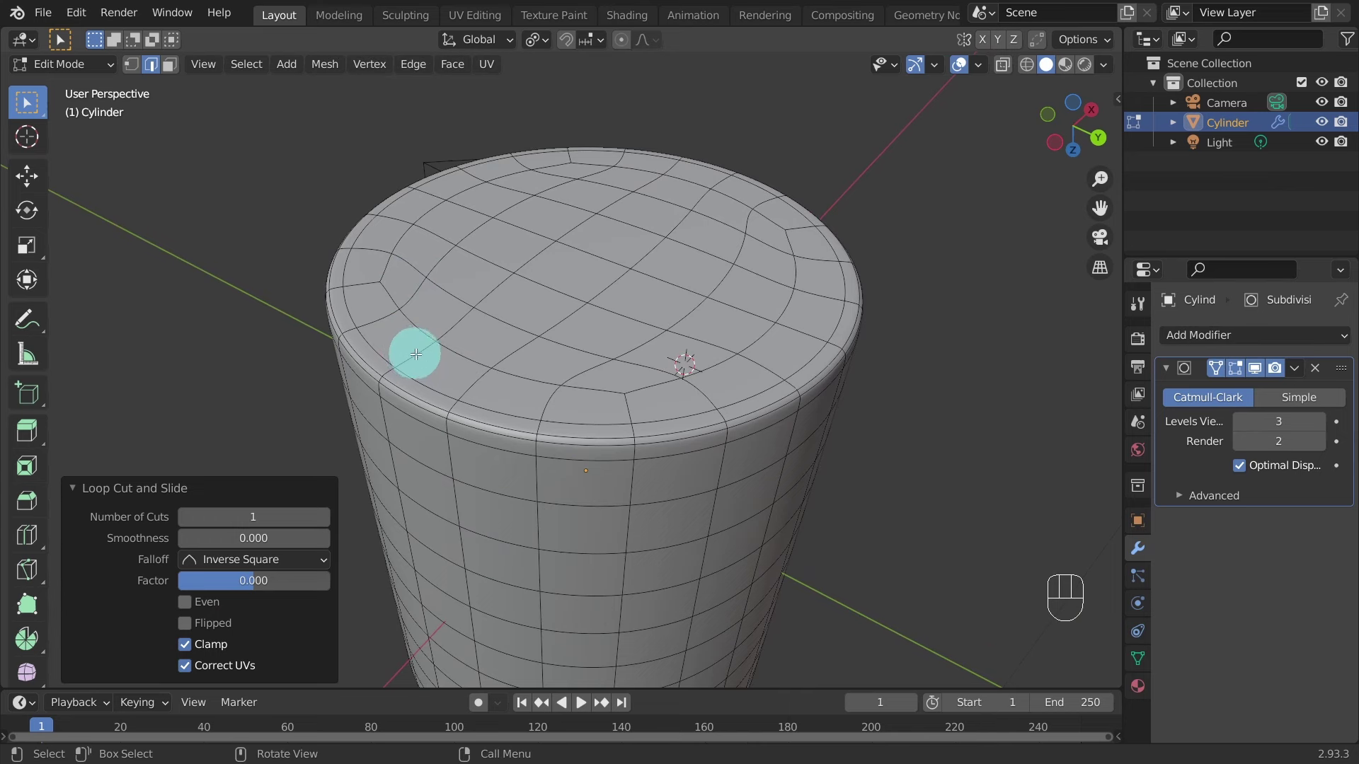
{"action": "key", "text": "ctrl+r"}
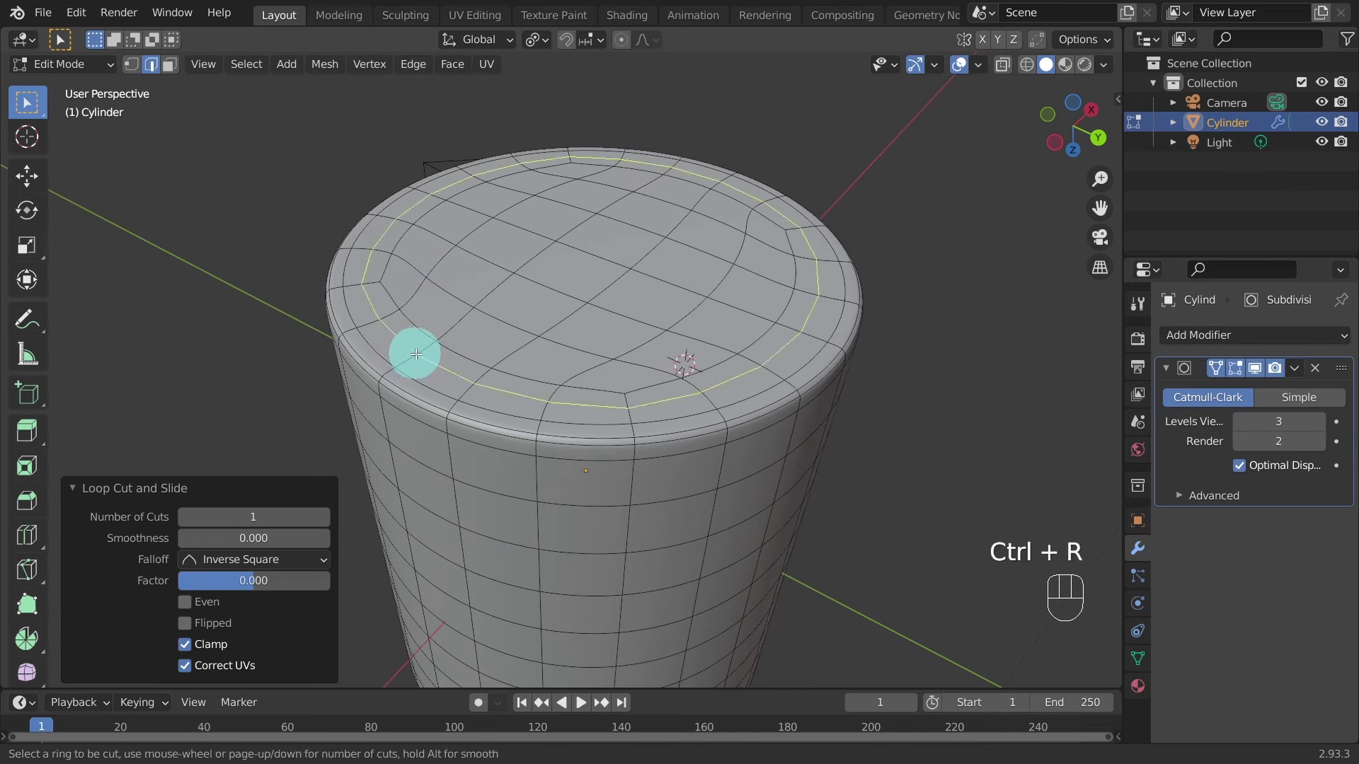
{"action": "left_click", "coordinate": [416, 354]}
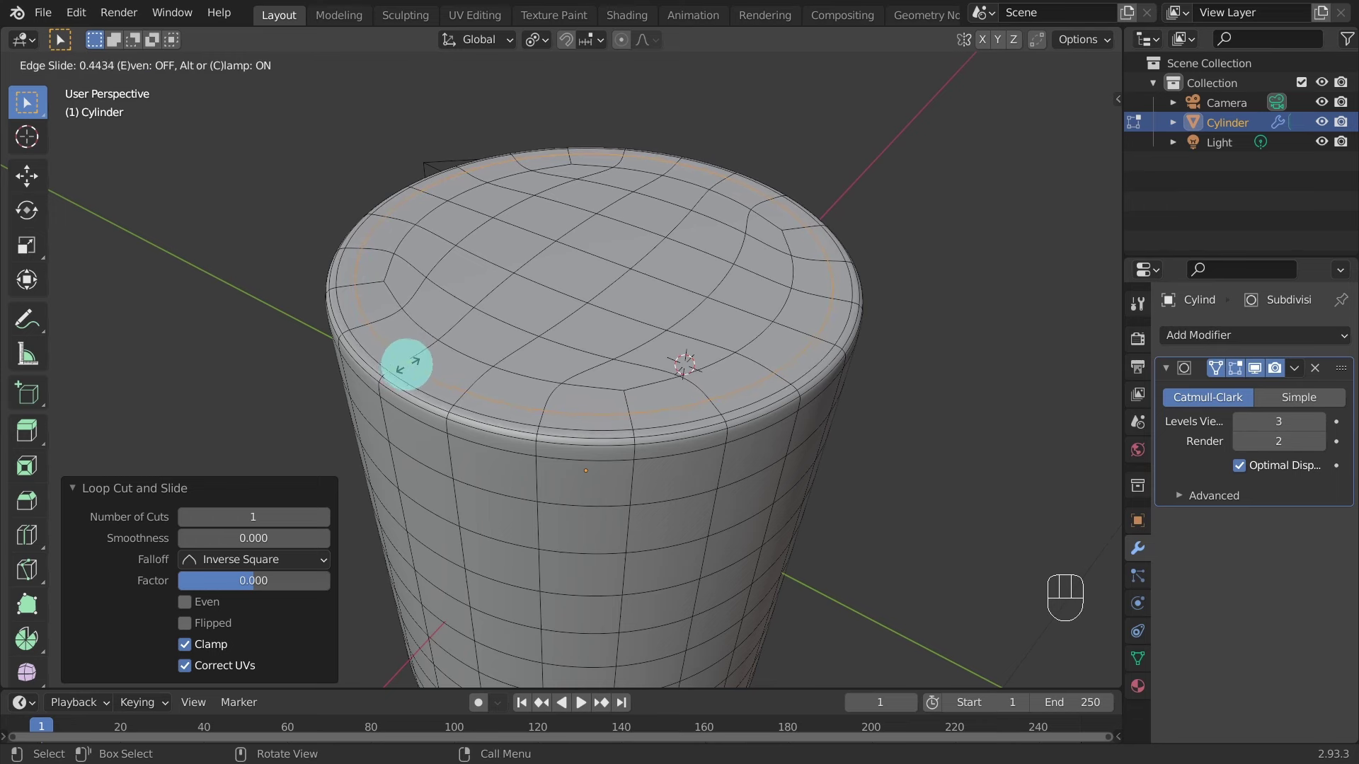
{"action": "left_click", "coordinate": [404, 368]}
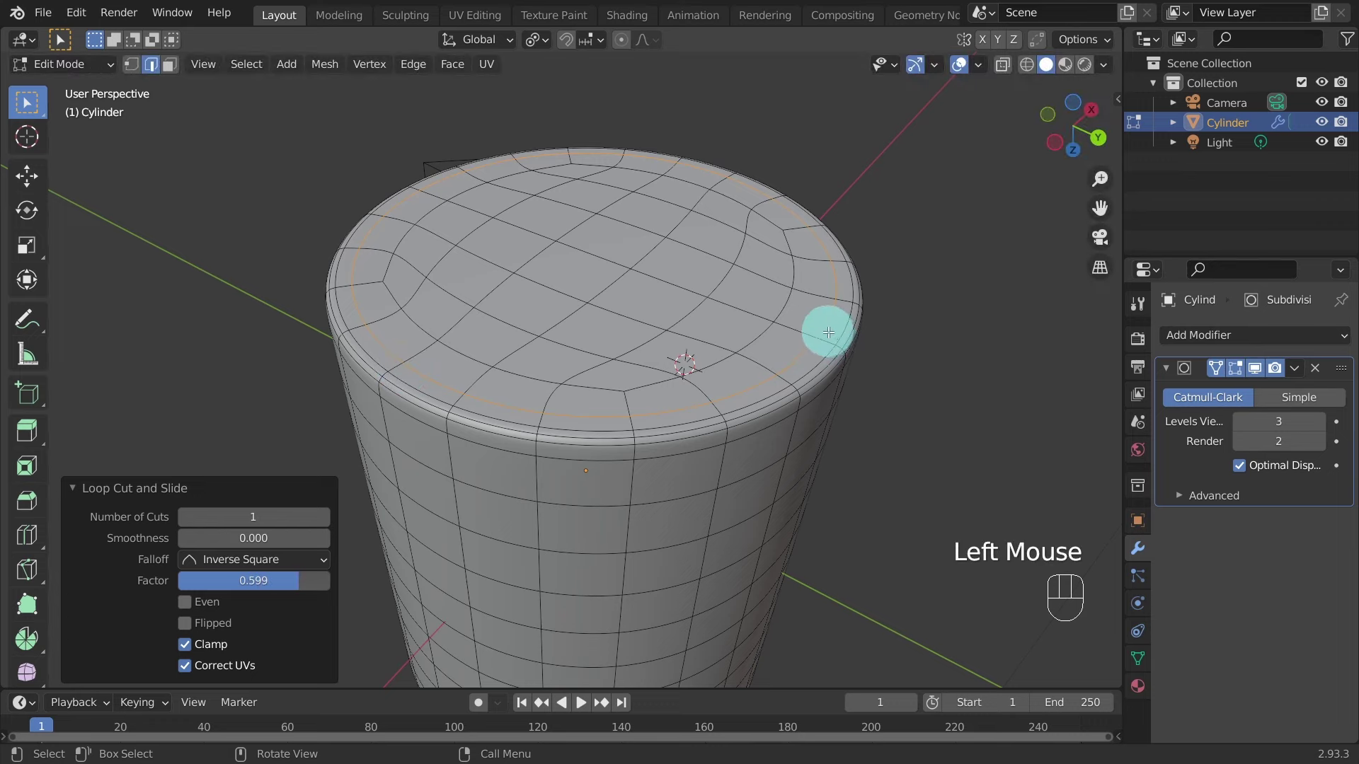
In face select mode, circle-select the inner grid of faces on the mug's underside and move them 0.001281 m along Z.
{"action": "mouse_move", "coordinate": [542, 416]}
{"action": "middle_mouse_down"}
{"action": "mouse_move", "coordinate": [546, 443]}
{"action": "mouse_move", "coordinate": [548, 431]}
{"action": "middle_mouse_up"}
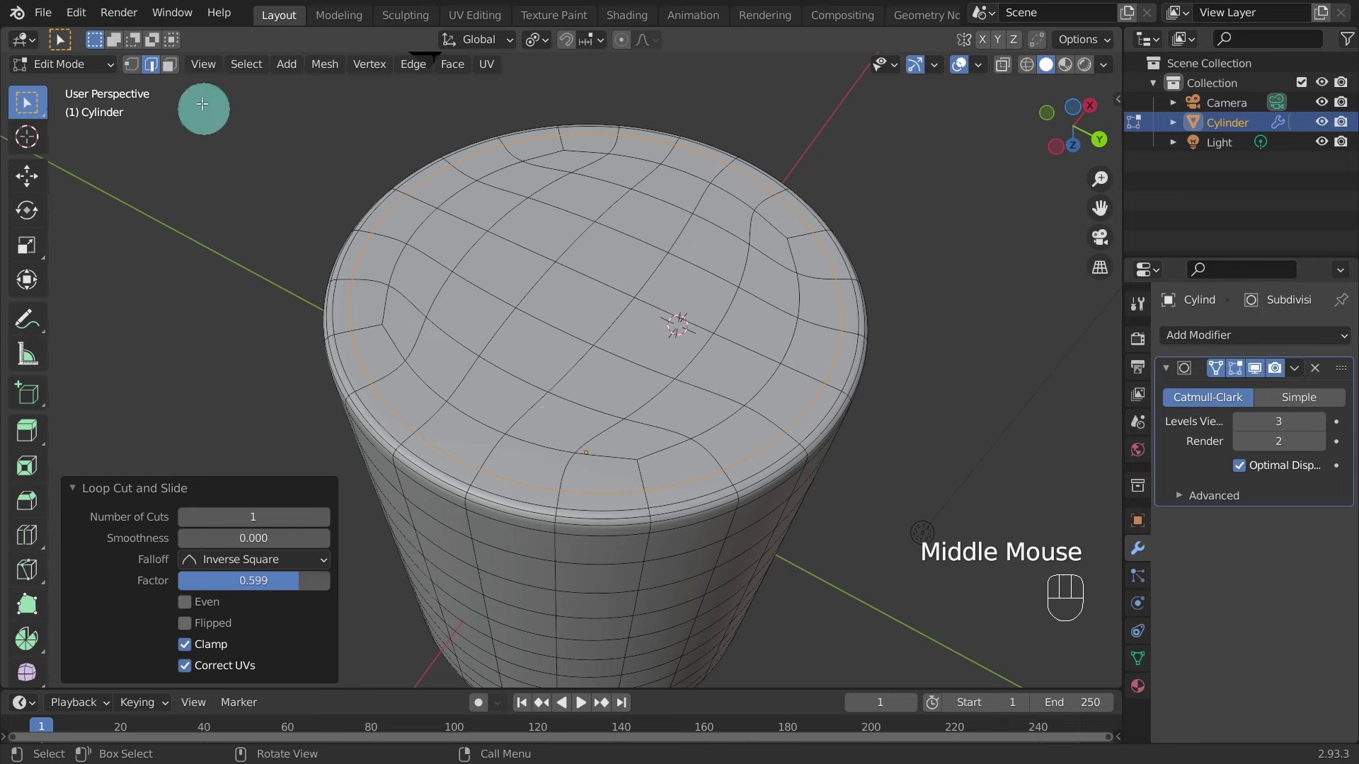
{"action": "left_click", "coordinate": [168, 66]}
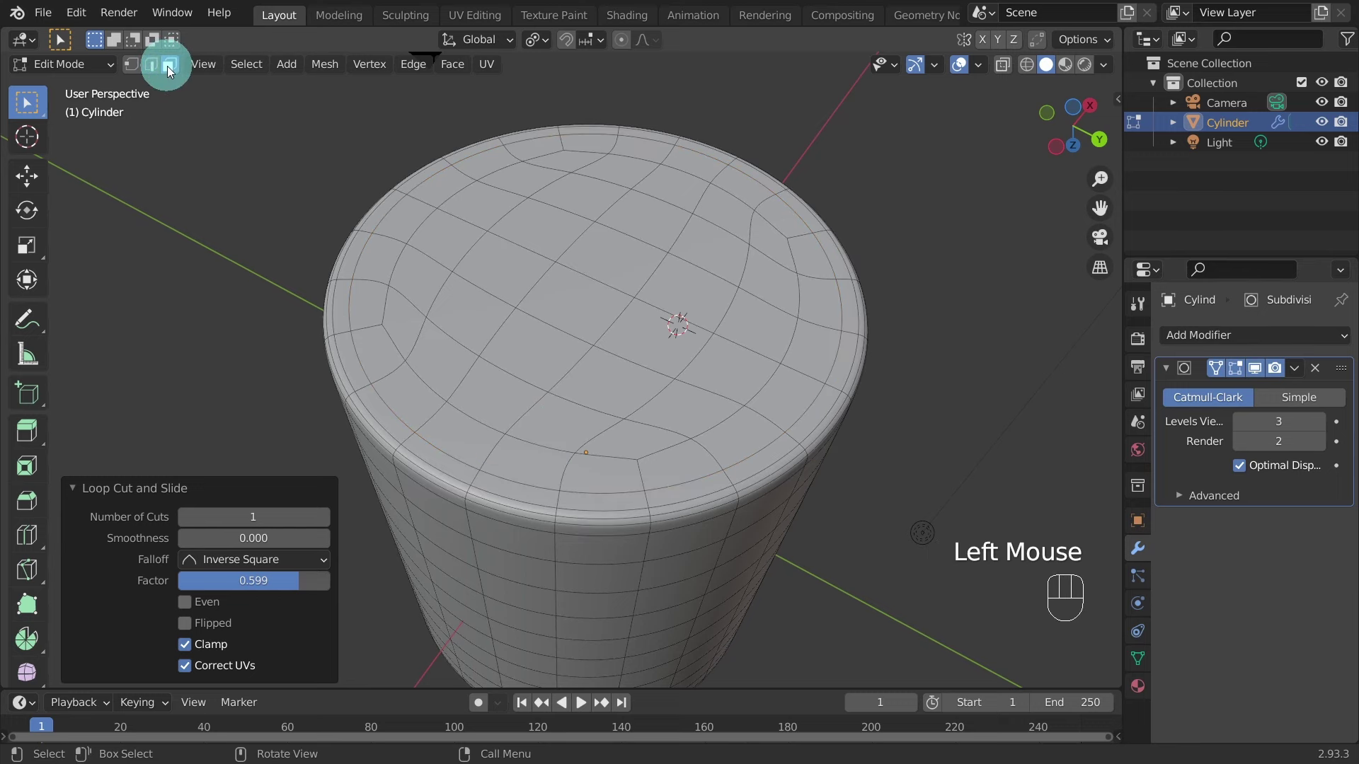
{"action": "left_click", "coordinate": [579, 312]}
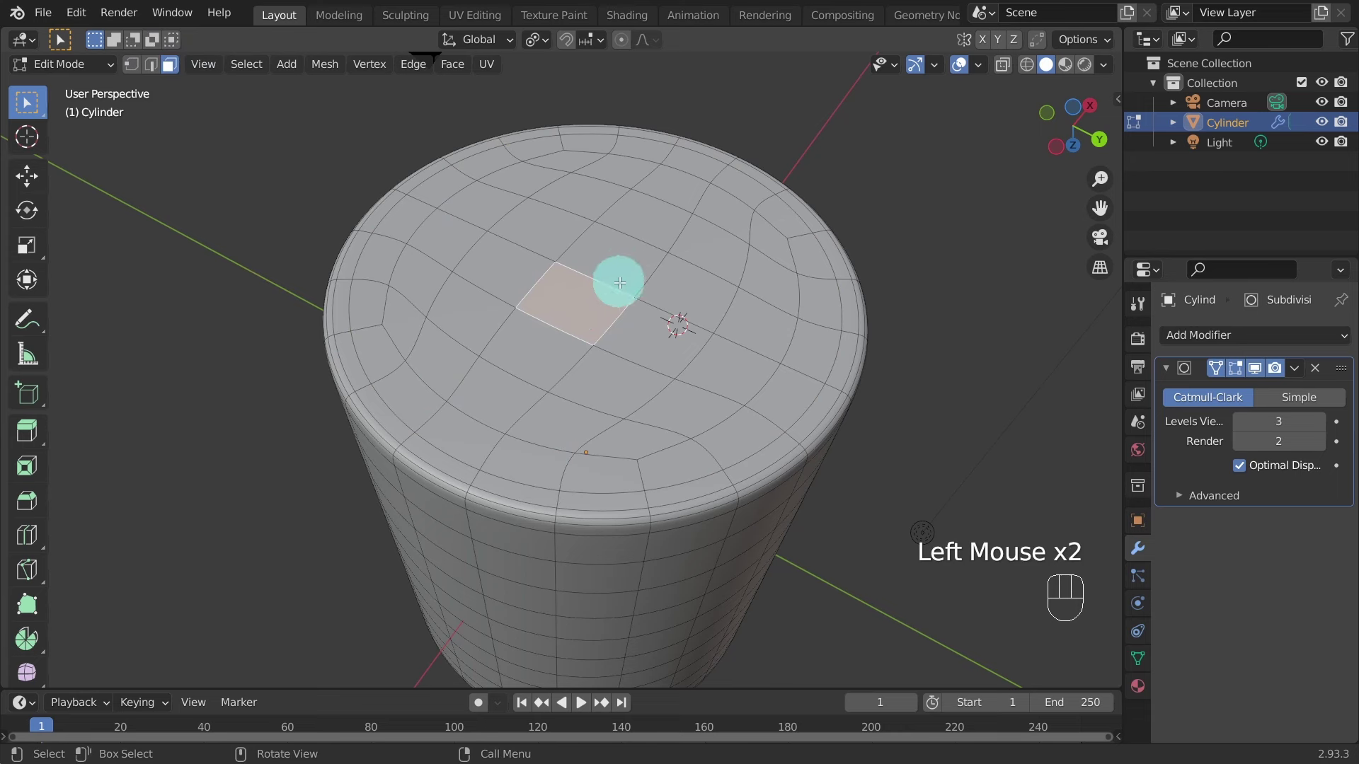
{"action": "key", "text": "c"}
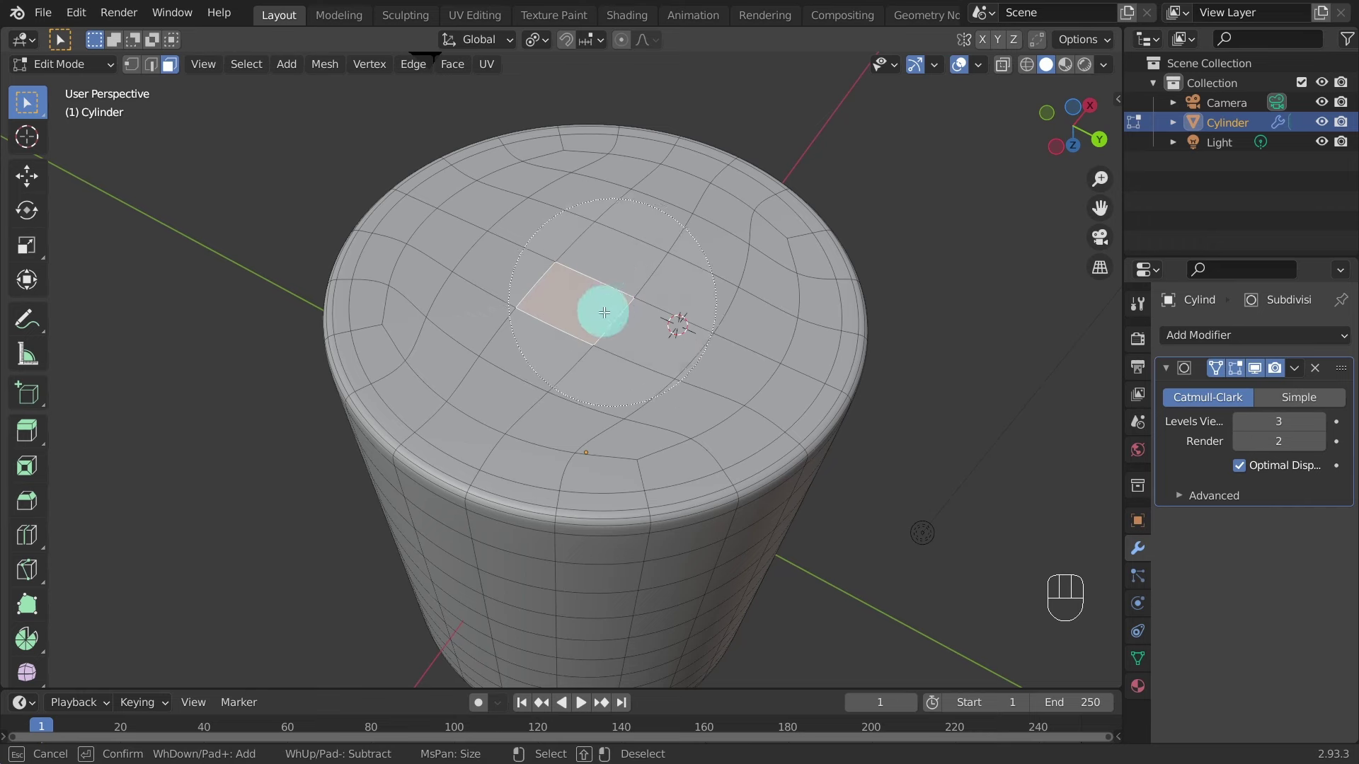
{"action": "mouse_move", "coordinate": [599, 290]}
{"action": "left_mouse_down"}
{"action": "mouse_move", "coordinate": [606, 264]}
{"action": "mouse_move", "coordinate": [522, 288]}
{"action": "mouse_move", "coordinate": [573, 324]}
{"action": "mouse_move", "coordinate": [708, 318]}
{"action": "left_mouse_up"}
{"action": "left_click", "coordinate": [584, 256]}
{"action": "left_click", "coordinate": [522, 300]}
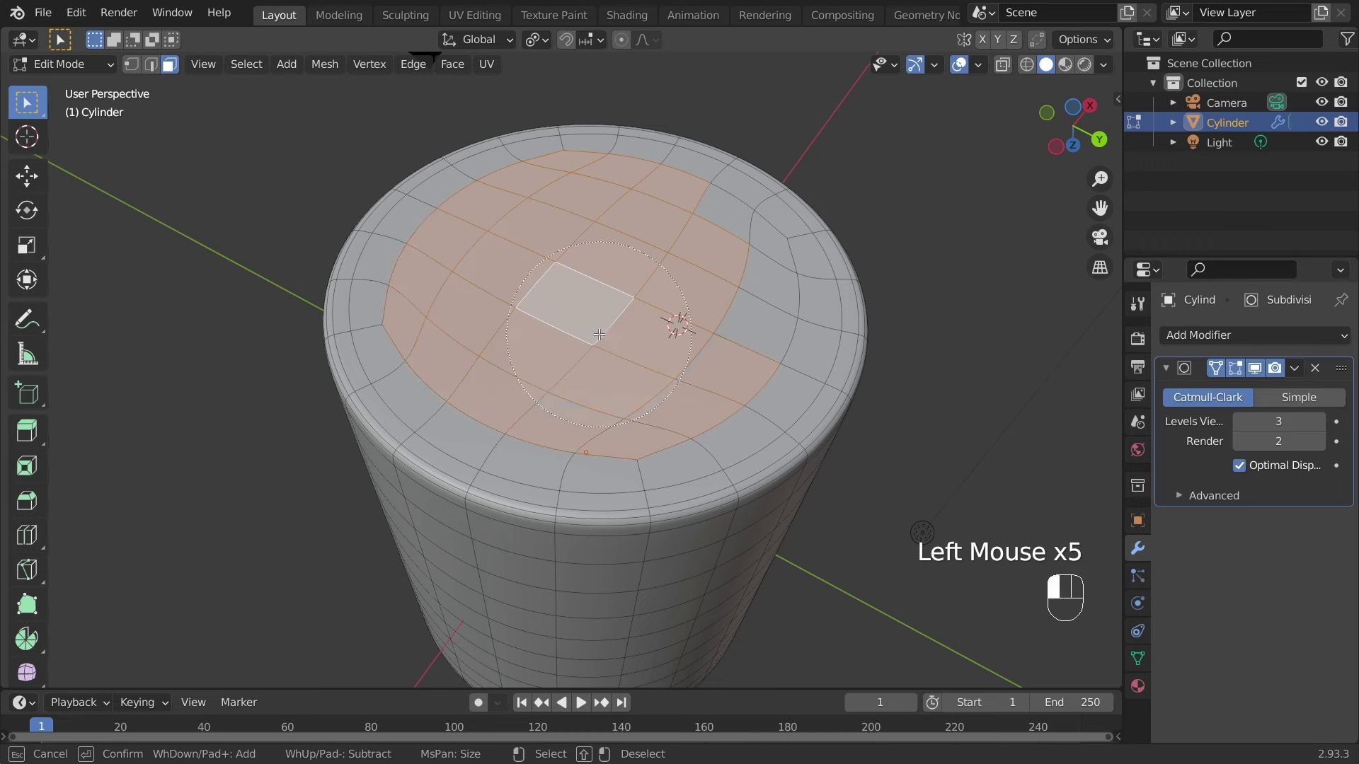
{"action": "left_click", "coordinate": [669, 294]}
{"action": "right_click", "coordinate": [603, 295]}
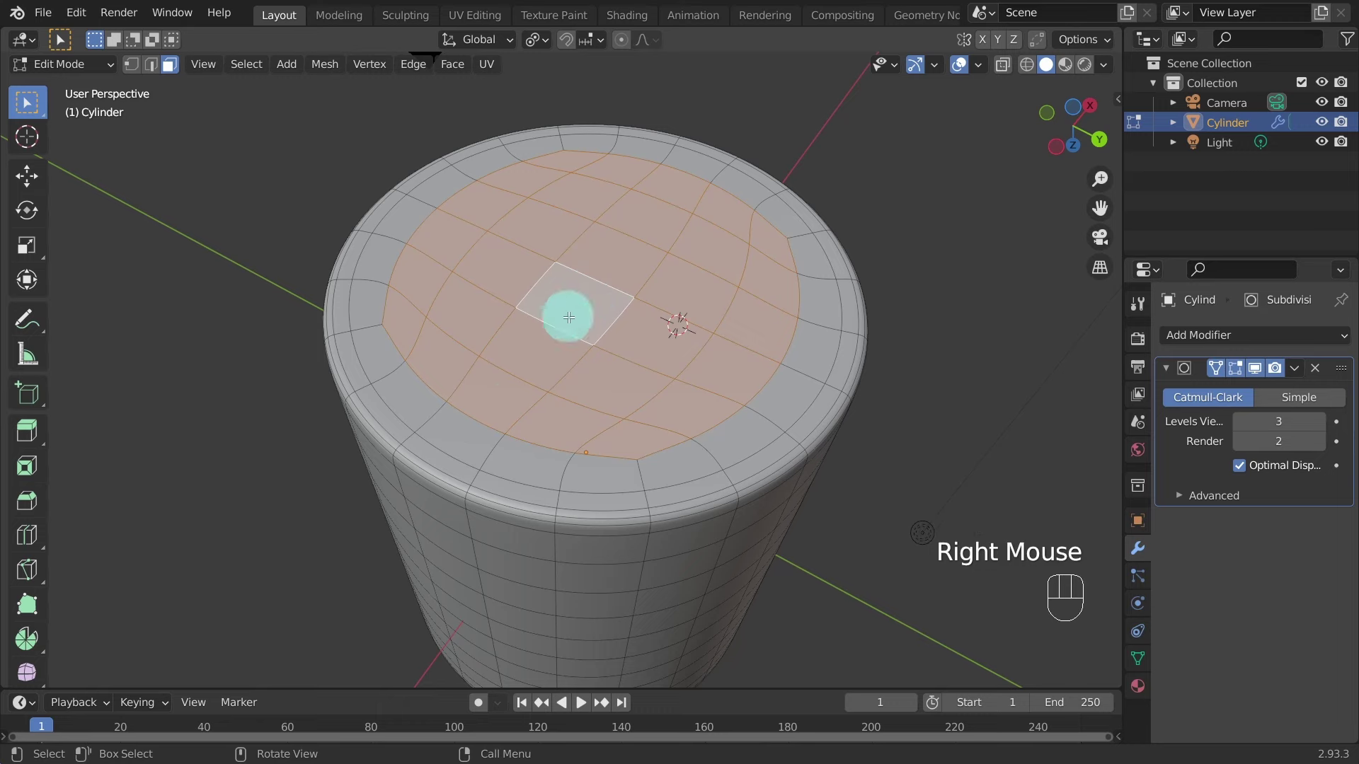
{"action": "middle_click_drag", "start_coordinate": [543, 341], "coordinate": [539, 280]}
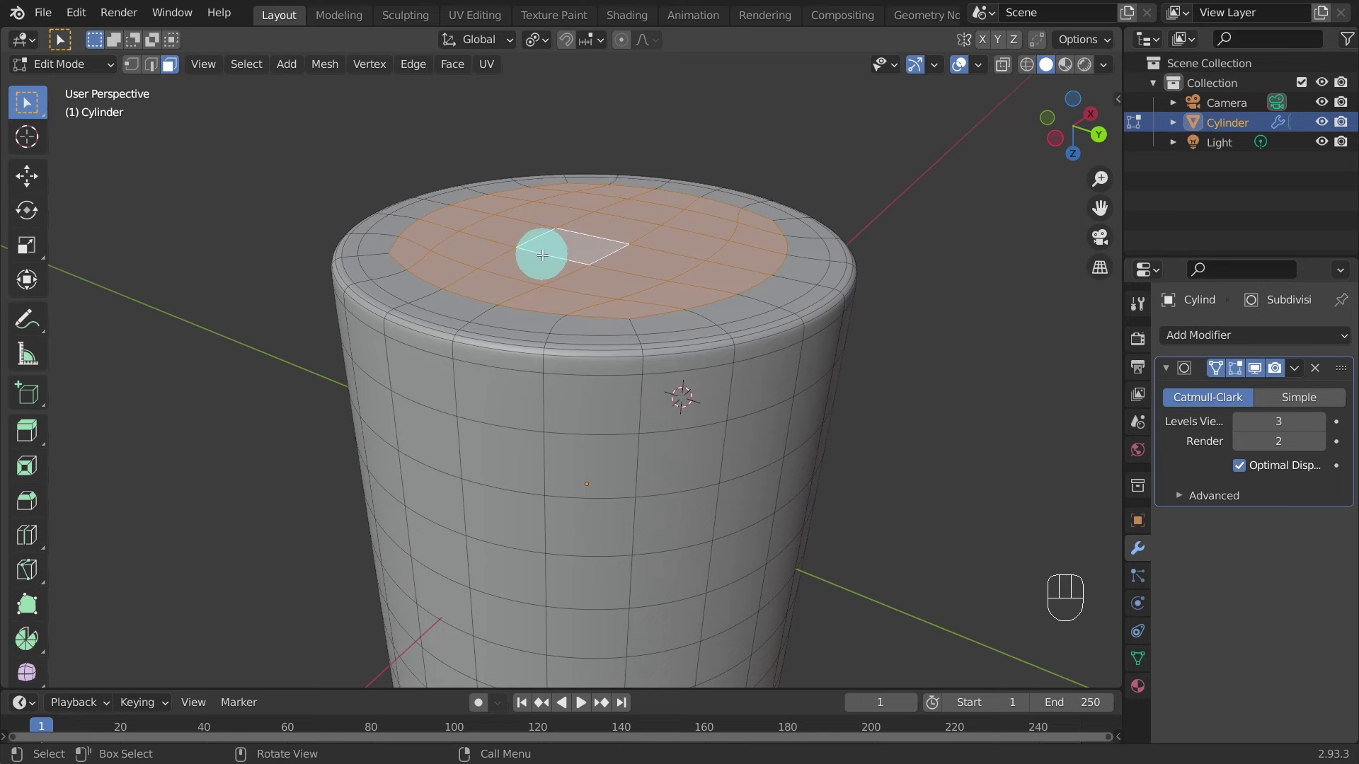
{"action": "key", "text": "g"}
{"action": "key", "text": "z"}
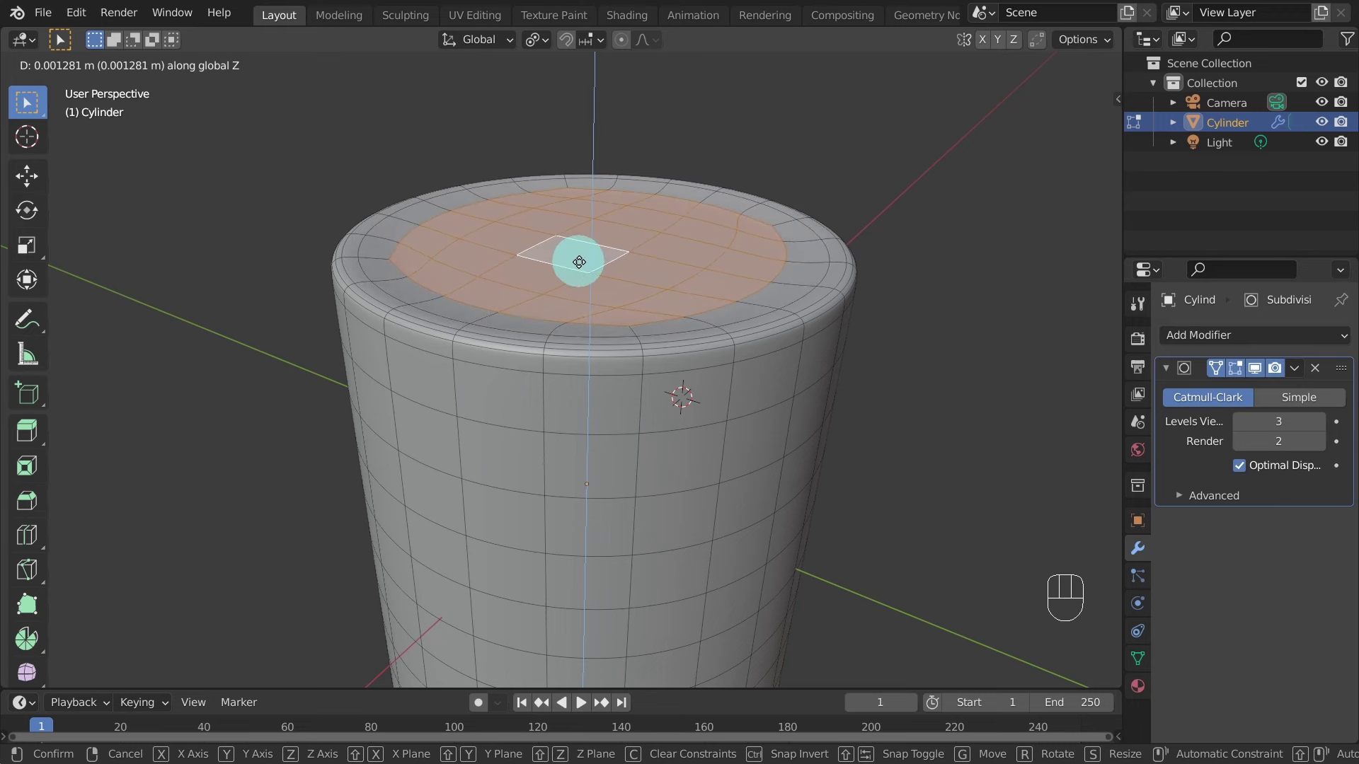
{"action": "left_click", "coordinate": [579, 262]}
In edge select mode, select the edge loop just inside the base's outer edge and scale it to about 0.936.
{"action": "middle_click_drag", "start_coordinate": [564, 415], "coordinate": [584, 442]}
{"action": "left_click", "coordinate": [150, 65]}
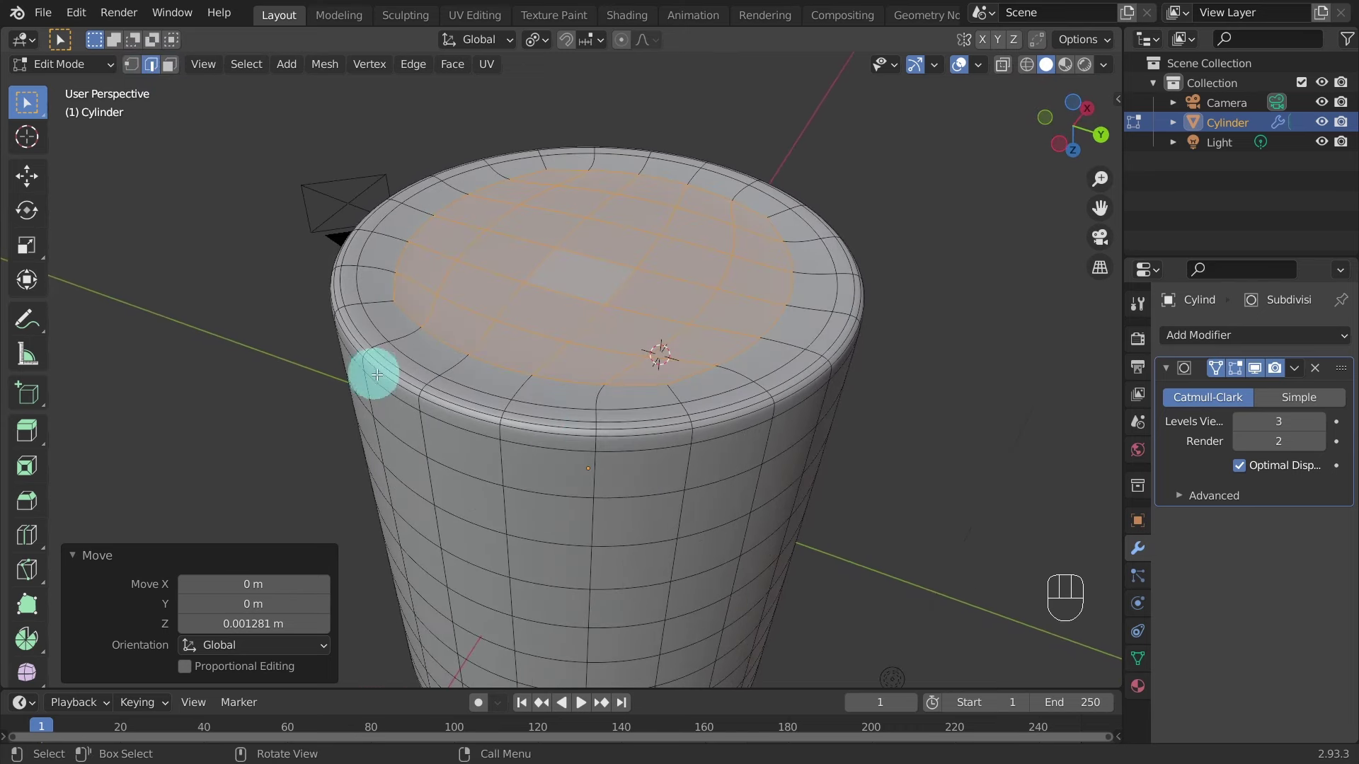
{"action": "scroll", "coordinate": [380, 375], "scroll_direction": "up", "scroll_amount": 2}
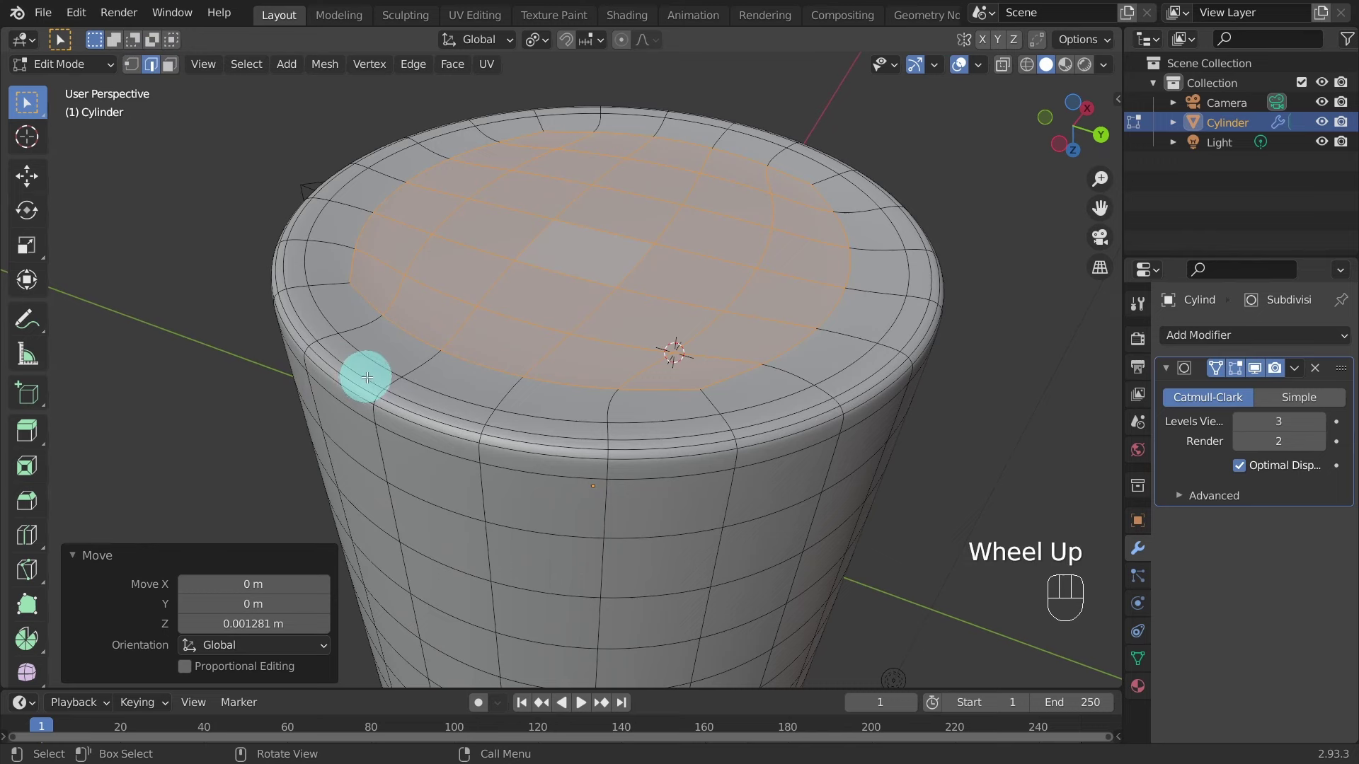
{"action": "left_click", "coordinate": [306, 332]}
{"action": "key", "text": "alt"}
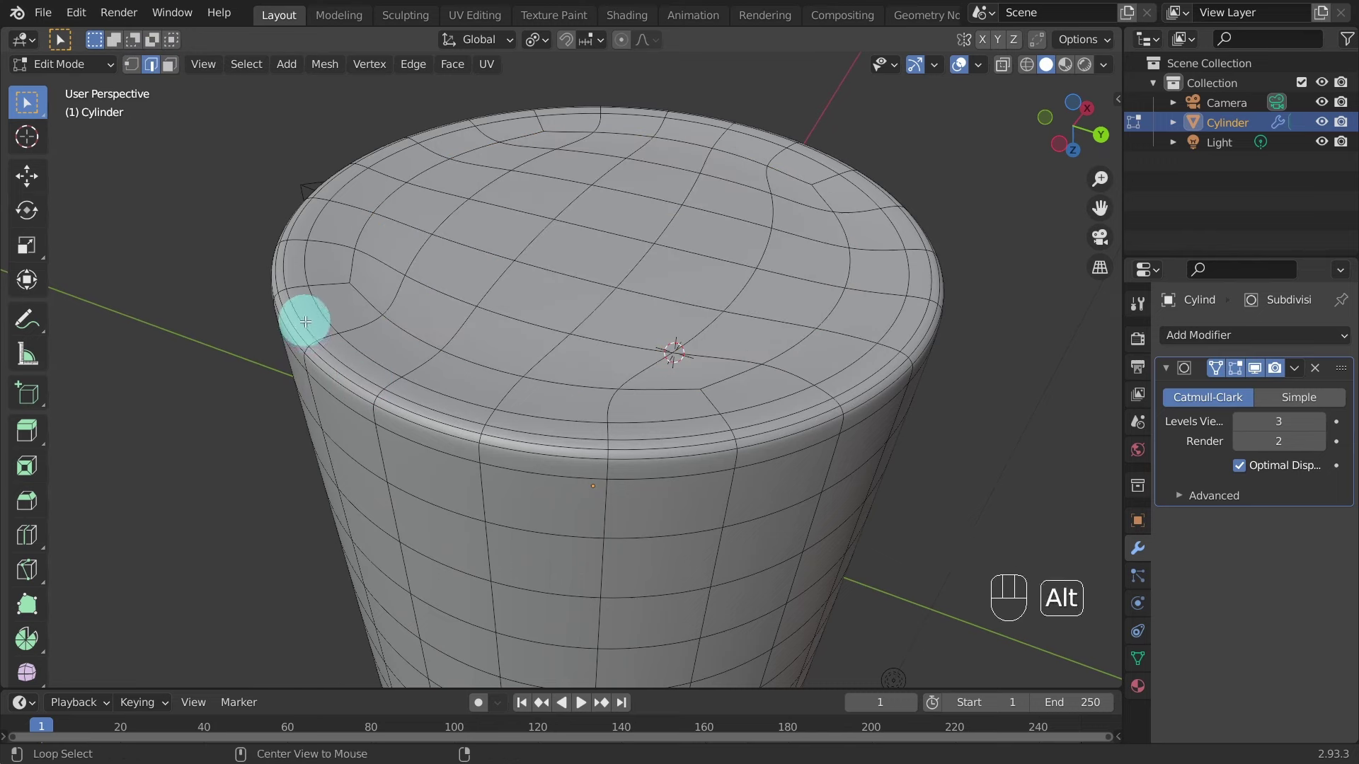
{"action": "left_click", "coordinate": [306, 327], "text": "alt"}
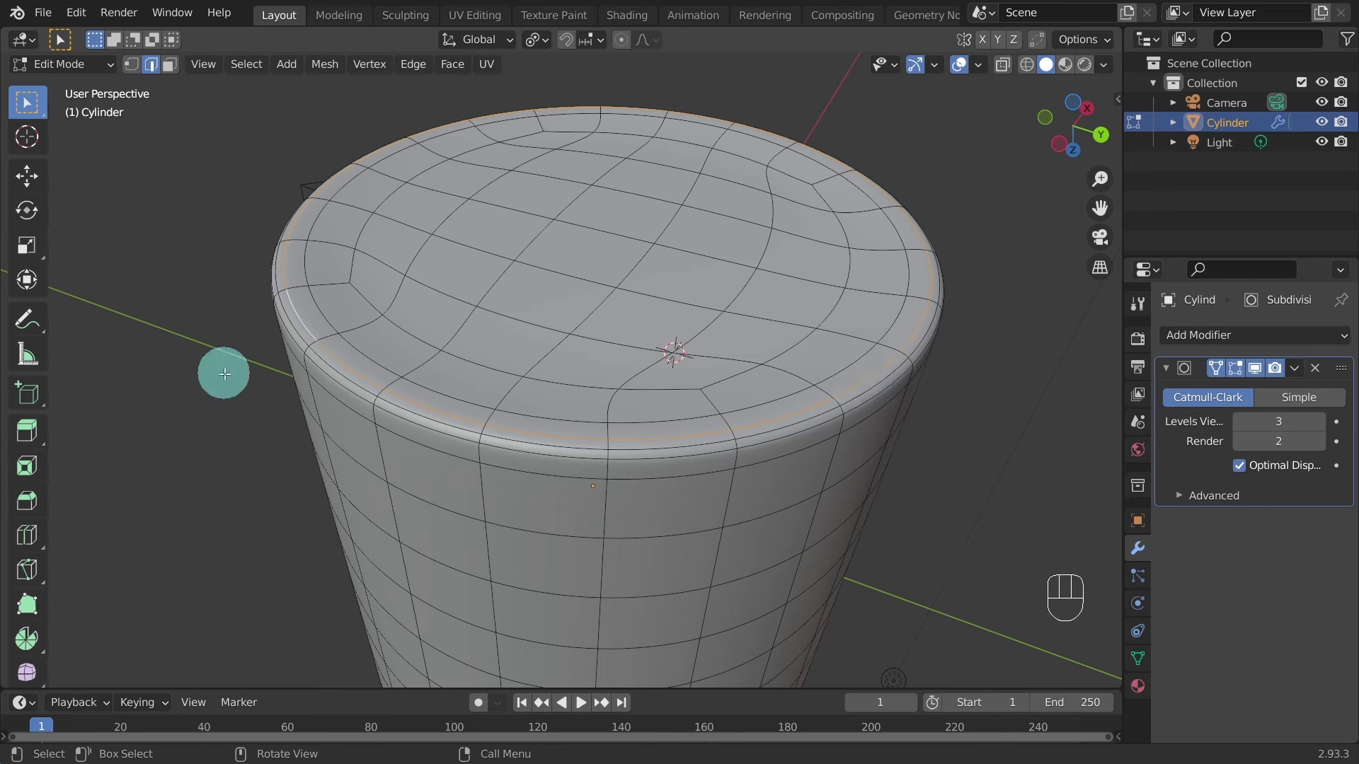
{"action": "key", "text": "s"}
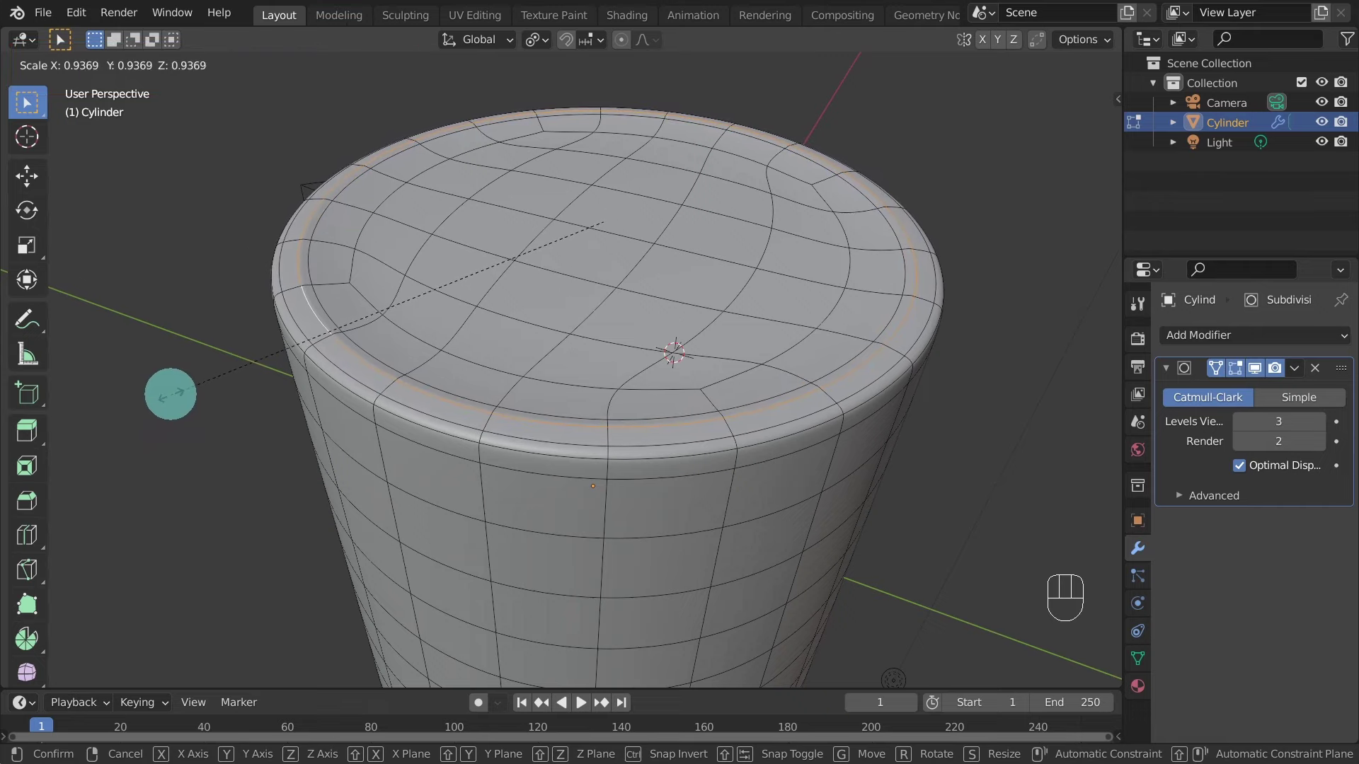
{"action": "left_click", "coordinate": [170, 394]}
Change the viewport lighting to MatCap with the glossy light-grey reflective sphere.
{"action": "middle_click_drag", "start_coordinate": [423, 481], "coordinate": [407, 456]}
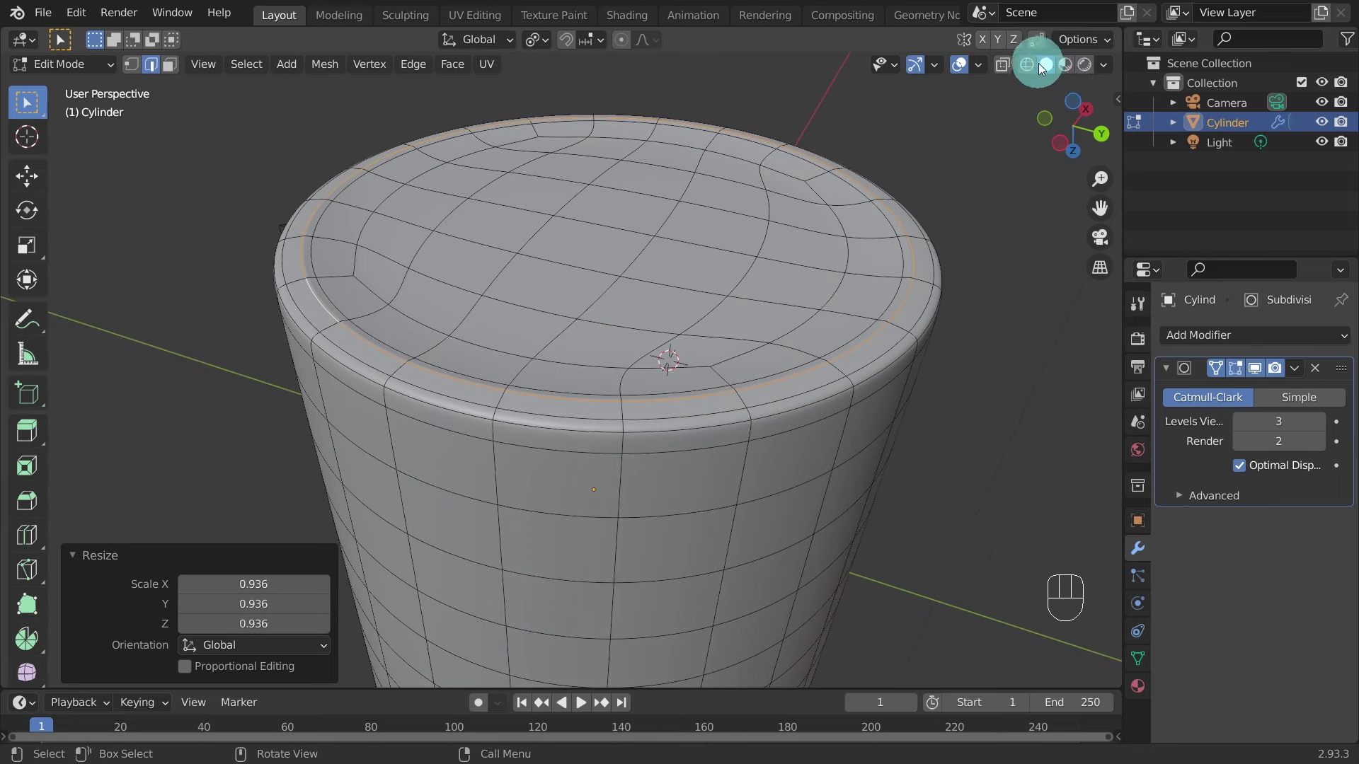
{"action": "left_click", "coordinate": [1104, 64]}
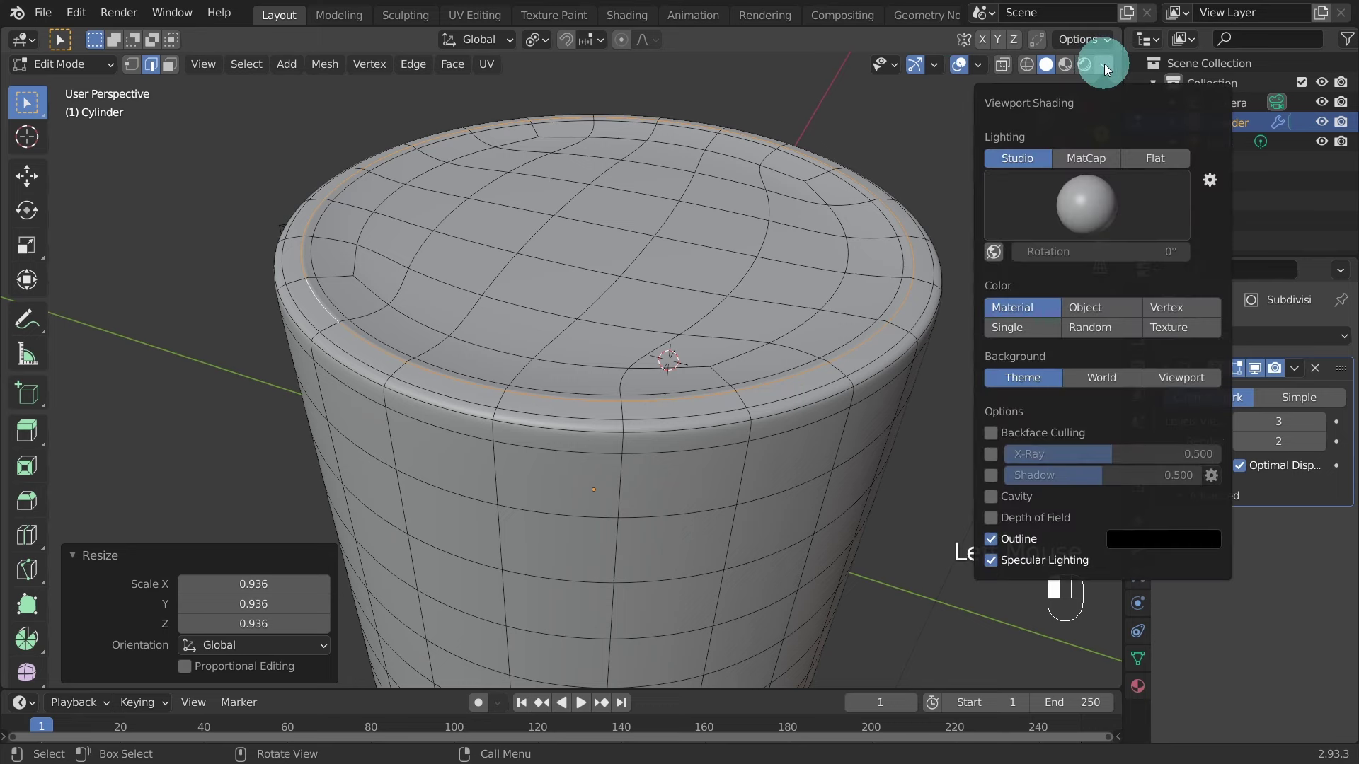
{"action": "left_click", "coordinate": [1089, 157]}
{"action": "left_click", "coordinate": [1080, 194]}
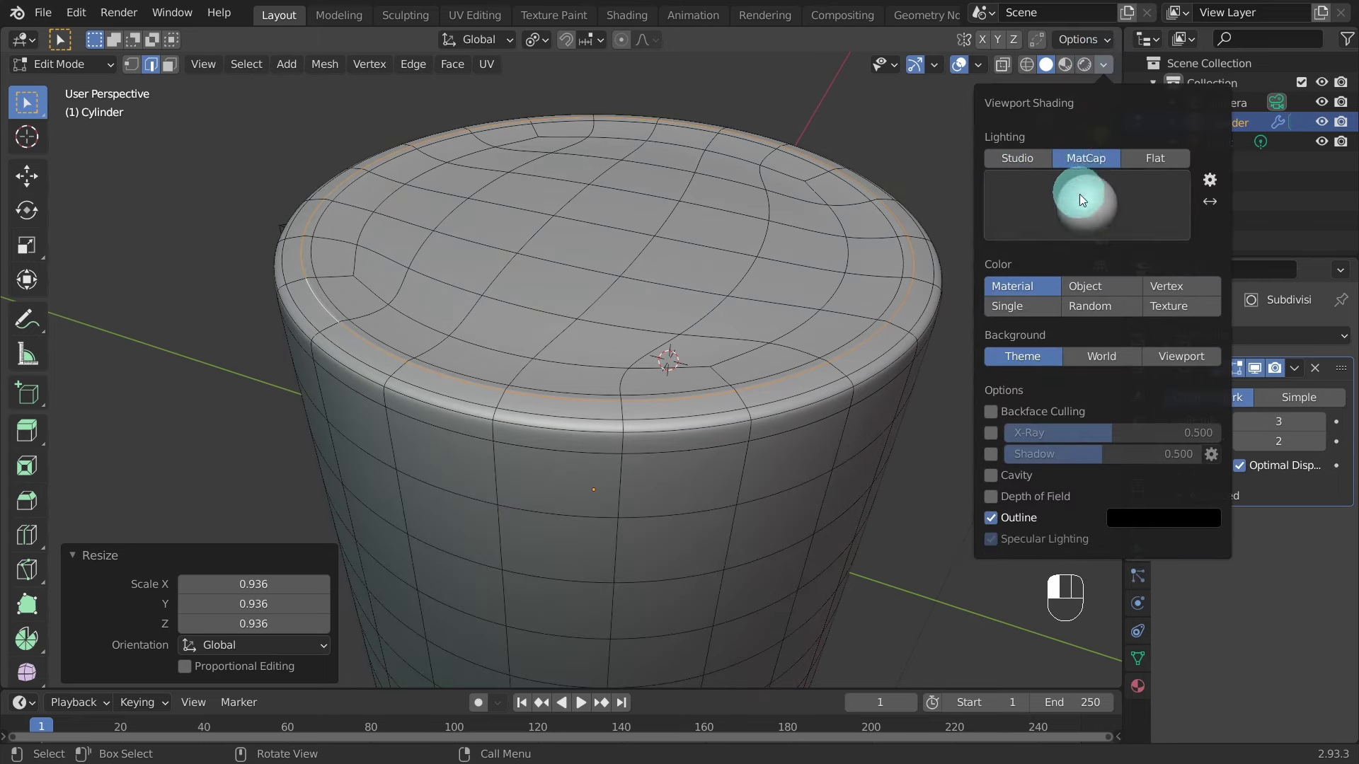
{"action": "left_click", "coordinate": [847, 283]}
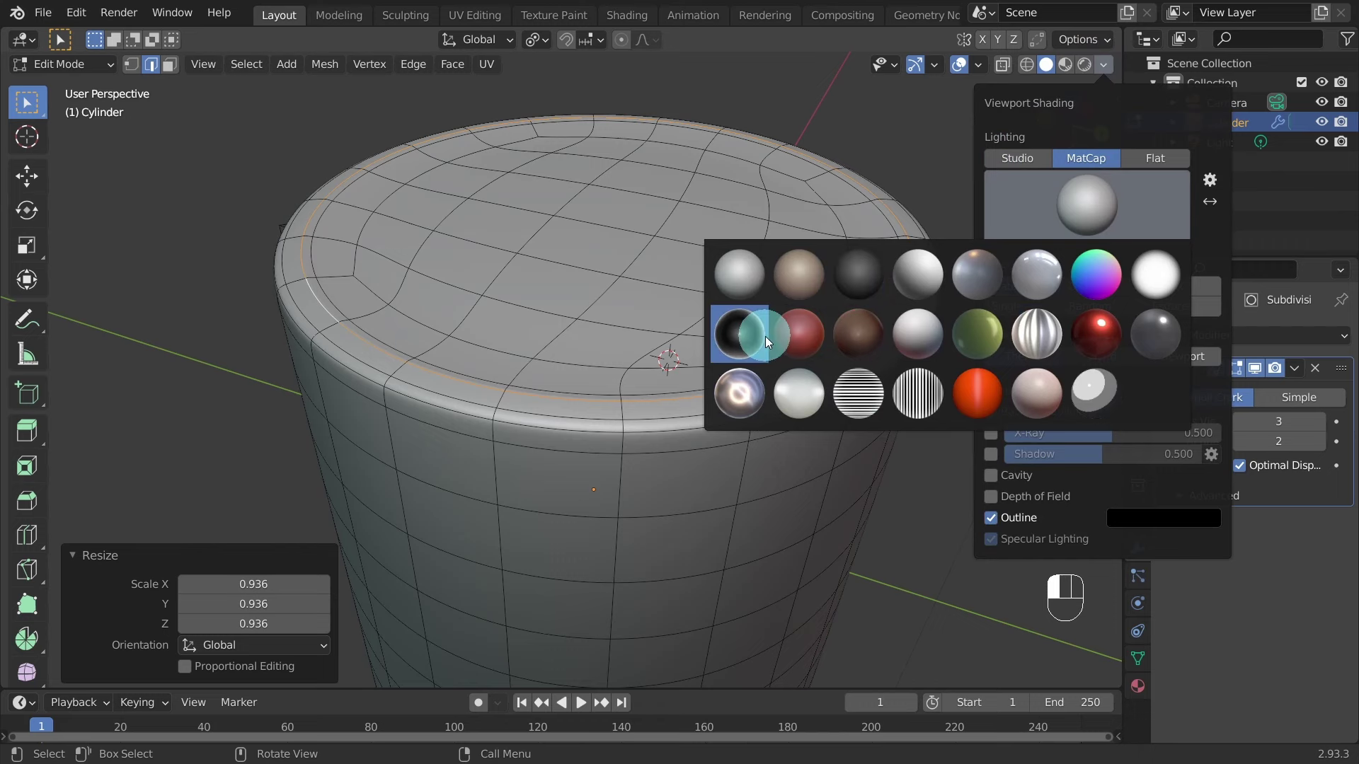
{"action": "left_click", "coordinate": [1036, 283]}
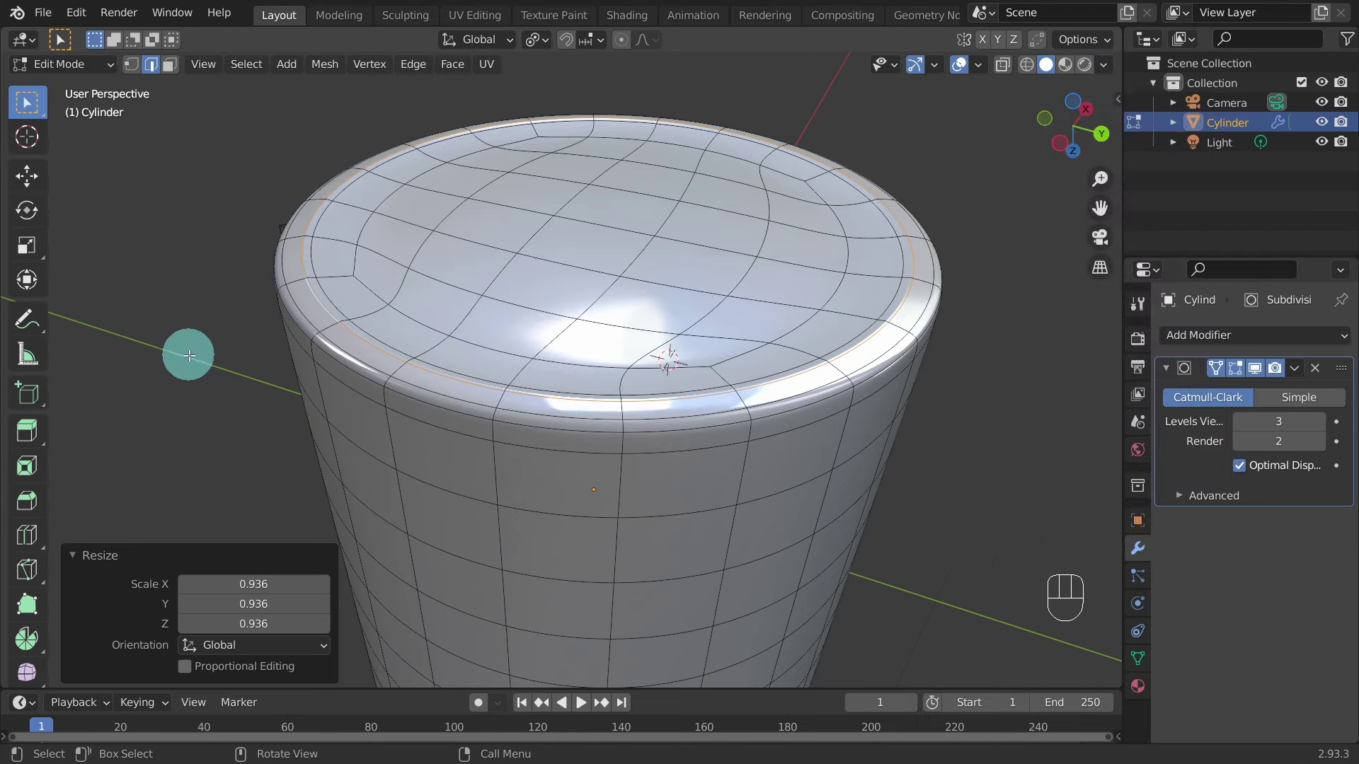
Switch to Object Mode and examine the reflections on the mug's base, walls and handle joints.
{"action": "middle_click_drag", "start_coordinate": [184, 352], "coordinate": [236, 380]}
{"action": "key", "text": "Tab"}
{"action": "scroll", "coordinate": [235, 381], "scroll_direction": "down", "scroll_amount": 2}
{"action": "scroll", "coordinate": [262, 442], "scroll_direction": "up", "scroll_amount": 1}
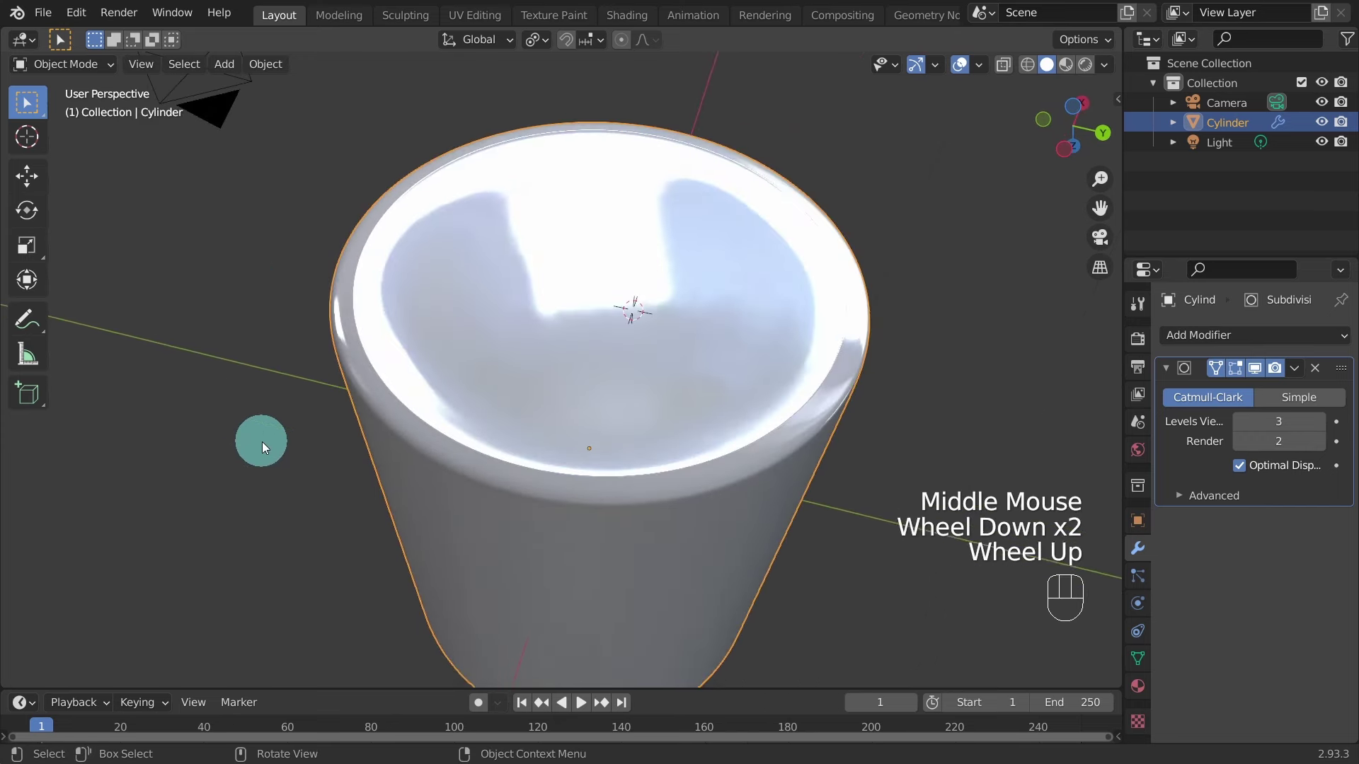
{"action": "middle_click_drag", "start_coordinate": [262, 442], "coordinate": [291, 629]}
{"action": "scroll", "coordinate": [529, 237], "scroll_direction": "down", "scroll_amount": 1}
{"action": "middle_click_drag", "start_coordinate": [525, 215], "coordinate": [453, 225]}
{"action": "scroll", "coordinate": [528, 368], "scroll_direction": "down", "scroll_amount": 1}
{"action": "middle_click_drag", "start_coordinate": [531, 323], "coordinate": [554, 414], "text": "shift"}
{"action": "scroll", "coordinate": [524, 405], "scroll_direction": "up", "scroll_amount": 1}
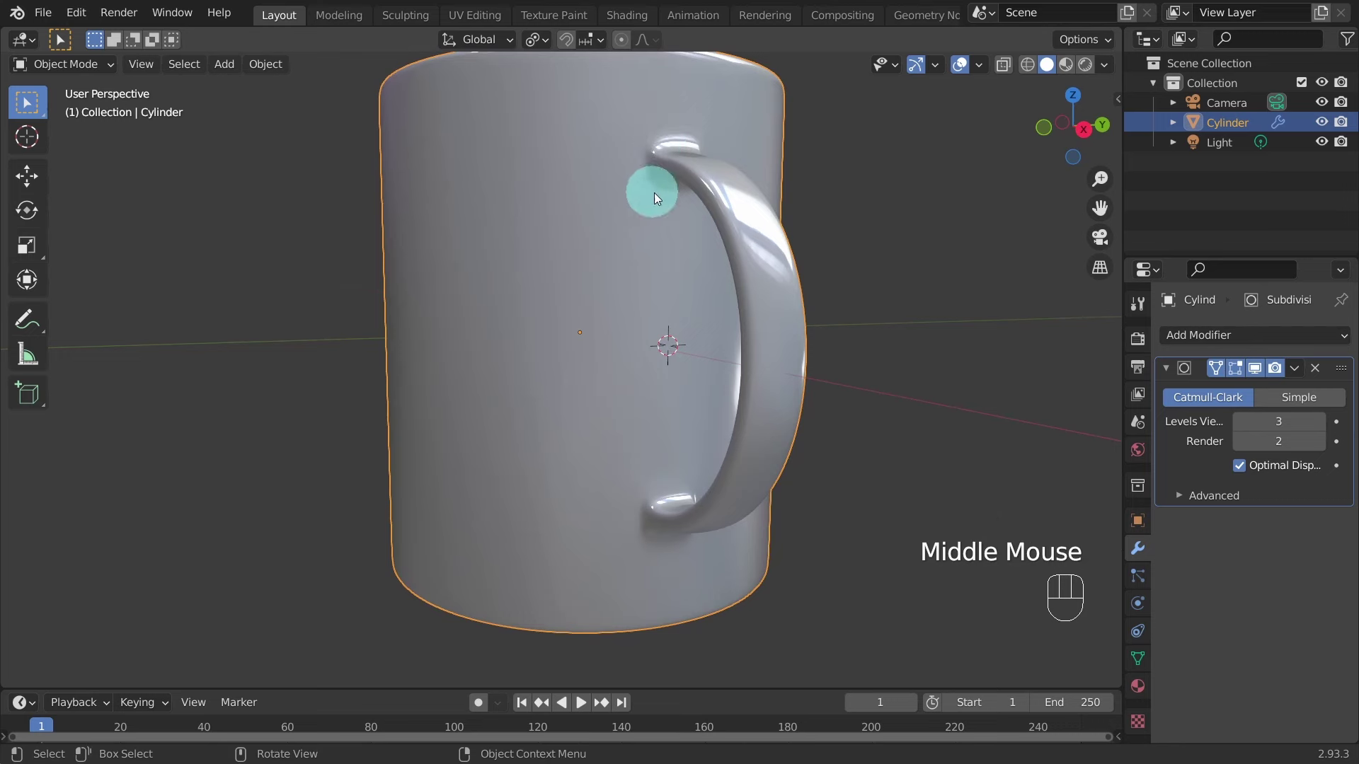
In Edit Mode, select the upper edge of both handle joints at the wall and edge-slide them with a factor of -0.273.
{"action": "middle_click_drag", "start_coordinate": [618, 475], "coordinate": [552, 326]}
{"action": "key", "text": "Tab"}
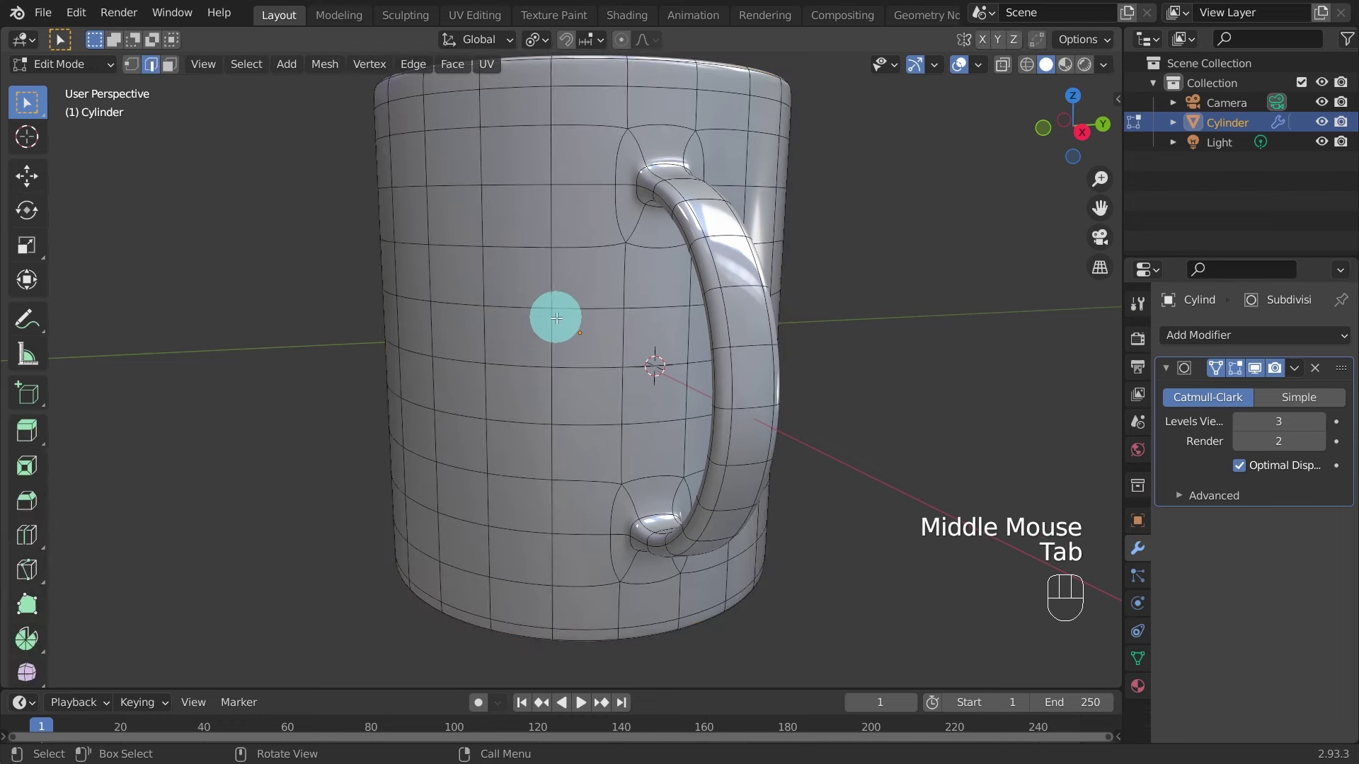
{"action": "scroll", "coordinate": [579, 271], "scroll_direction": "up", "scroll_amount": 2}
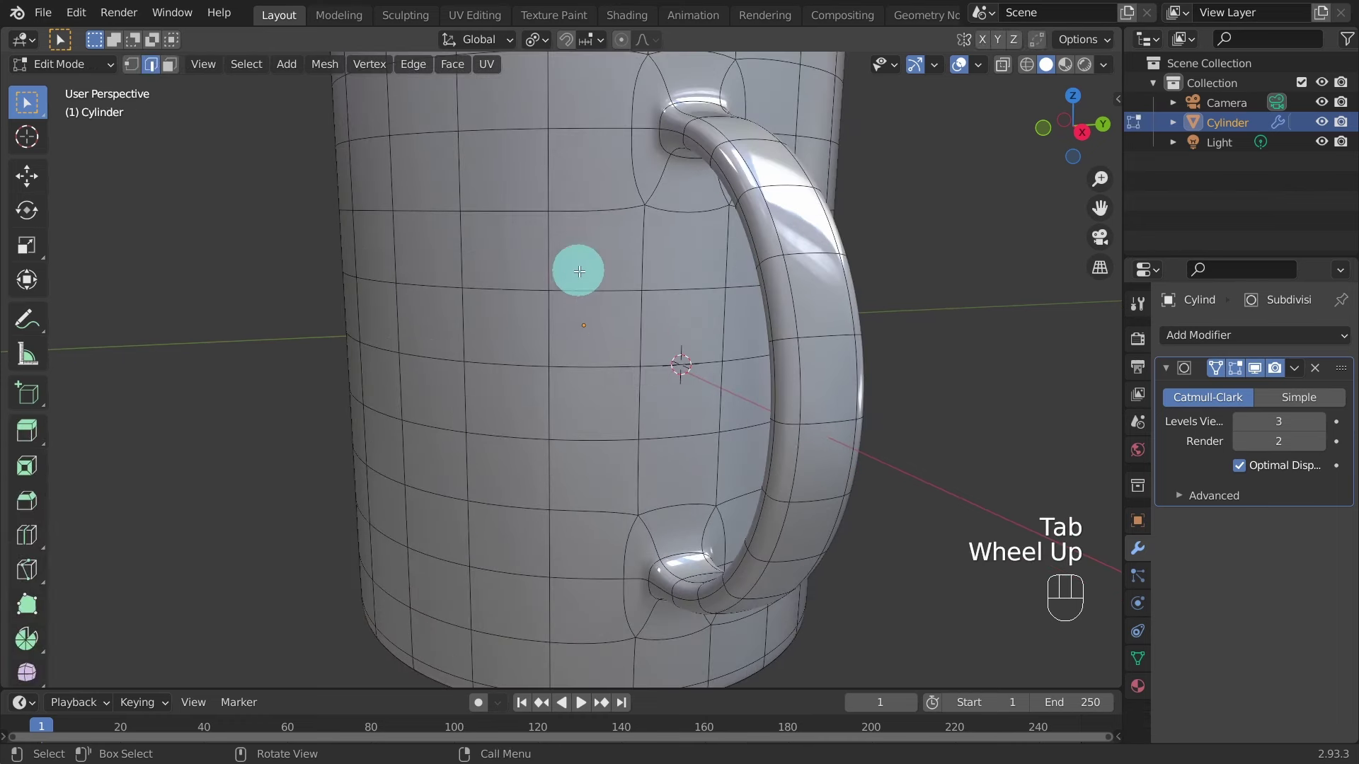
{"action": "left_click", "coordinate": [695, 100]}
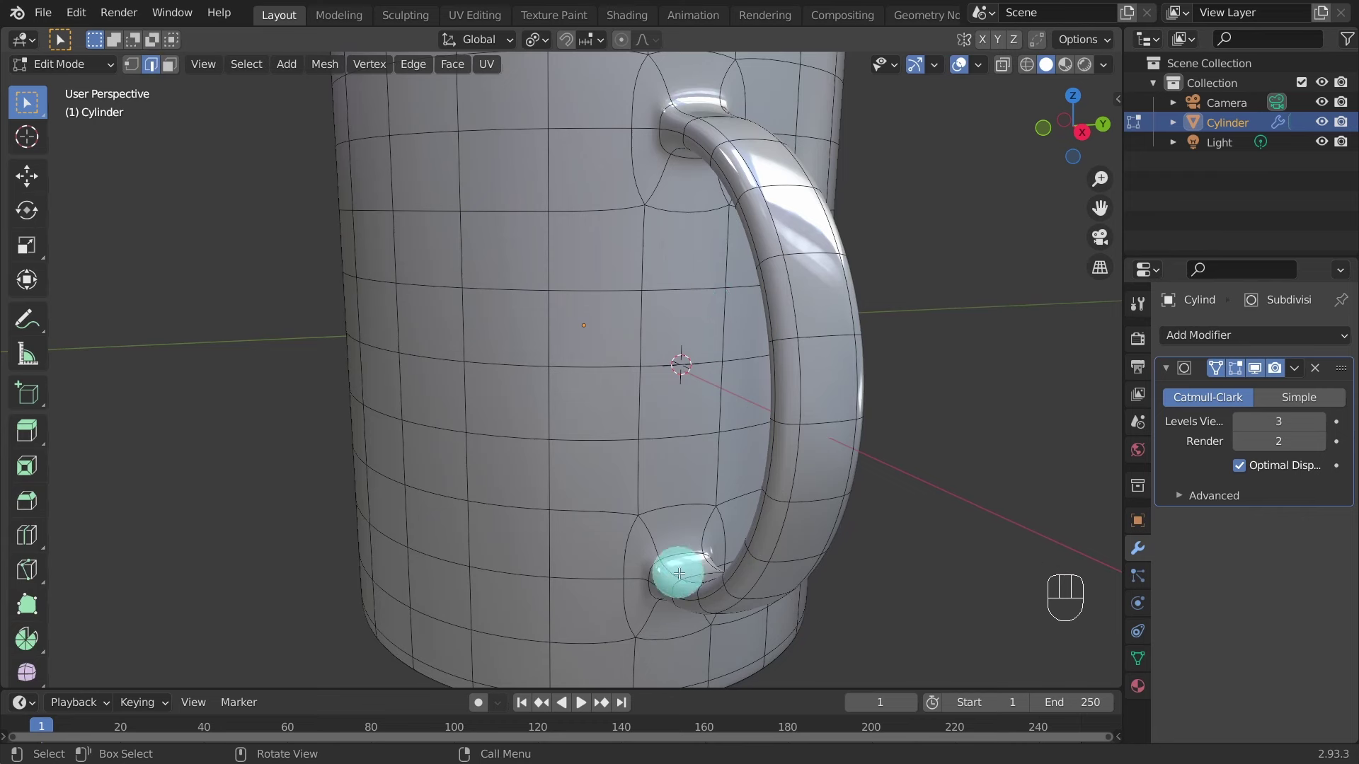
{"action": "key", "text": "shift"}
{"action": "left_click", "coordinate": [684, 553], "text": "shift"}
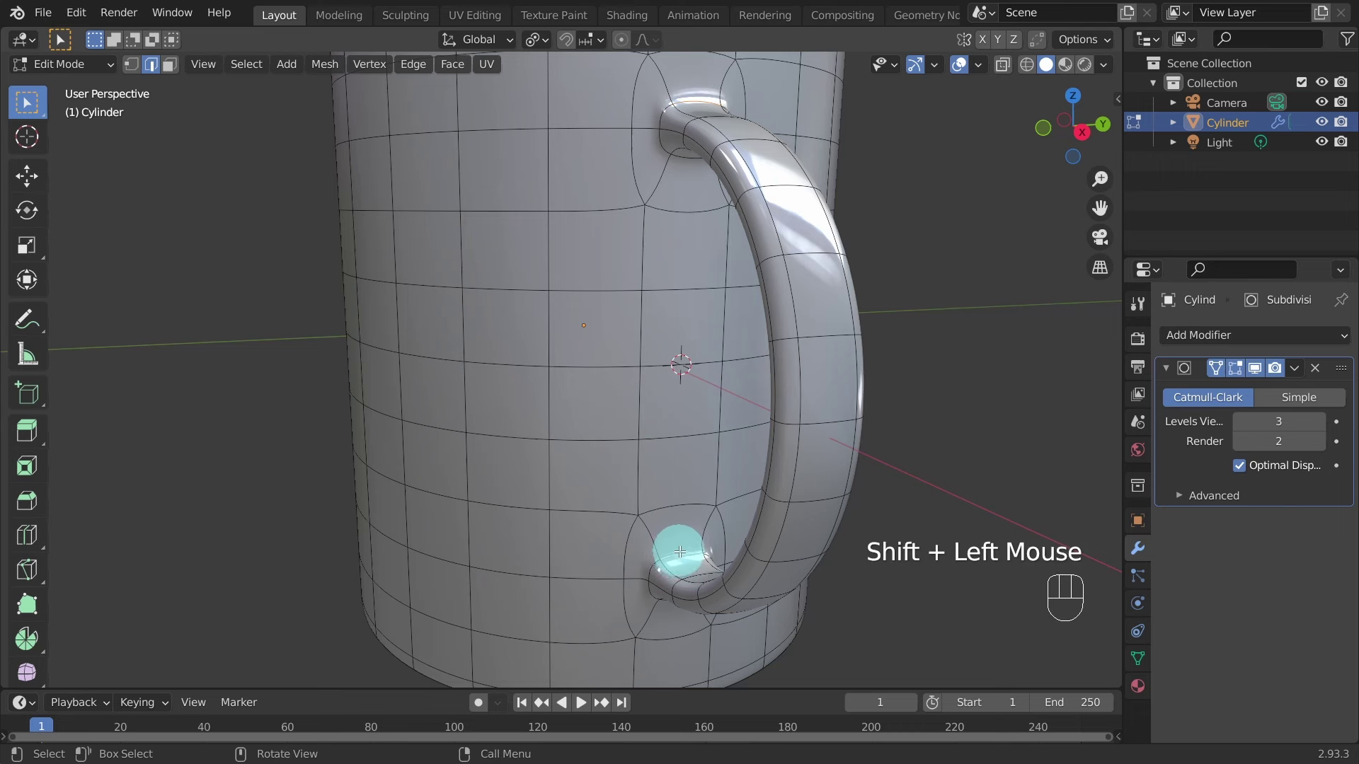
{"action": "key", "text": "g"}
{"action": "key", "text": "g"}
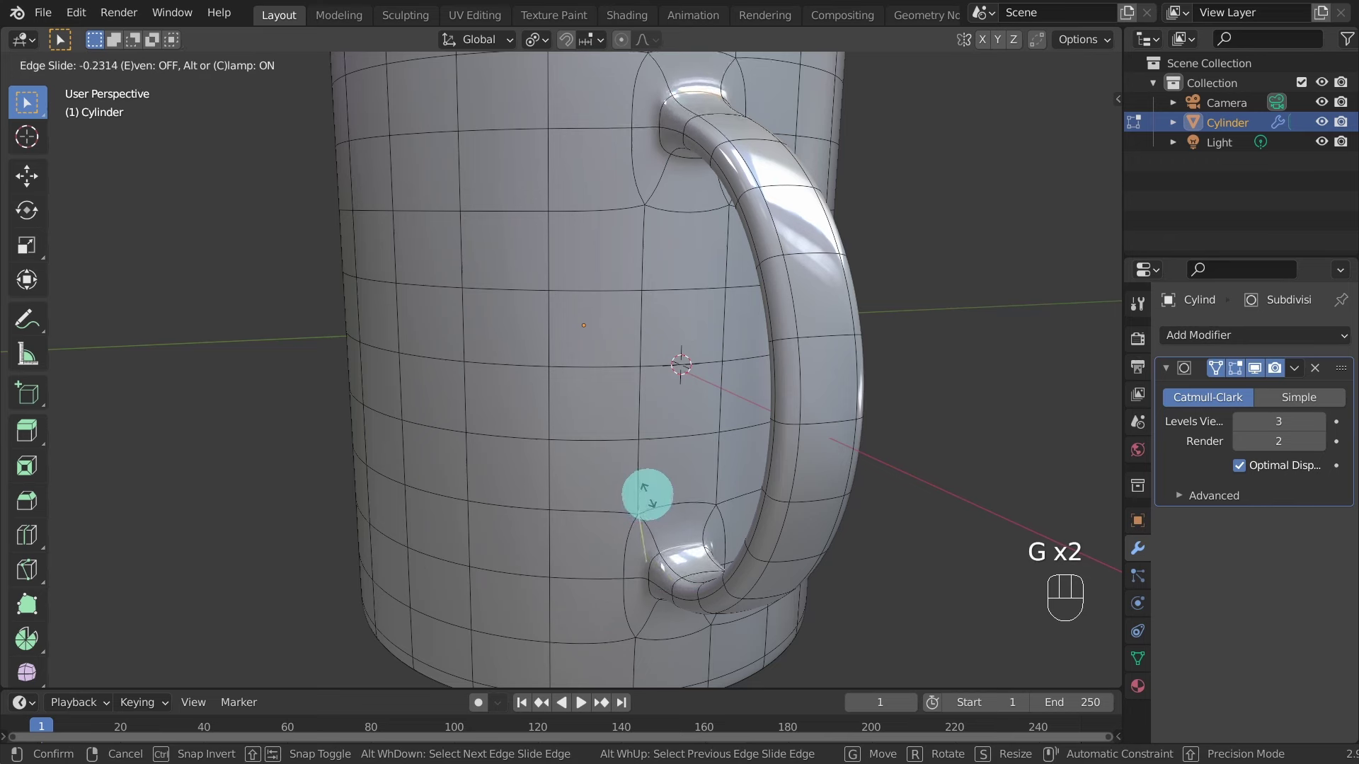
{"action": "left_click", "coordinate": [648, 492]}
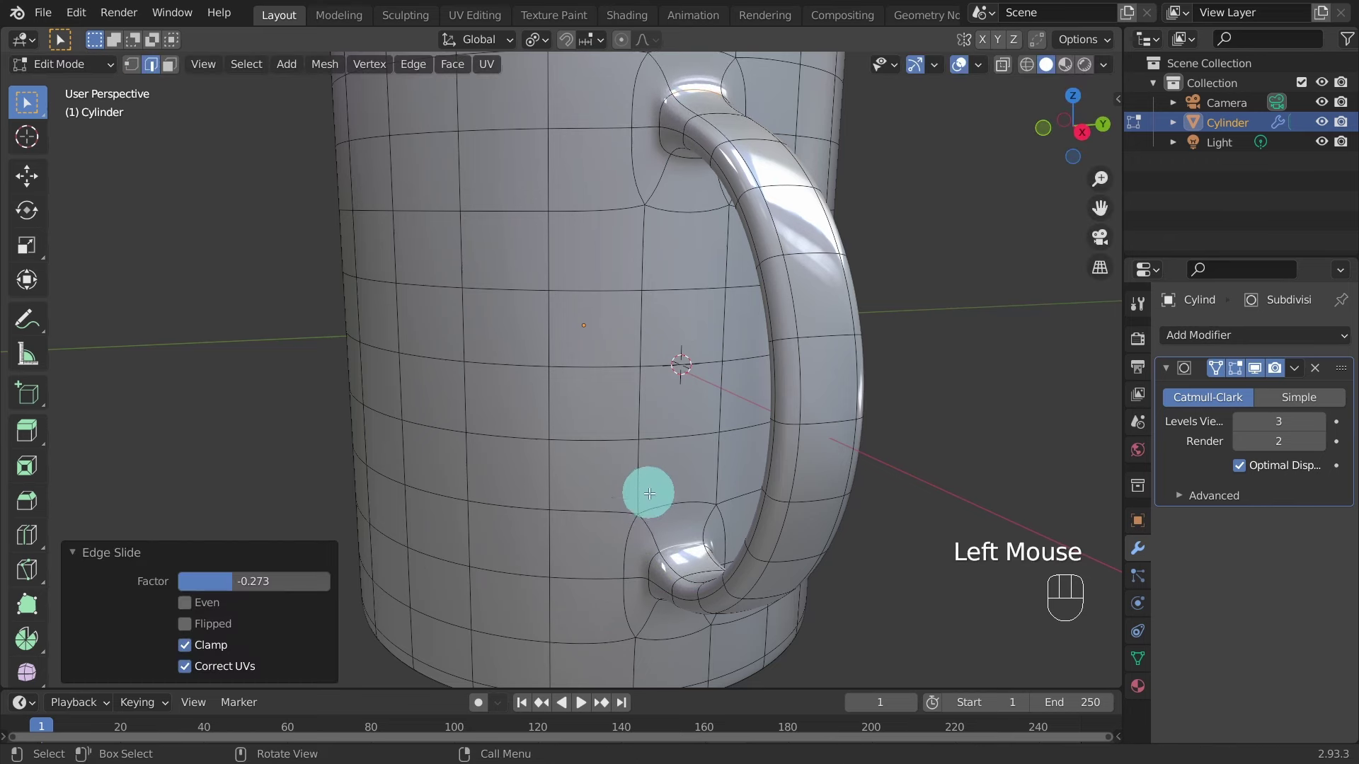
Select the lower edge of both handle joints at the wall and edge-slide them with a factor of -0.207.
{"action": "middle_click", "coordinate": [678, 232]}
{"action": "middle_click_drag", "start_coordinate": [678, 232], "coordinate": [691, 194]}
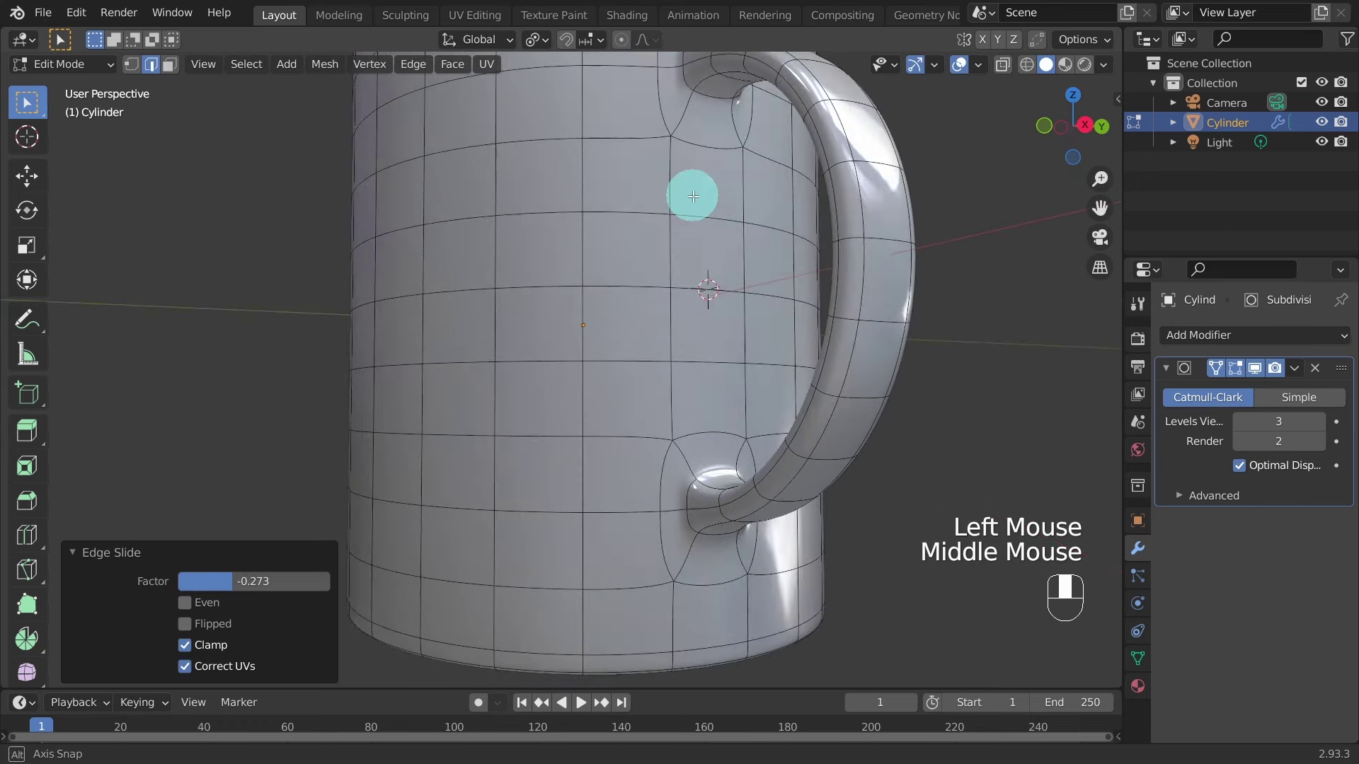
{"action": "left_click", "coordinate": [714, 99]}
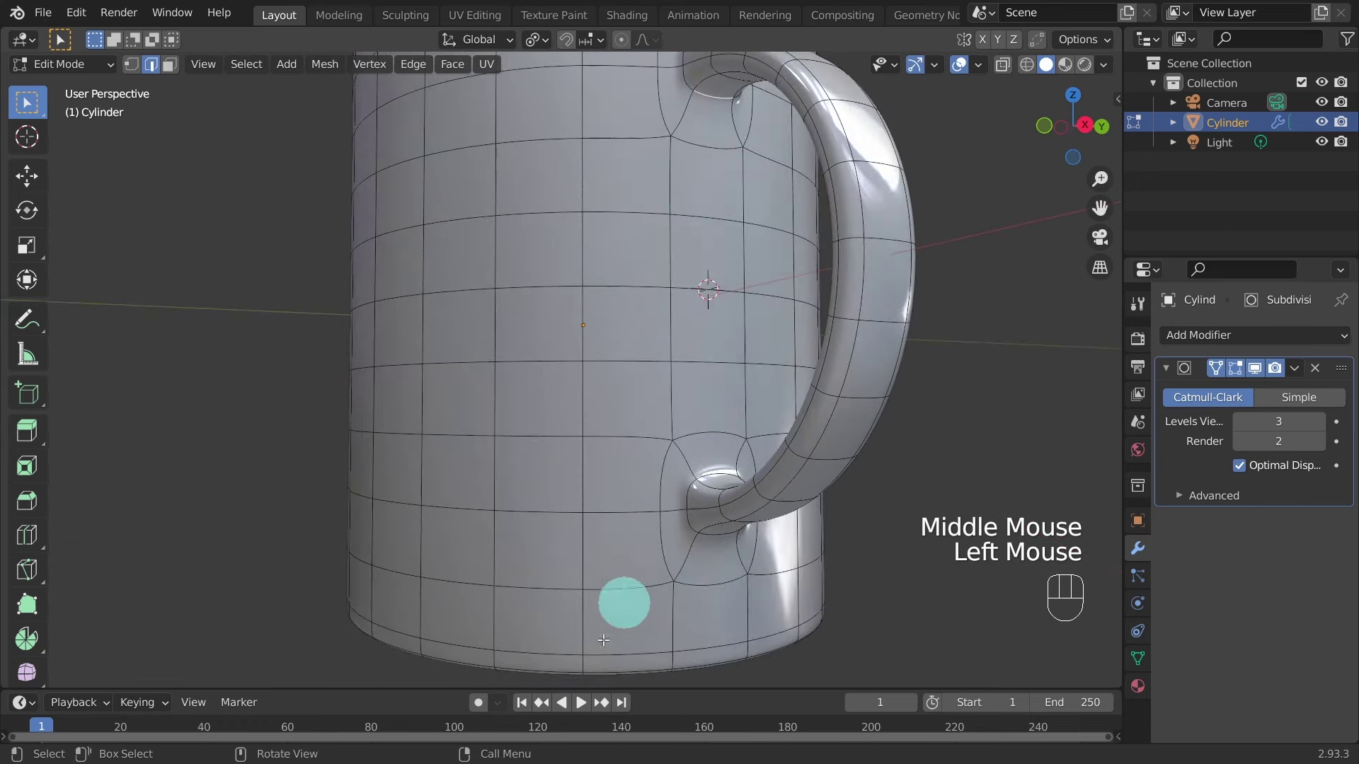
{"action": "middle_click_drag", "start_coordinate": [622, 585], "coordinate": [666, 469]}
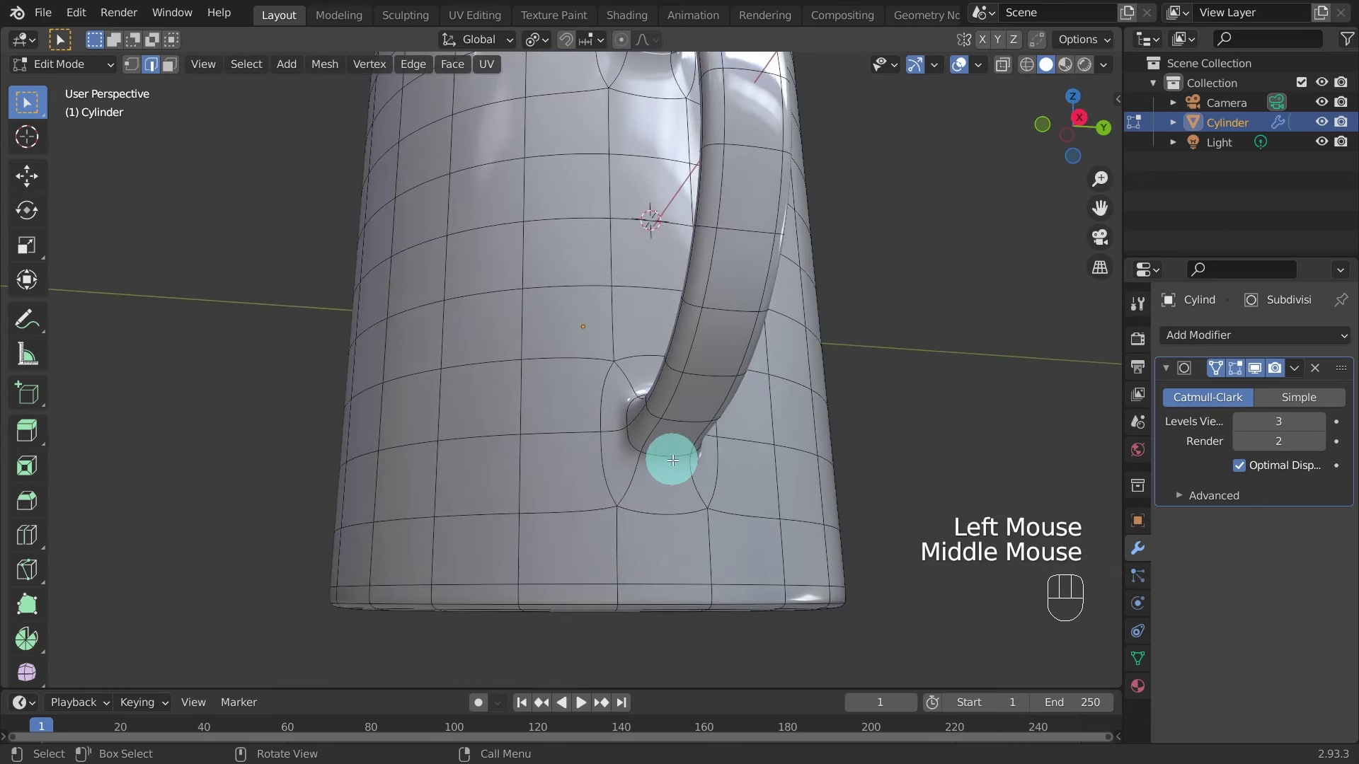
{"action": "left_click", "coordinate": [666, 459], "text": "shift"}
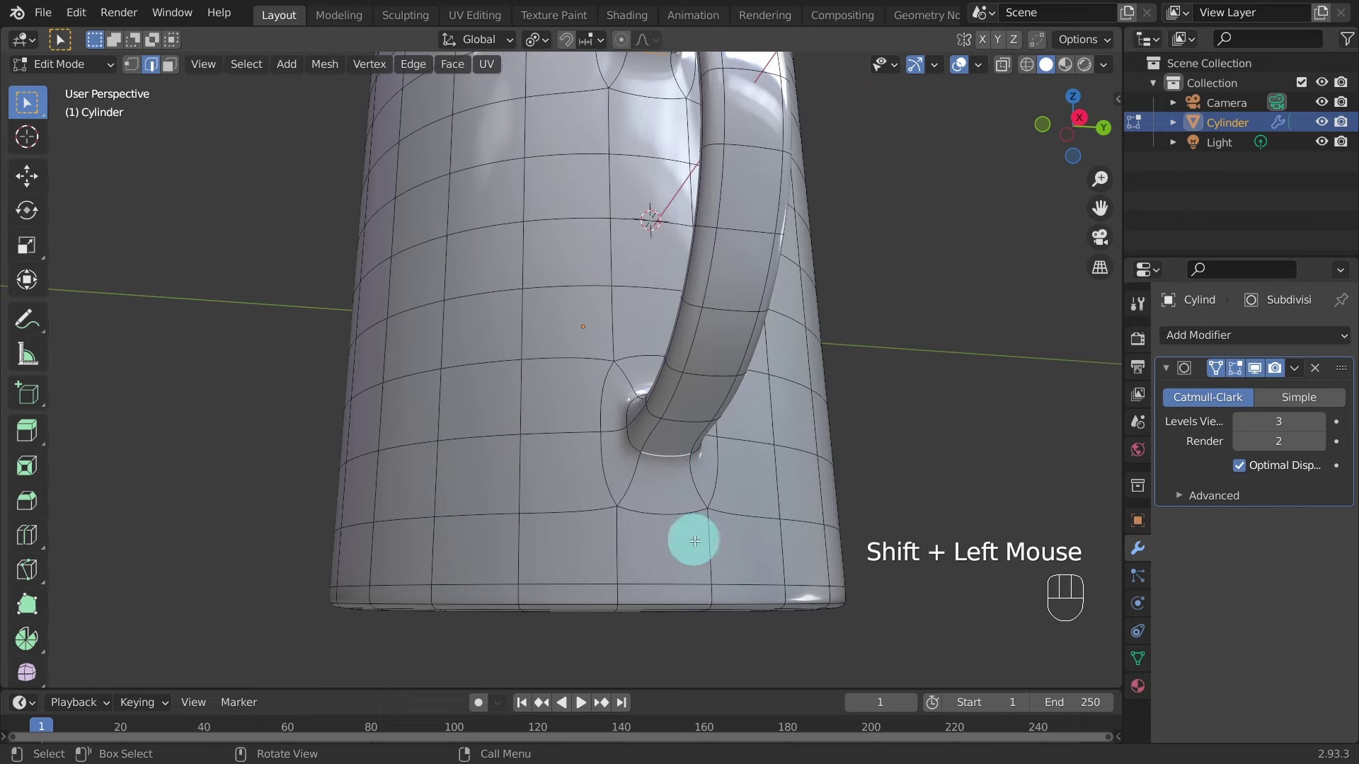
{"action": "middle_click_drag", "start_coordinate": [549, 507], "coordinate": [576, 528]}
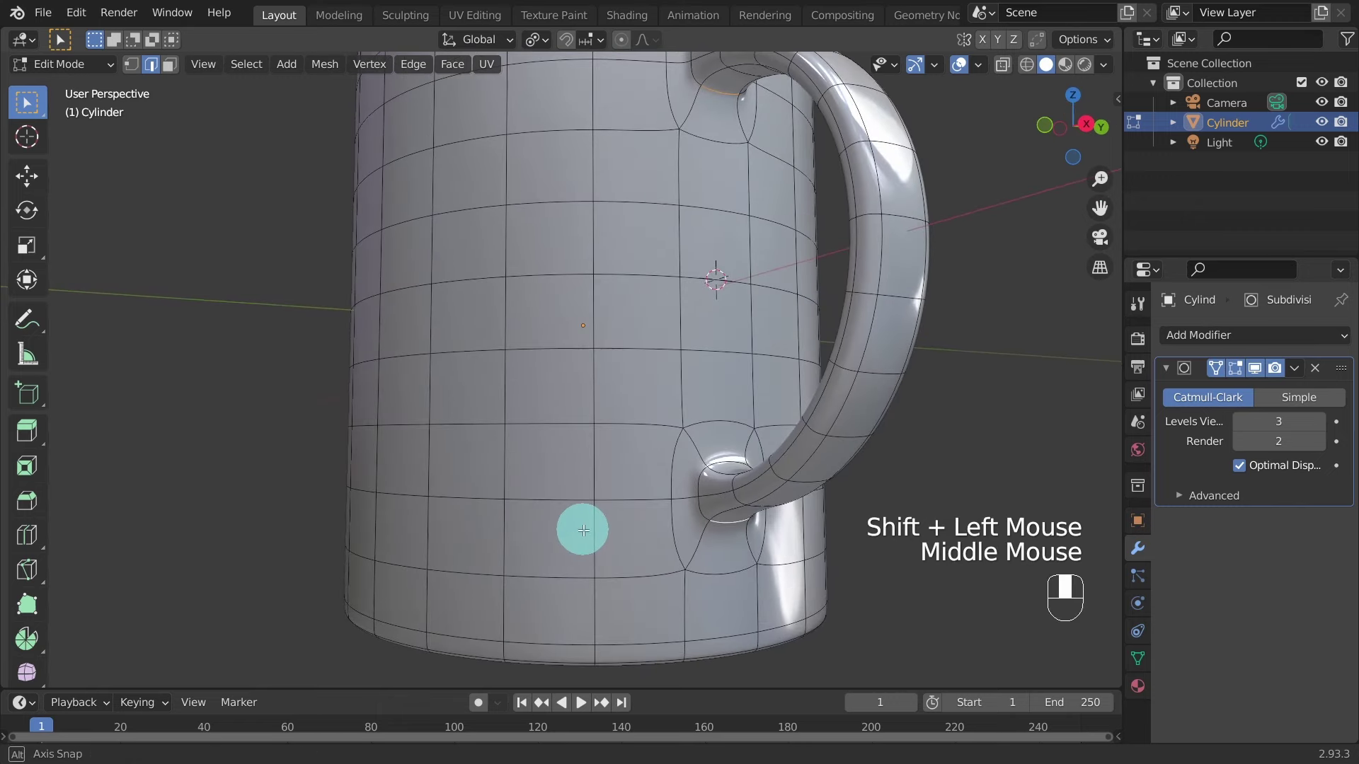
{"action": "key", "text": "g"}
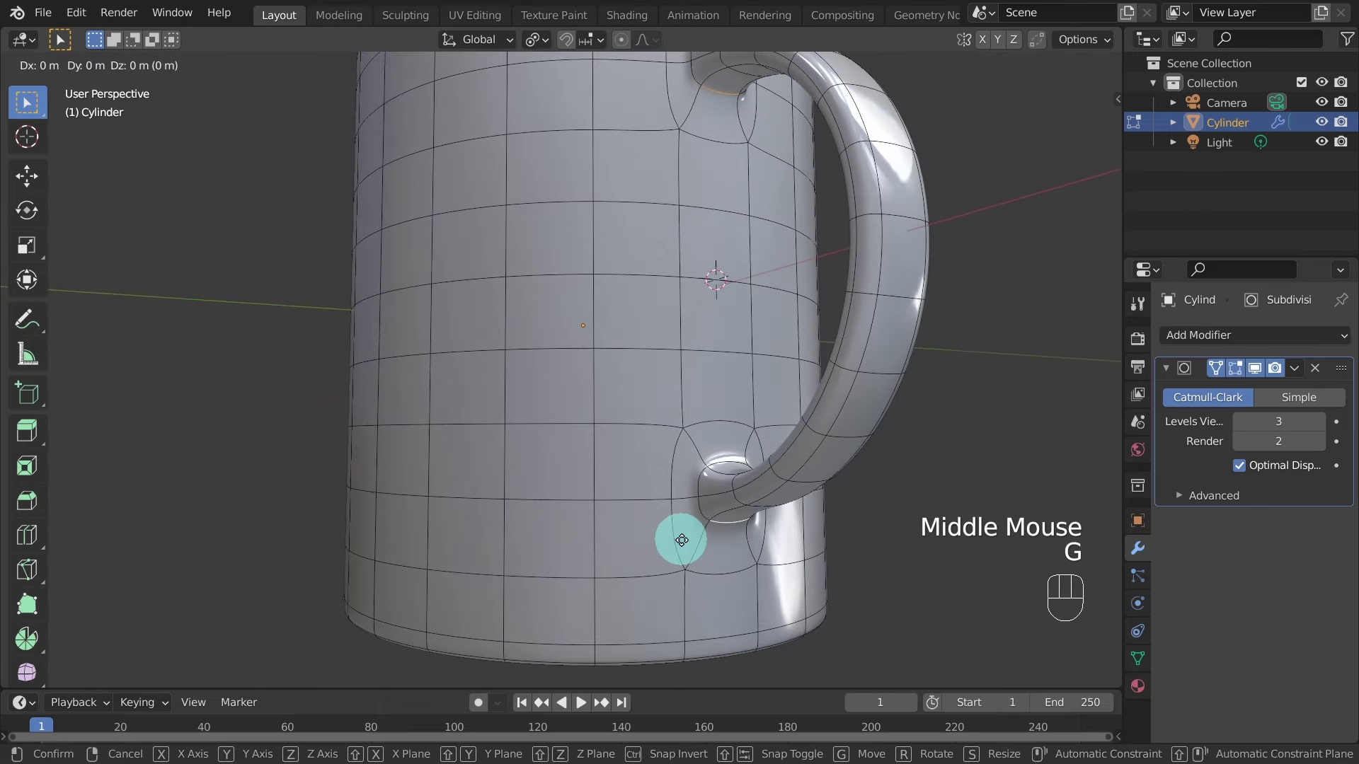
{"action": "key", "text": "g"}
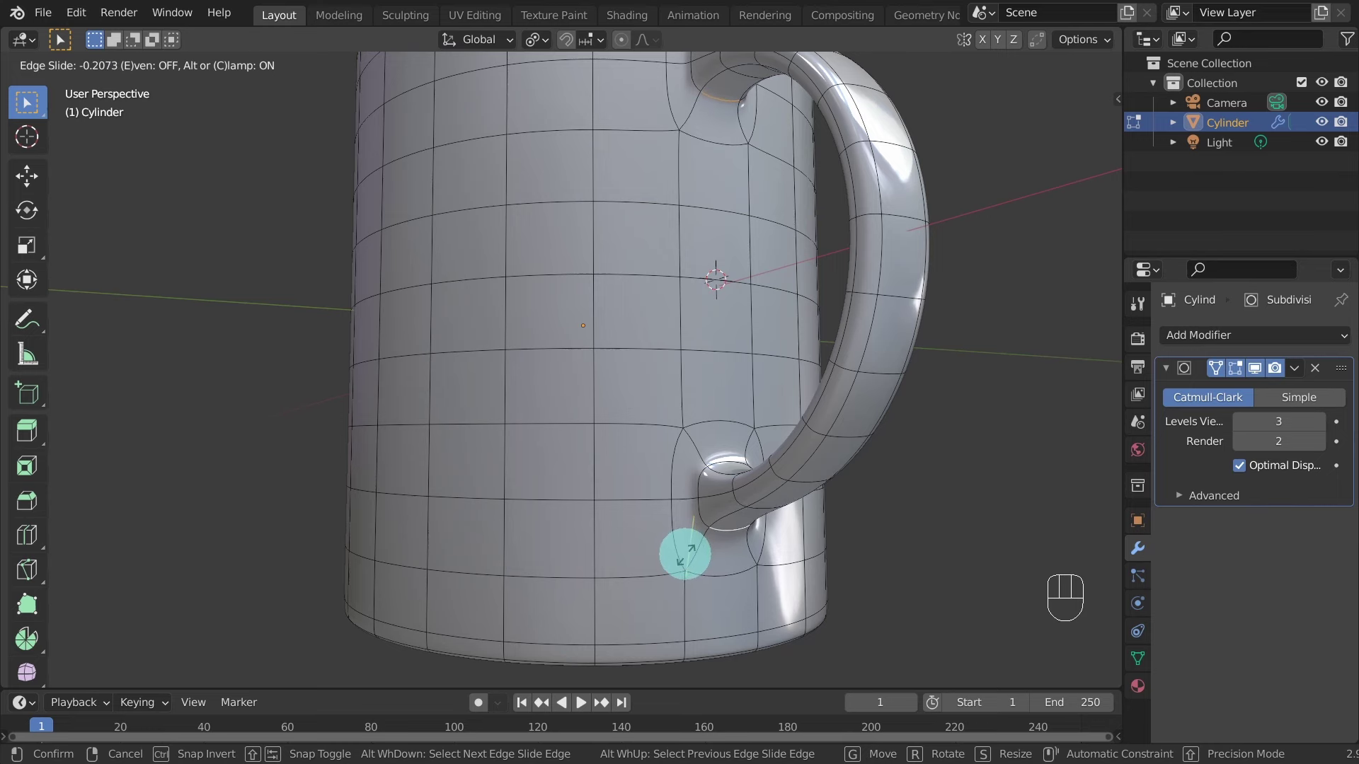
{"action": "left_click", "coordinate": [683, 556]}
In vertex select mode, select the middle side vertex of both handle joints on one side and vertex-slide them outward with a factor of 1.0.
{"action": "middle_click_drag", "start_coordinate": [679, 558], "coordinate": [598, 558]}
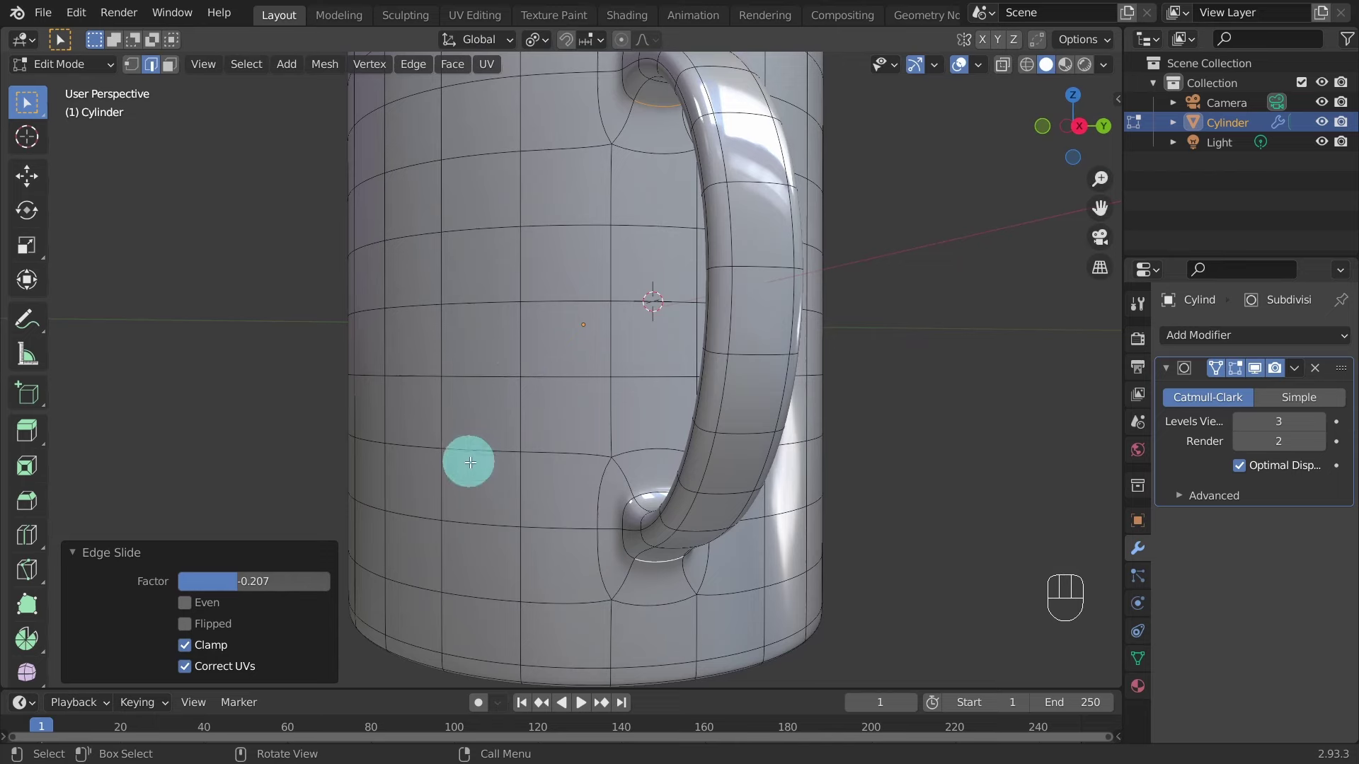
{"action": "middle_click_drag", "start_coordinate": [470, 439], "coordinate": [597, 479], "text": "shift"}
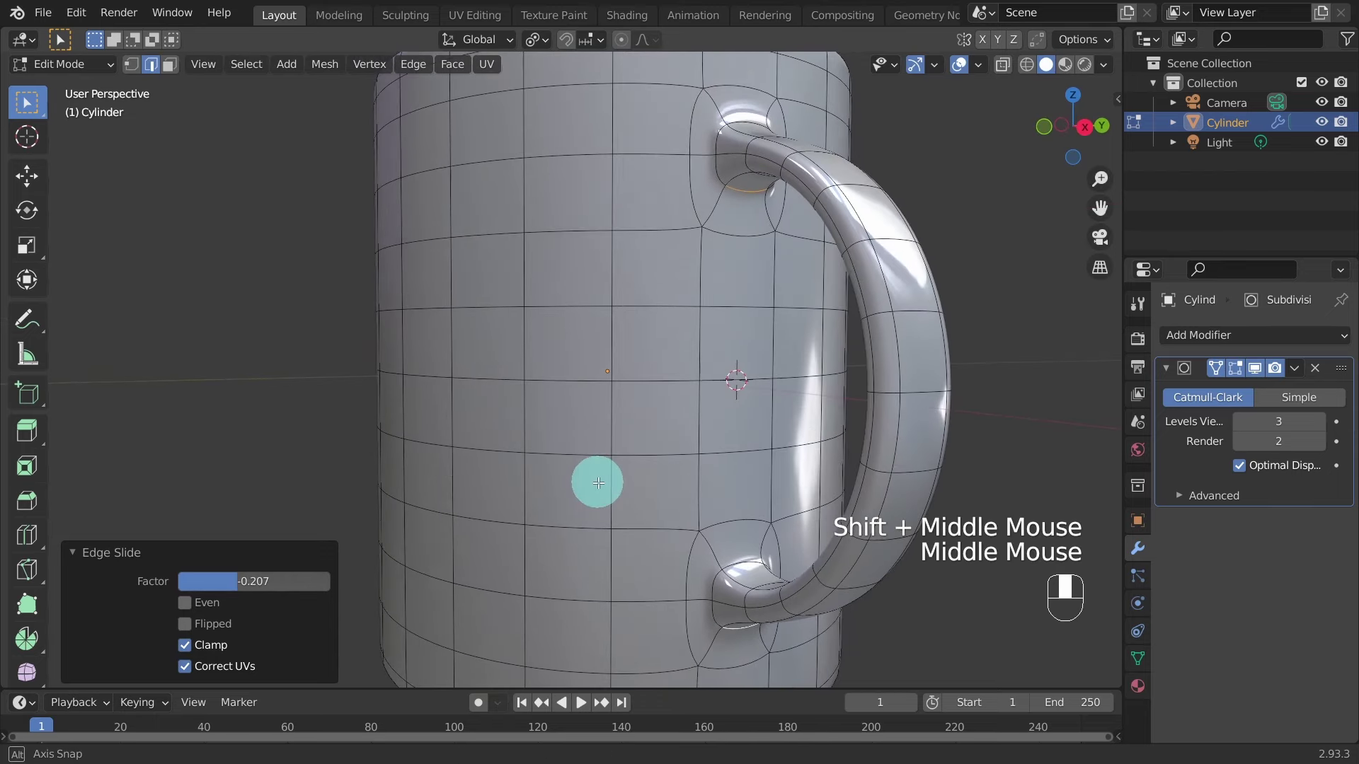
{"action": "left_click", "coordinate": [130, 65]}
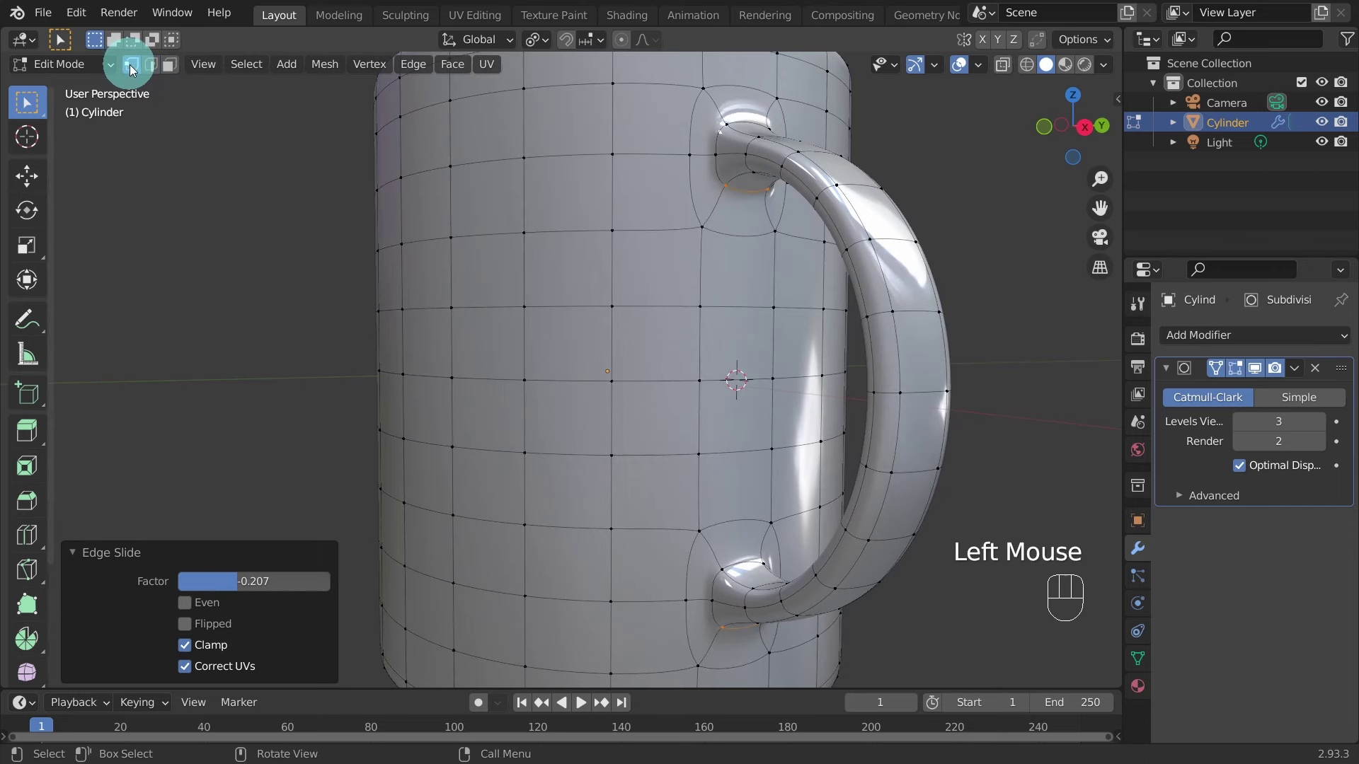
{"action": "left_click", "coordinate": [714, 154]}
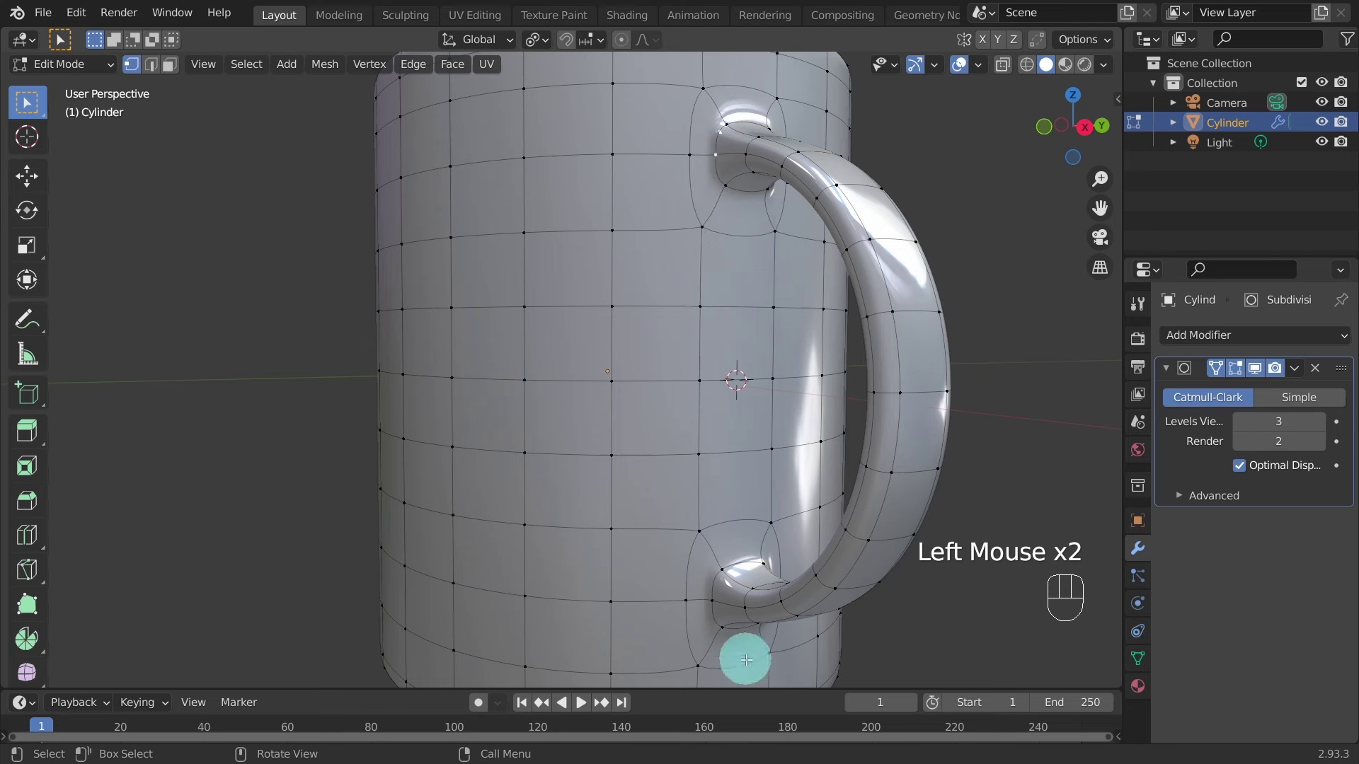
{"action": "left_click", "coordinate": [708, 601], "text": "shift"}
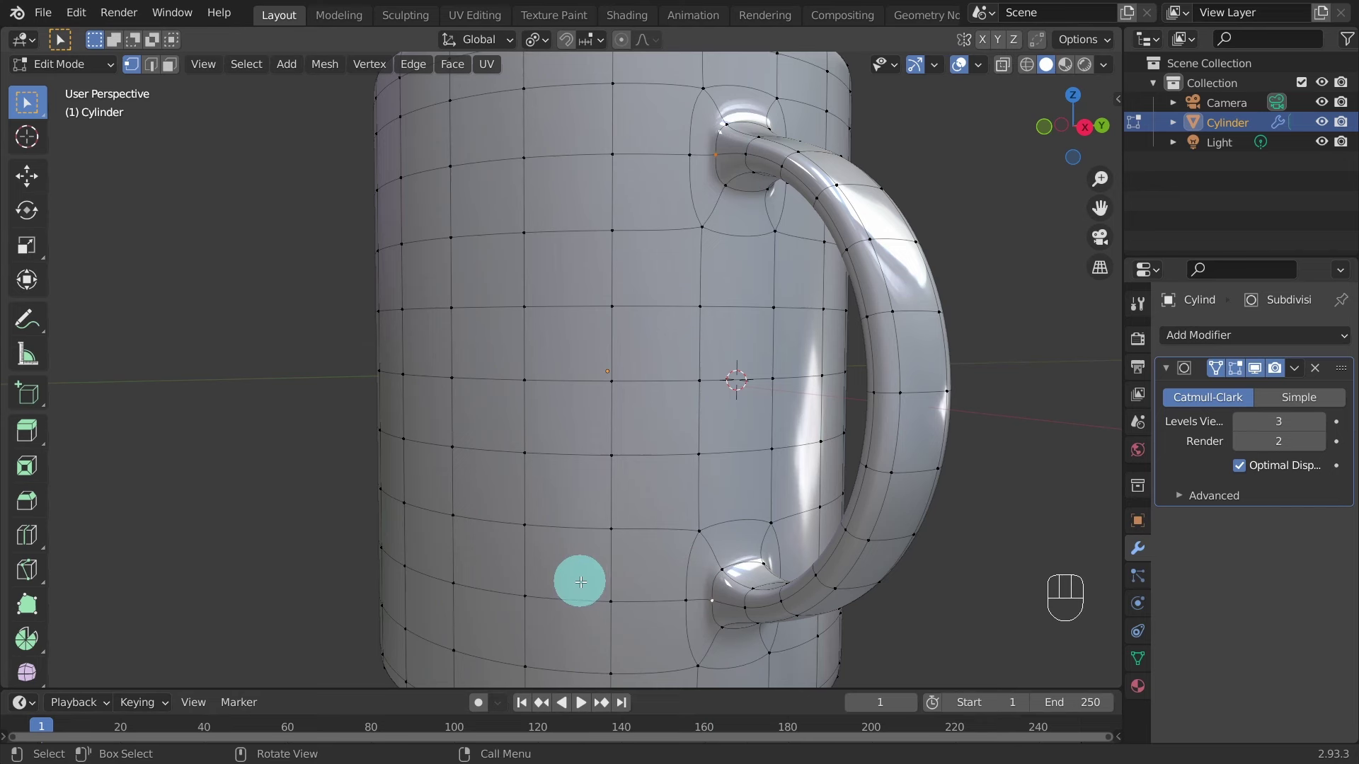
{"action": "key", "text": "g"}
{"action": "key", "text": "g"}
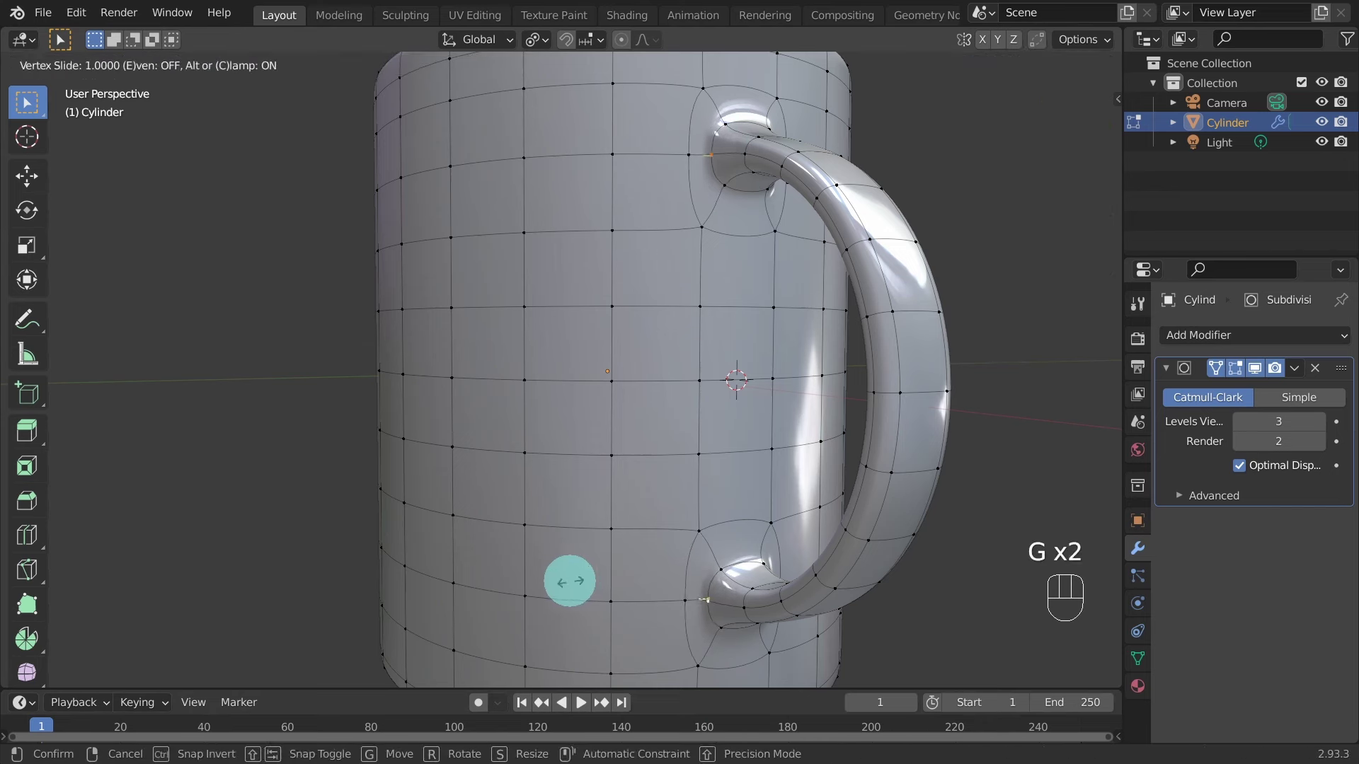
{"action": "left_click", "coordinate": [655, 624]}
Select the matching side vertices of both joints on the handle's opposite side and vertex-slide them with a factor of 1.000.
{"action": "middle_click_drag", "start_coordinate": [656, 624], "coordinate": [534, 594]}
{"action": "left_click", "coordinate": [519, 126]}
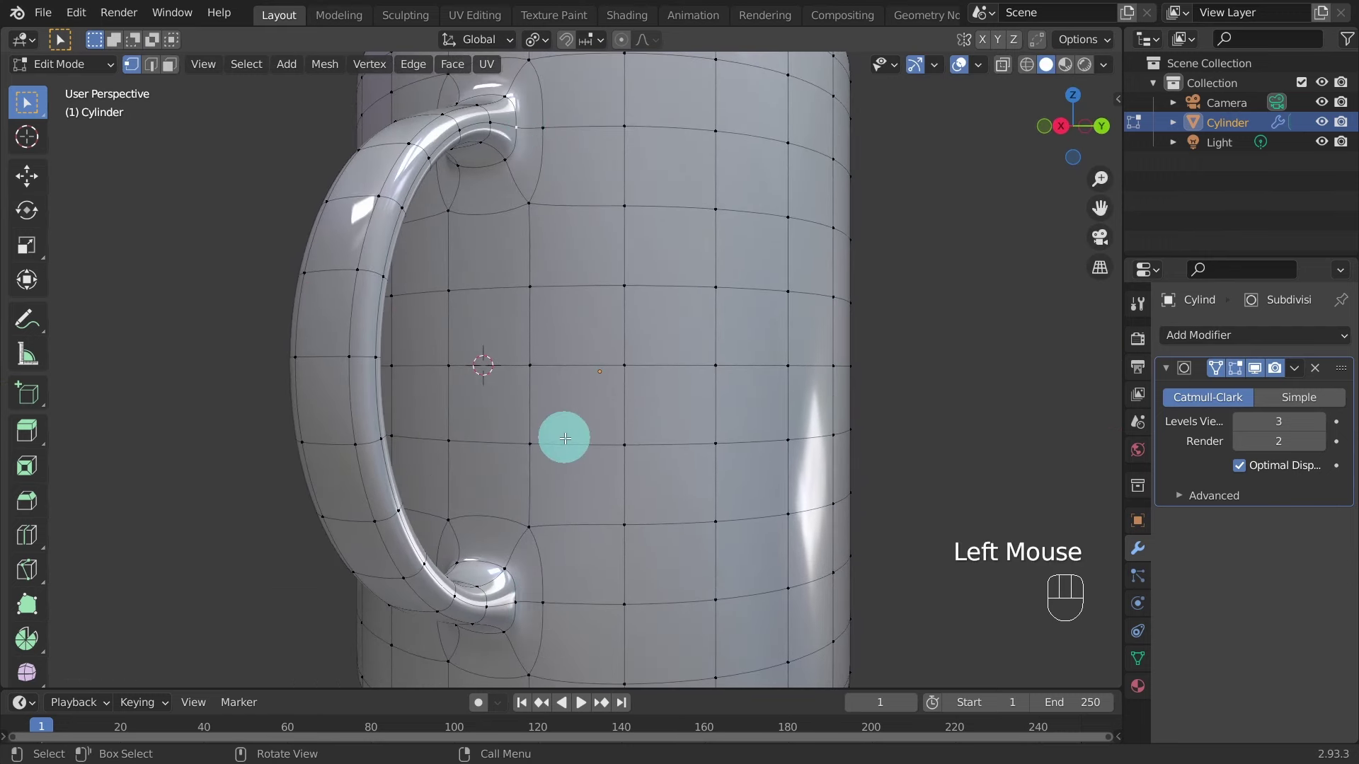
{"action": "left_click", "coordinate": [515, 603], "text": "shift"}
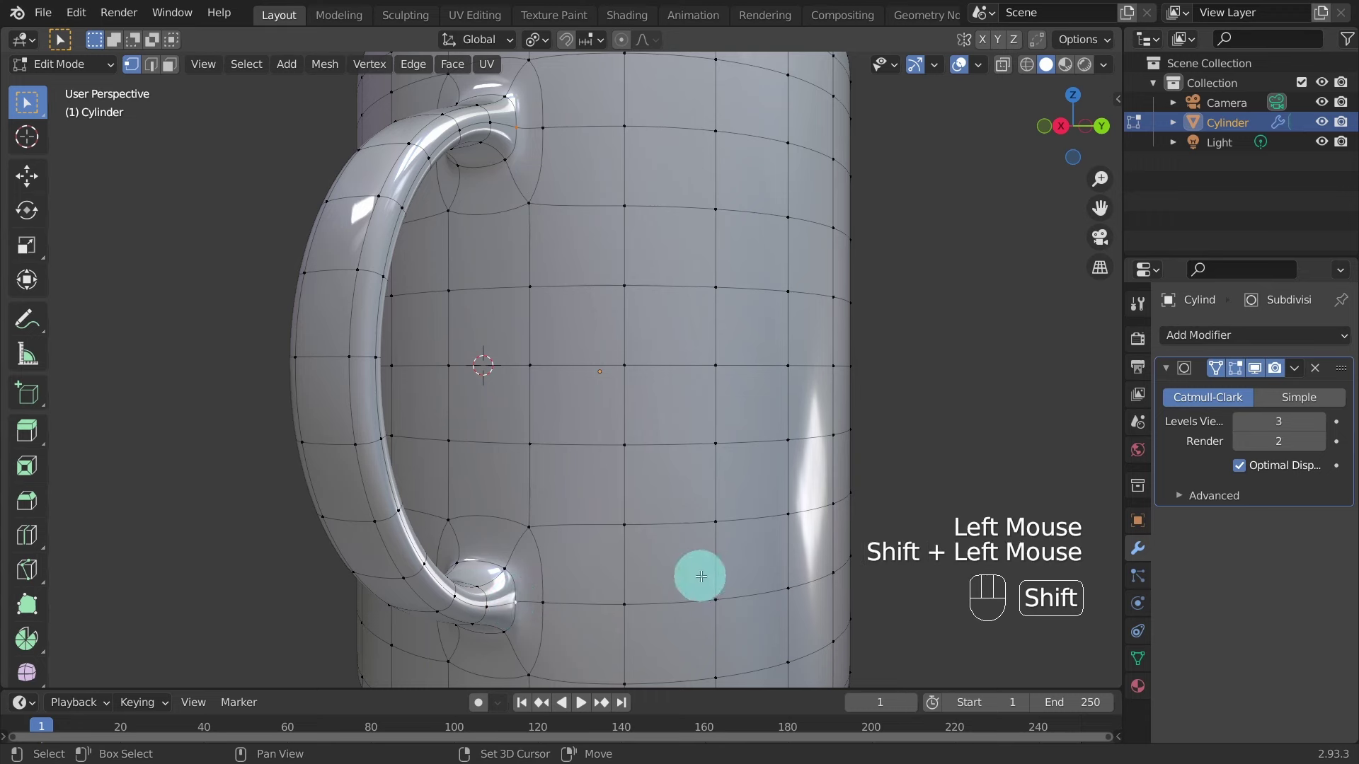
{"action": "key", "text": "g"}
{"action": "key", "text": "g"}
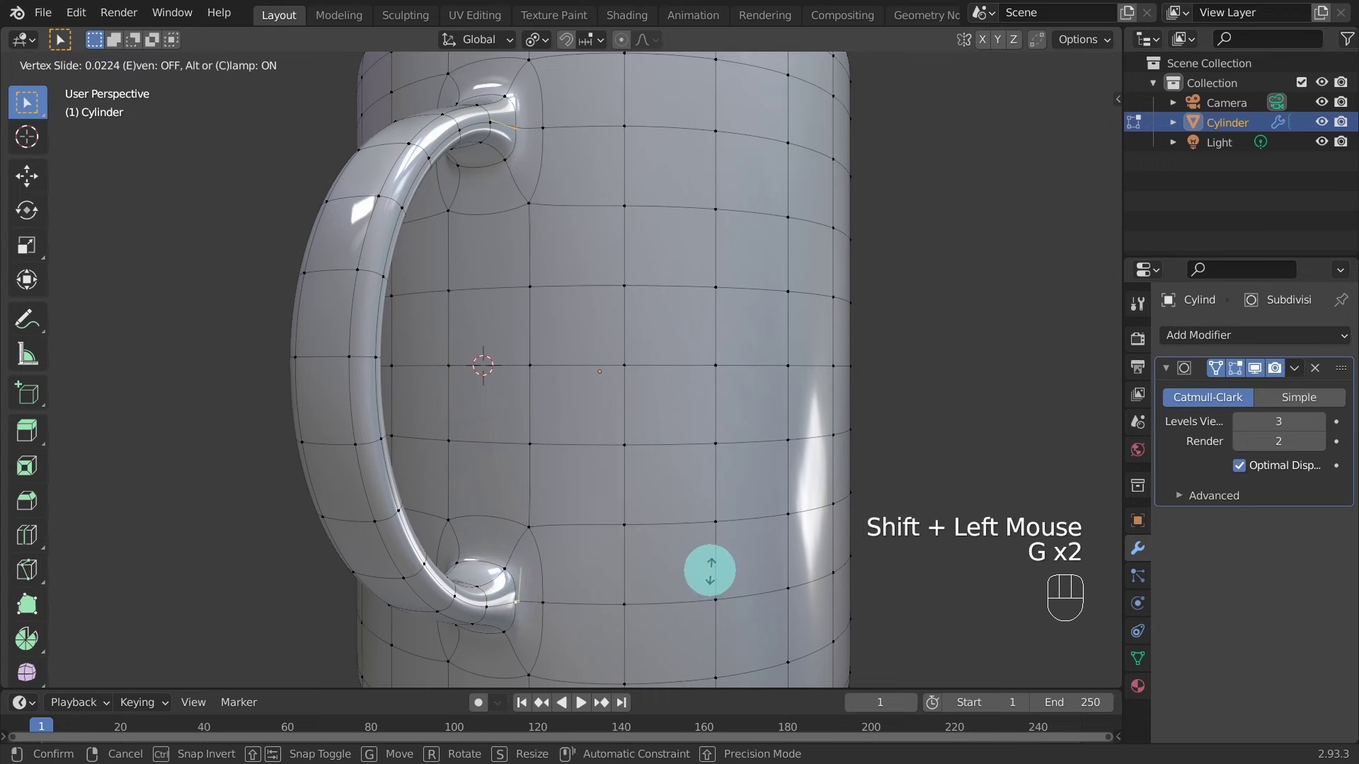
{"action": "left_click", "coordinate": [728, 565]}
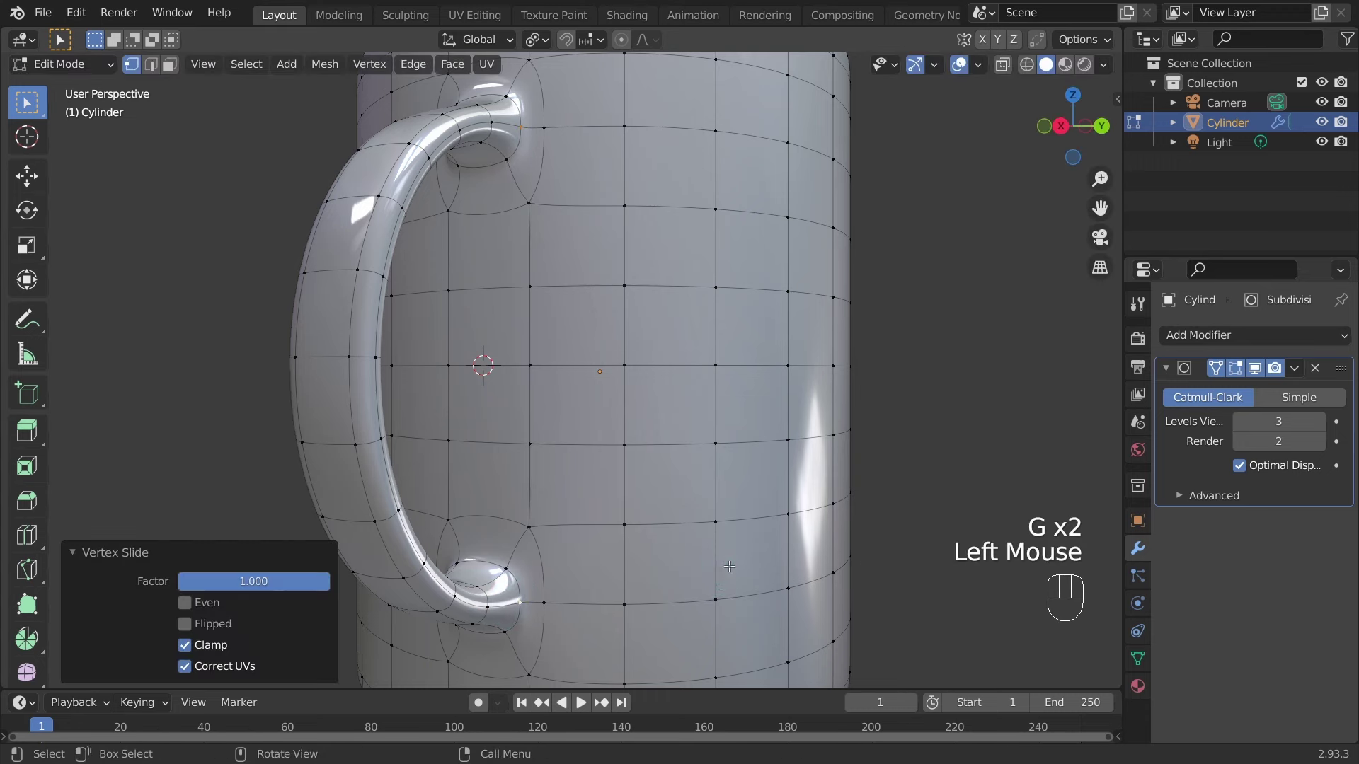
Switch to Object Mode and view the whole mug from slightly above, with the handle in sight.
{"action": "scroll", "coordinate": [696, 563], "scroll_direction": "down", "scroll_amount": 2}
{"action": "middle_click_drag", "start_coordinate": [240, 288], "coordinate": [366, 316]}
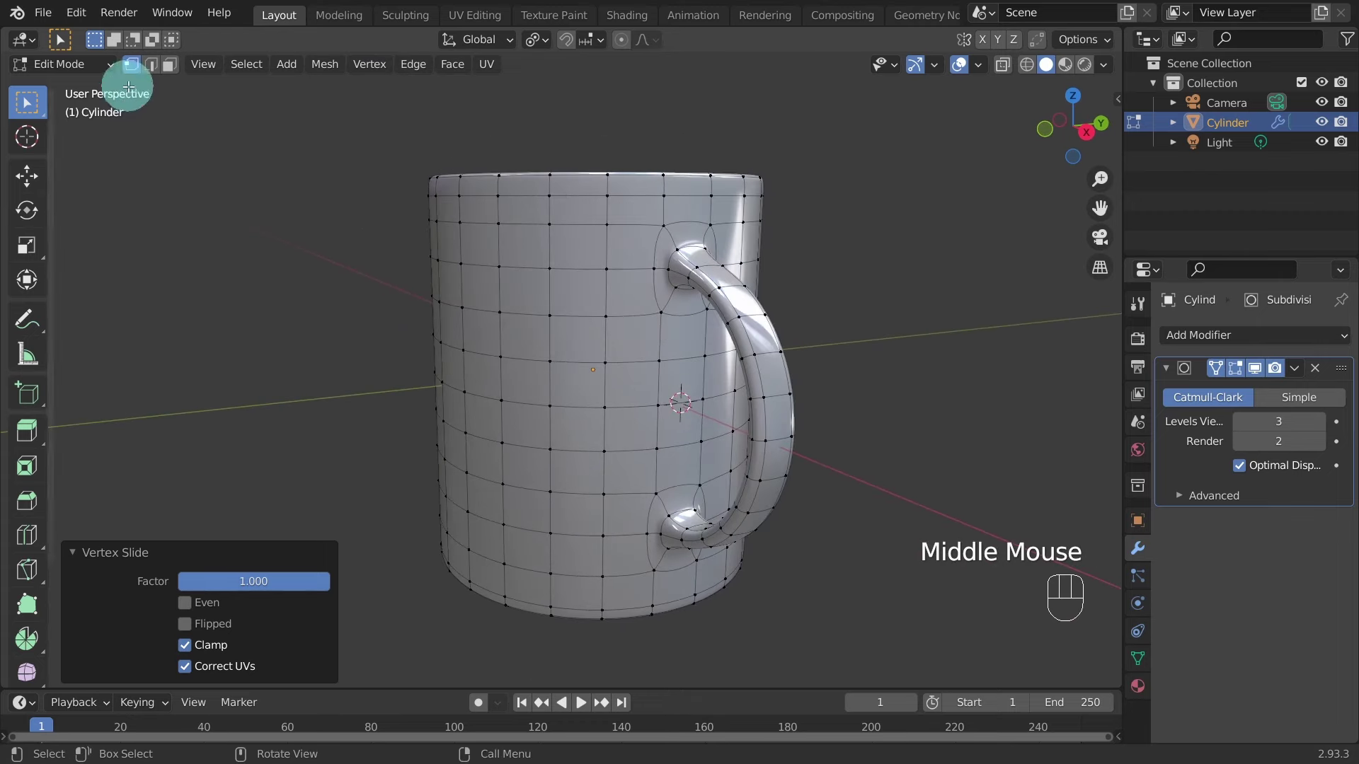
{"action": "left_click", "coordinate": [71, 67]}
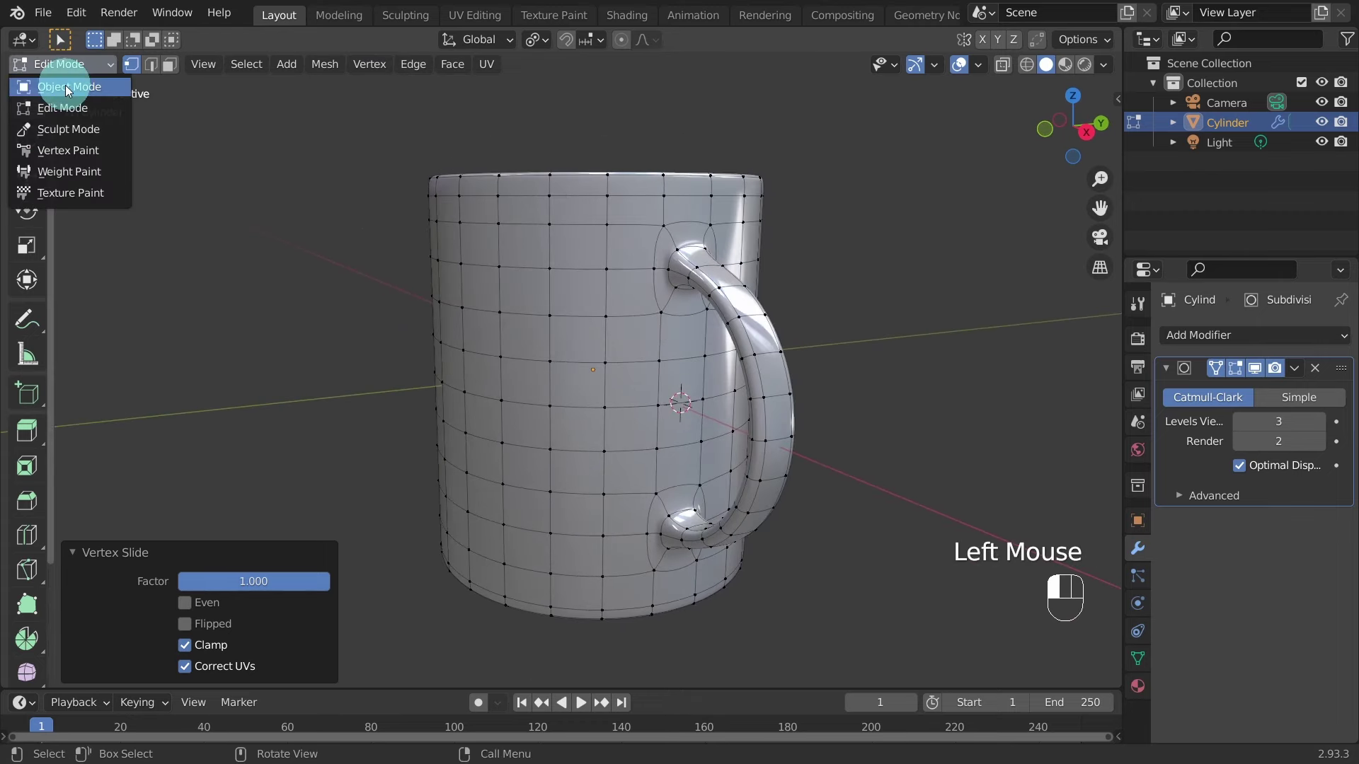
{"action": "left_click", "coordinate": [68, 87]}
{"action": "middle_click_drag", "start_coordinate": [597, 500], "coordinate": [544, 452]}
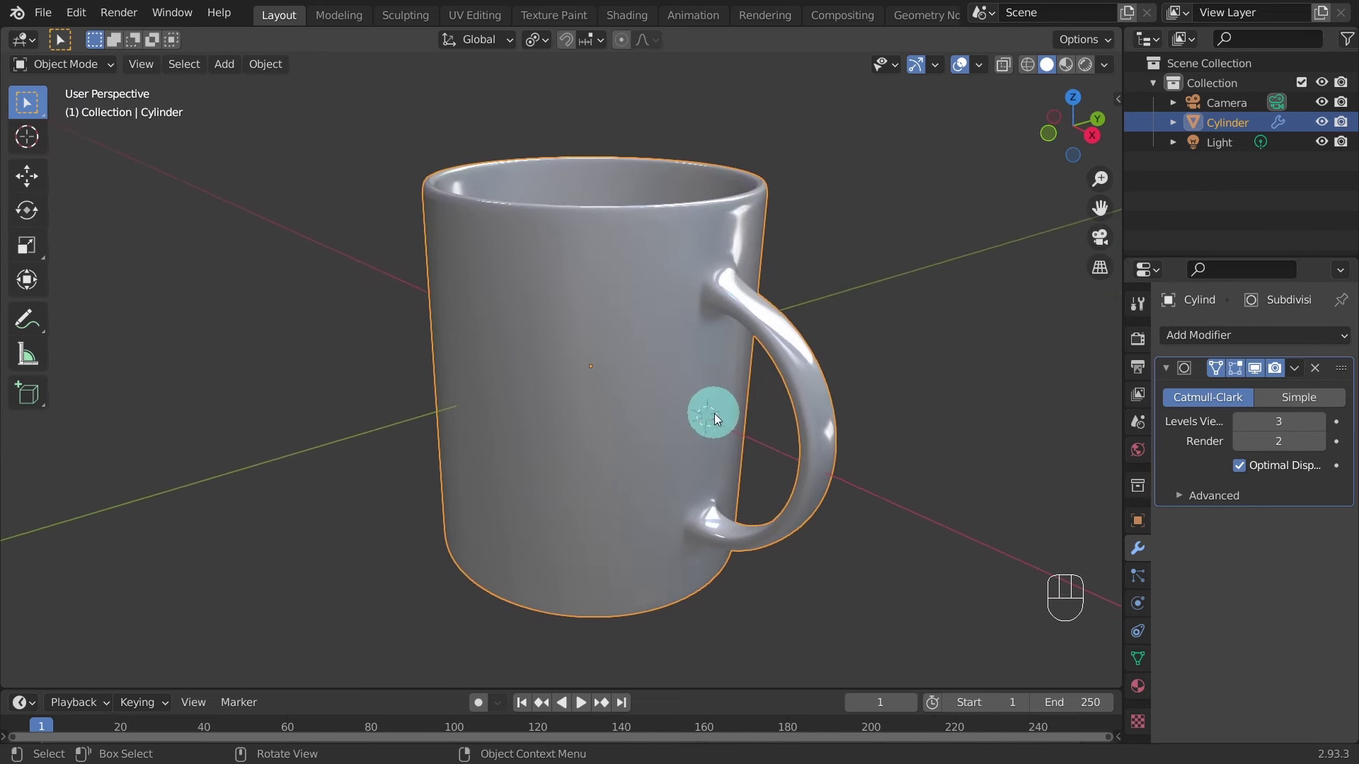
Hide the floor grid, the X and Y axes and the 3D cursor in the viewport overlays, and deselect the mug.
{"action": "left_click", "coordinate": [982, 66]}
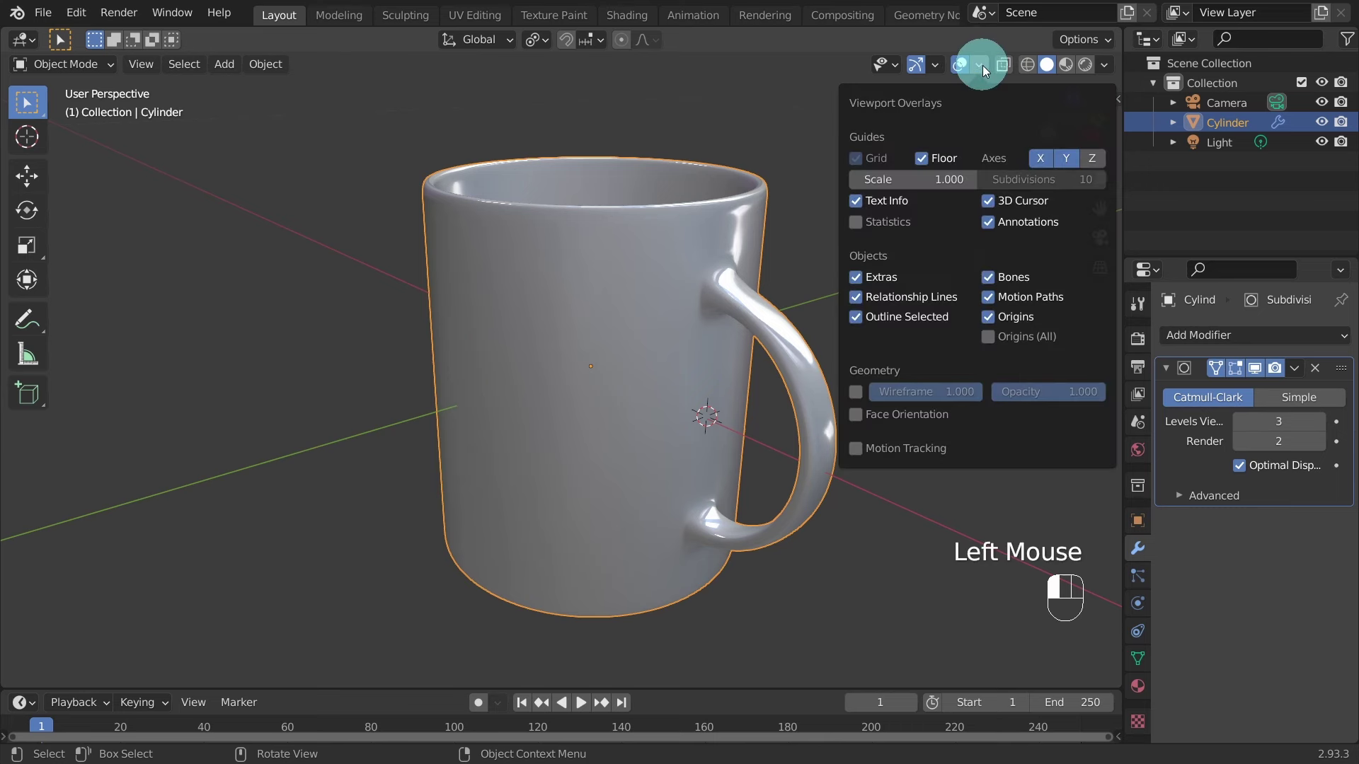
{"action": "left_click", "coordinate": [921, 158]}
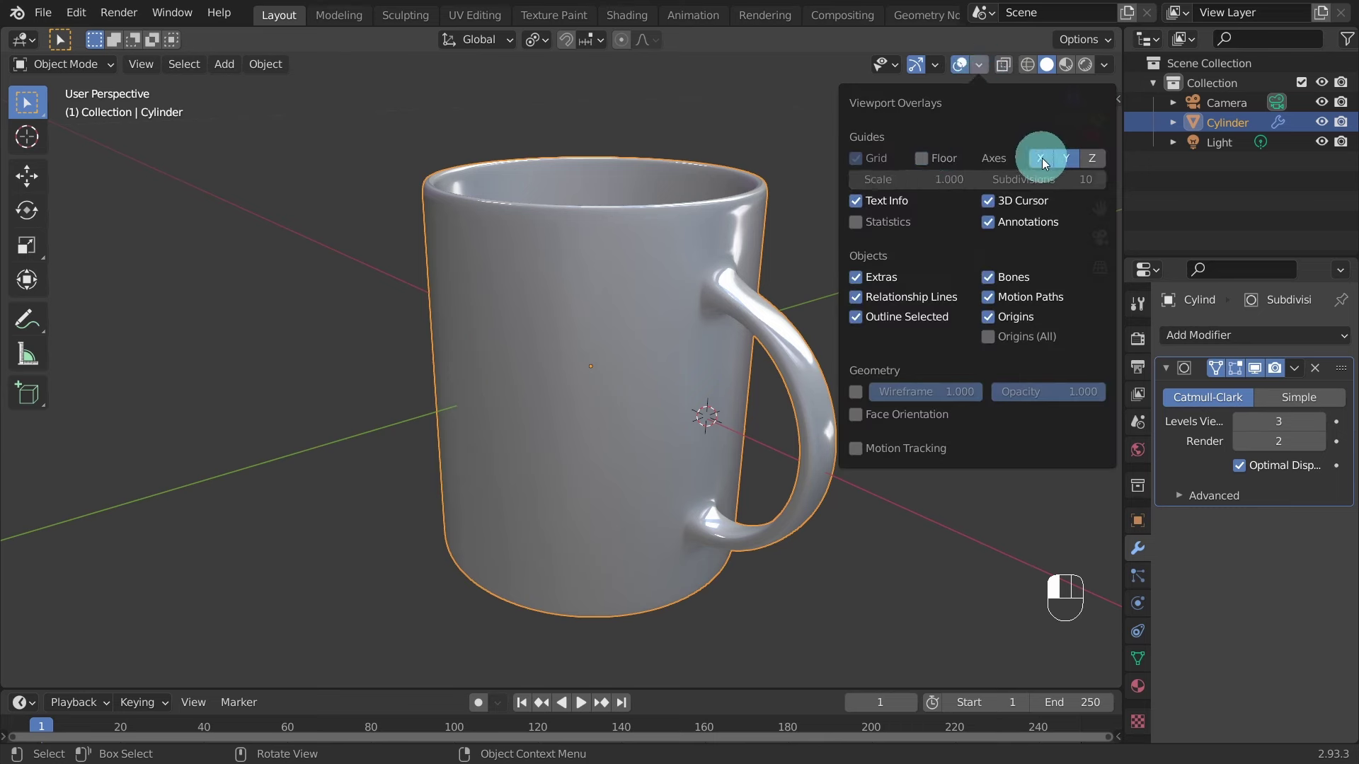
{"action": "left_click", "coordinate": [1065, 158]}
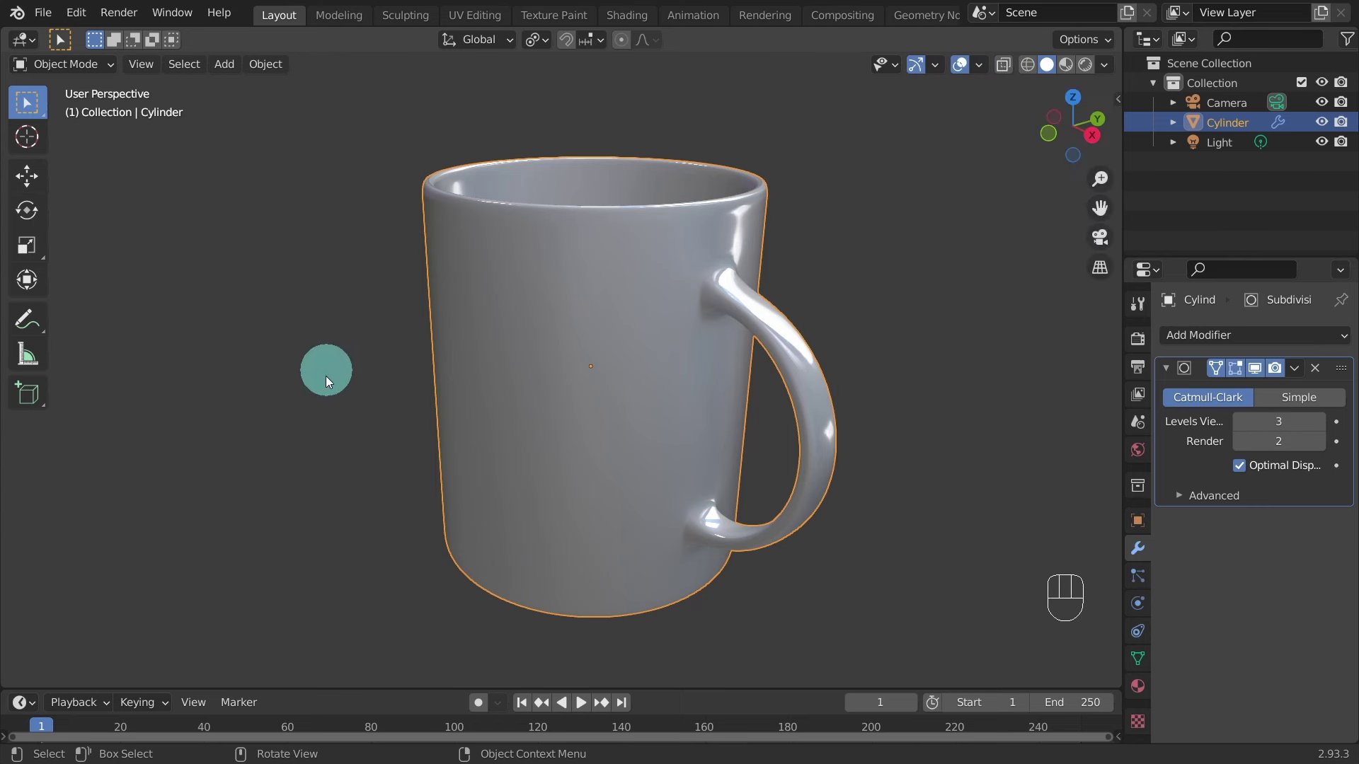
{"action": "left_click", "coordinate": [279, 344]}
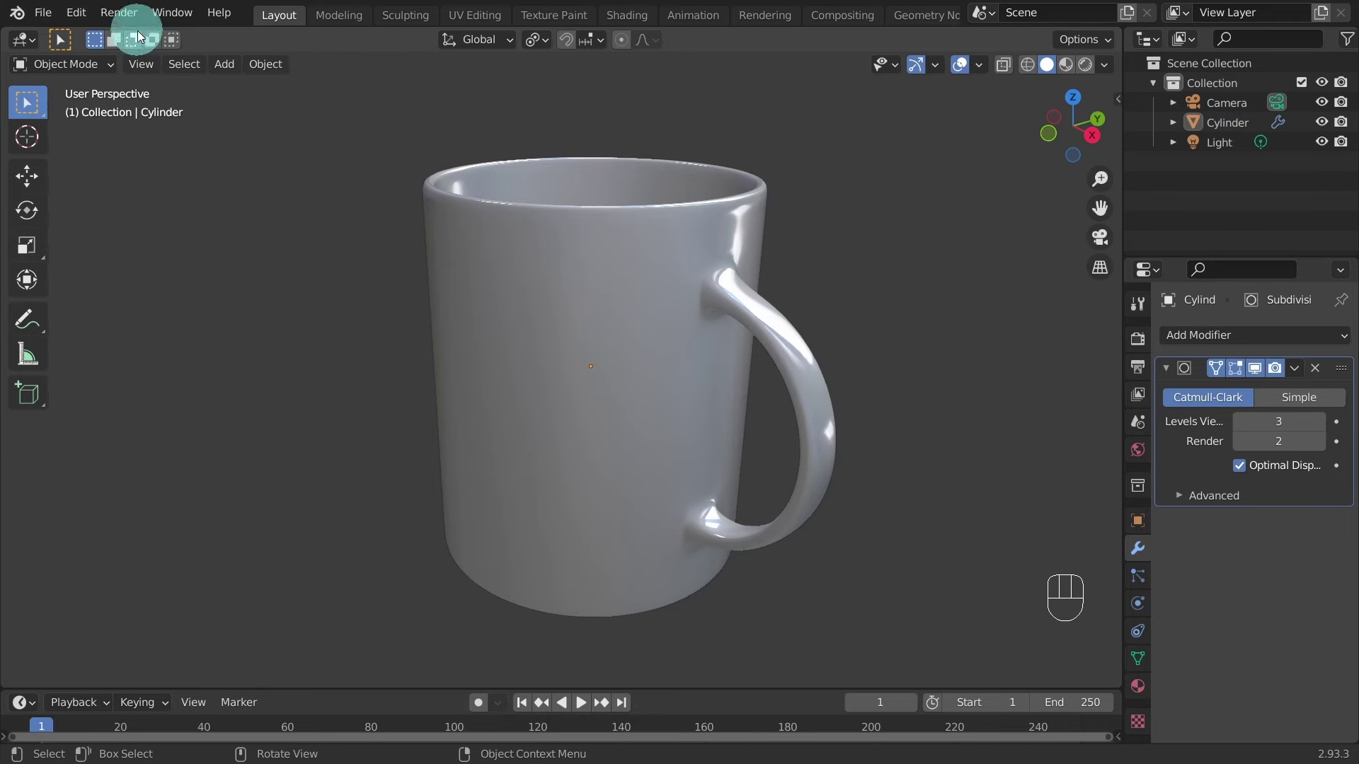
Create a viewport render image of the mug and open the options for saving the image.
{"action": "left_click", "coordinate": [141, 66]}
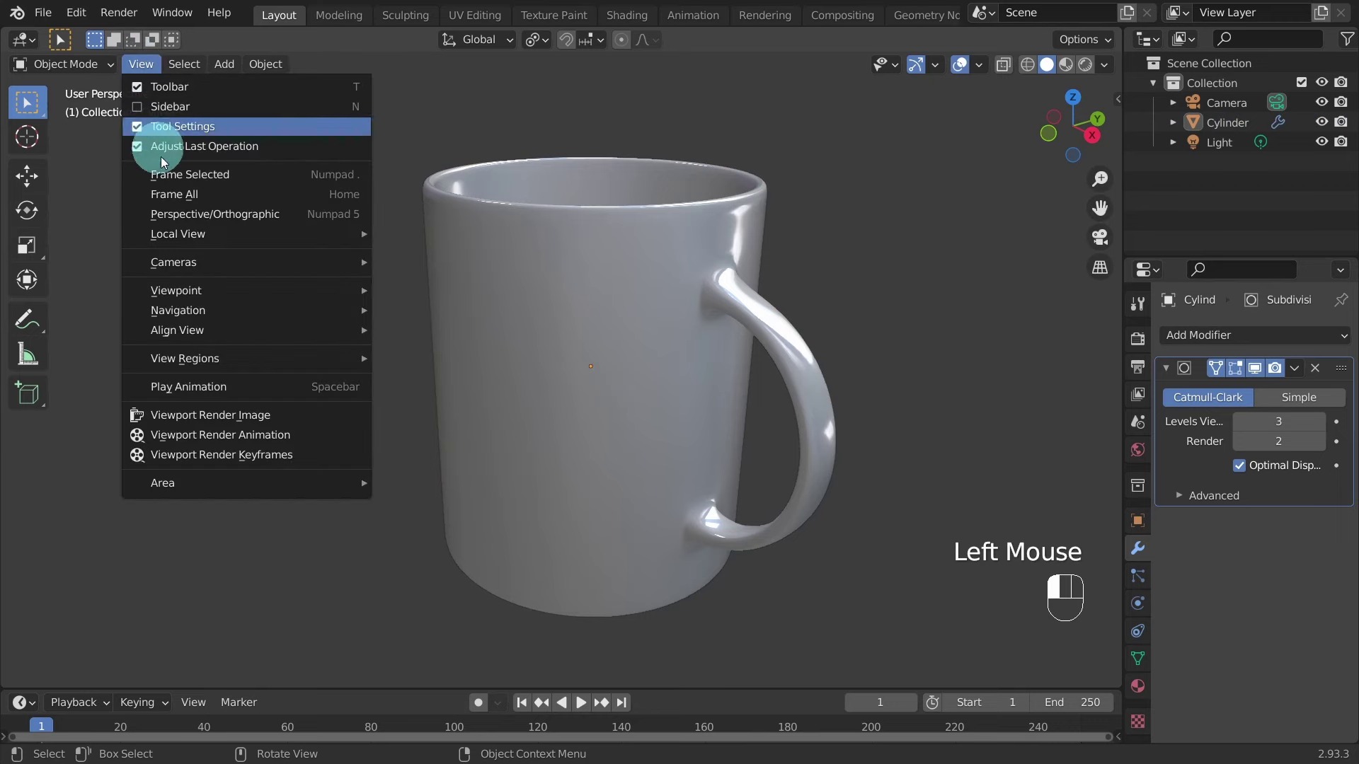
{"action": "left_click", "coordinate": [192, 416]}
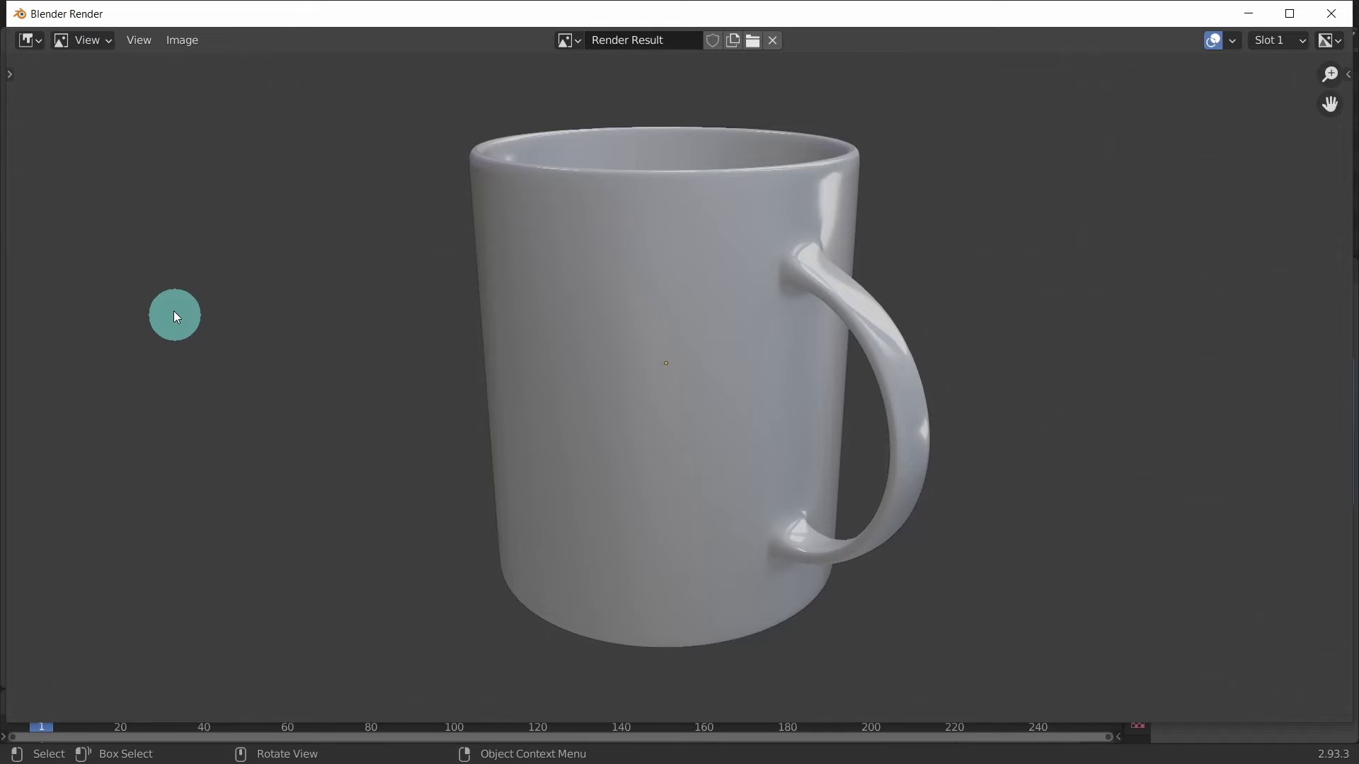
{"action": "left_click", "coordinate": [182, 41]}
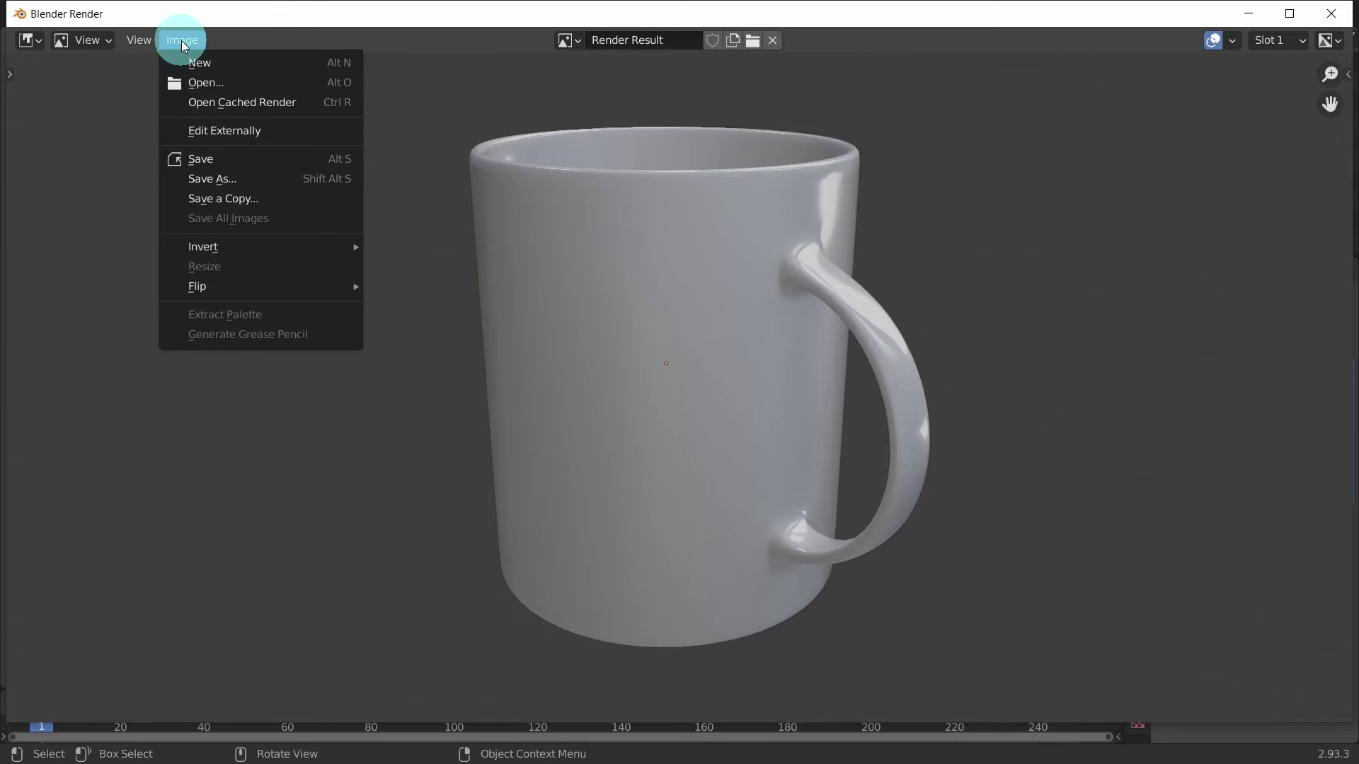
{"action": "left_click", "coordinate": [172, 178]}
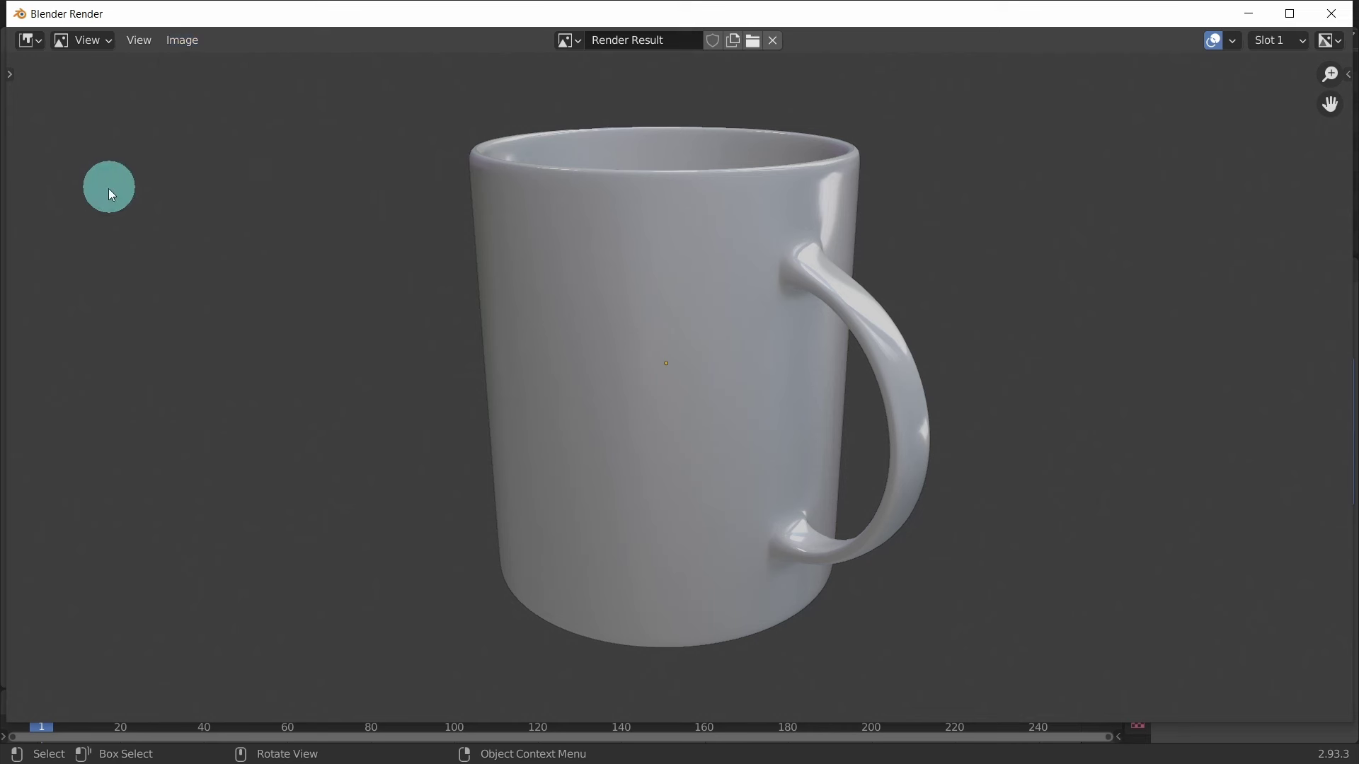